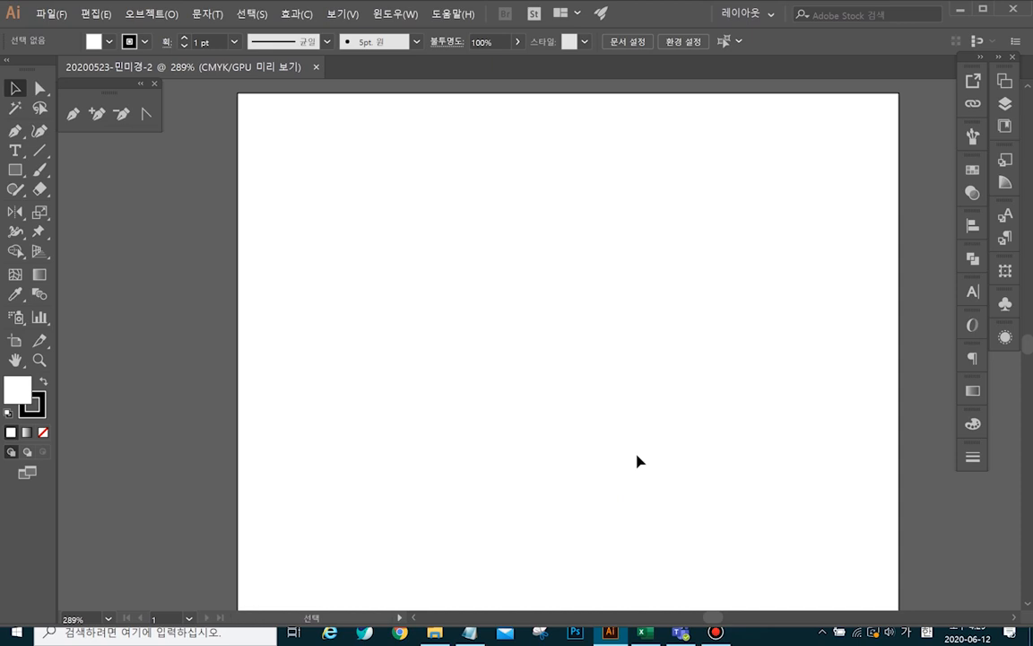
- Draw a small rectangle beside the artboard's upper-left corner and fill it with C 100, M 0, Y 80, K 0
left_click(15, 169)
left_click_drag(127, 178, 197, 205)
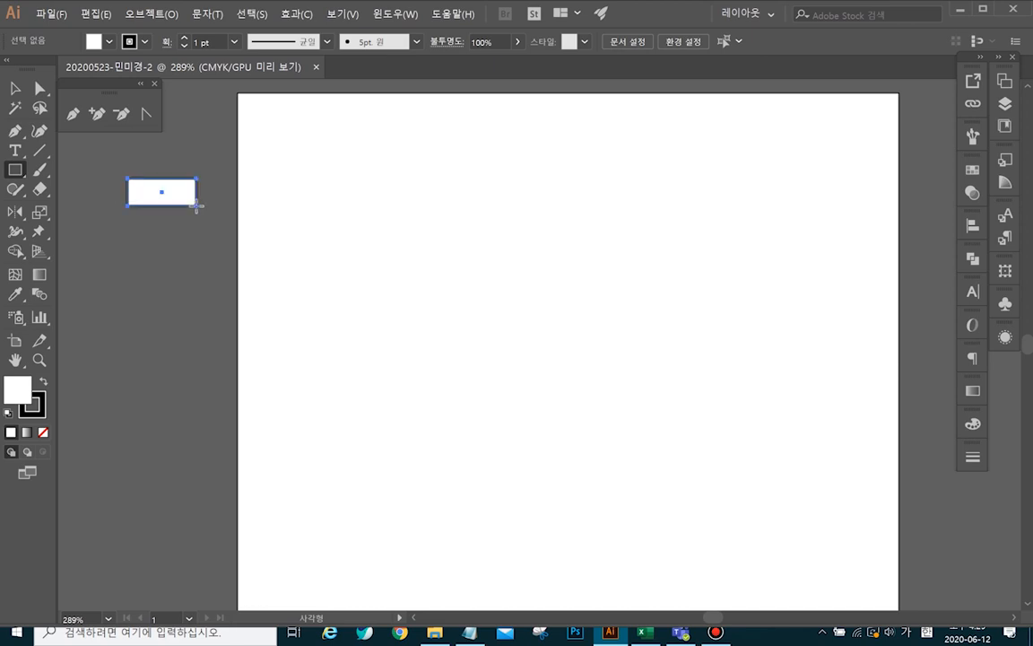
double_click(15, 391)
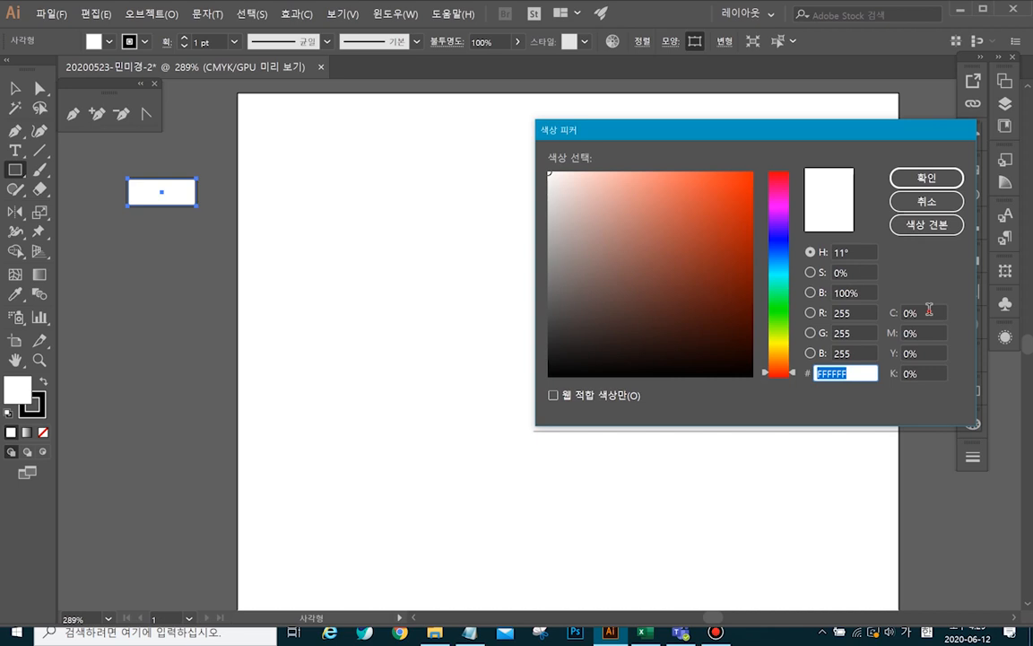
left_click_drag(929, 310, 894, 314)
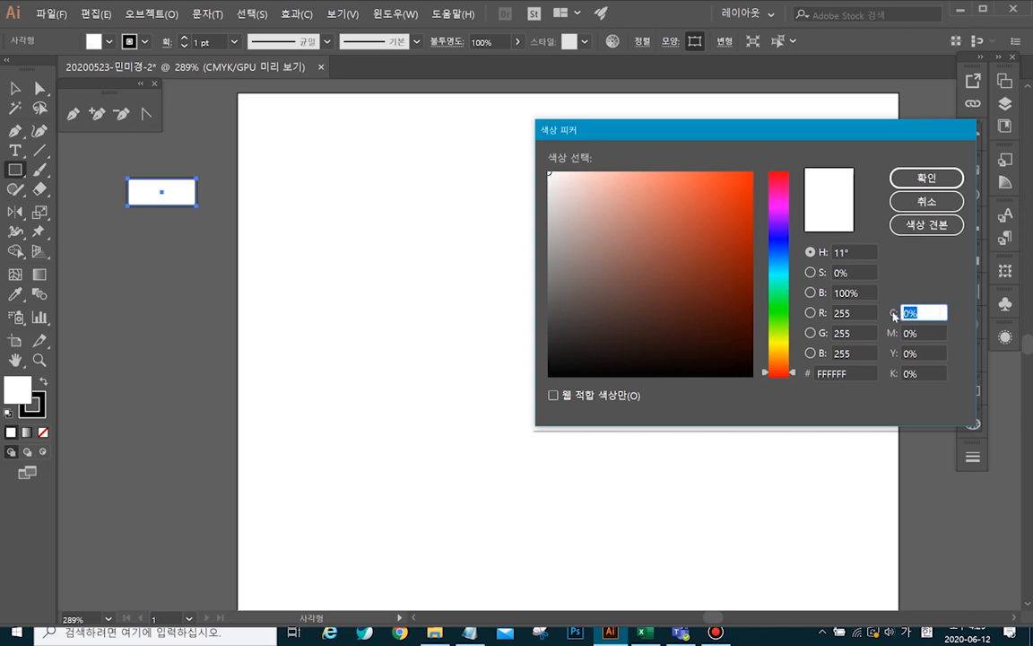
type("100")
key("Tab")
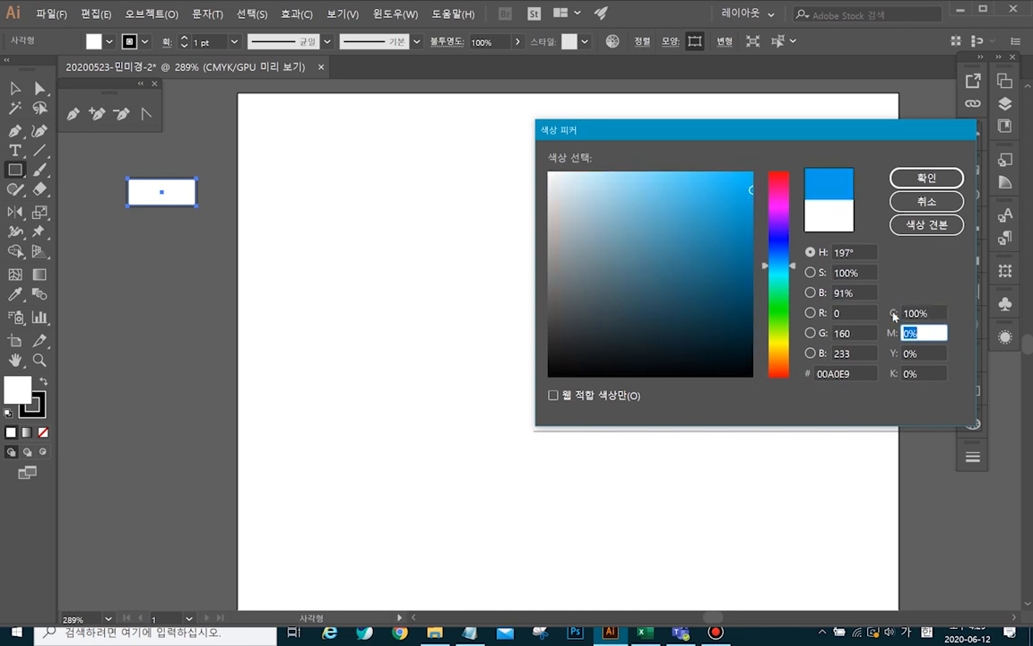
type("8")
key("BackSpace")
key("Tab")
type("80")
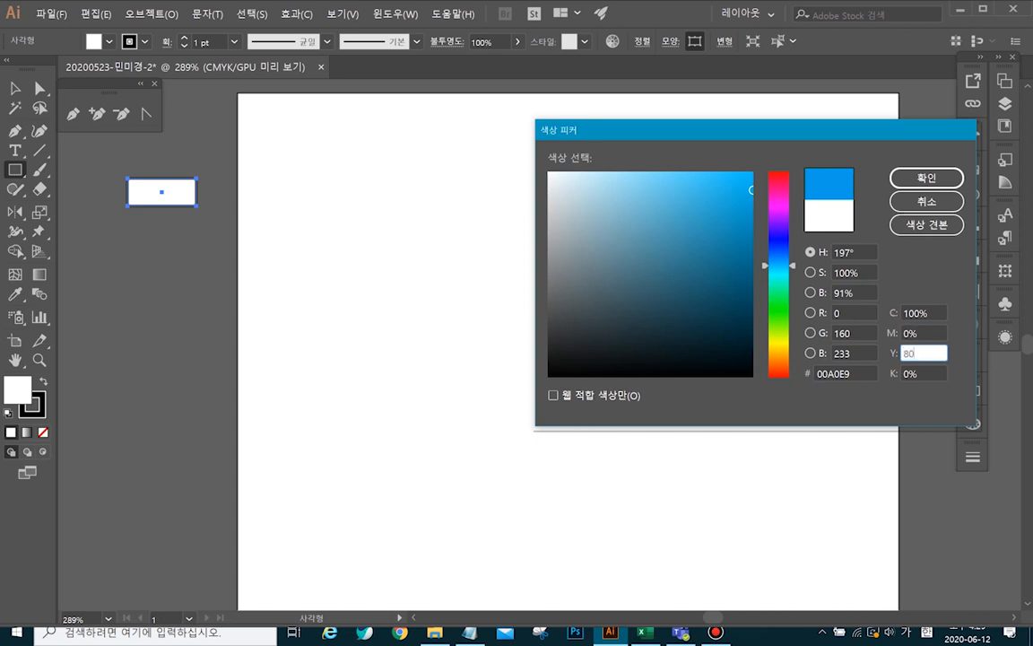
key("Tab")
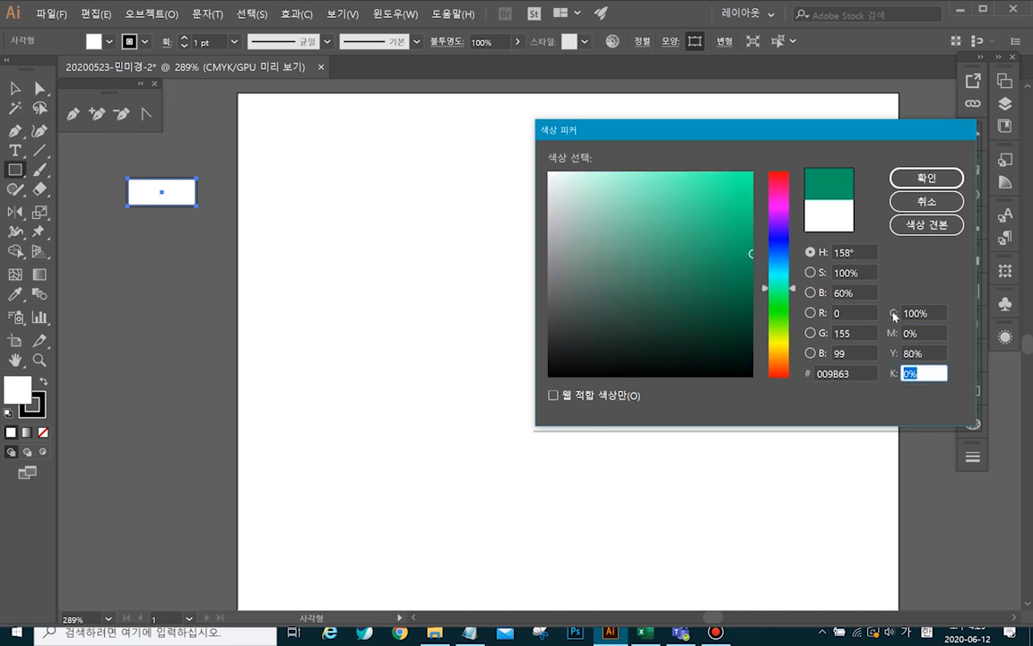
left_click(931, 177)
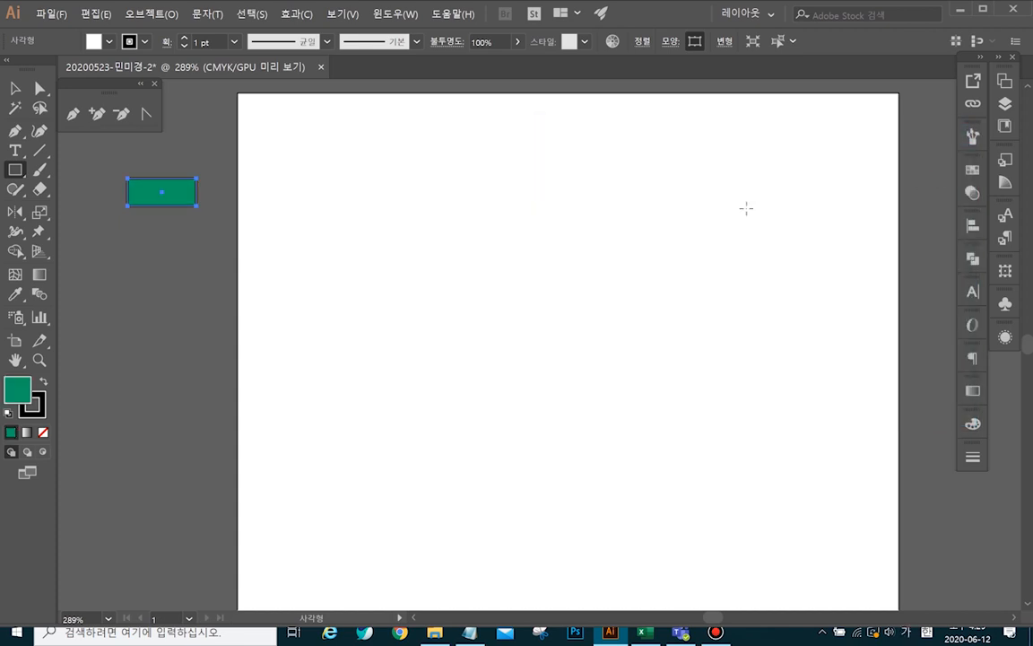
- Remove the green rectangle's stroke and make the fill the active colour again
left_click(35, 410)
left_click(42, 433)
key("x")
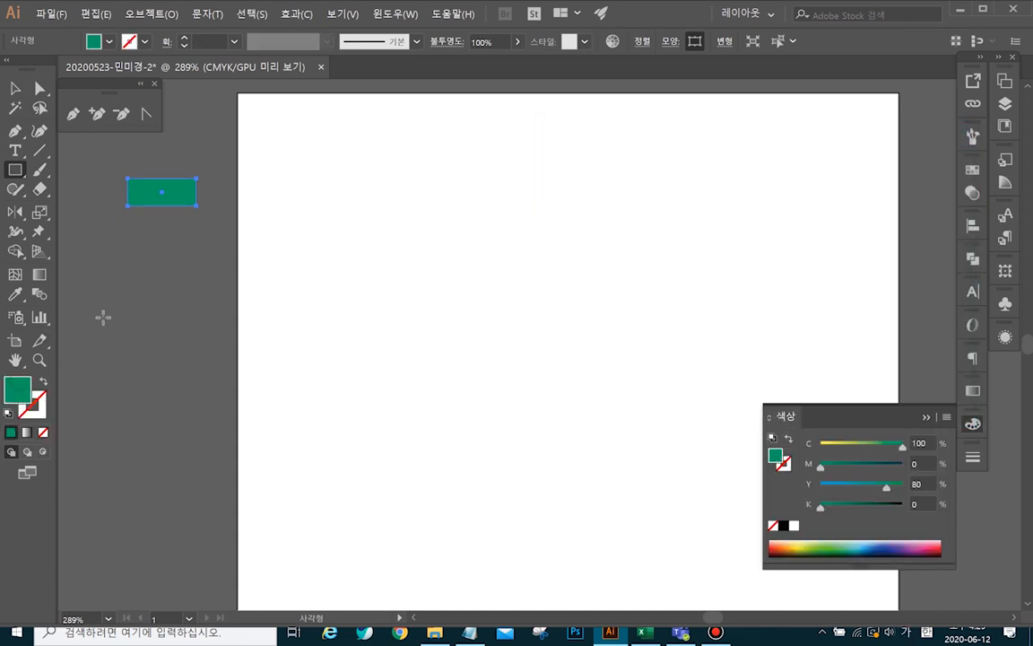
- Copy the green rectangle straight down and repeat the copy four times to form an evenly spaced column of six
left_click(15, 88)
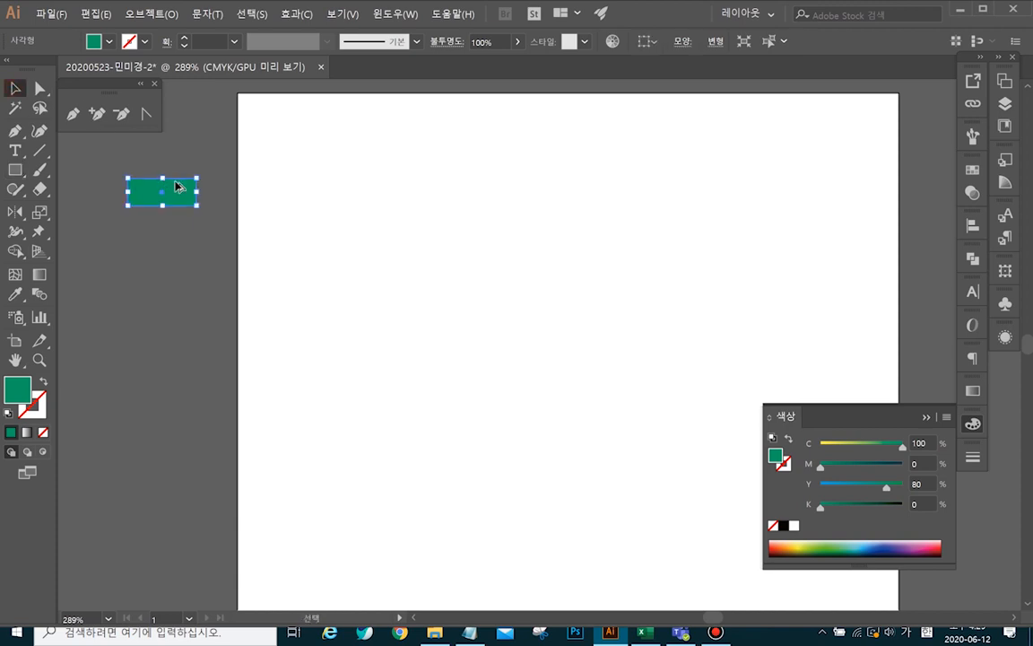
left_click_drag(182, 201, 182, 239)
key("ctrl+d")
key("ctrl+d")
key("ctrl+d")
key("ctrl+d")
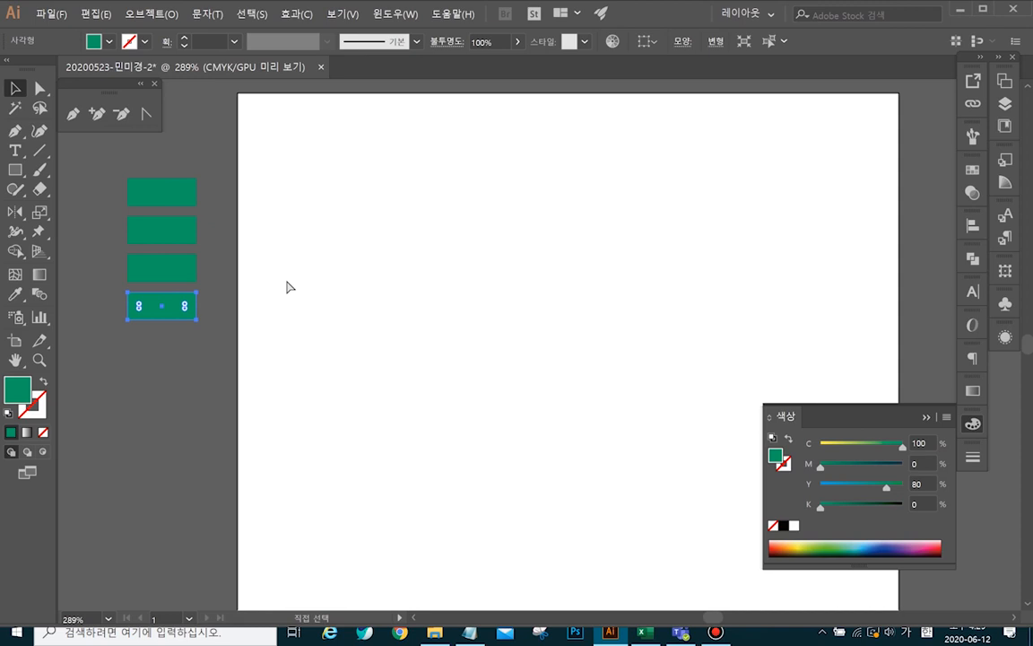
- Fill the second rectangle in the column with yellow, C 0, M 0, Y 100, K 0
left_click(179, 236)
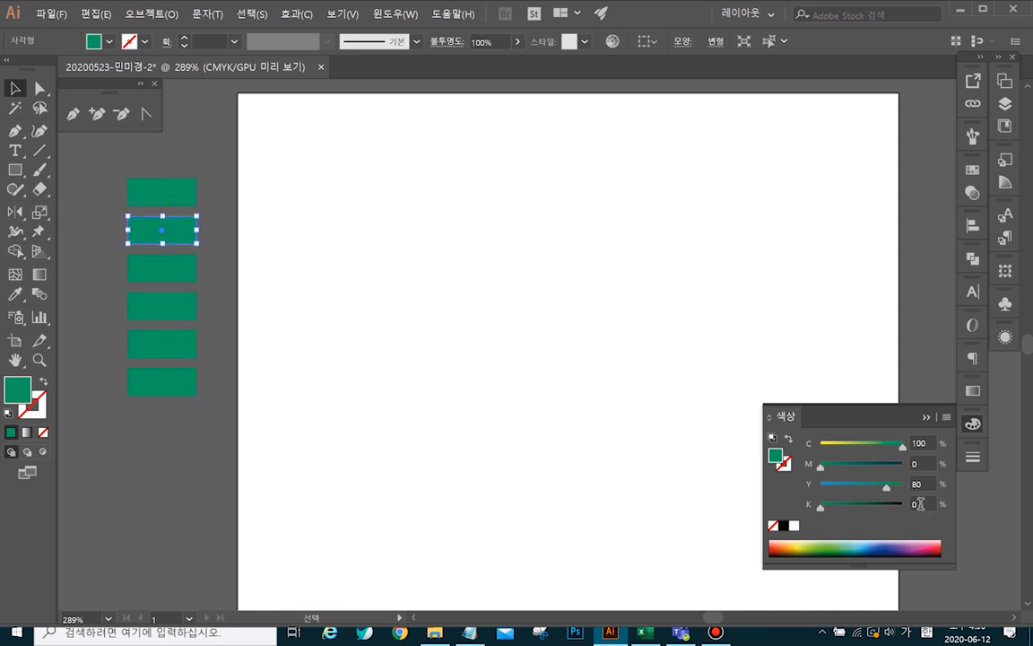
left_click_drag(886, 487, 820, 446)
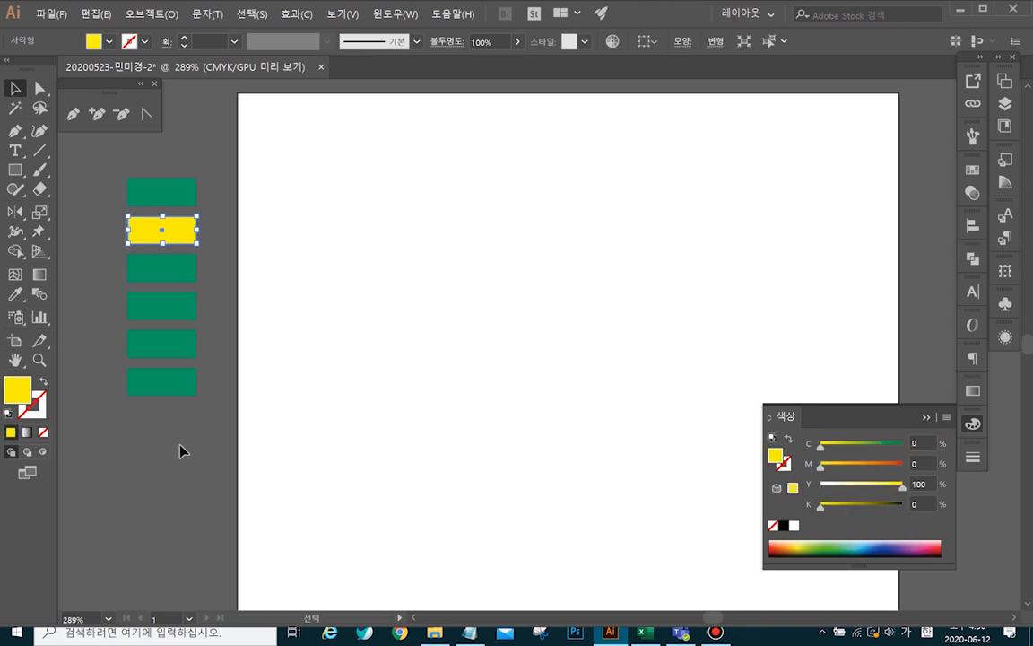
- Fill the third rectangle with dark green, C 90, M 30, Y 90, K 30
left_click(167, 269)
left_click(900, 445)
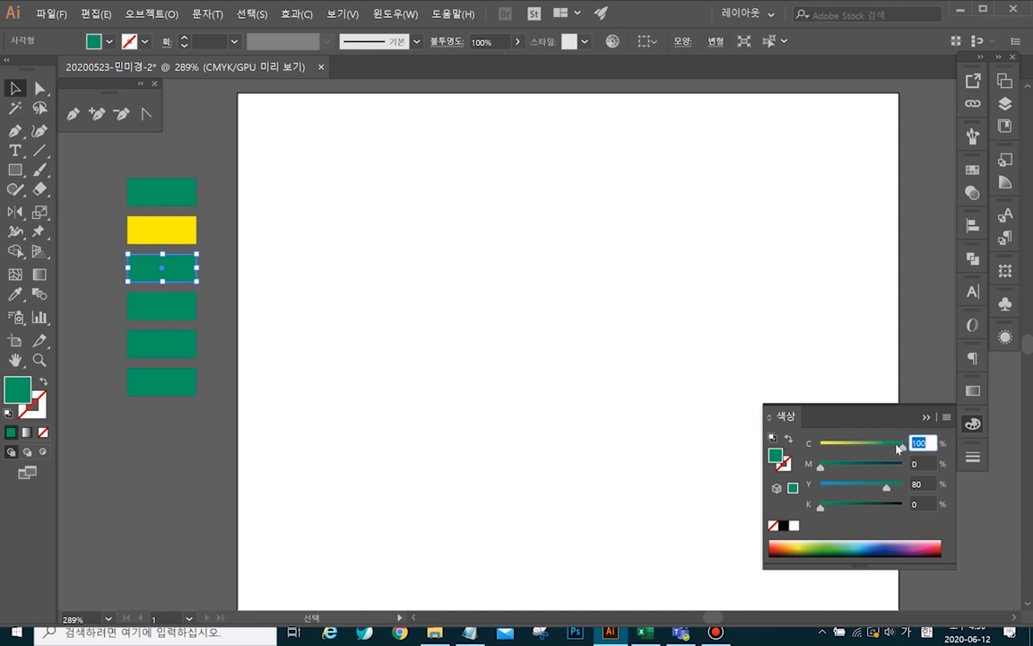
type("90")
key("Tab")
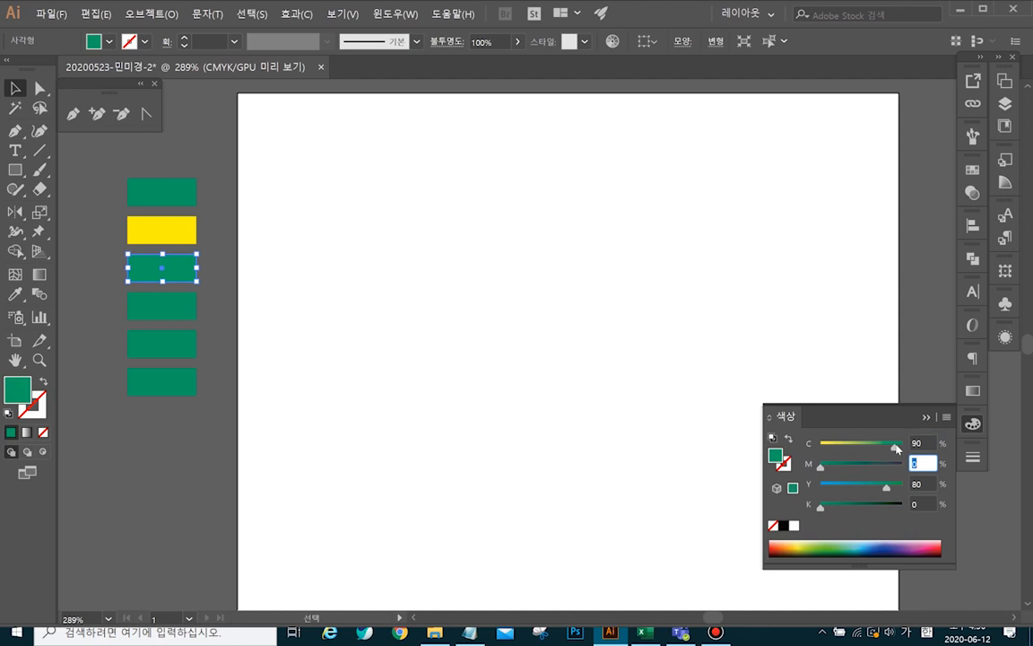
type("30")
key("Tab")
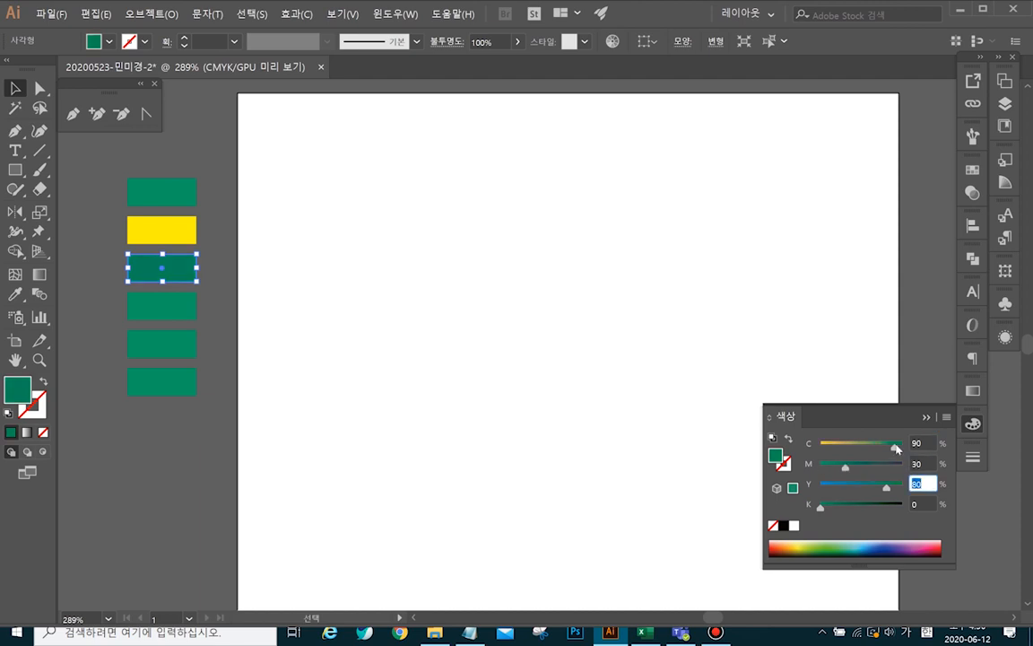
type("90")
key("Tab")
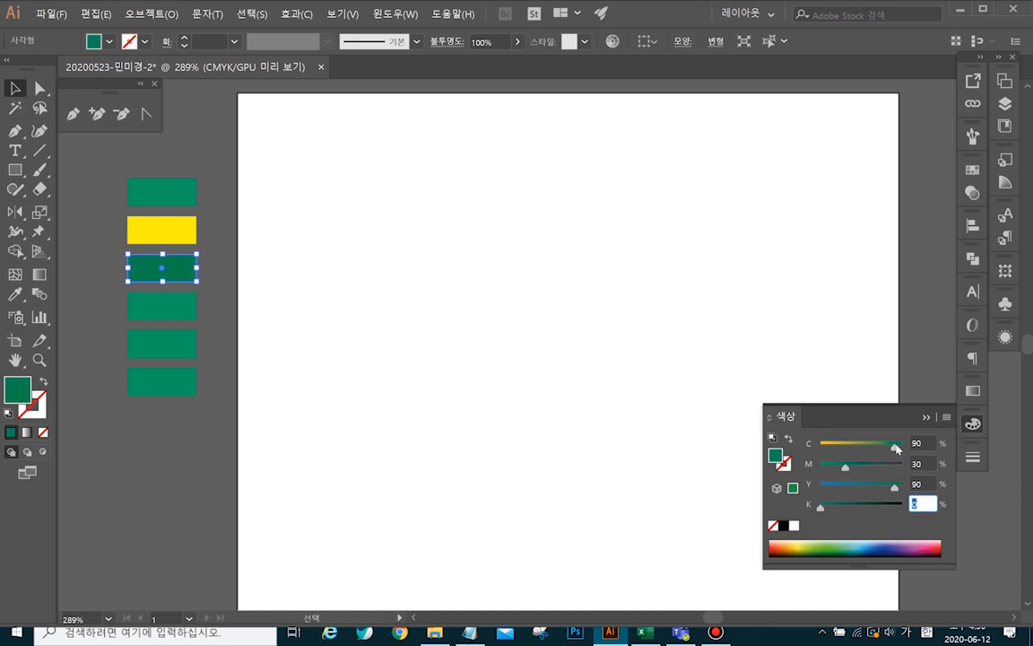
type("30")
key("Tab")
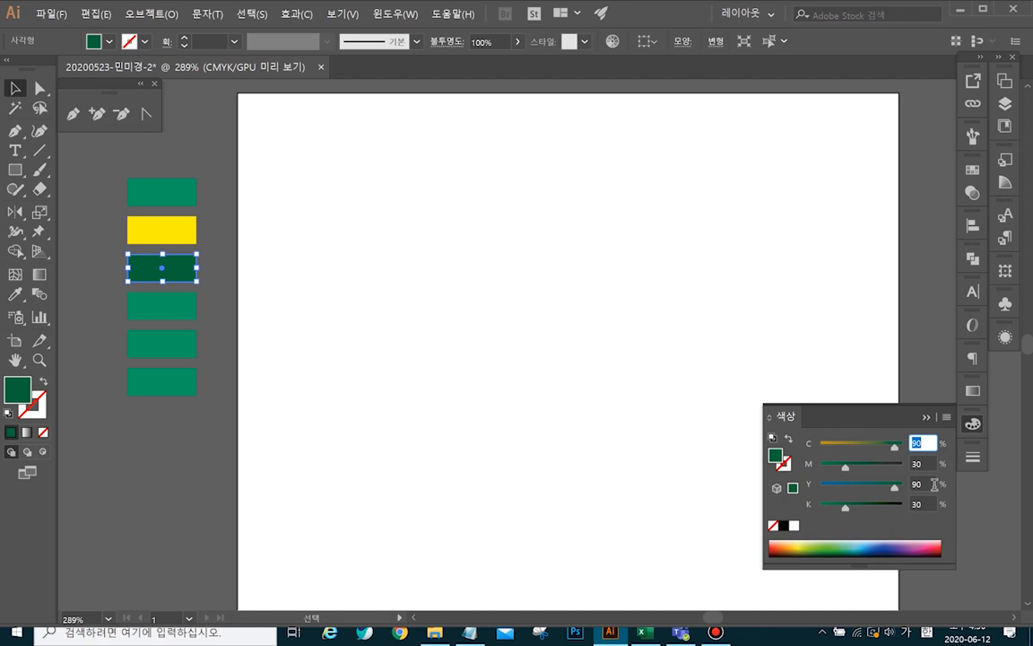
- Fill the fourth rectangle with dark blue, C 50, M 0, Y 0, K 80
left_click(158, 299)
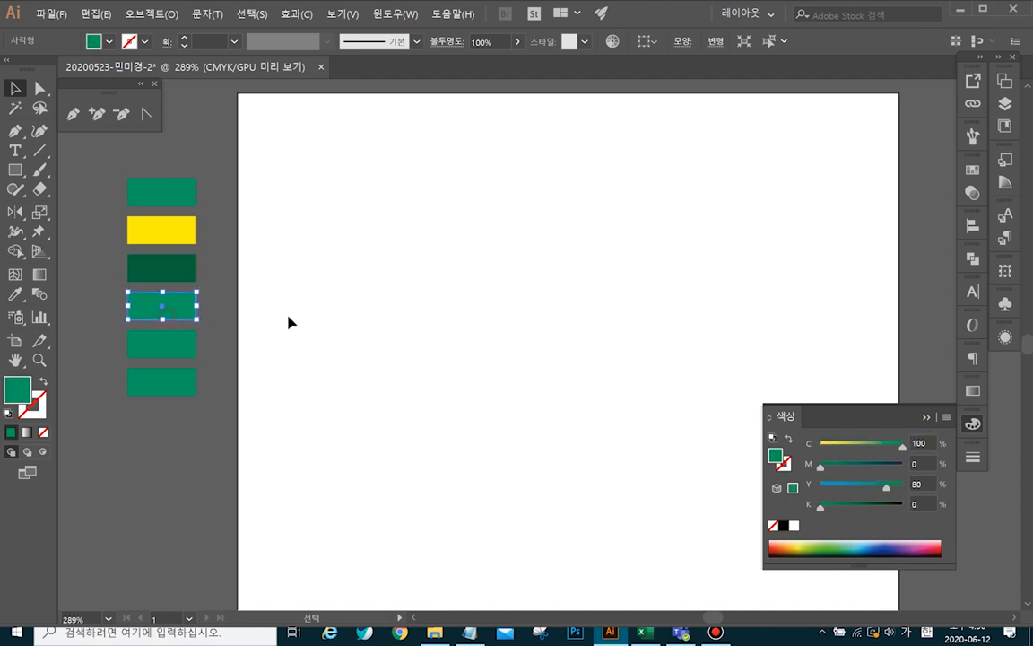
left_click(929, 443)
type("50")
key("Tab")
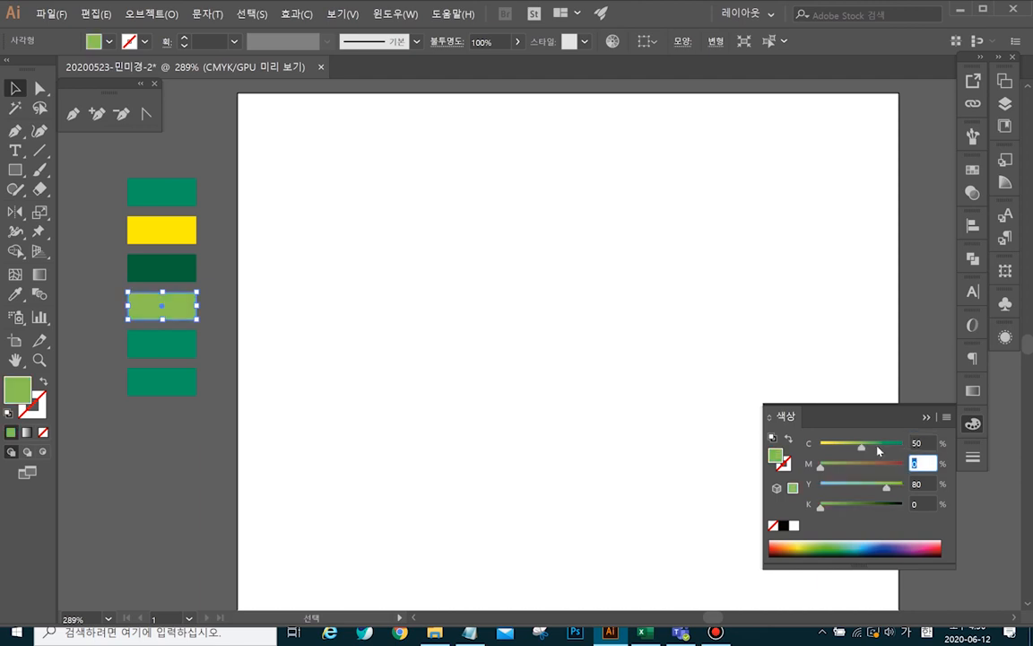
key("Tab")
type("0")
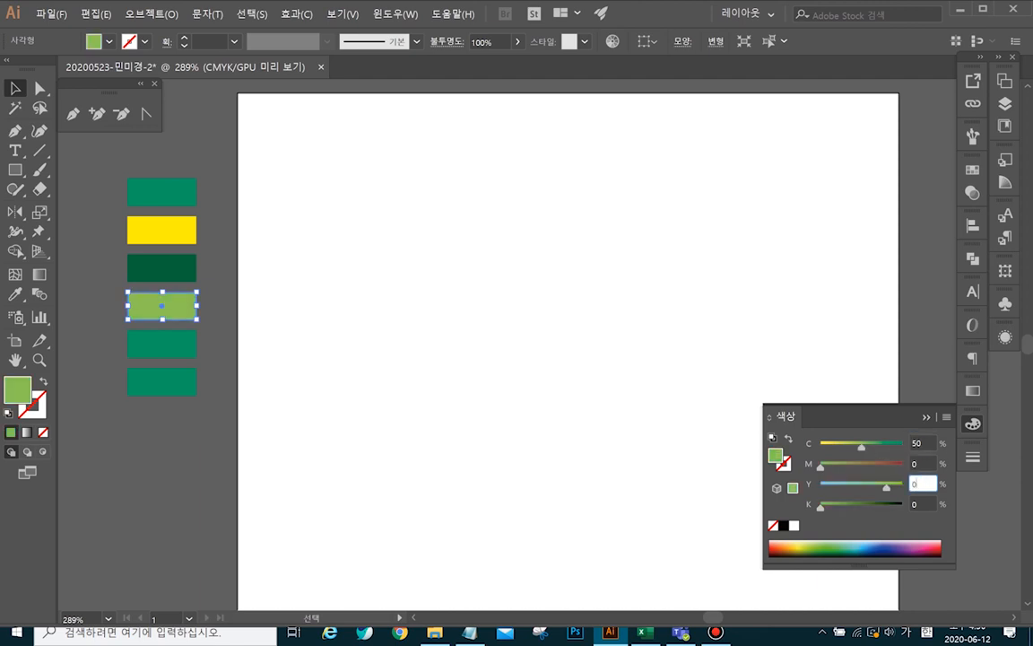
key("Tab")
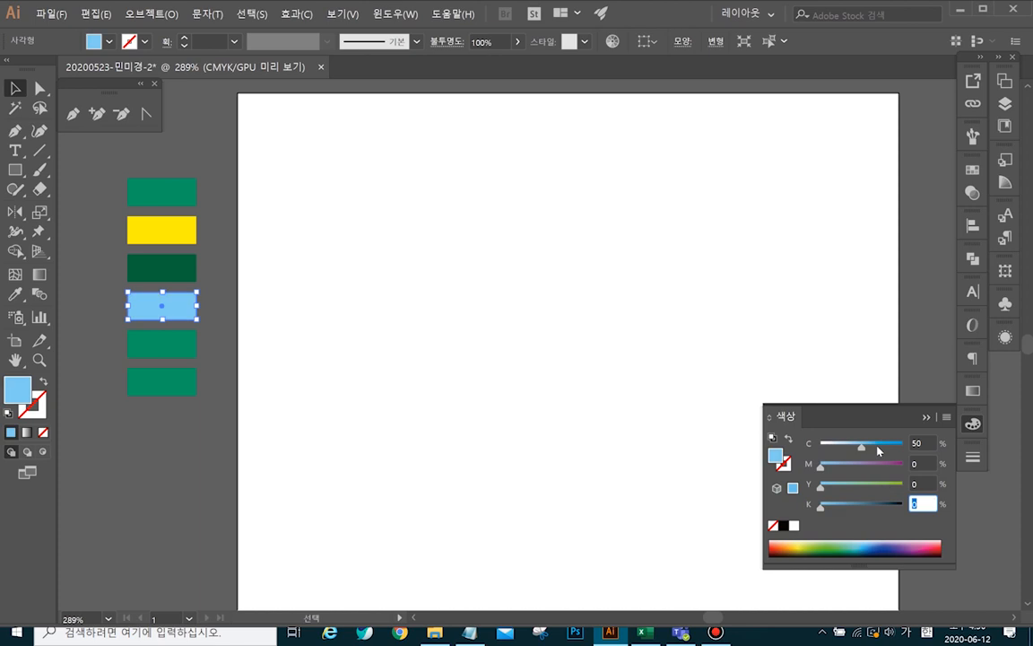
type("80")
key("Tab")
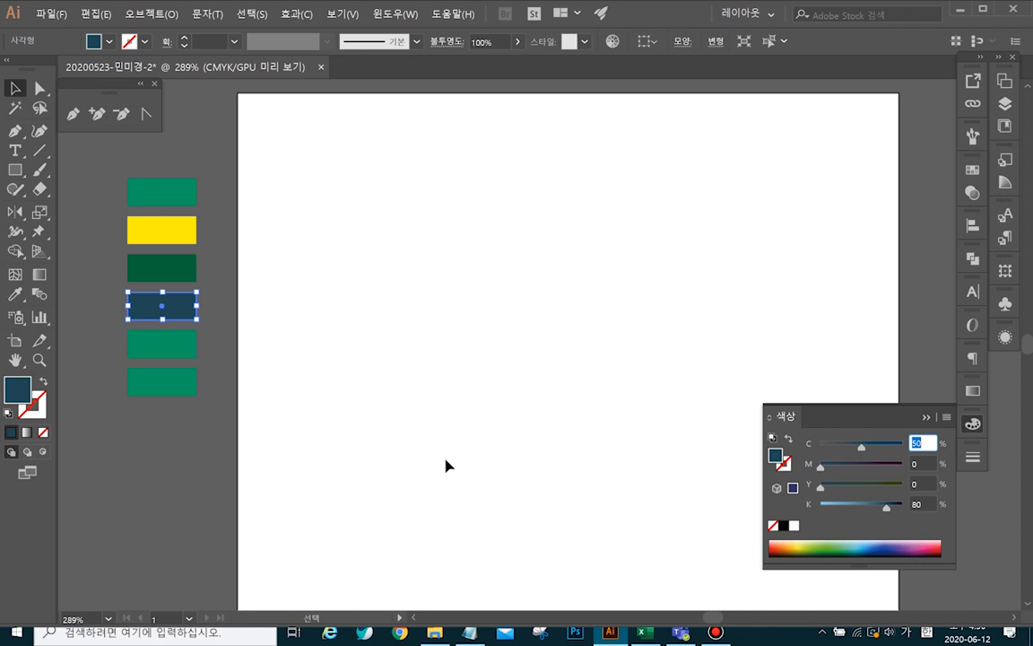
- Delete the two surplus green rectangles at the end of the column and collapse the colour settings
left_click_drag(192, 462, 153, 329)
key("Delete")
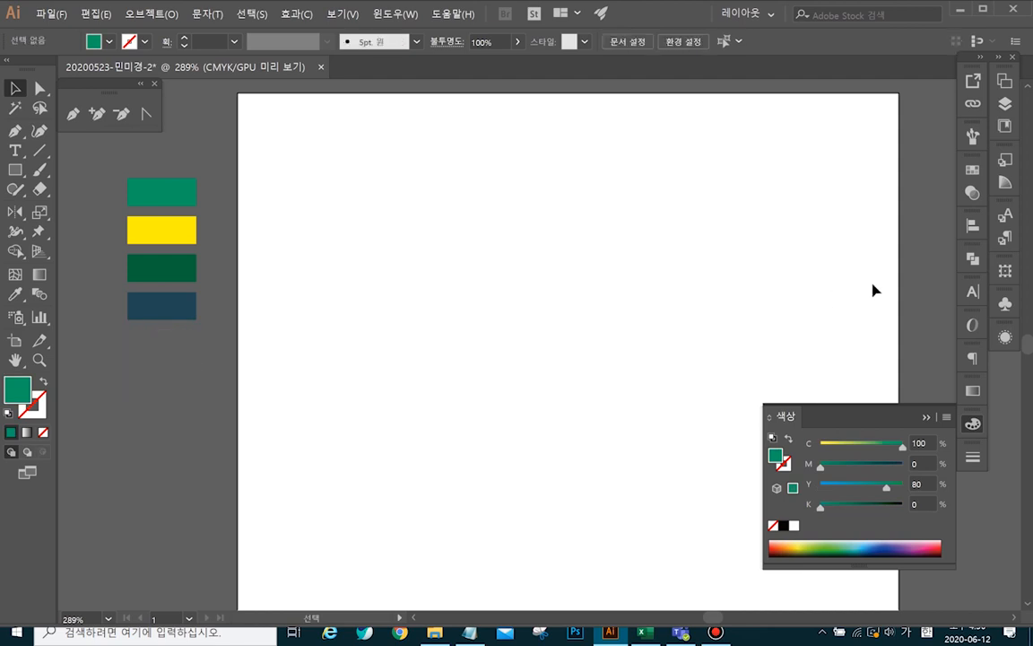
left_click(928, 418)
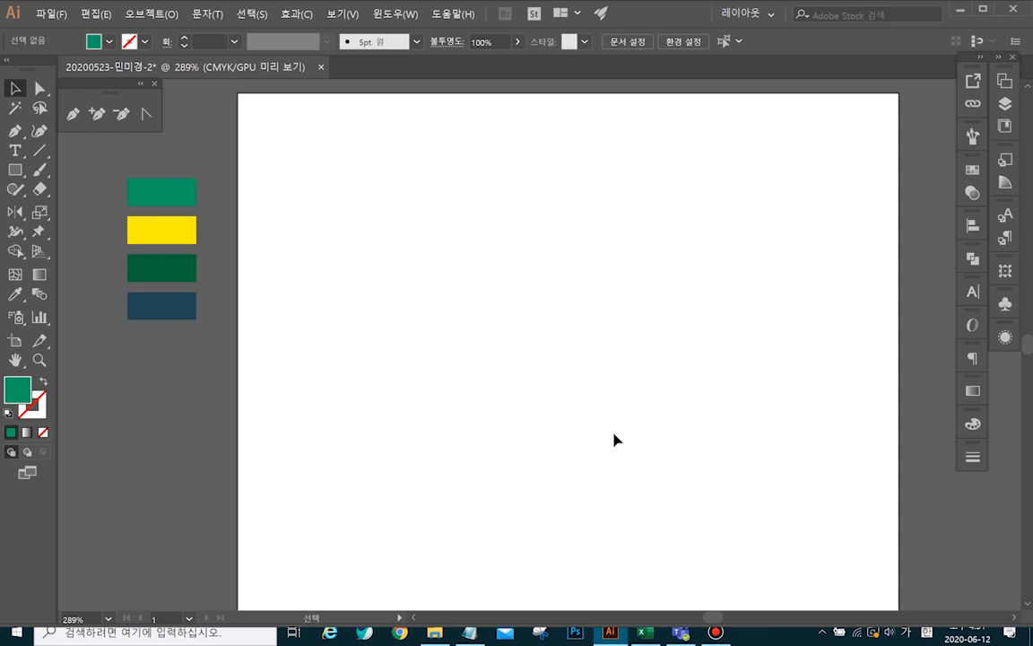
- Draw a small green circle in the upper middle of the artboard with the Ellipse tool
left_click(15, 169)
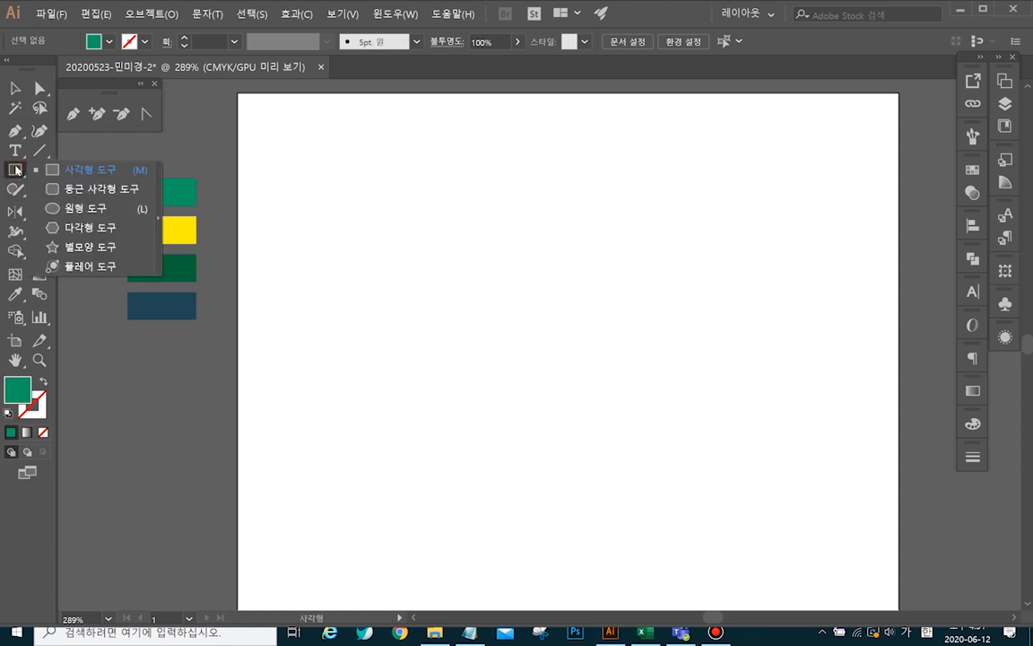
left_click(87, 209)
left_click_drag(517, 242, 577, 314)
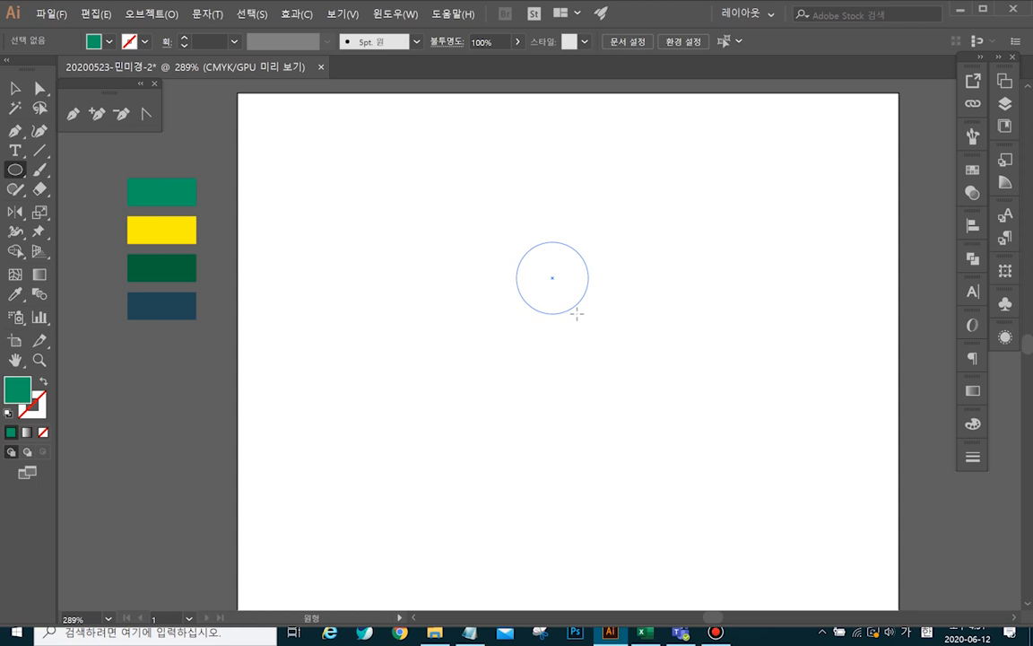
left_click_drag(577, 314, 576, 314)
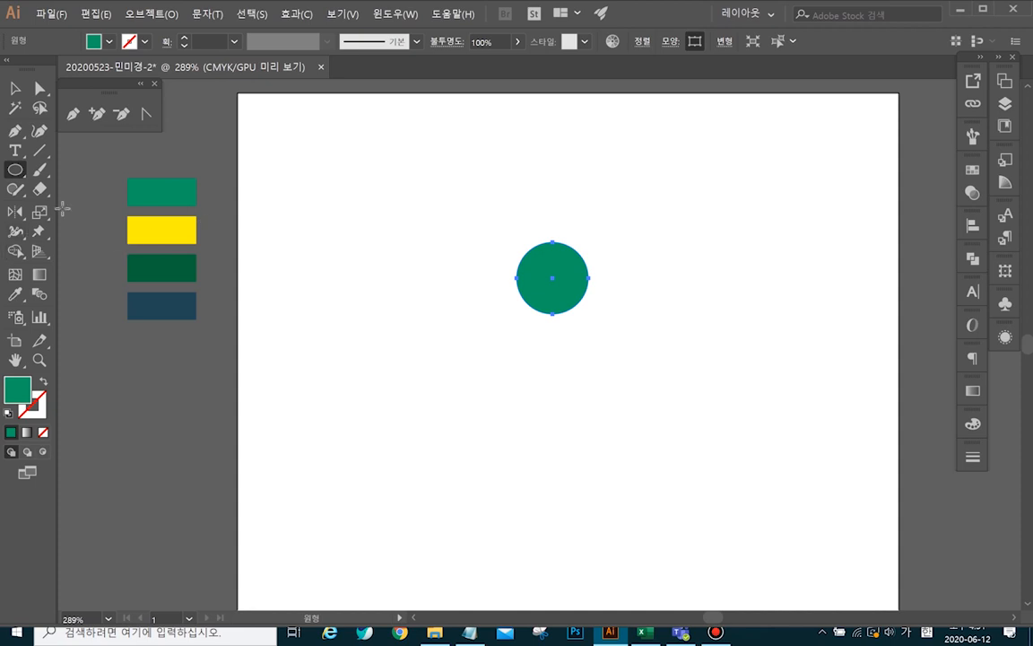
- Copy the light green rectangle to just above the column and fill the copy with red, C 0, M 100, Y 80, K 0
left_click(14, 87)
left_click(175, 190)
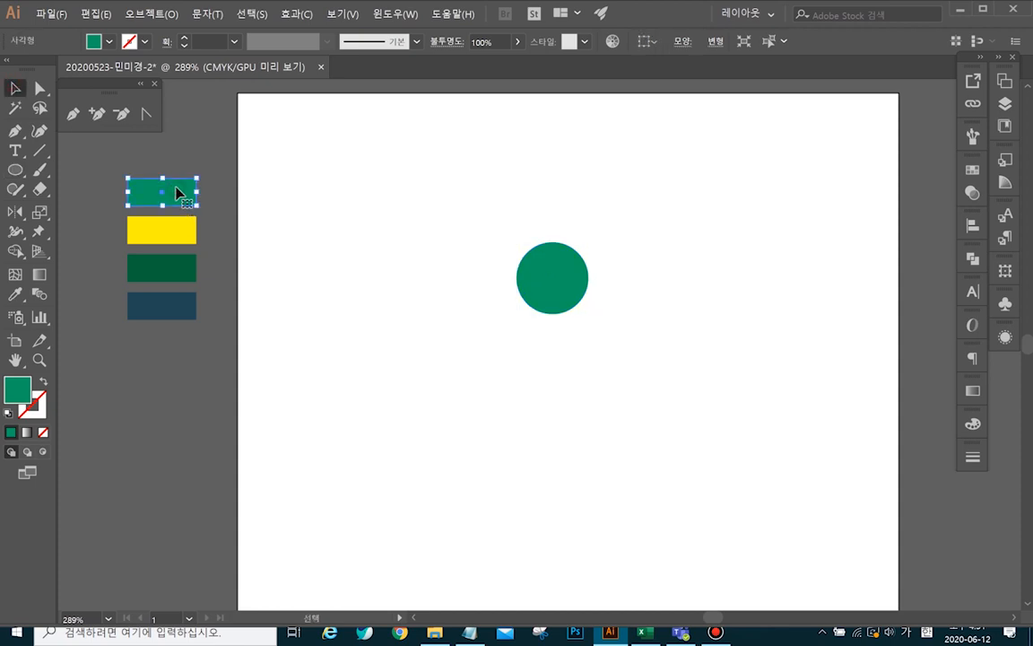
left_click_drag(175, 191, 179, 153)
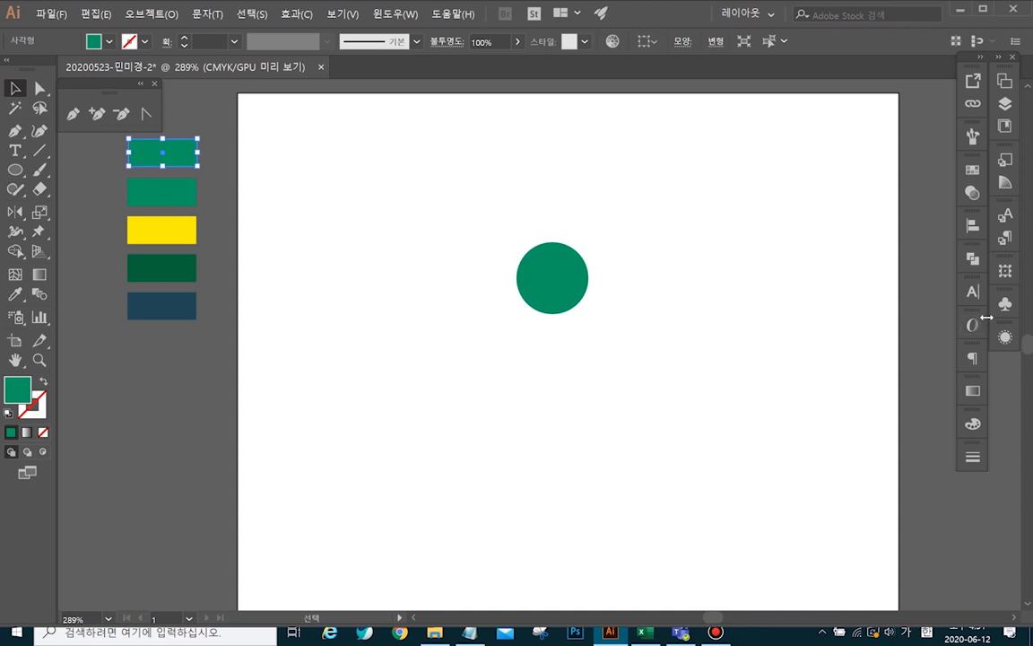
left_click(972, 423)
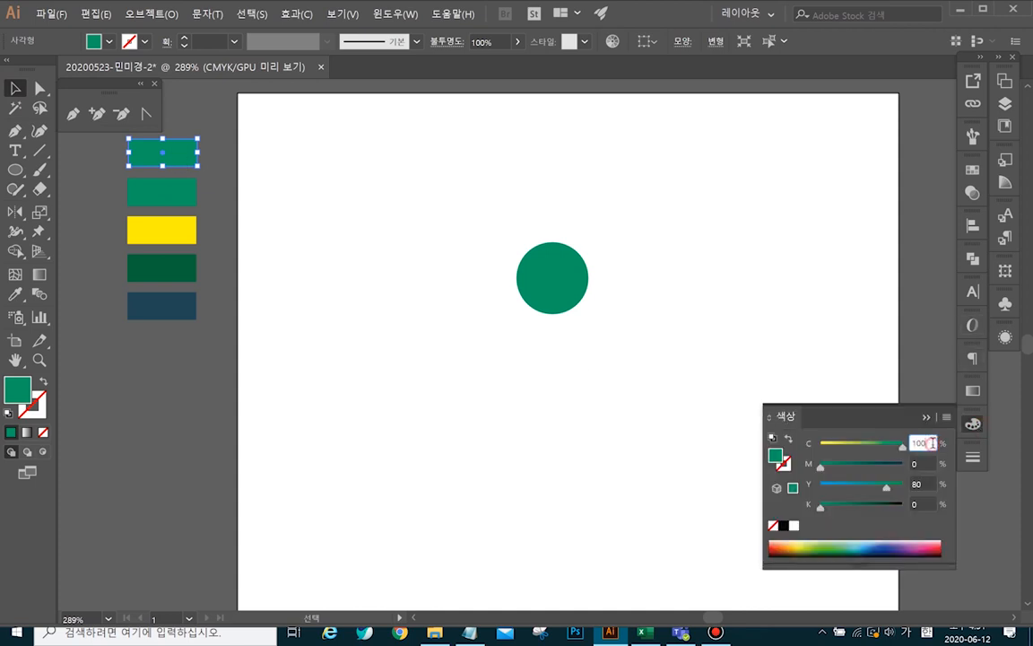
left_click(930, 443)
key("Tab")
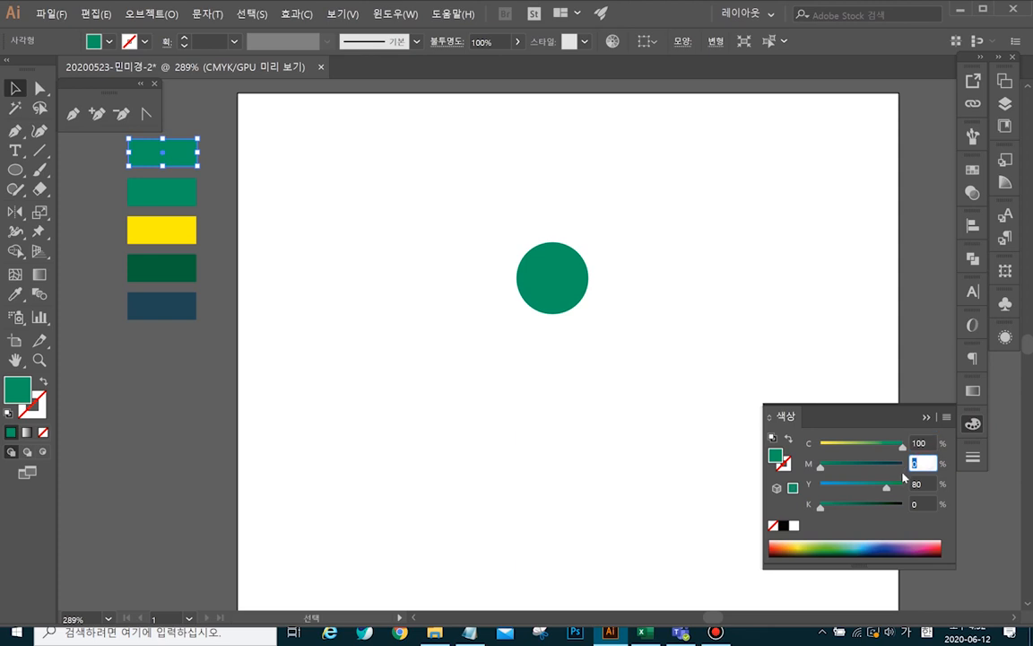
type("100")
key("shift+Tab")
type("0")
key("Return")
- Delete the original light green rectangle and move the red one down into its place above the yellow one
left_click(160, 199)
key("Delete")
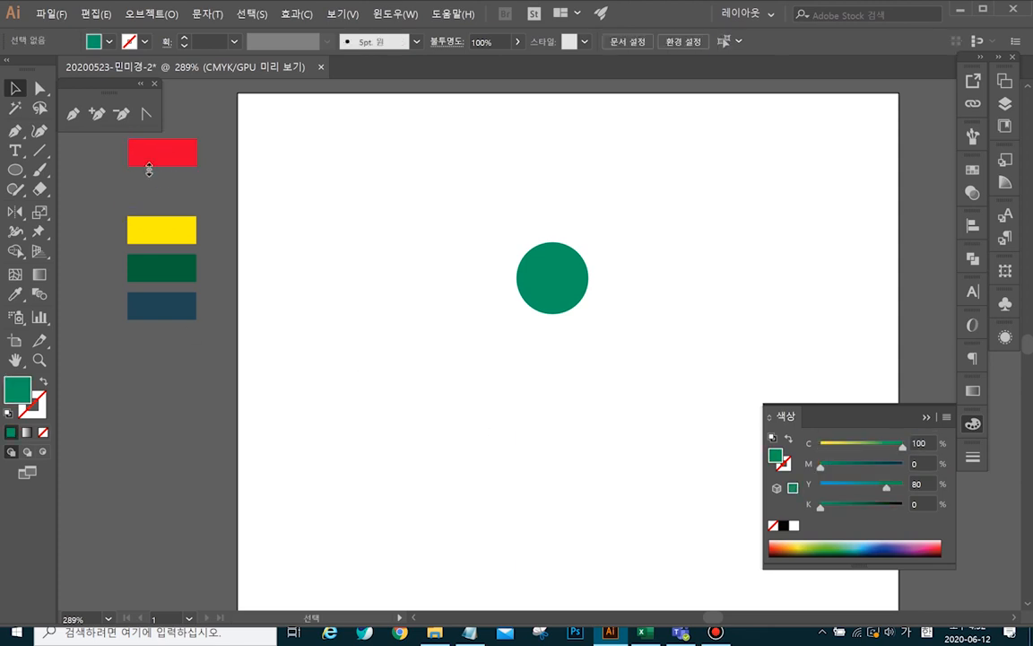
left_click_drag(157, 154, 158, 188)
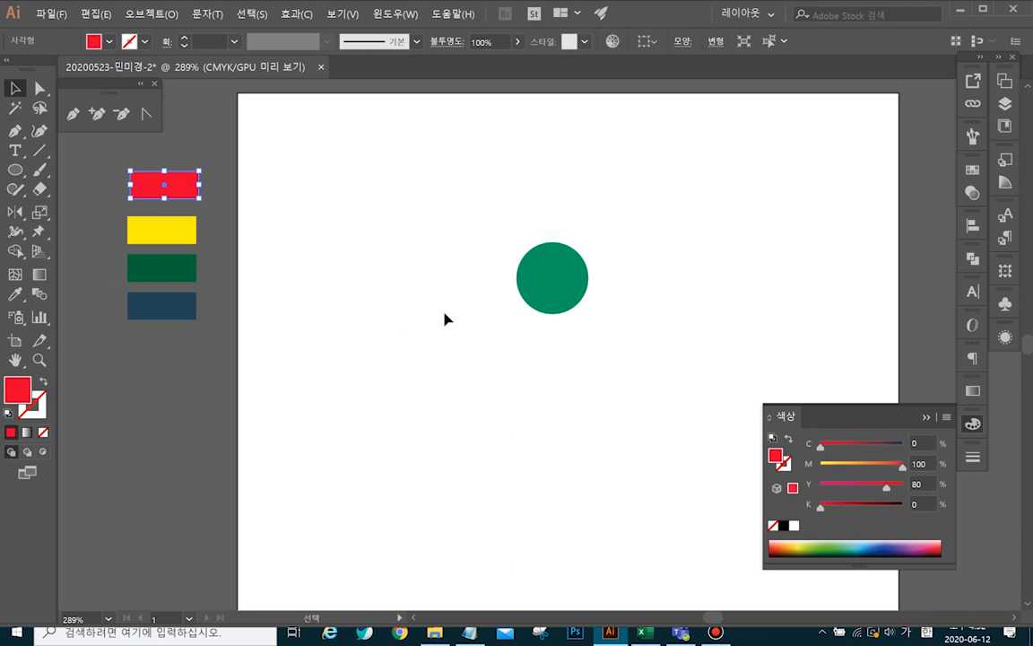
- Fill the circle on the artboard with black, K 100
left_click(546, 290)
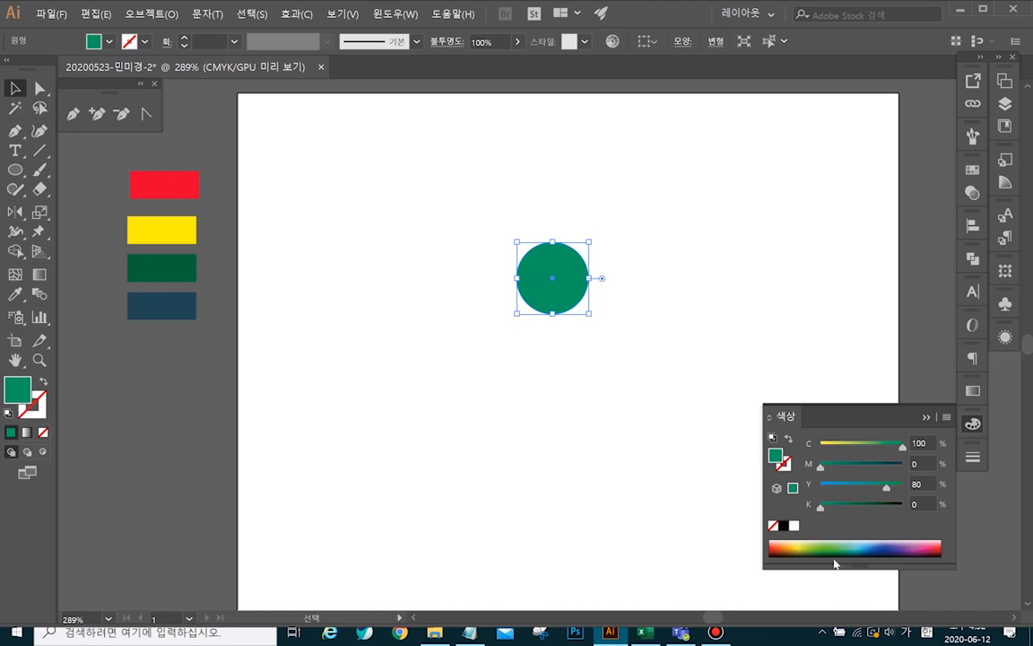
left_click(783, 525)
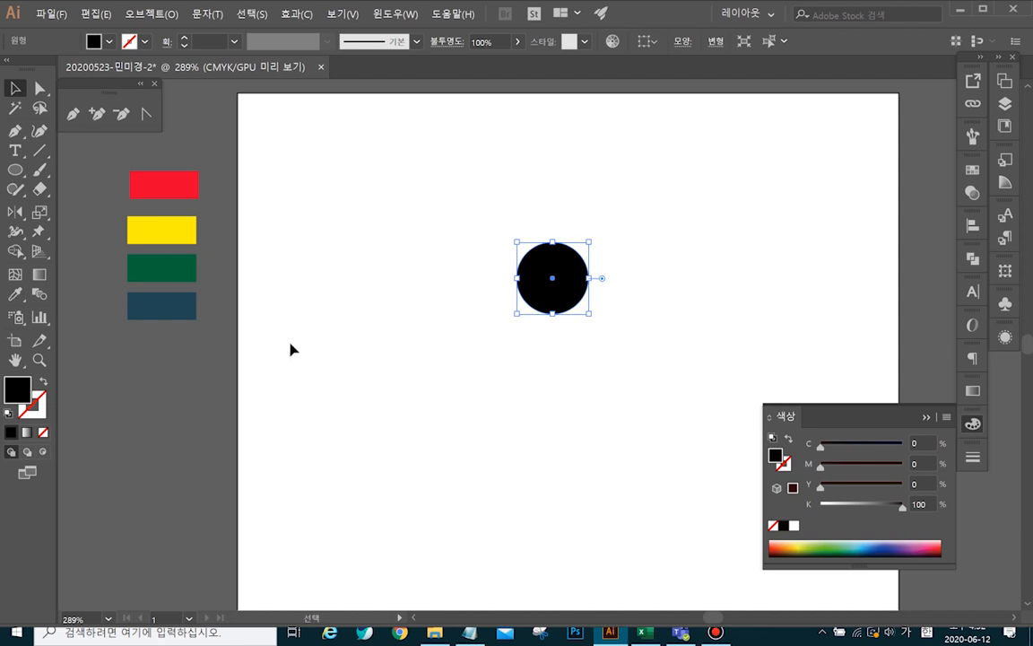
left_click(715, 632)
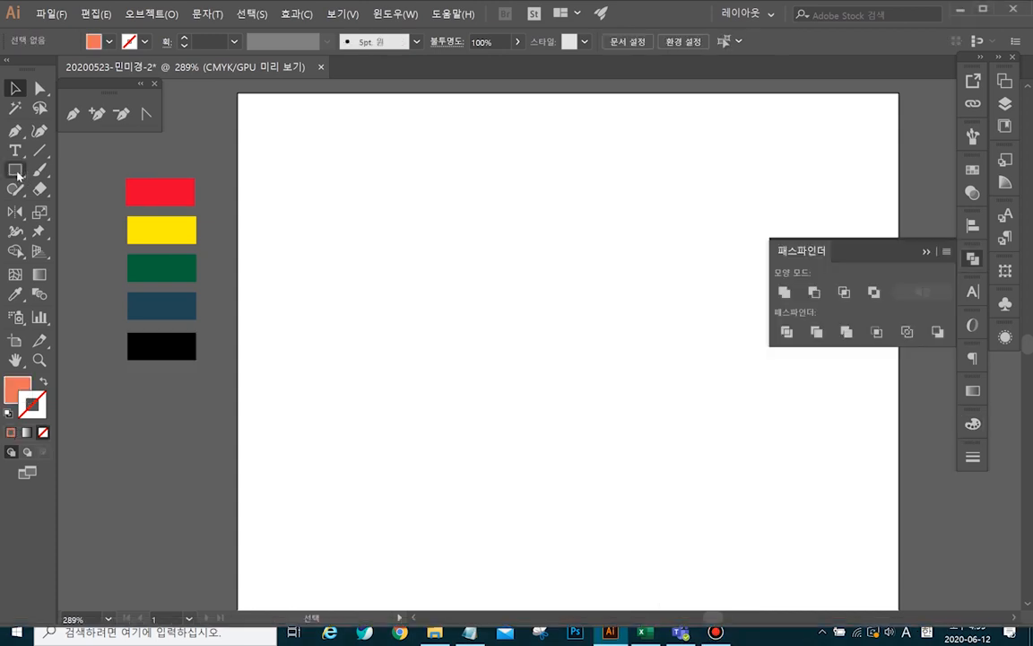
- Draw a circle in the upper middle of the empty artboard with the Ellipse tool
left_click(15, 172)
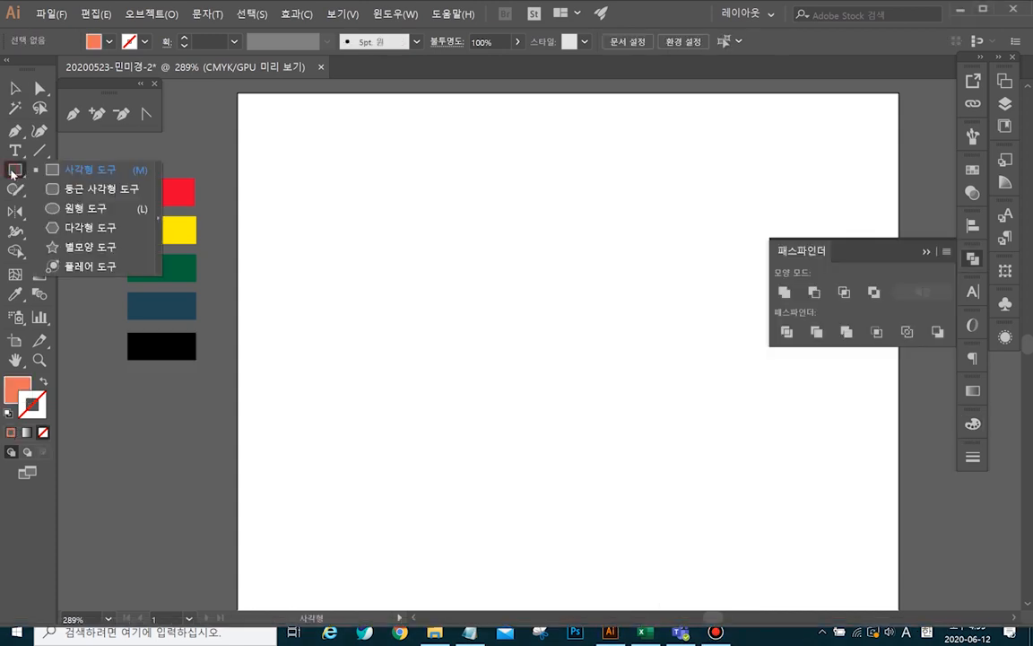
left_click(85, 208)
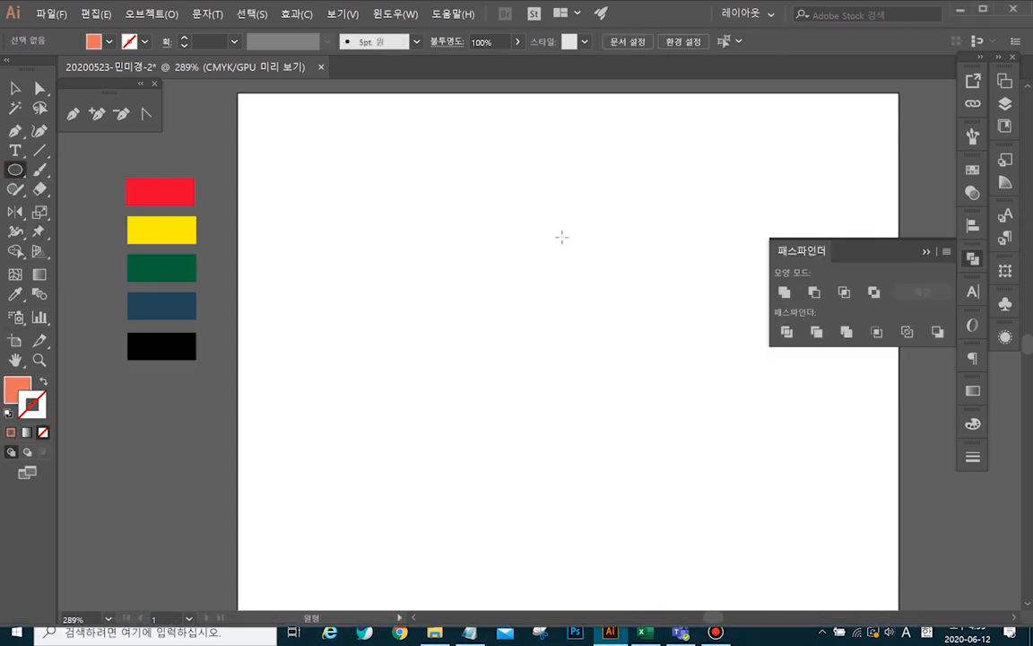
left_click_drag(550, 214, 642, 311)
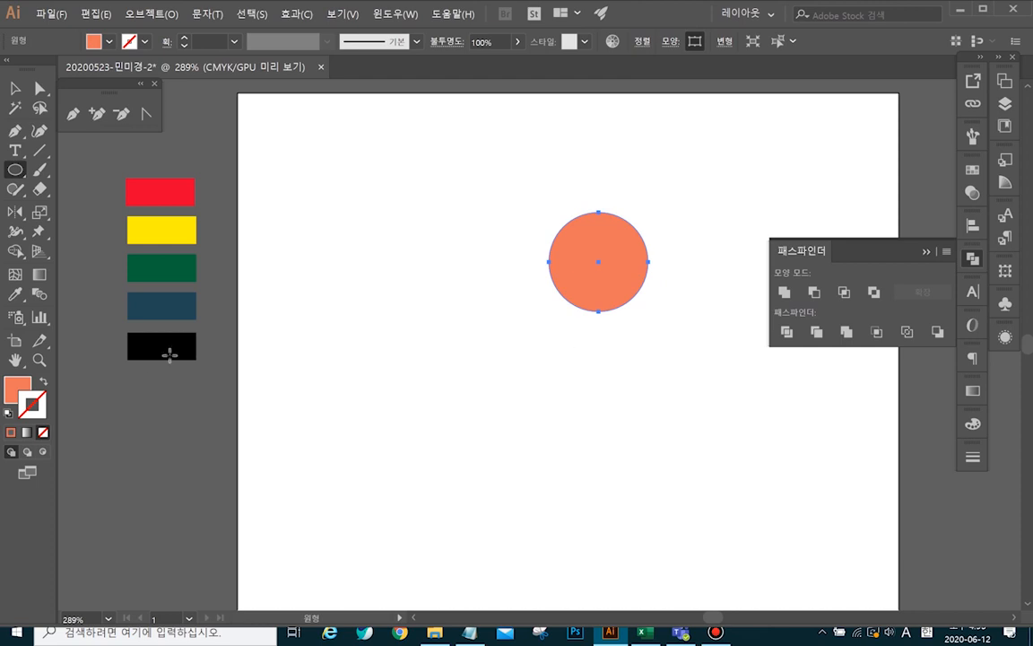
- Reset the circle to the default fill and stroke and set its fill to grey, K 70
left_click(9, 414)
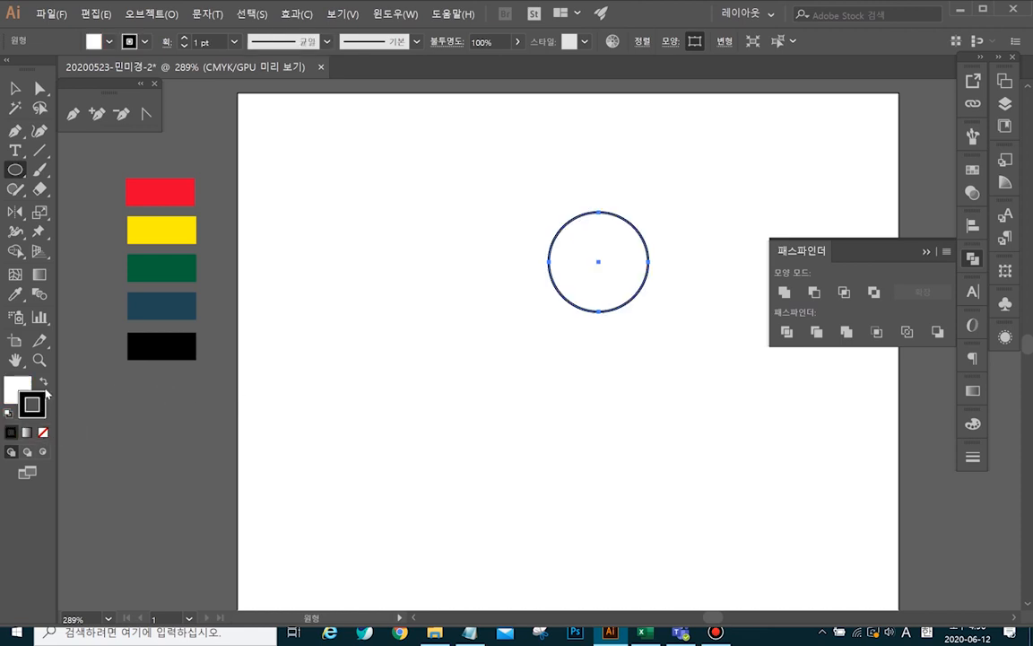
double_click(17, 384)
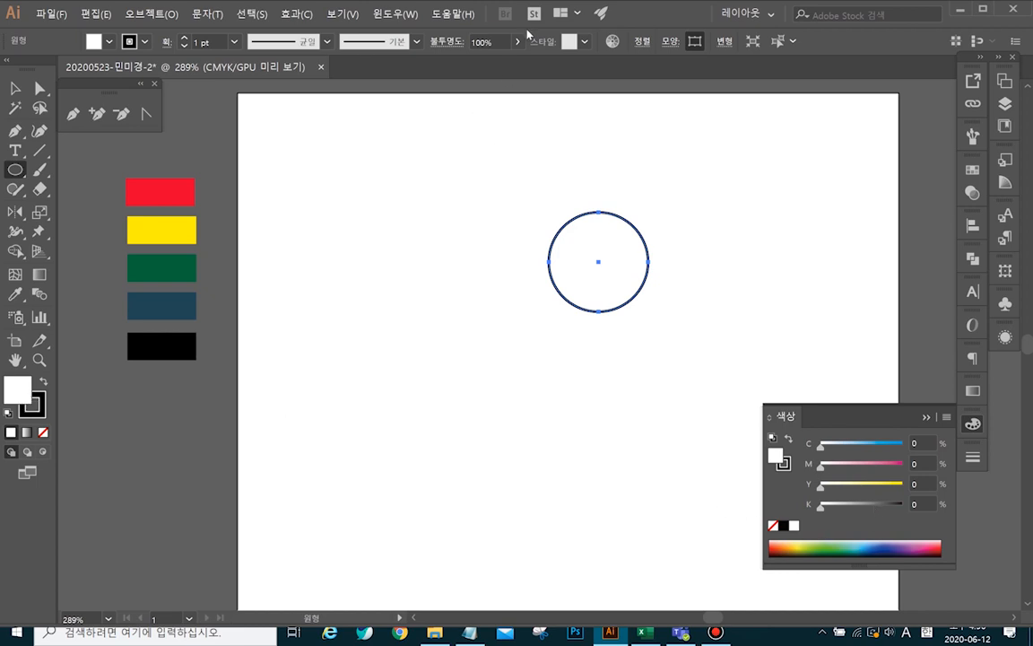
left_click(929, 504)
type("70")
key("Return")
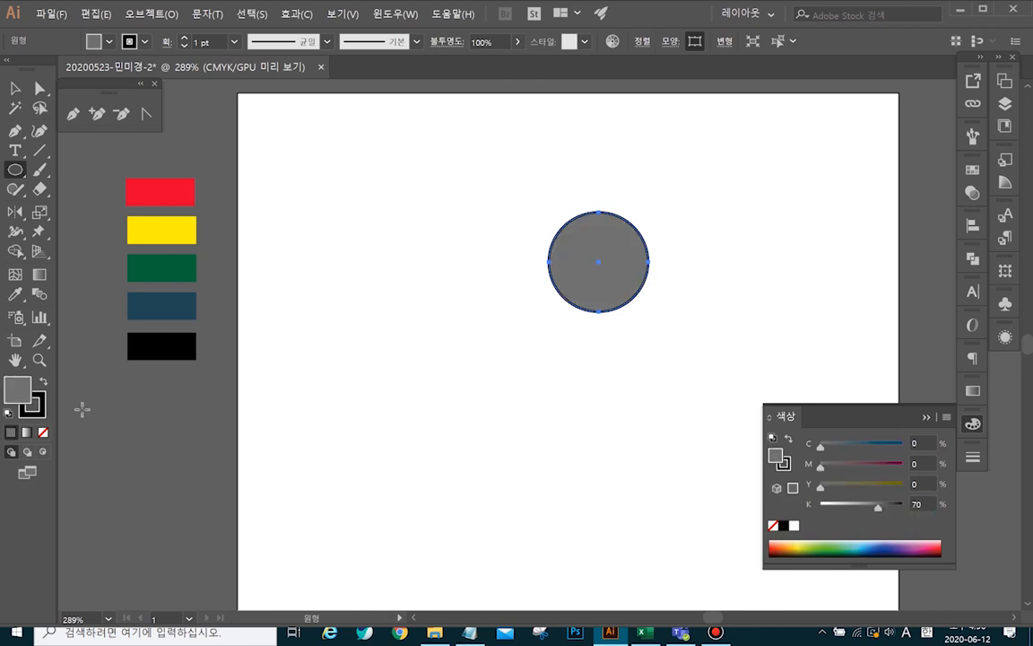
- Set the circle's black stroke to 3 pt and align it to the outside of the path
key("x")
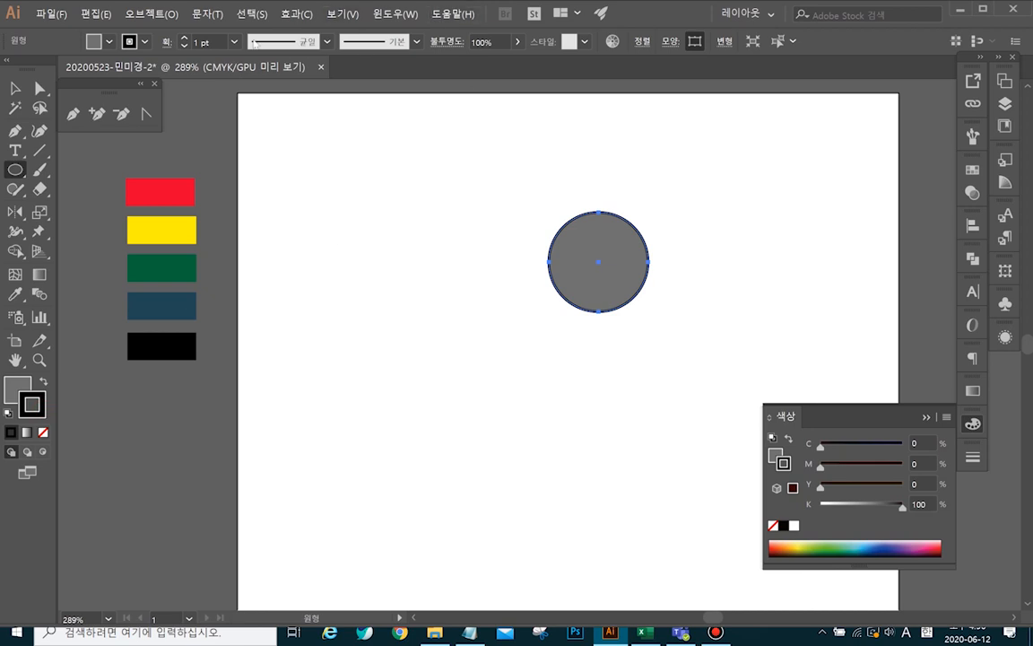
left_click(233, 42)
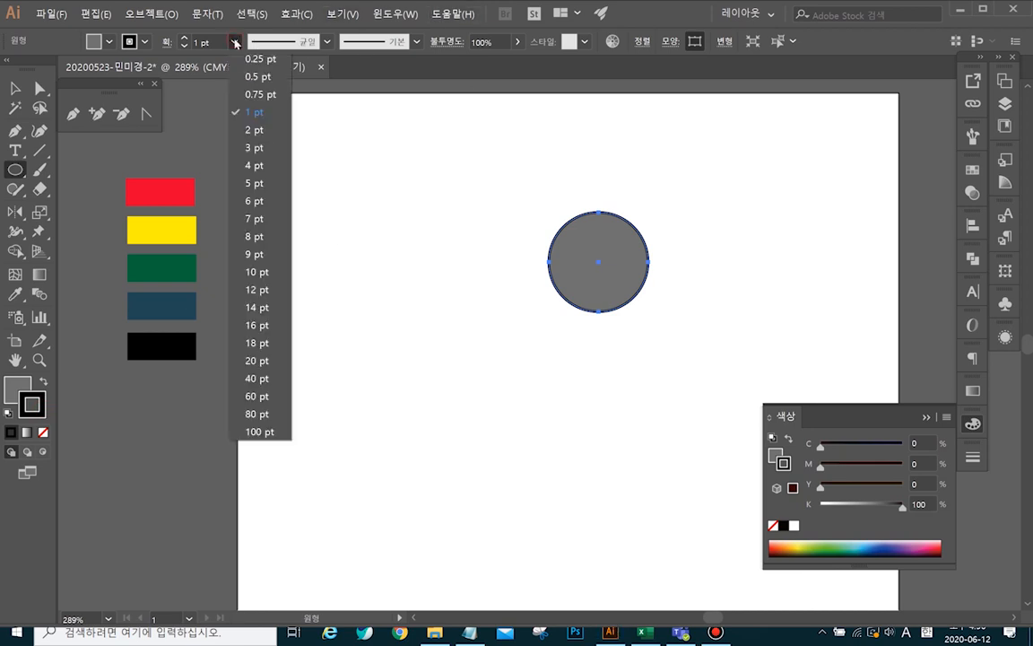
left_click(264, 148)
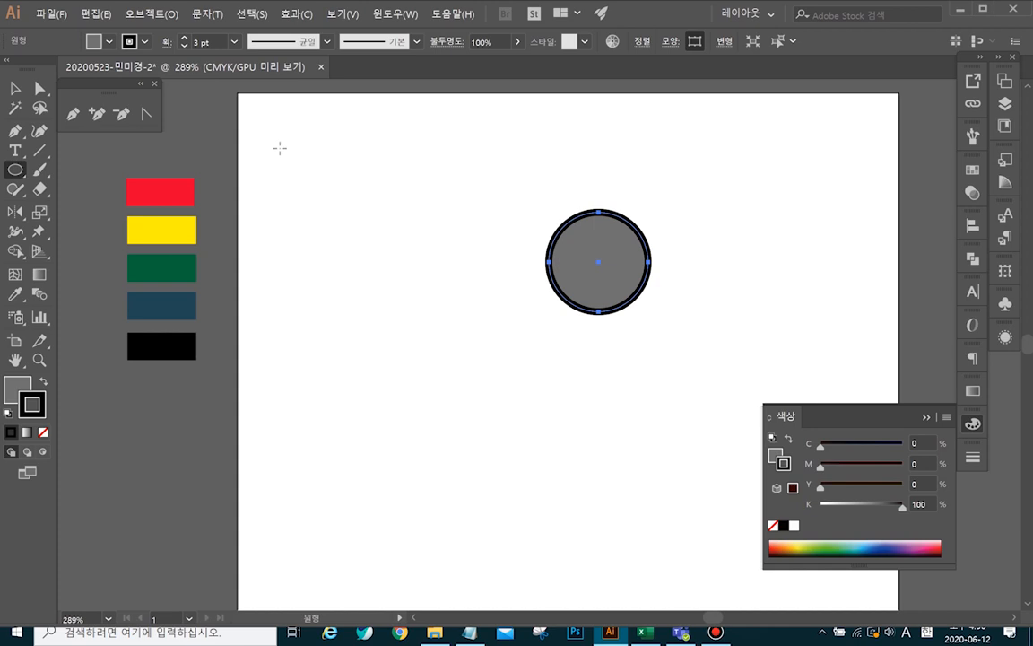
left_click(976, 460)
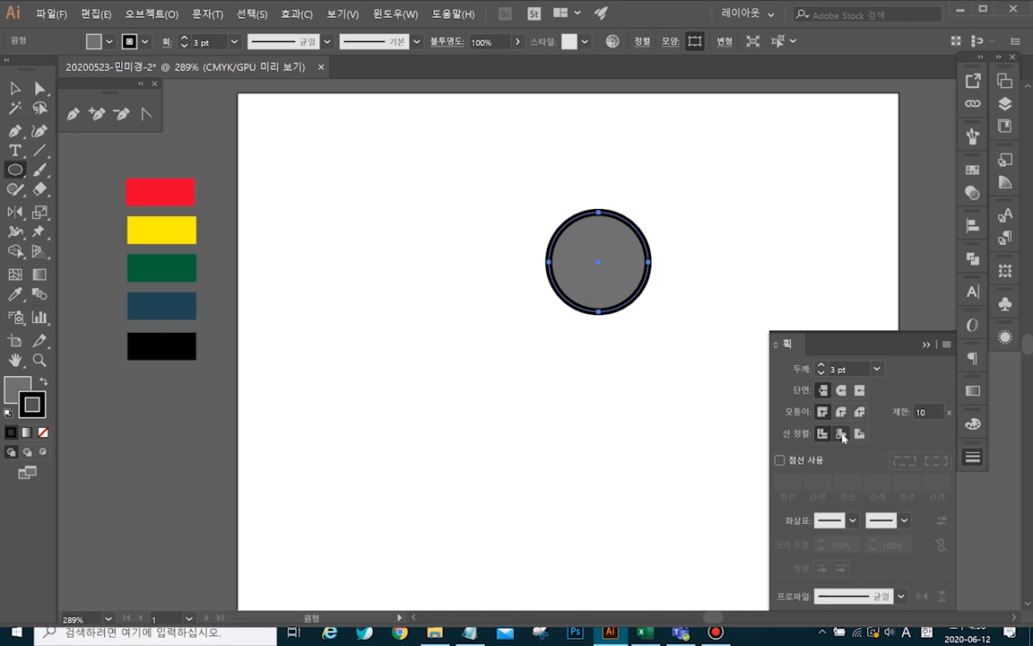
left_click(859, 433)
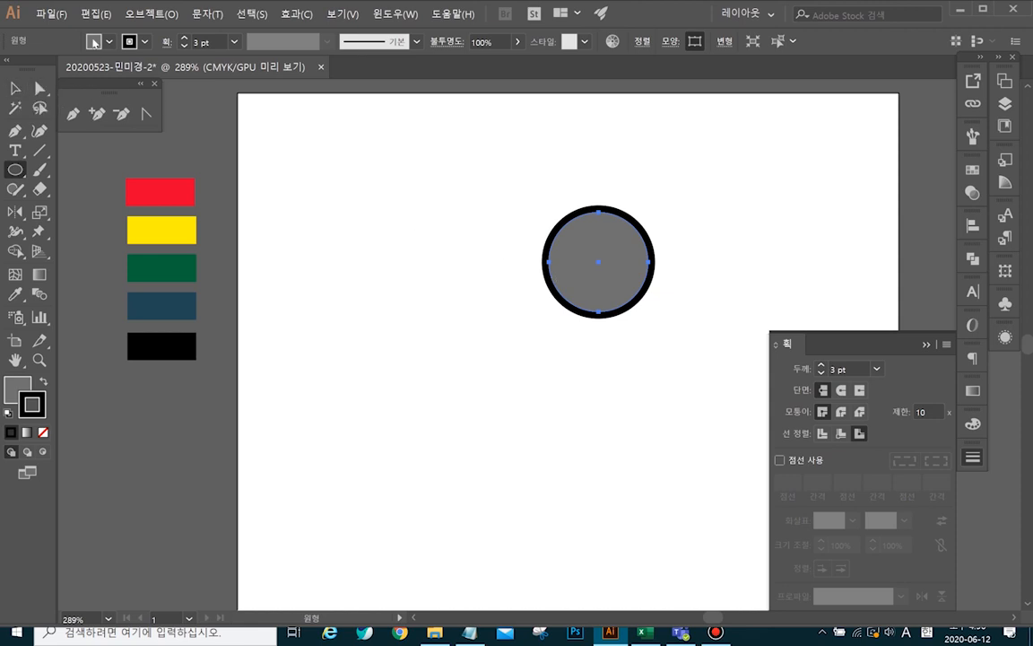
- Create an inner copy of the circle with Offset Path, using an offset of -3 pt and the preview on
left_click(155, 14)
mouse_move(179, 277)
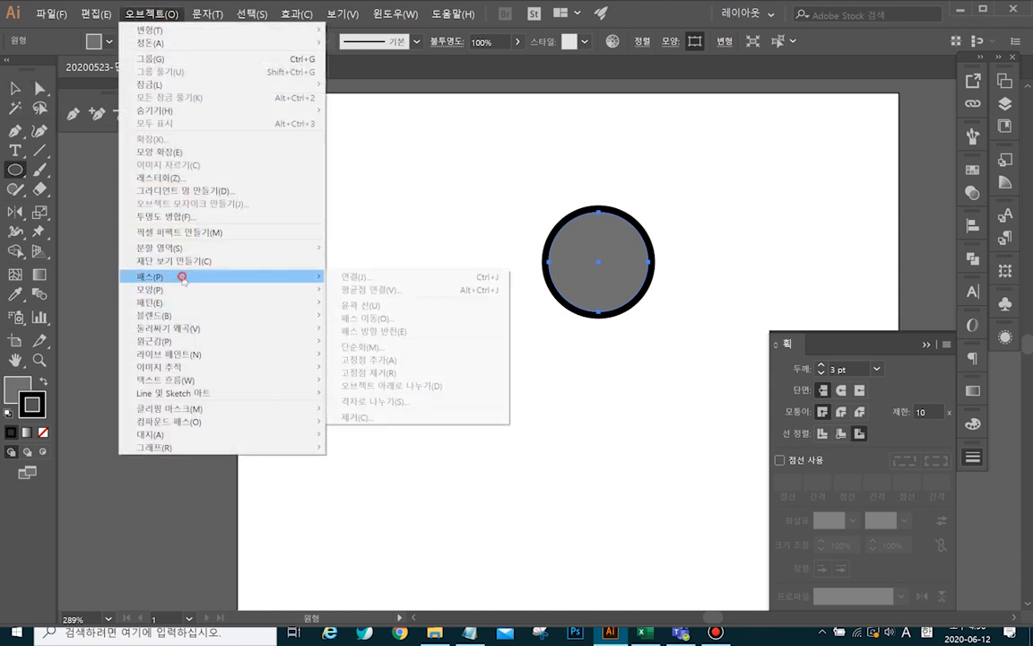
left_click(436, 319)
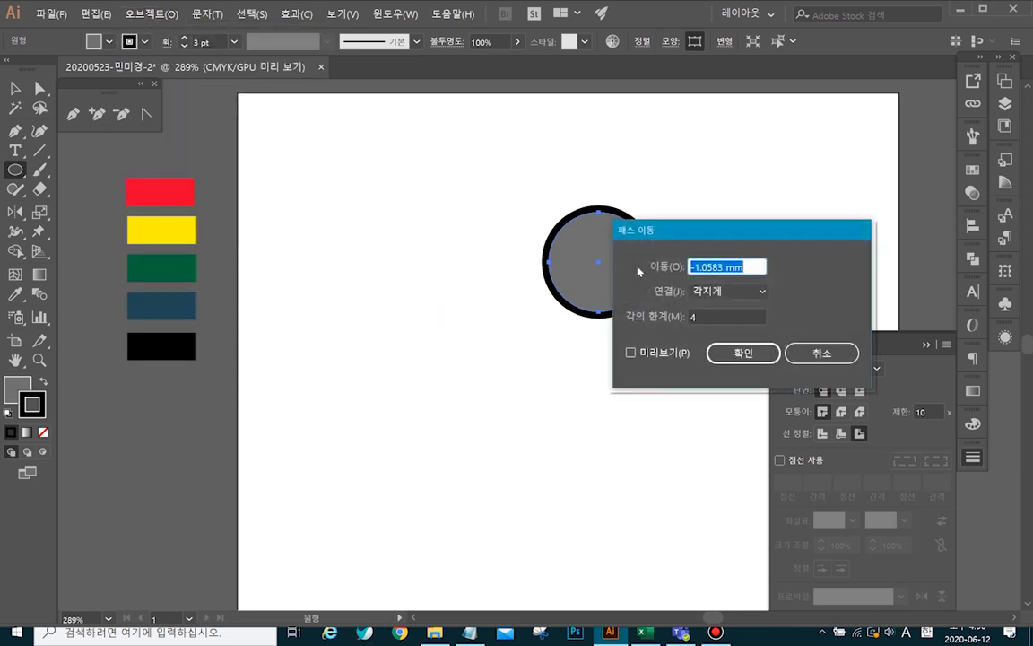
type("-3pt")
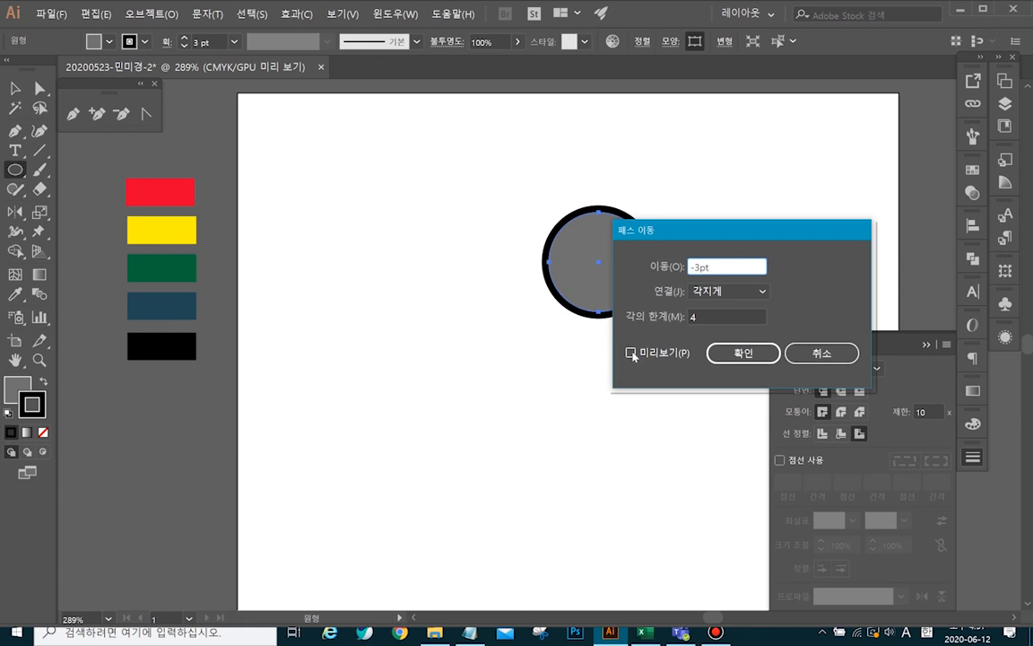
left_click(632, 354)
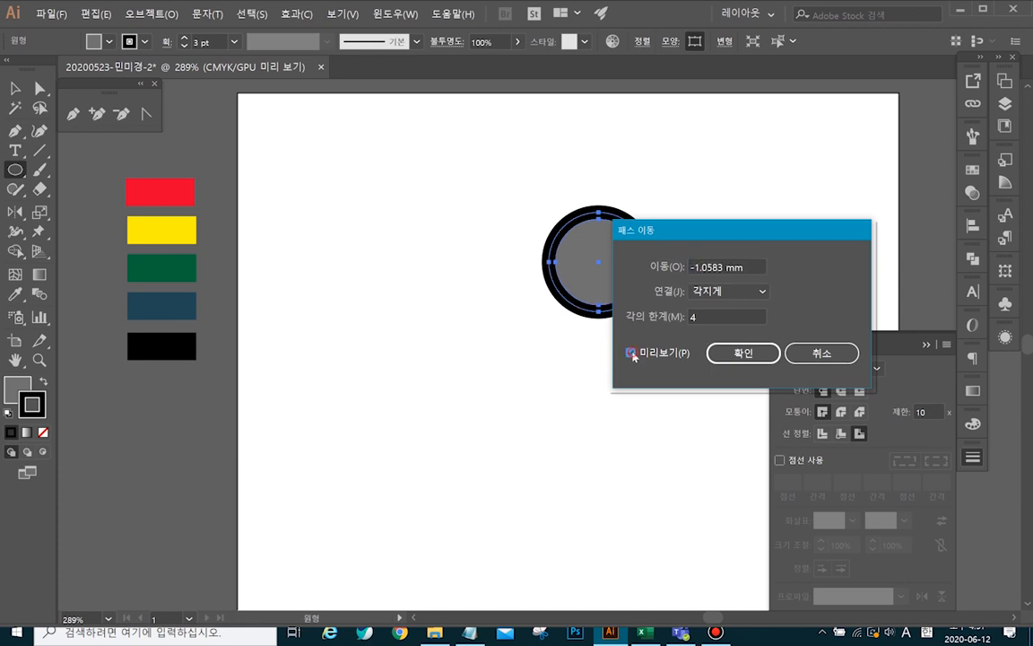
left_click(732, 354)
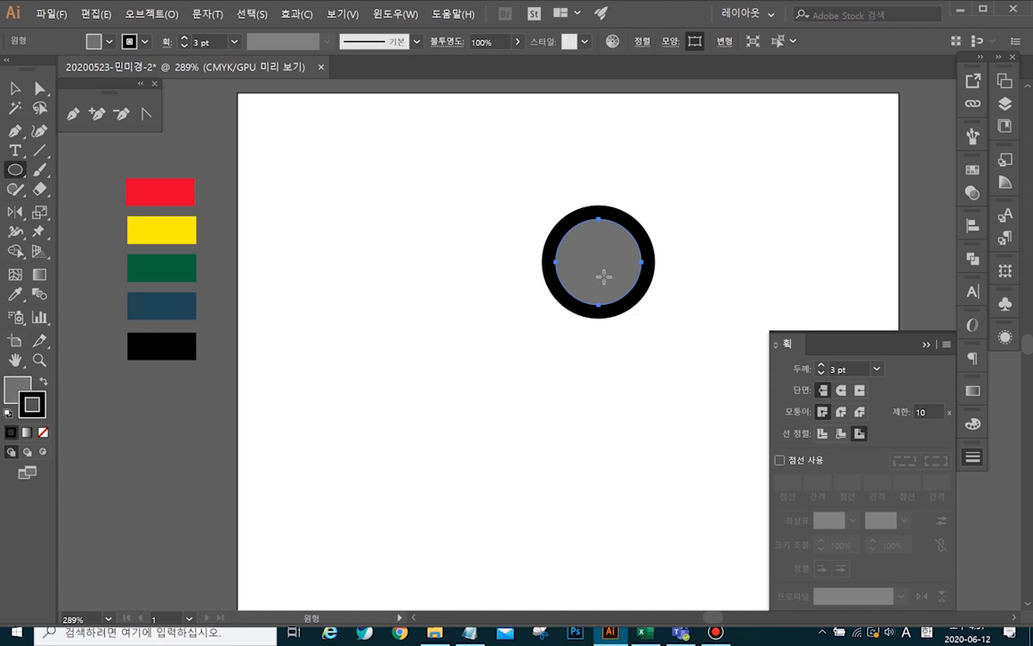
- Remove the inner circle's fill and set its stroke to red, C 0, M 100, Y 80, K 0
left_click(18, 386)
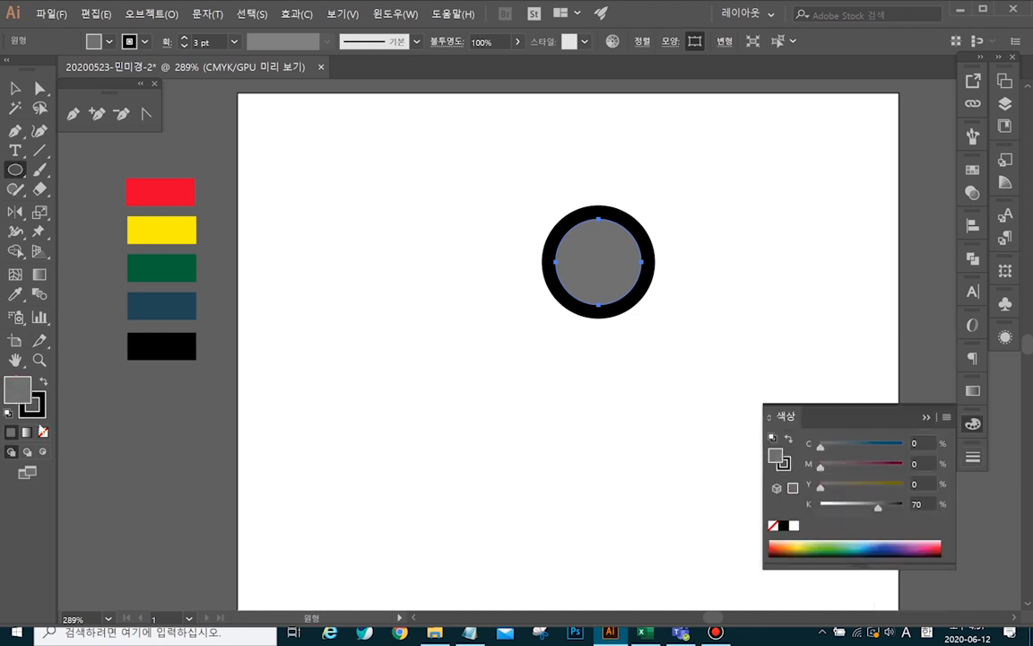
left_click(42, 433)
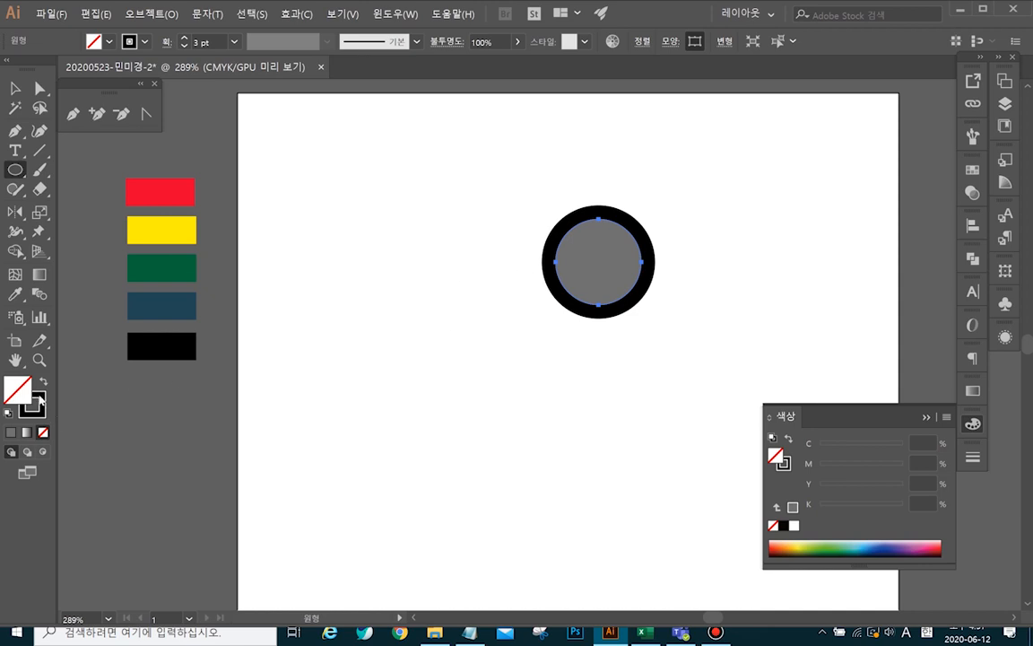
left_click(38, 400)
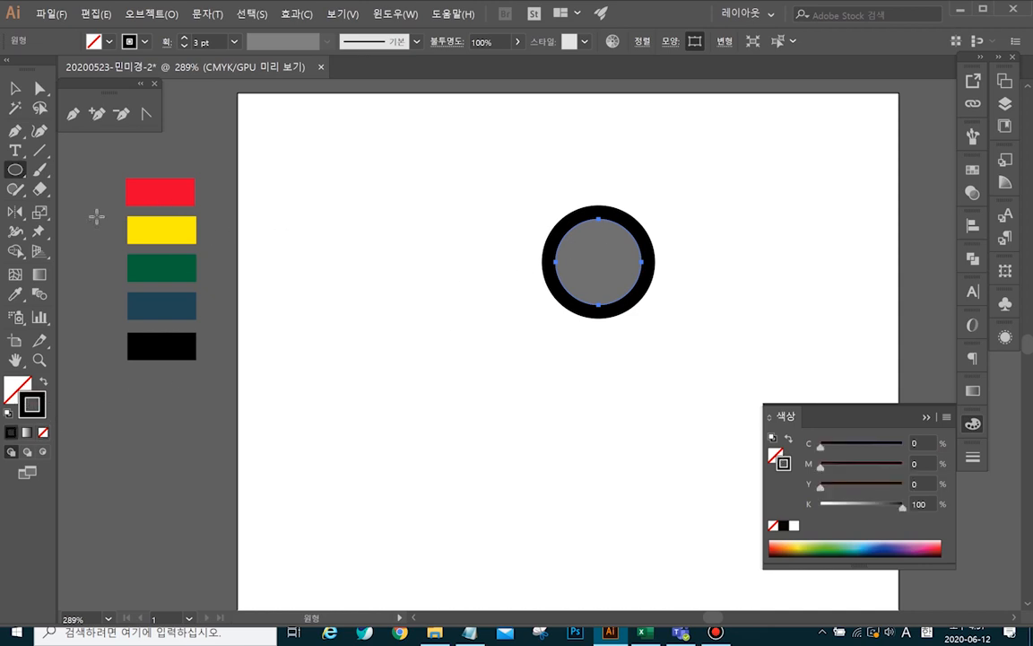
left_click(938, 542)
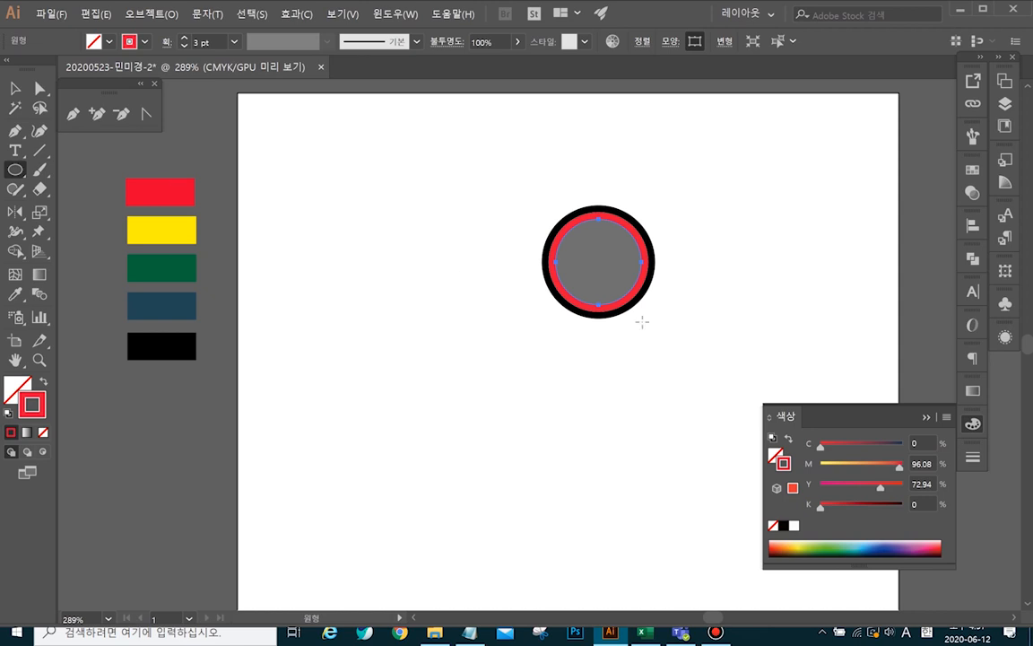
left_click(921, 463)
type("100")
key("Tab")
type("80")
key("Return")
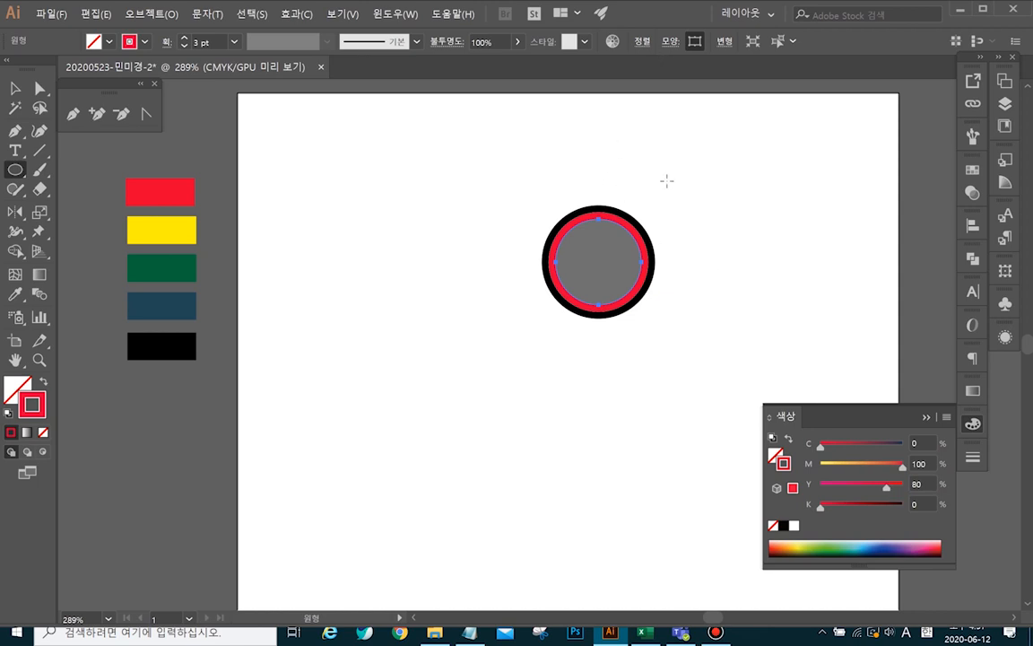
left_click(14, 88)
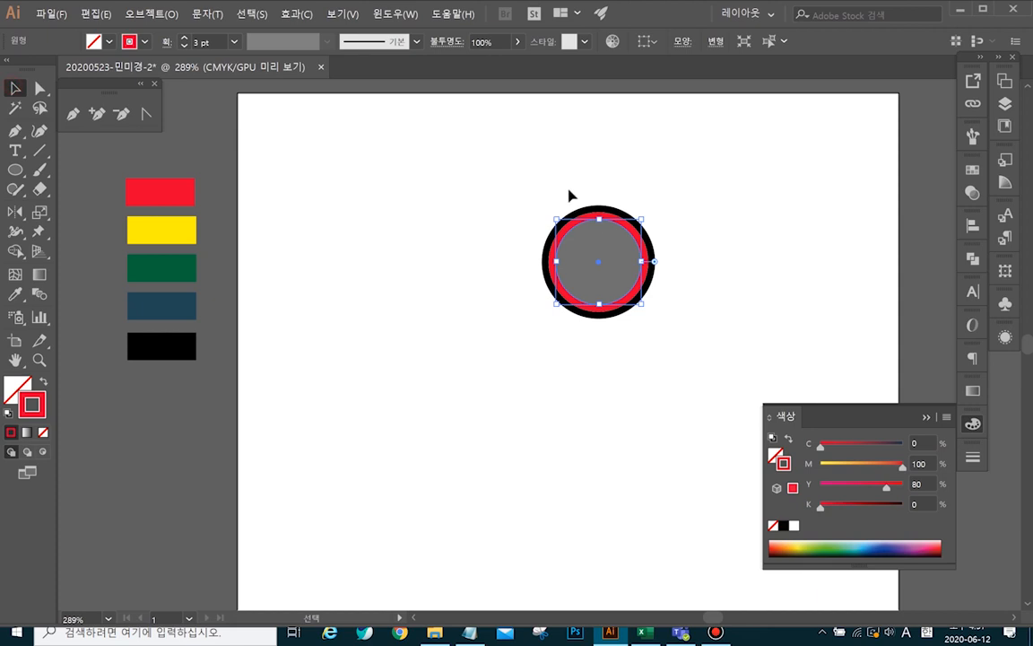
left_click(597, 211)
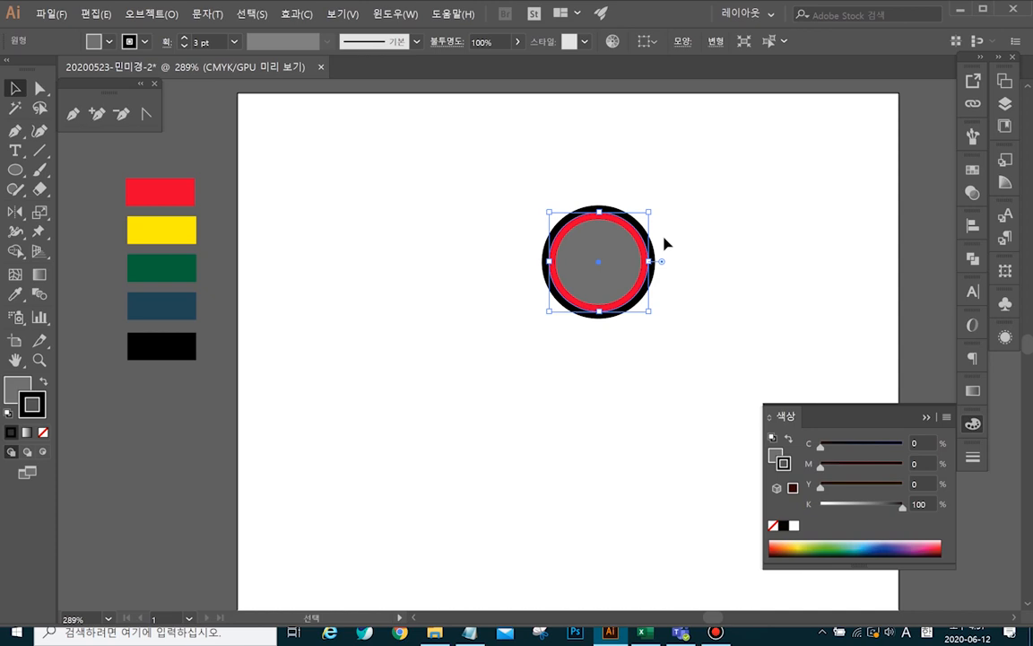
key("a")
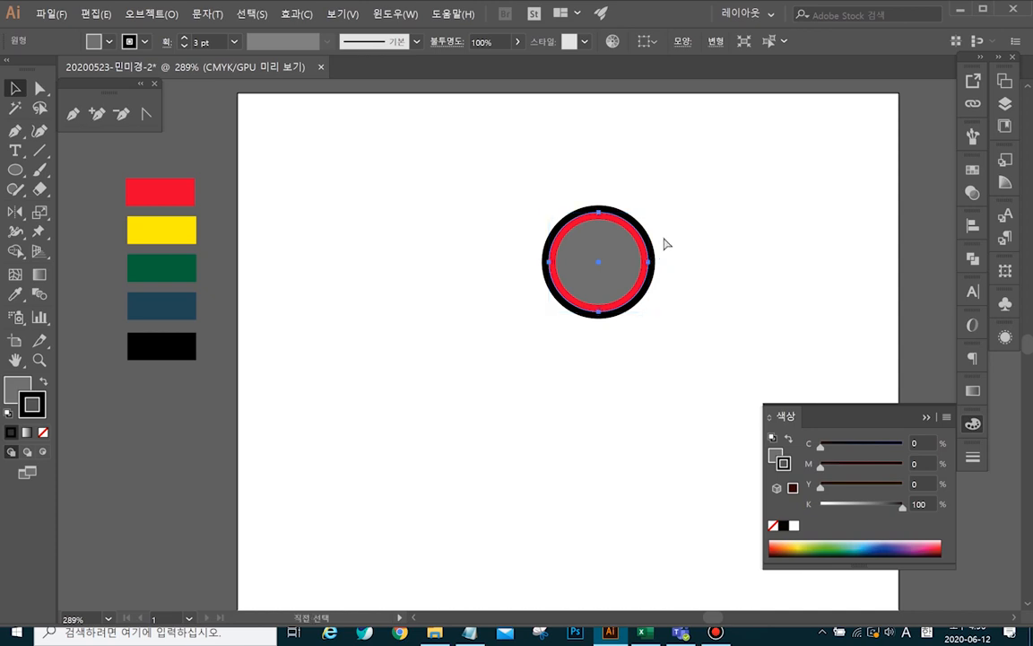
left_click(665, 243)
key("v")
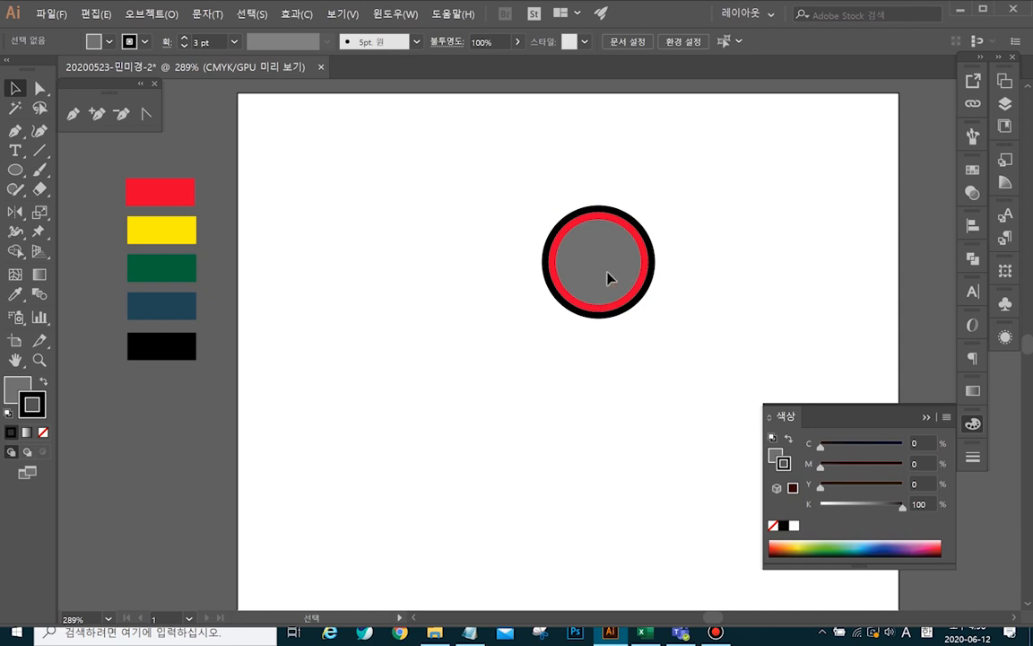
- Draw a grey rectangle, wider than the circles, over their upper half and remove its stroke
left_click_drag(15, 170, 79, 178)
key("m")
left_click_drag(515, 207, 685, 259)
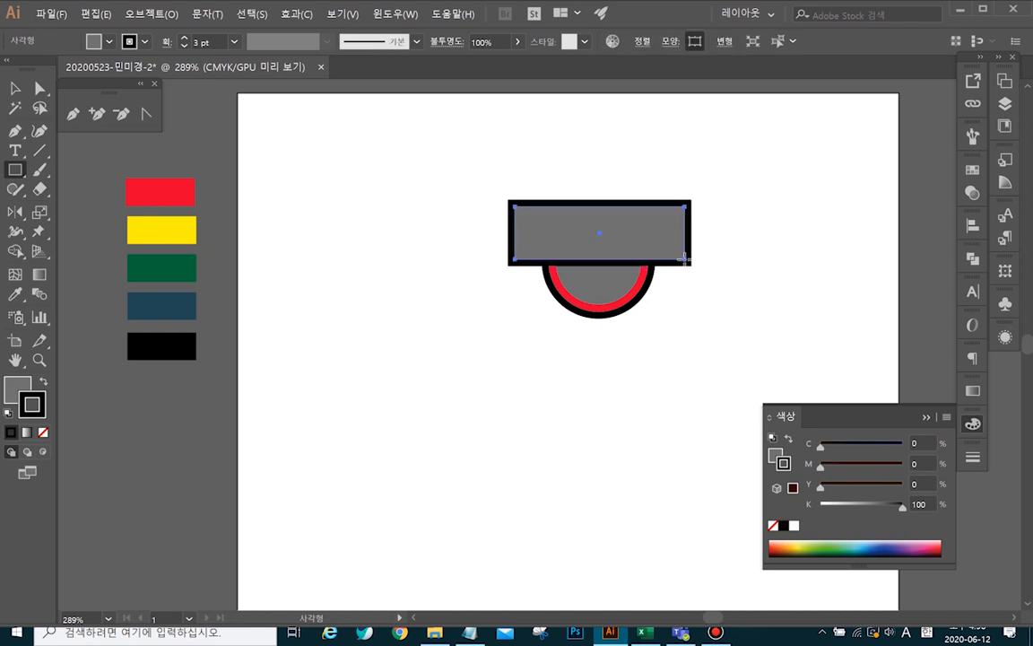
left_click(44, 432)
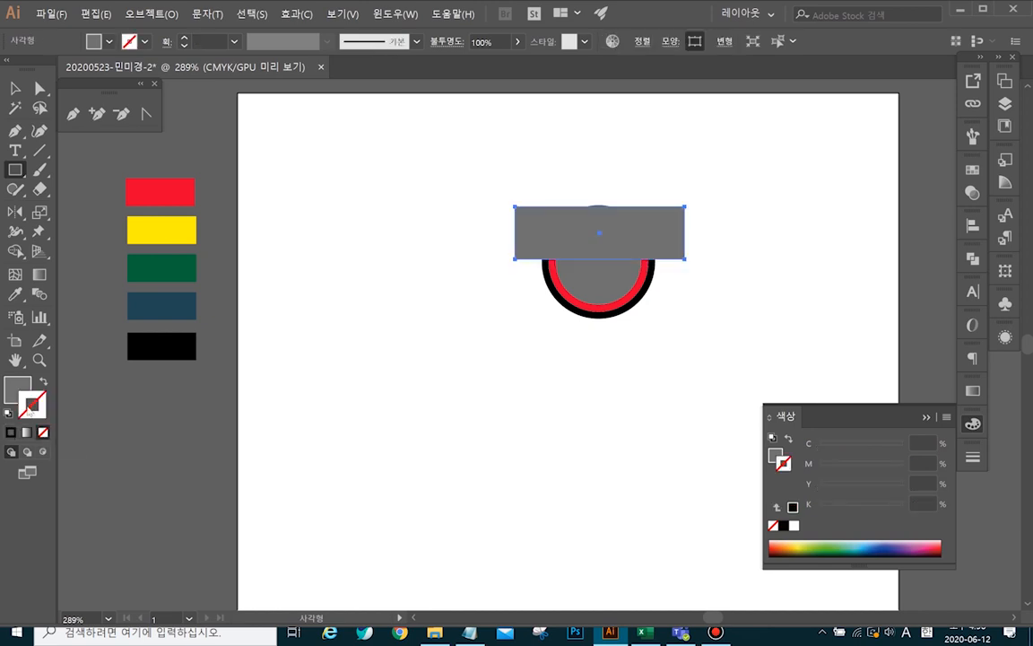
left_click(15, 386)
left_click(15, 88)
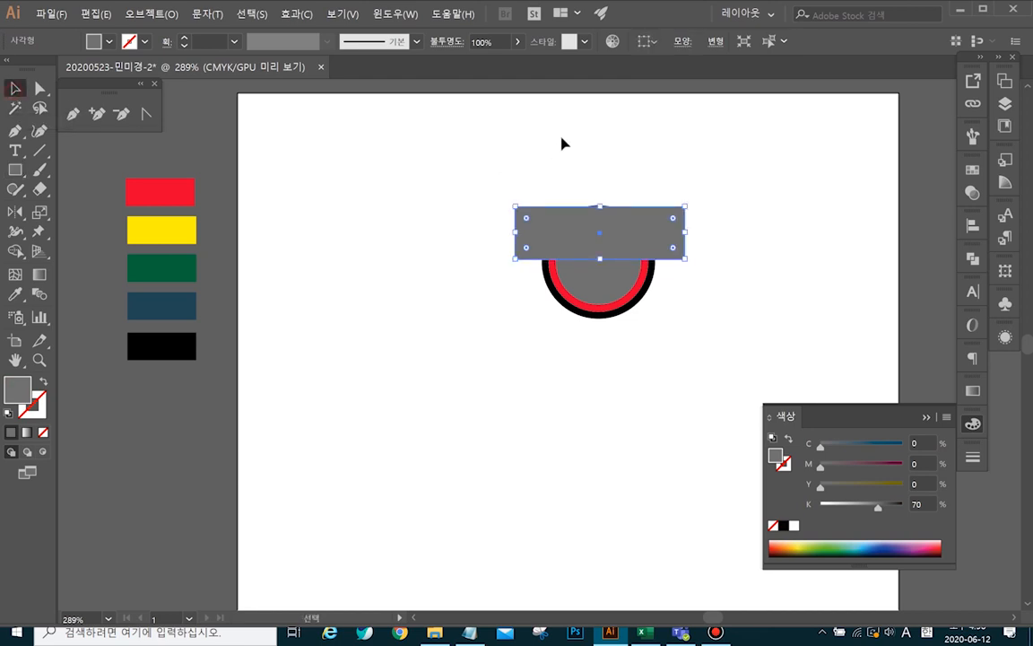
- Try to cut the rectangle out of the red-stroked inner circle with Pathfinder Minus Front, and undo it
left_click(607, 141)
left_click(626, 243)
left_click(574, 306, "shift")
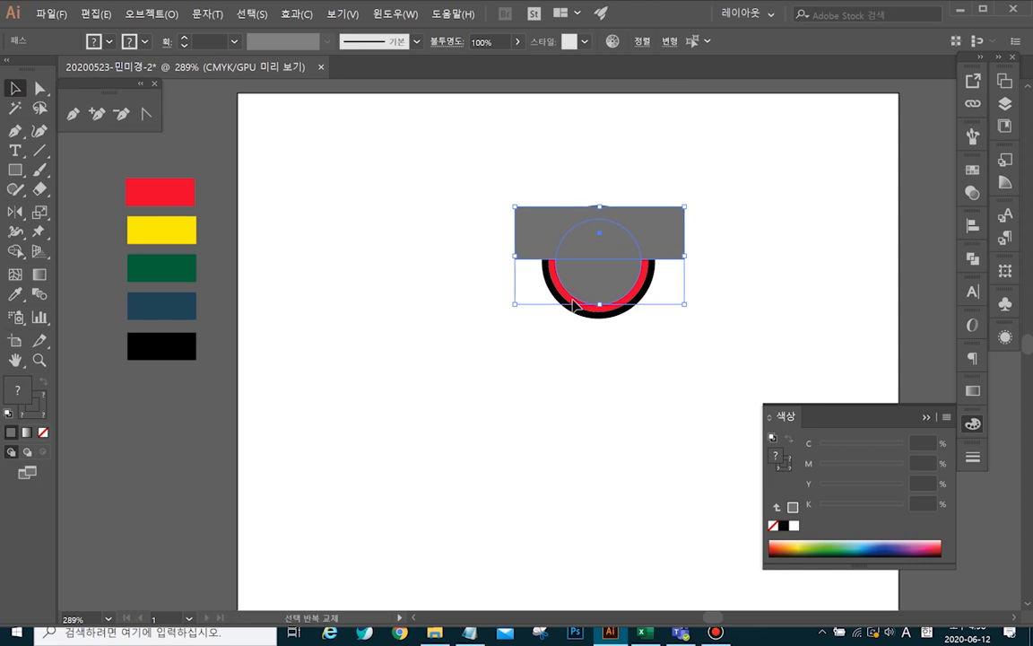
left_click(974, 259)
left_click(813, 292)
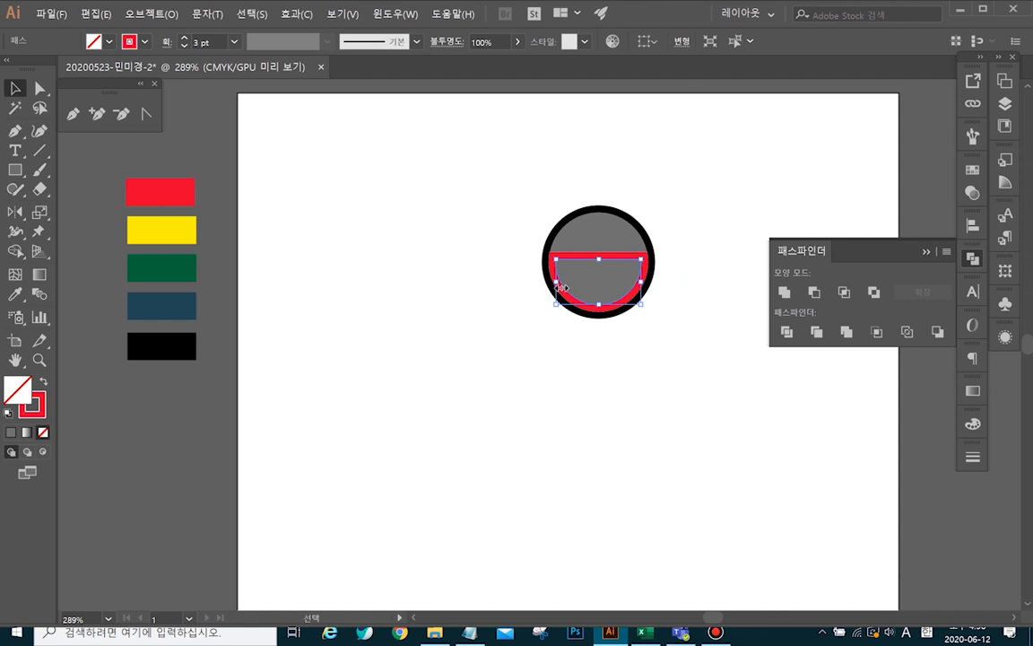
key("ctrl+z")
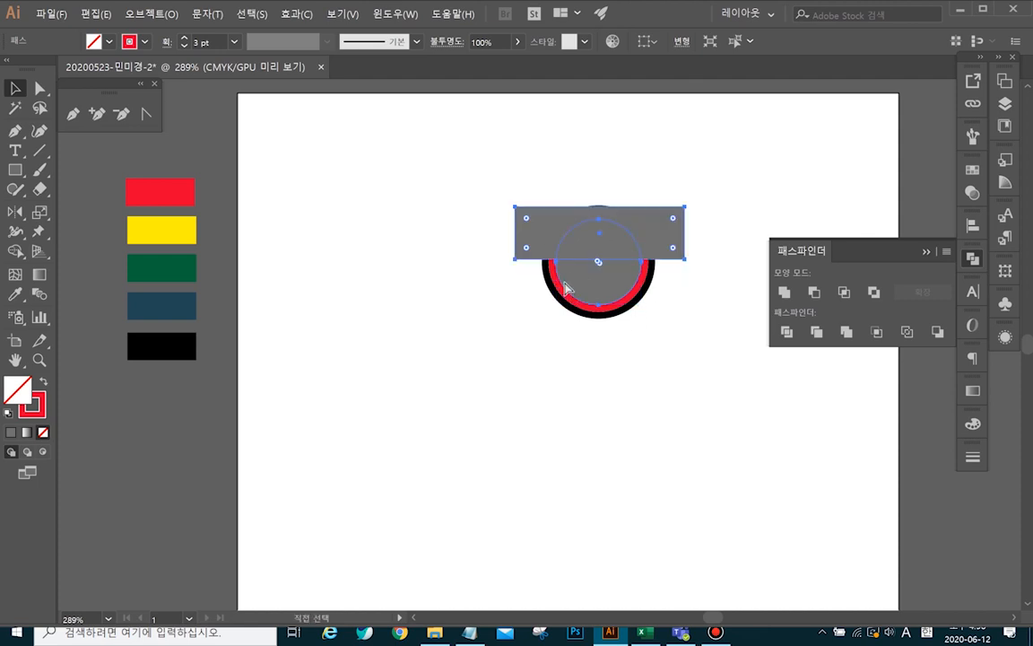
- Convert the inner circle's red stroke into a filled ring with Outline Stroke
left_click(662, 363)
left_click(644, 294)
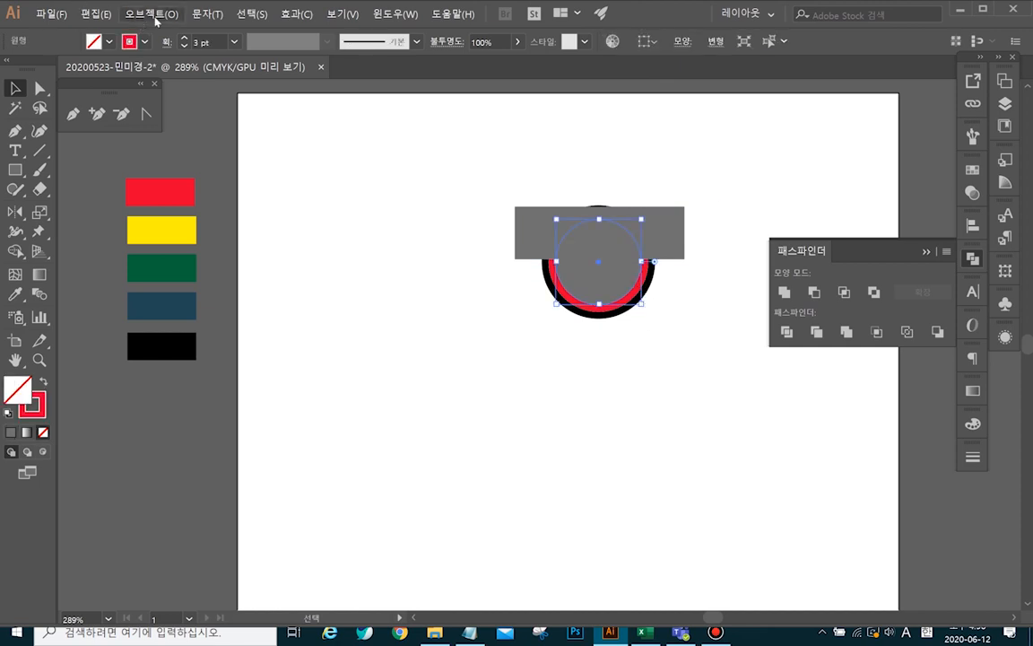
left_click(156, 20)
mouse_move(175, 276)
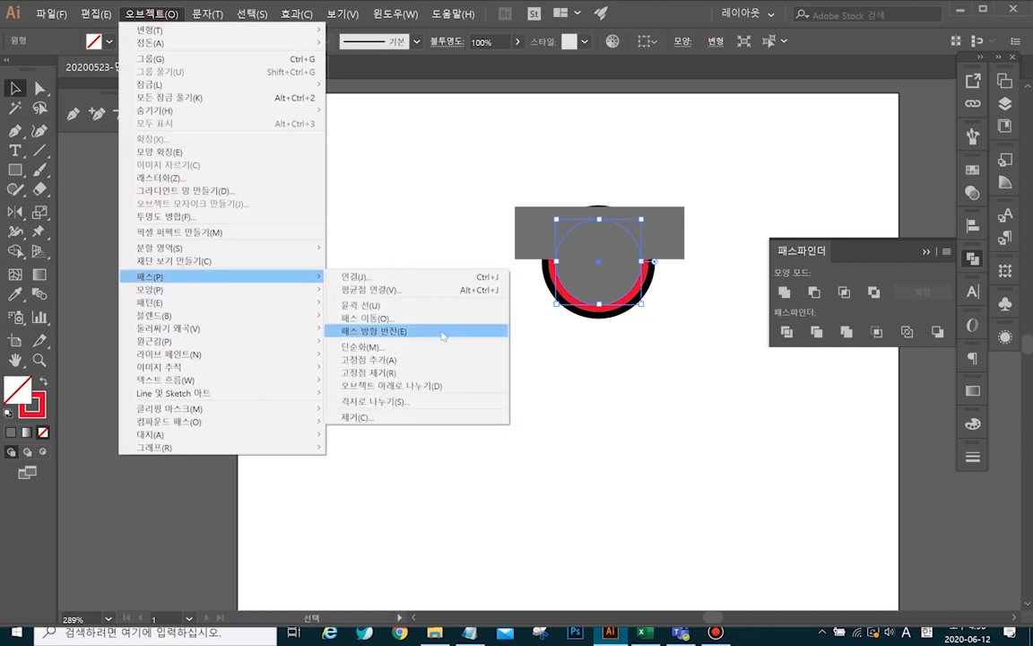
left_click(438, 305)
left_click(628, 373)
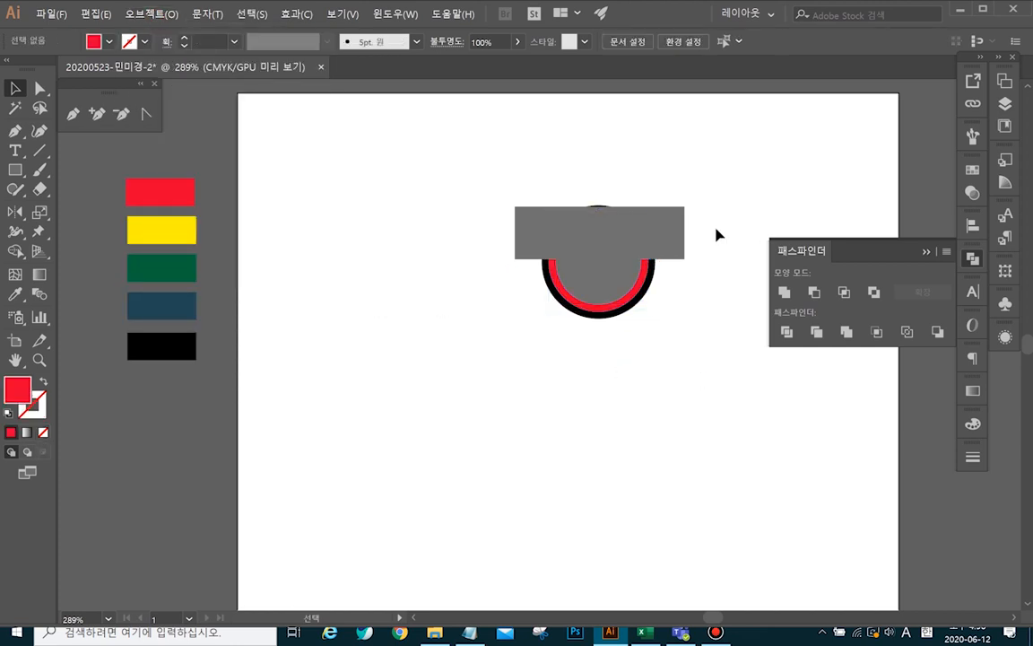
- Cut the grey rectangle out of the red ring with Pathfinder Minus Front
left_click(667, 235)
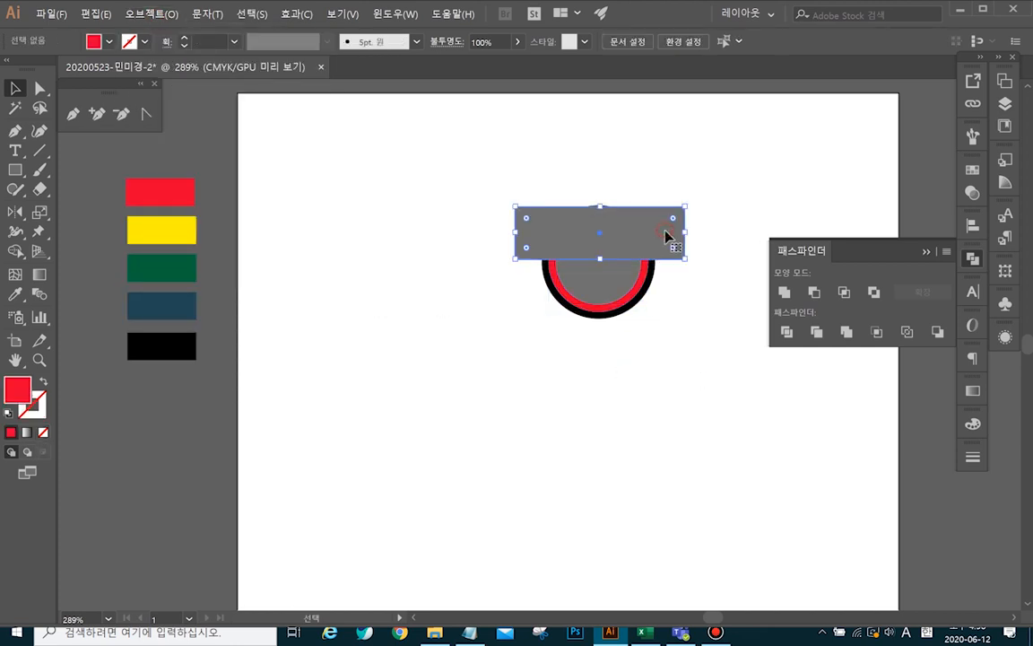
left_click(582, 310, "shift")
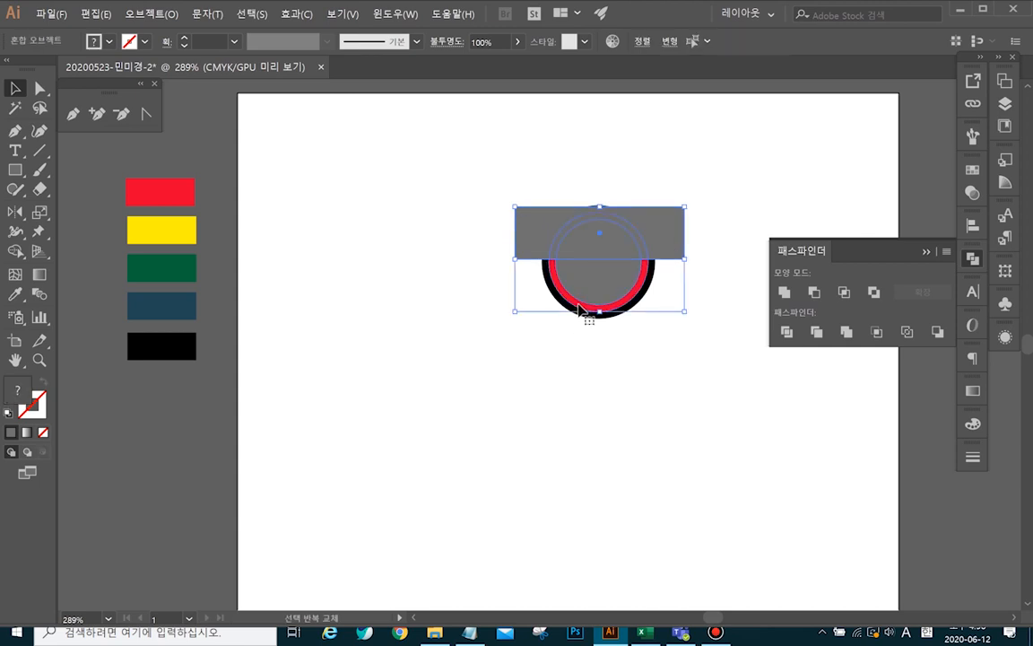
left_click(813, 294)
left_click(710, 220)
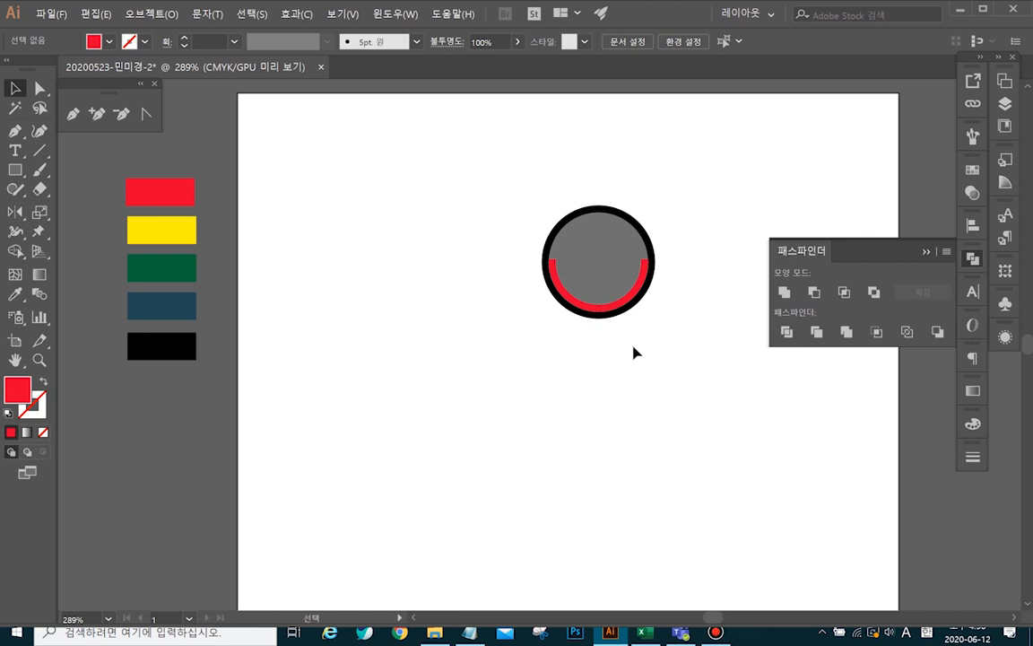
- Draw a second circle beside the ringed one, apply the default fill and stroke, and set its fill to K 70
left_click(15, 170)
left_click_drag(15, 169, 85, 204)
mouse_move(366, 193)
left_mouse_down()
mouse_move(421, 266)
mouse_move(459, 287)
left_mouse_up()
left_click(8, 412)
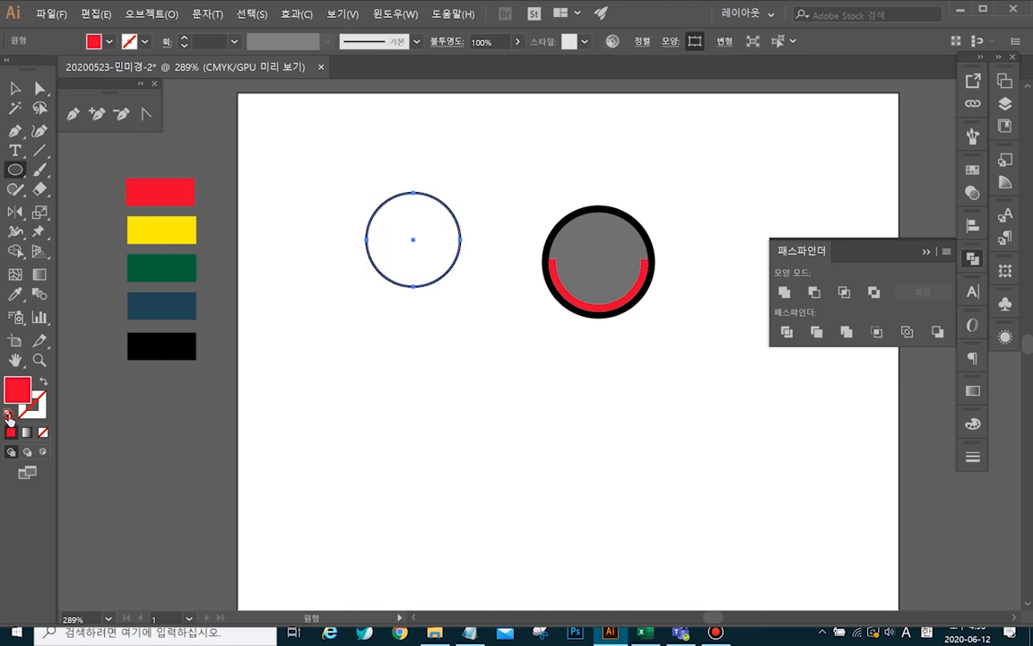
left_click(8, 413)
left_click(13, 386)
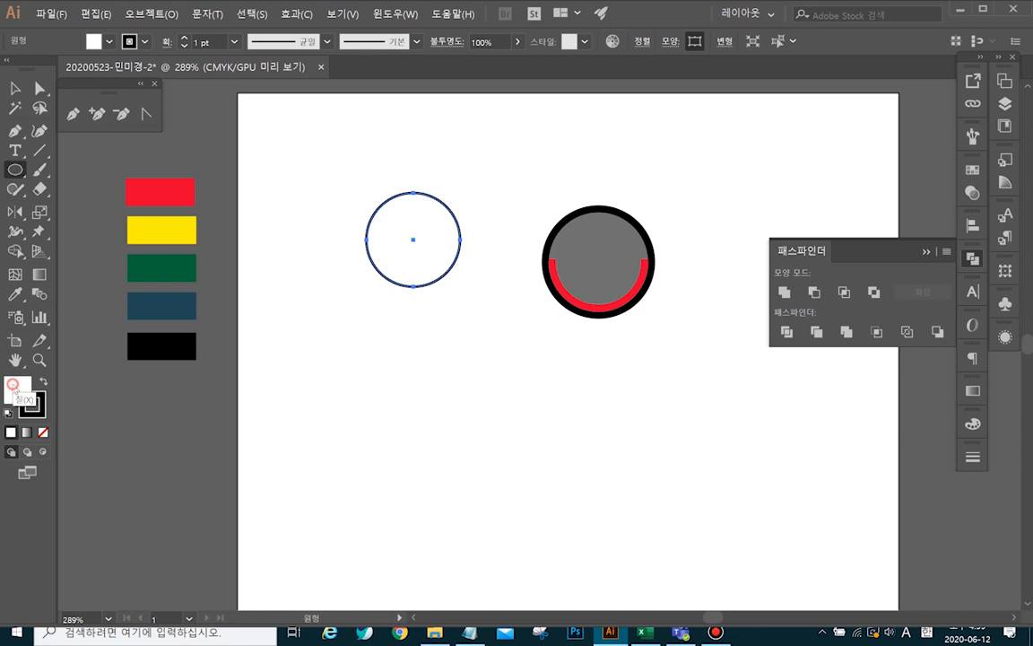
left_click(976, 424)
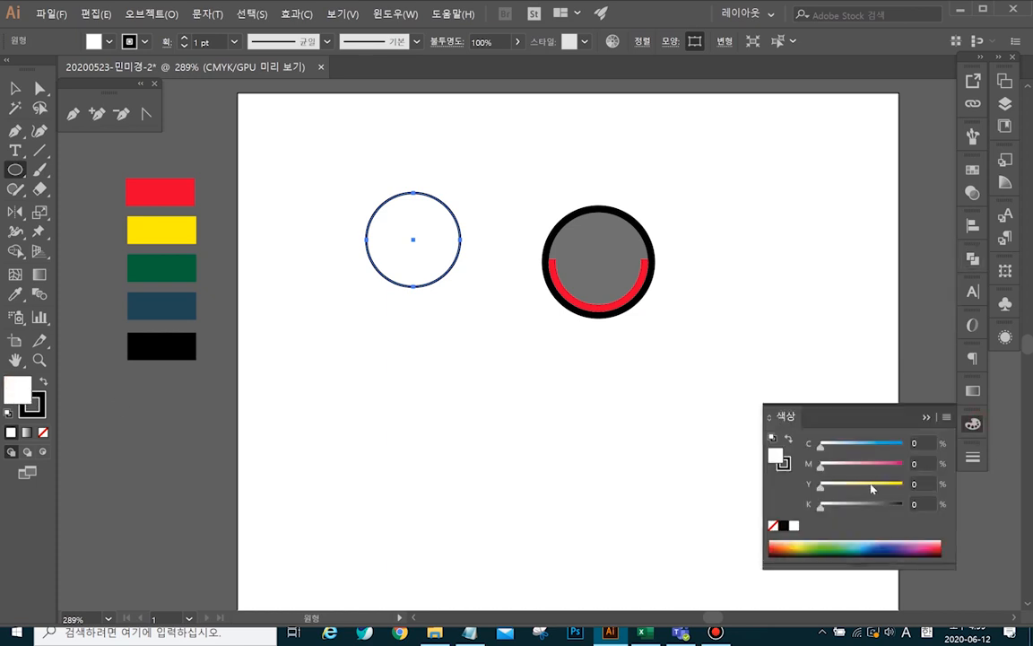
left_click_drag(927, 504, 889, 508)
type("70")
key("Return")
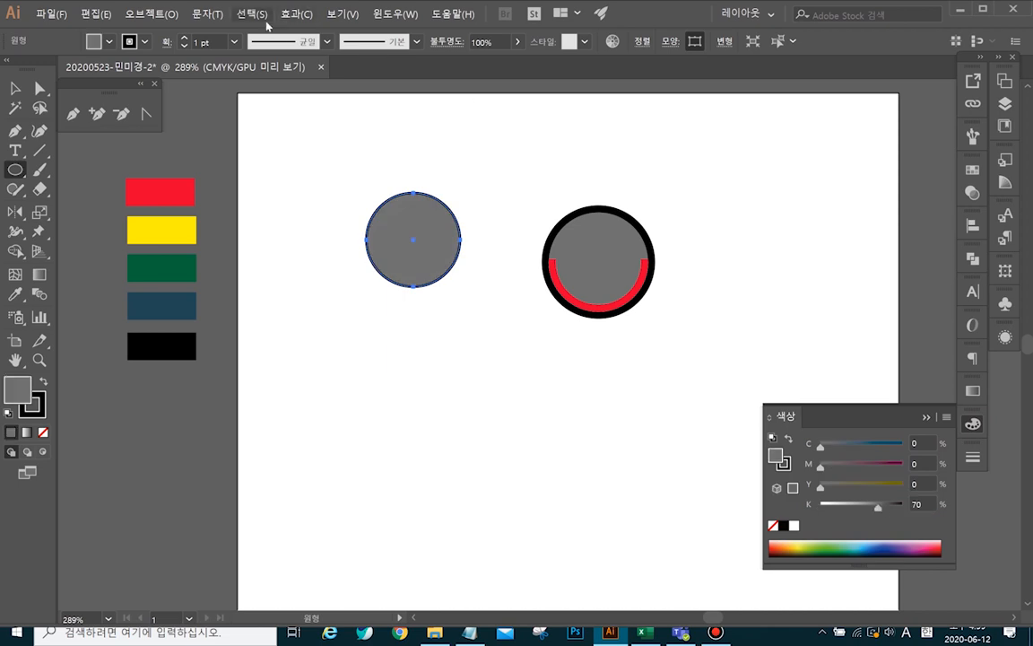
- Set the new circle's stroke to 2 pt, compare the outside and centre alignments, and align the stroke to the inside
left_click(234, 41)
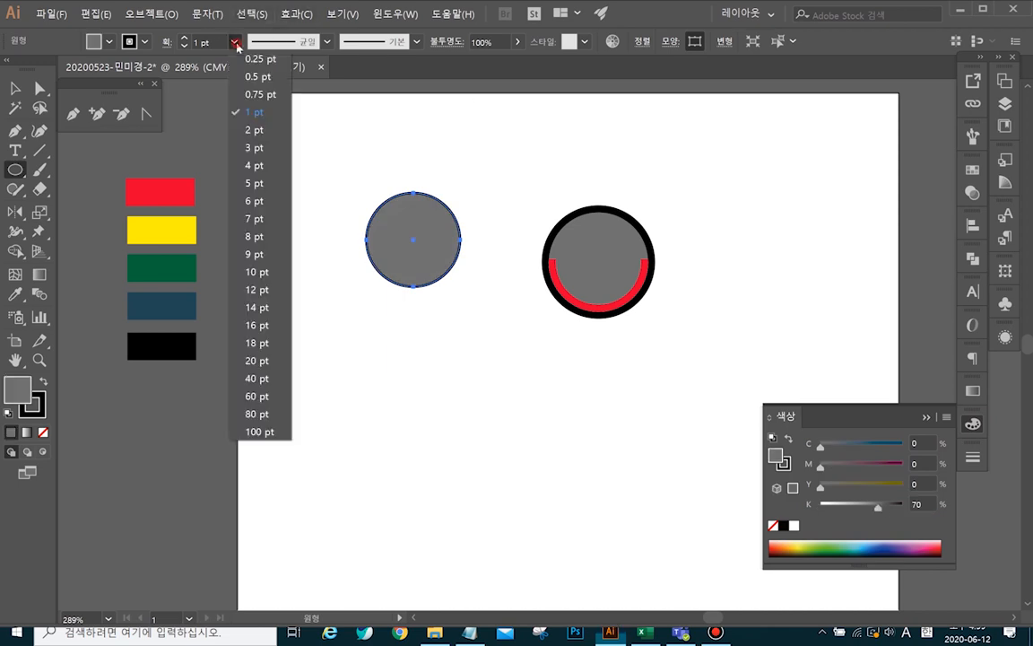
left_click(262, 133)
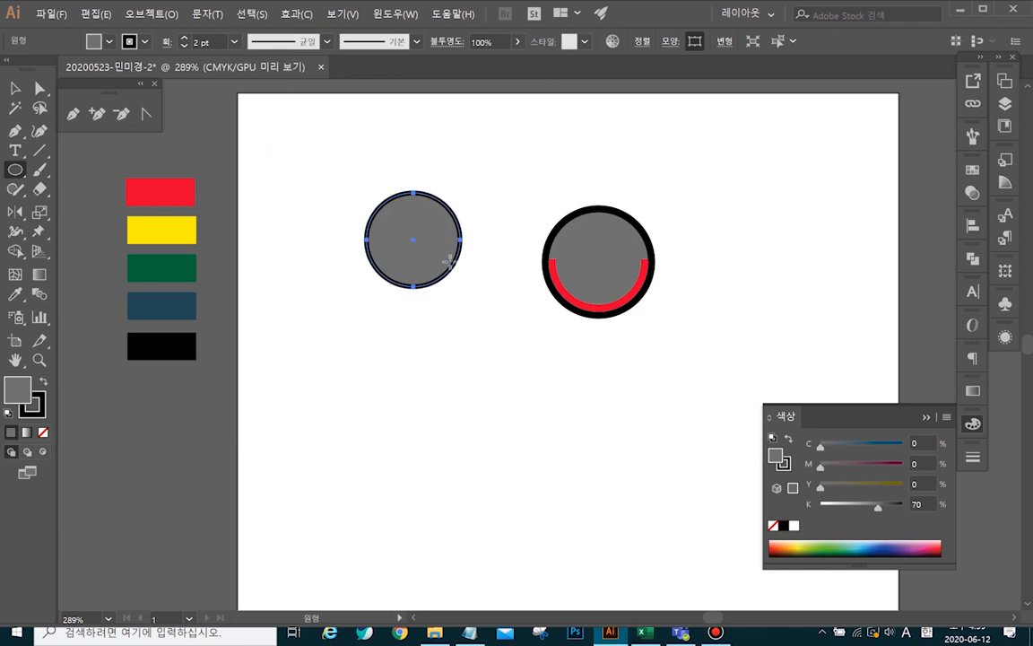
left_click(972, 458)
left_click(860, 433)
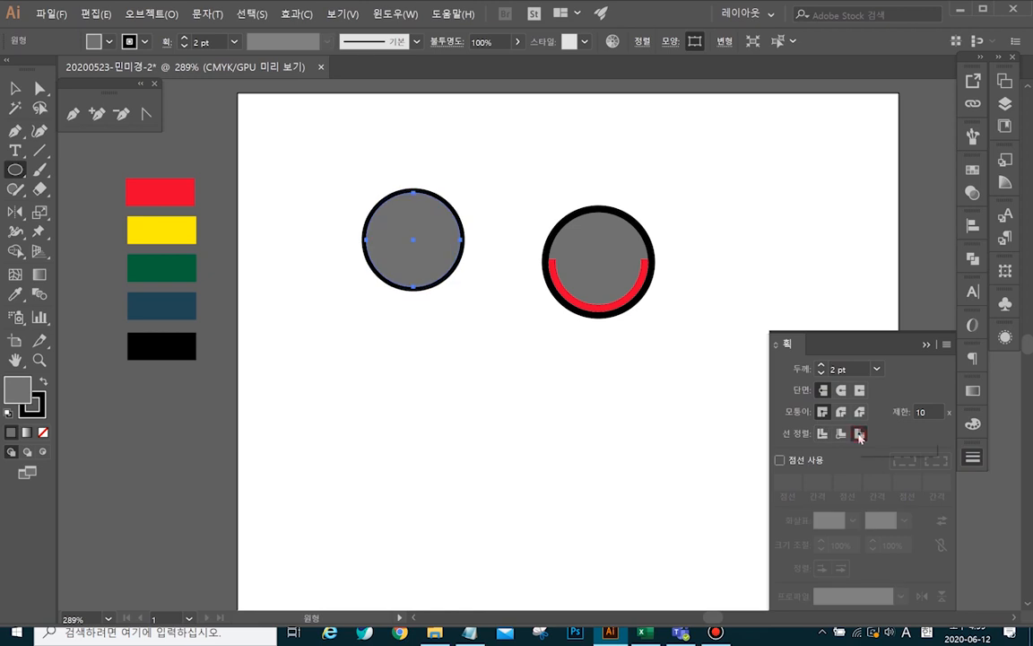
left_click(823, 434)
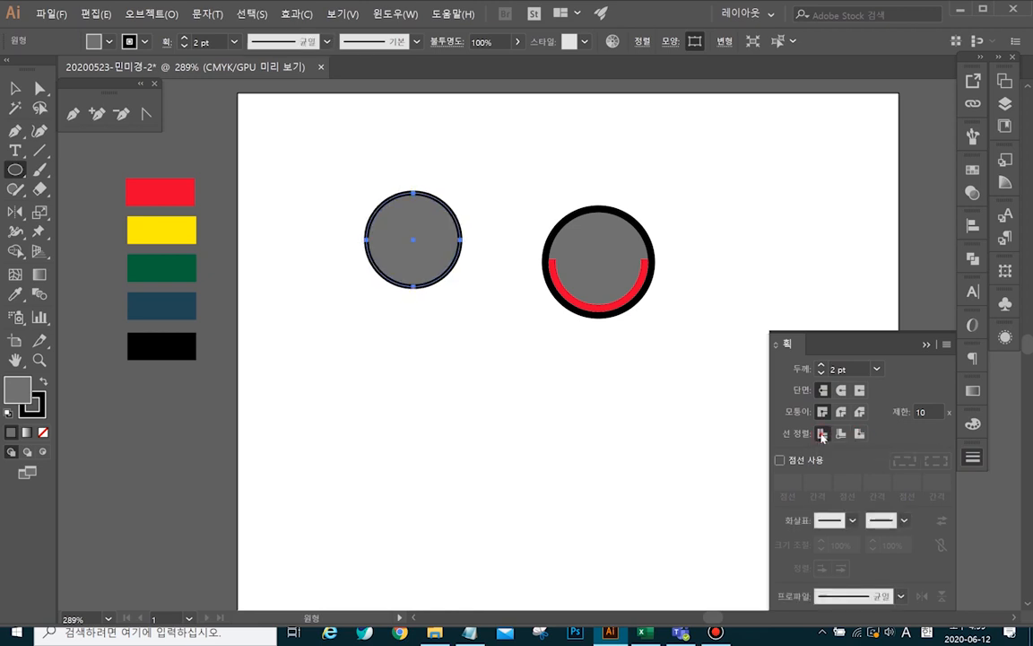
left_click(841, 434)
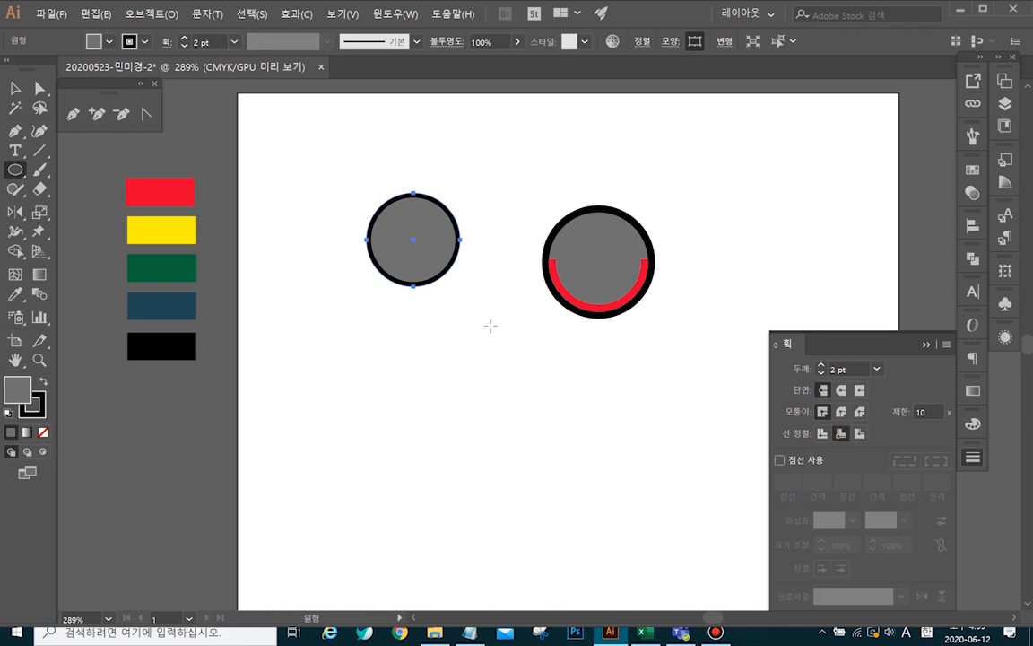
- Create an inner copy of the new circle with Offset Path at -2 pt, with the preview enabled
left_click(166, 16)
mouse_move(233, 277)
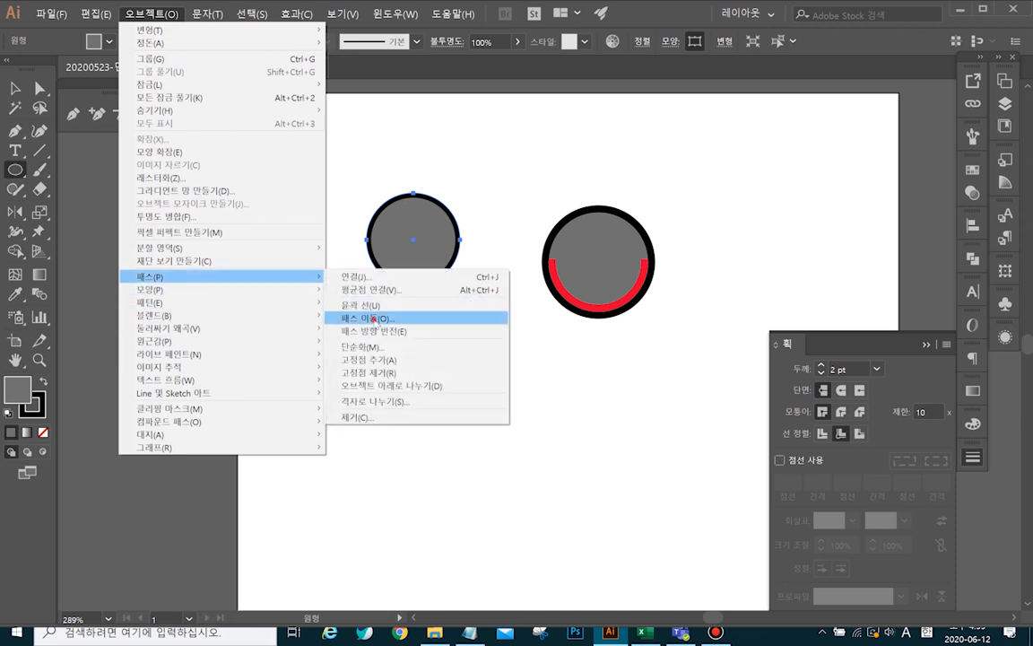
left_click(373, 320)
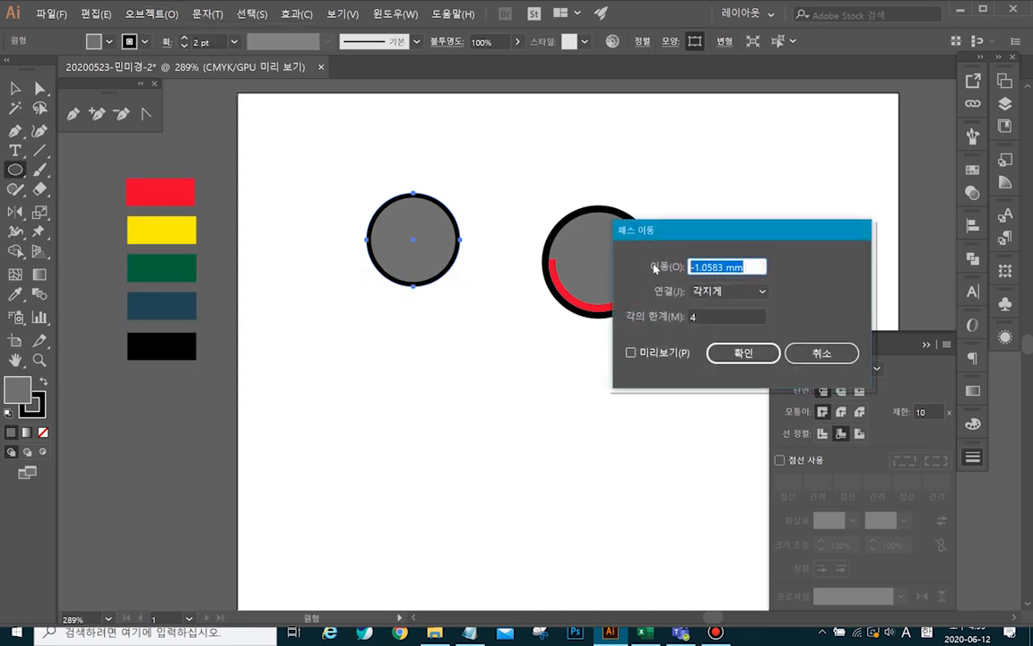
type("-2pt")
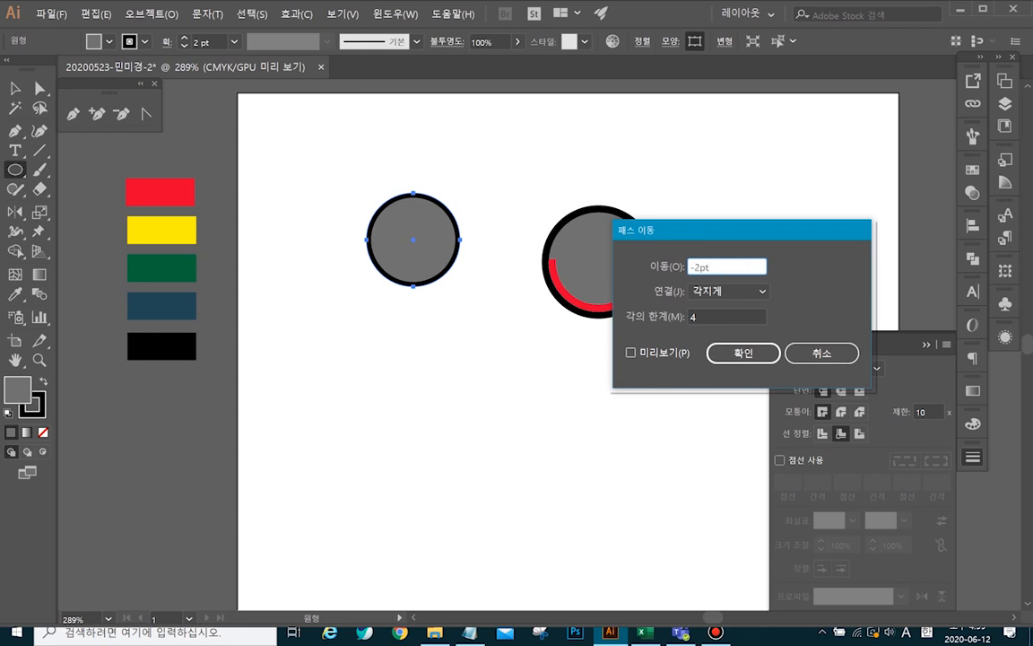
left_click(631, 354)
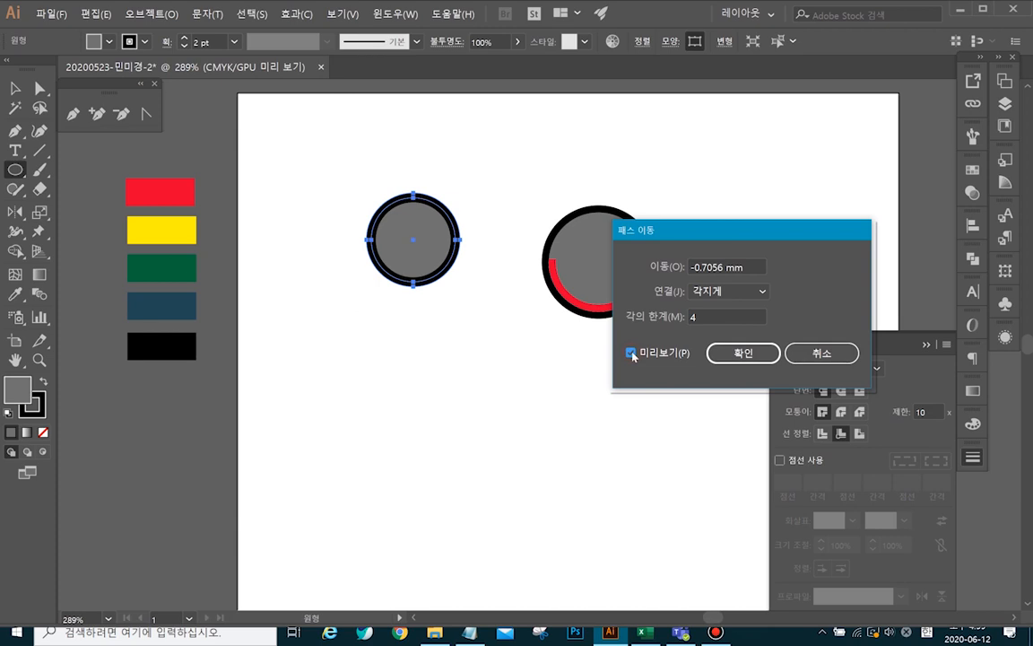
left_click(743, 354)
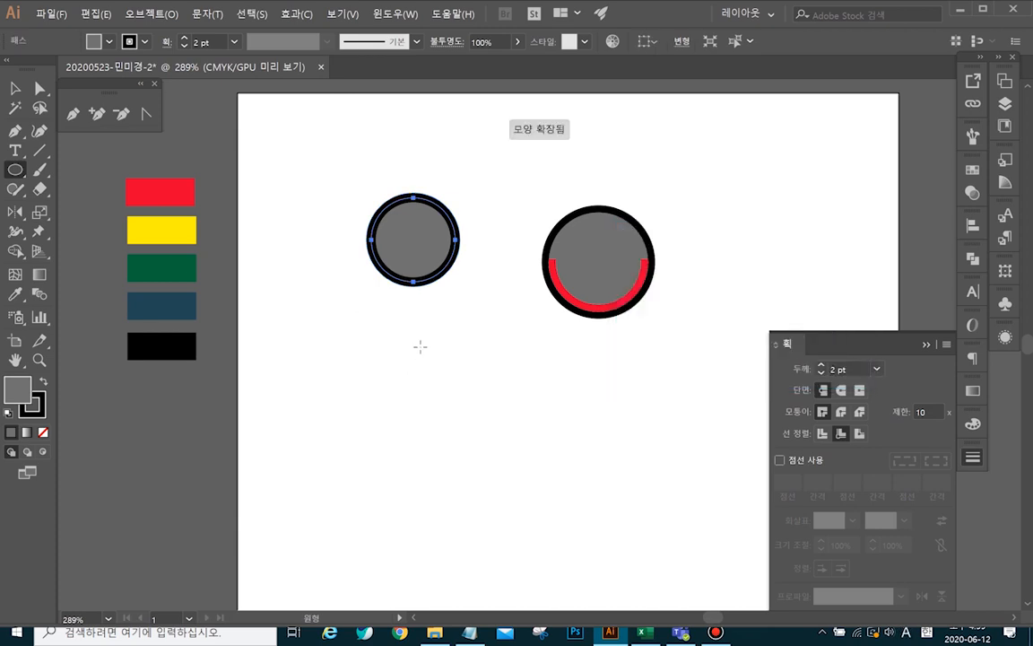
- Remove the offset circle's fill and set its stroke to green, C 65.1, M 0, Y 94.51, K 0
left_click(38, 407)
left_click(19, 392)
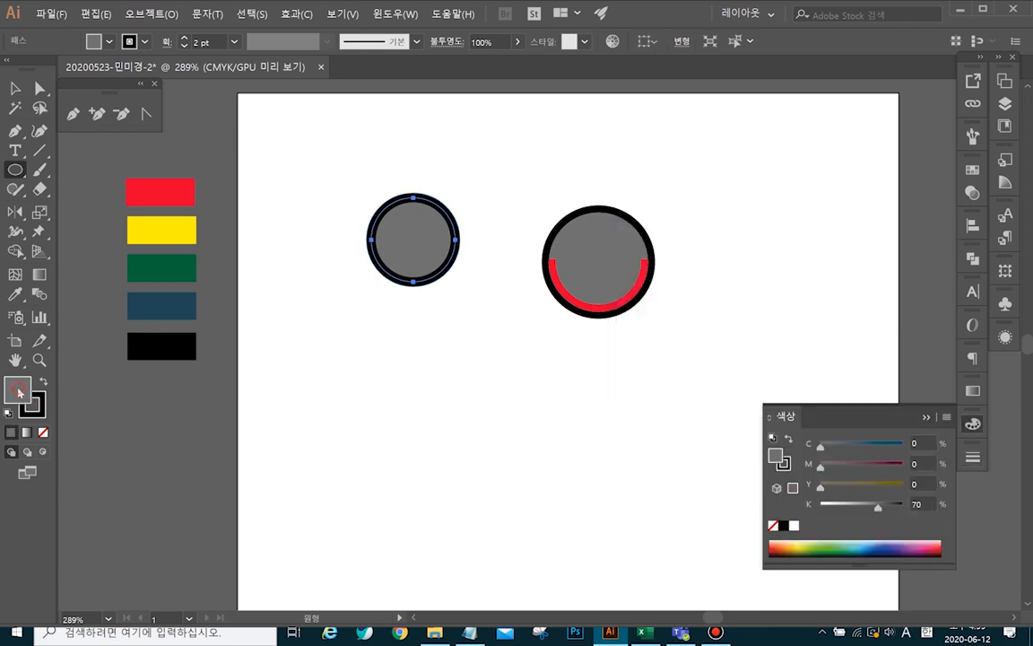
left_click(43, 433)
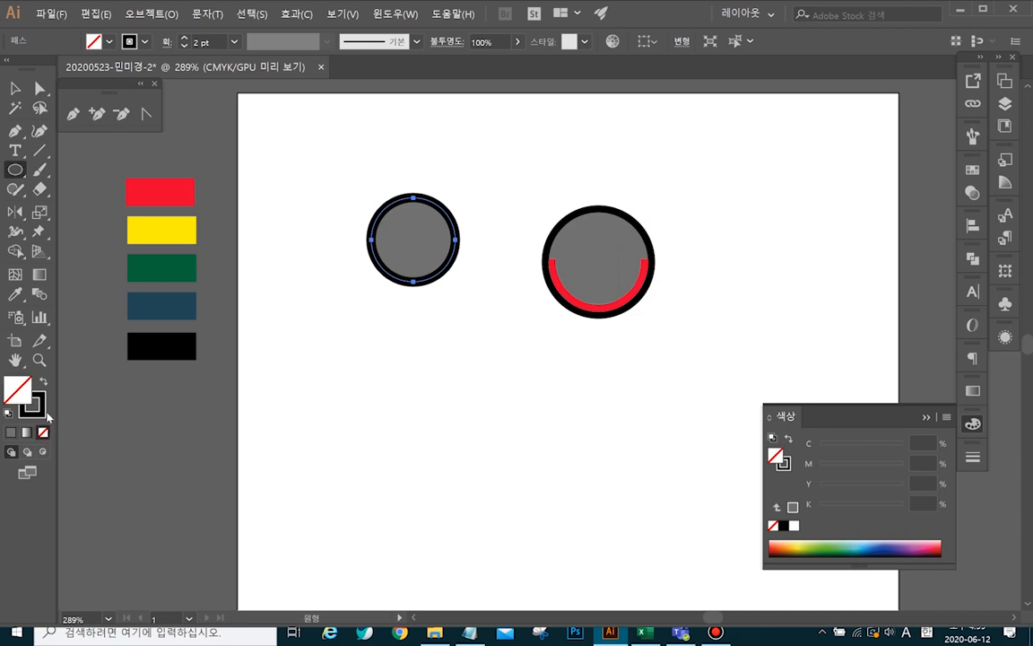
left_click(41, 409)
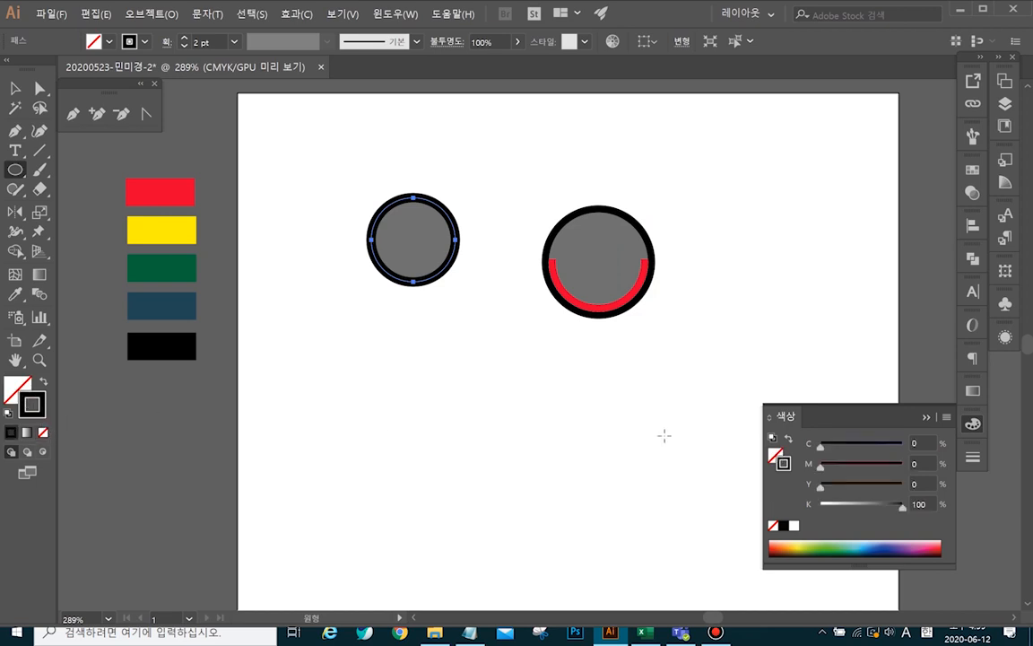
left_click(933, 547)
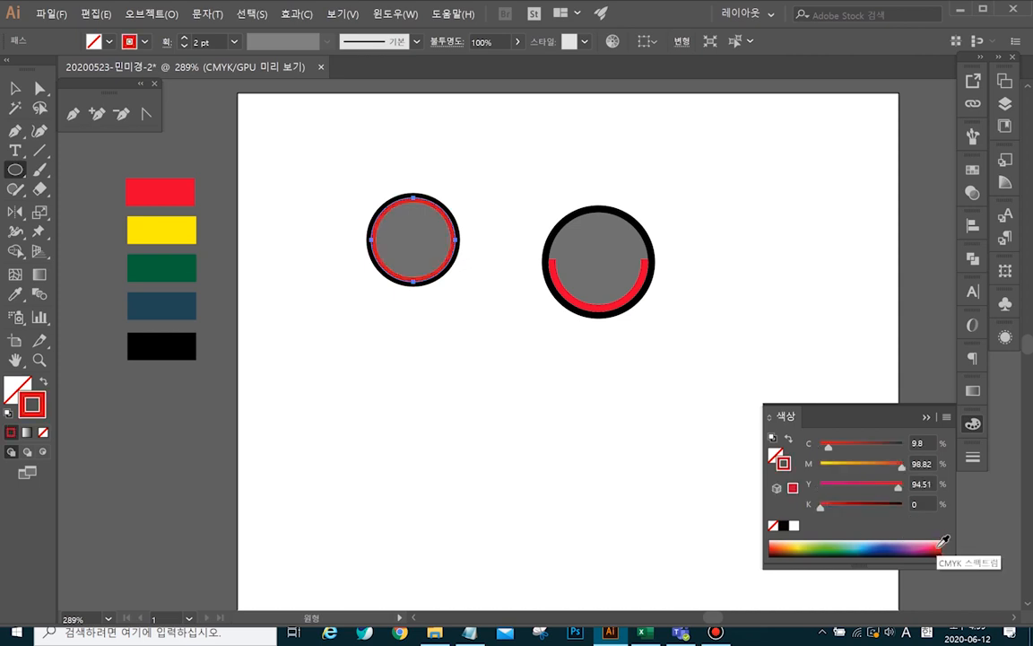
left_click(841, 543)
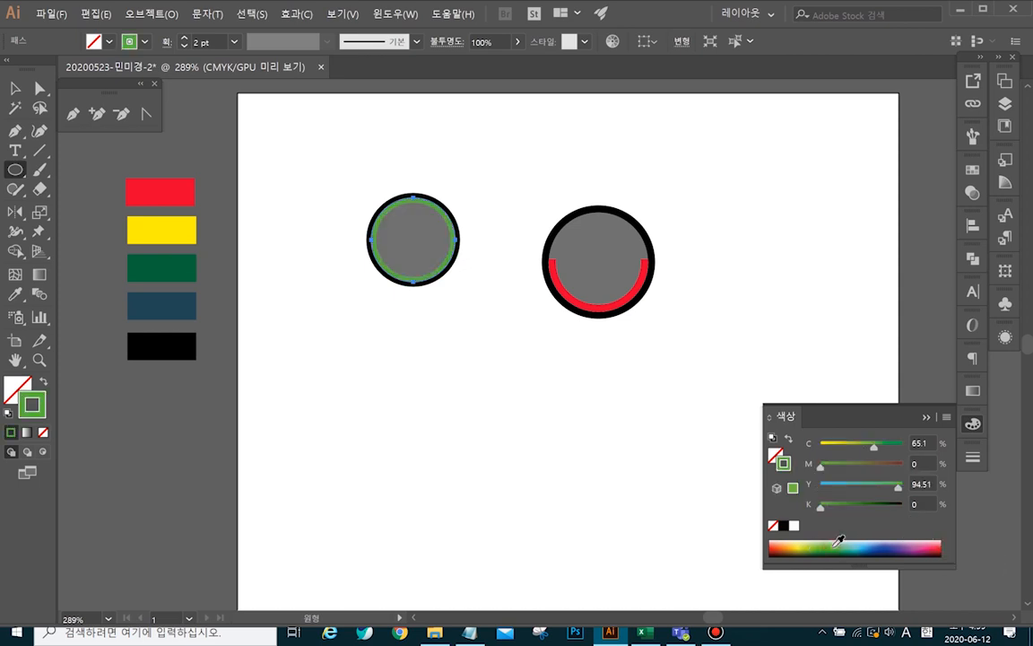
- Convert the offset circle's green stroke into a filled ring with Outline Stroke
left_click(138, 9)
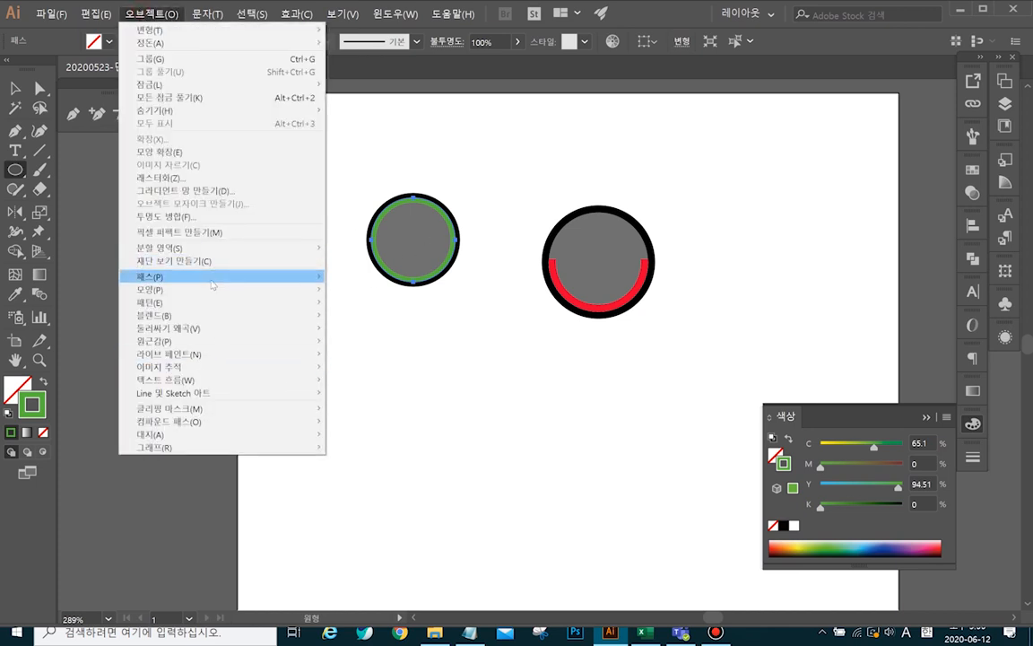
mouse_move(213, 278)
left_click(381, 305)
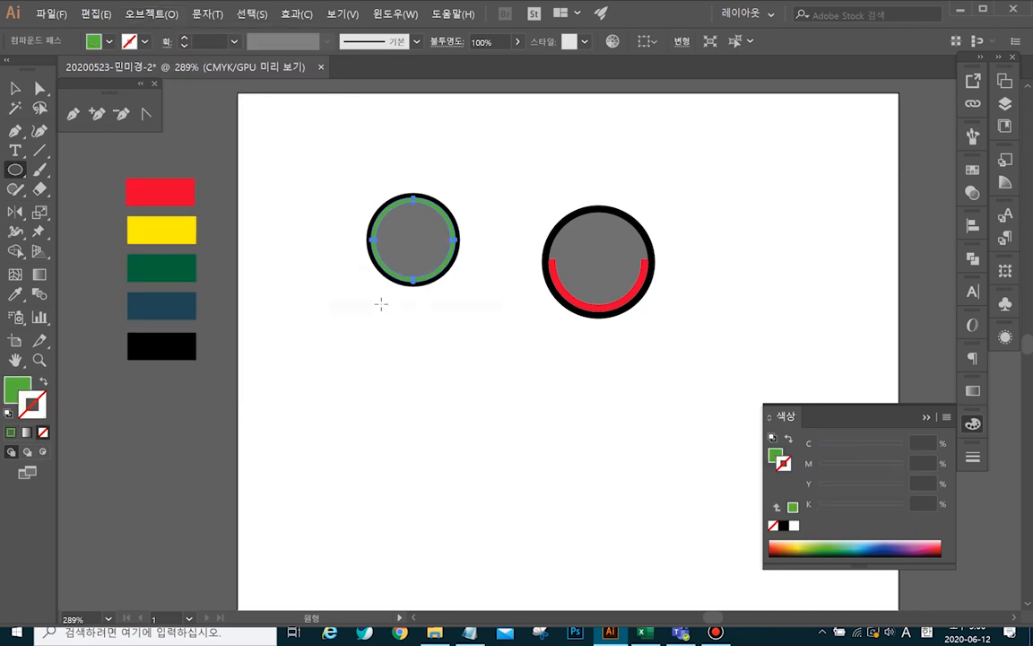
- Draw a rectangle over the green ring's upper half and cut it out of the ring with Pathfinder Minus Front
left_click_drag(17, 171, 76, 171)
left_click_drag(348, 192, 473, 234)
left_click(15, 88)
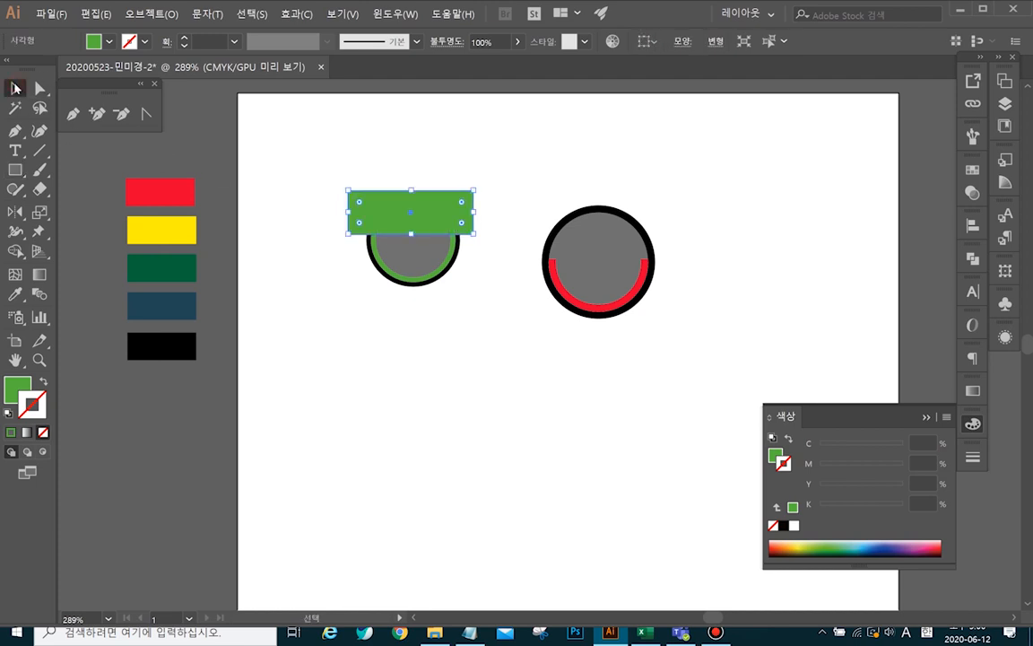
left_click(383, 271, "shift")
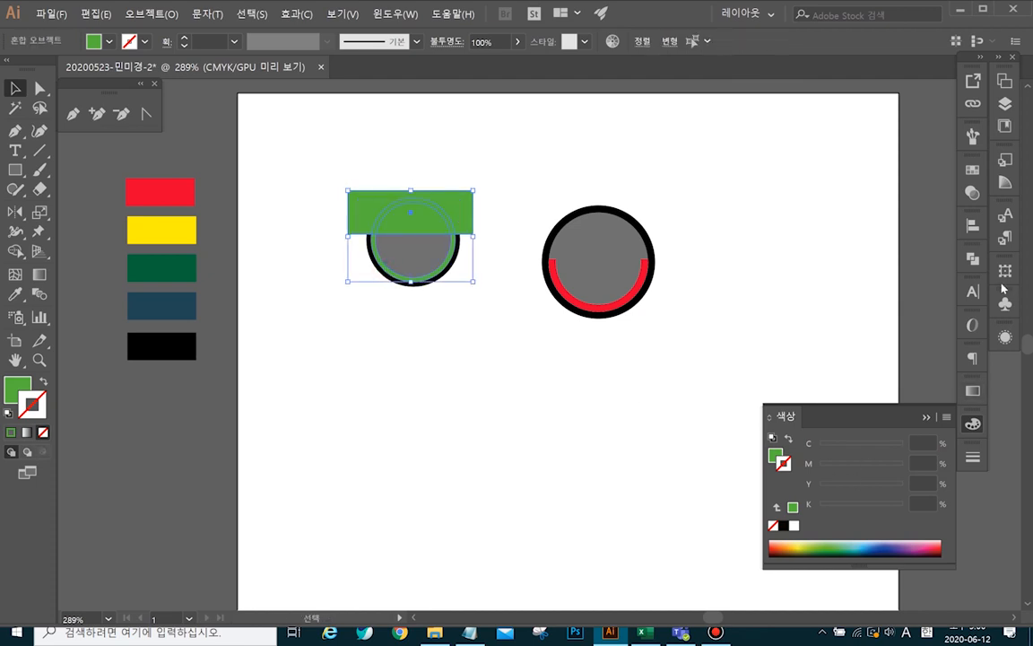
left_click(972, 258)
left_click(813, 292)
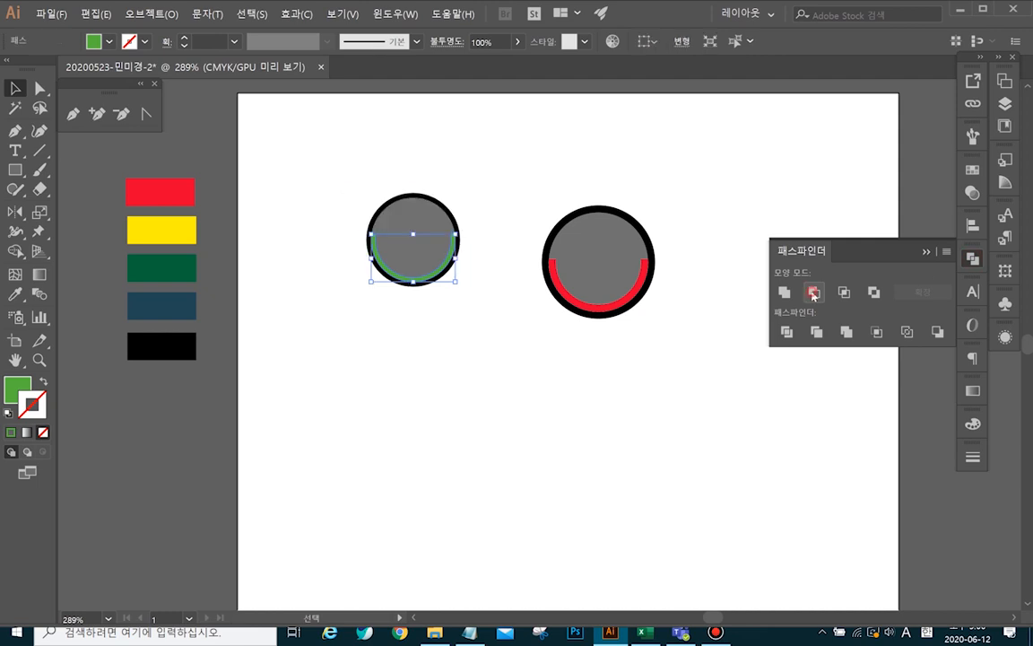
left_click(747, 310)
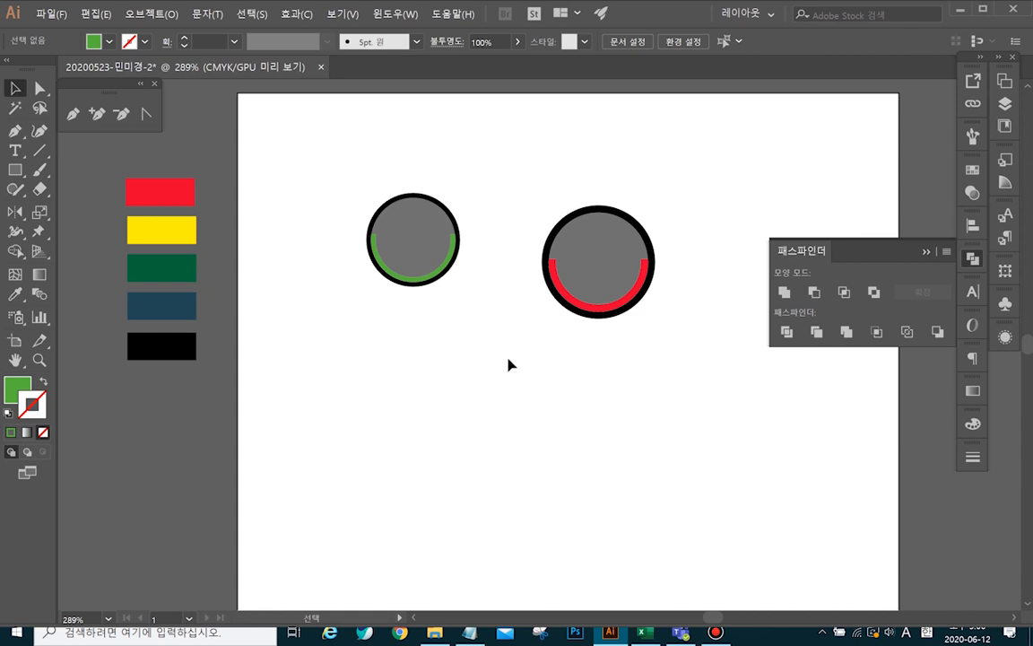
- Delete the practice circle together with its green half ring
left_click_drag(316, 169, 473, 329)
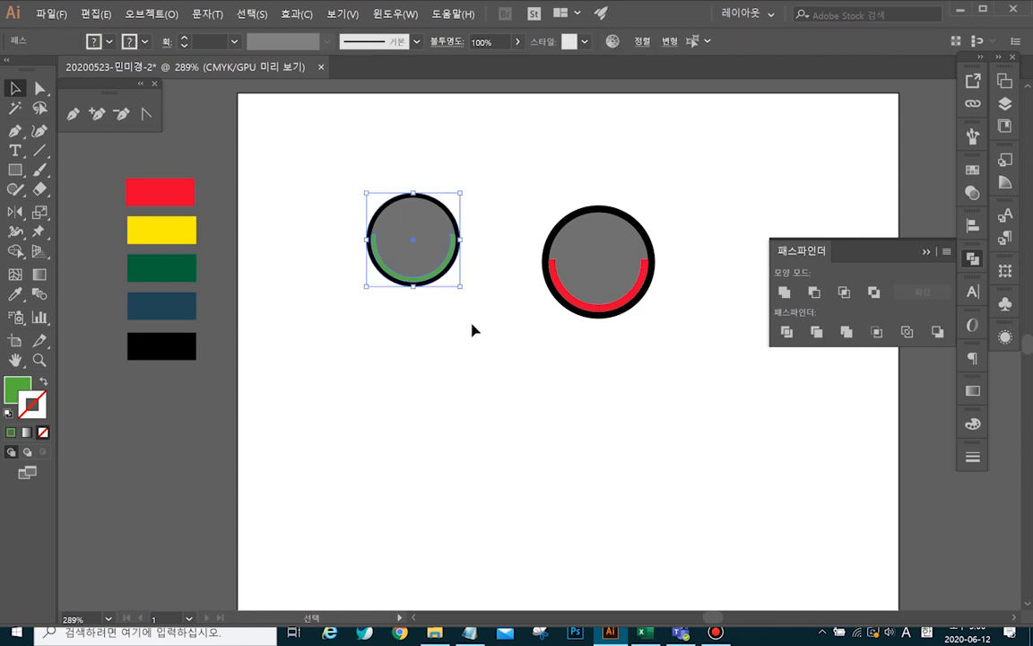
key("Delete")
left_click_drag(462, 167, 721, 370)
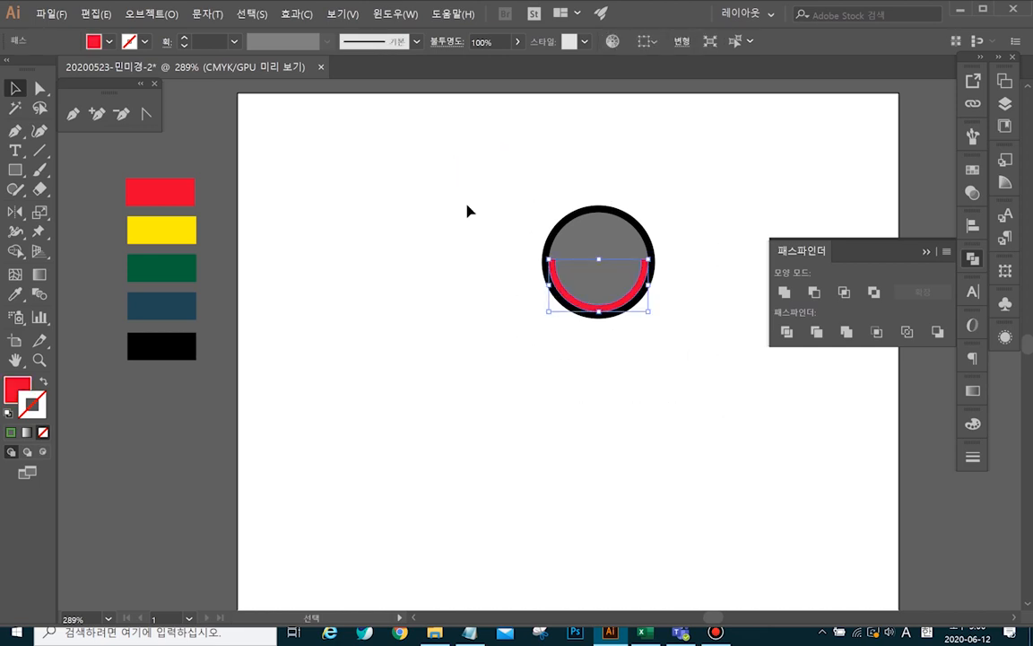
left_click(728, 412)
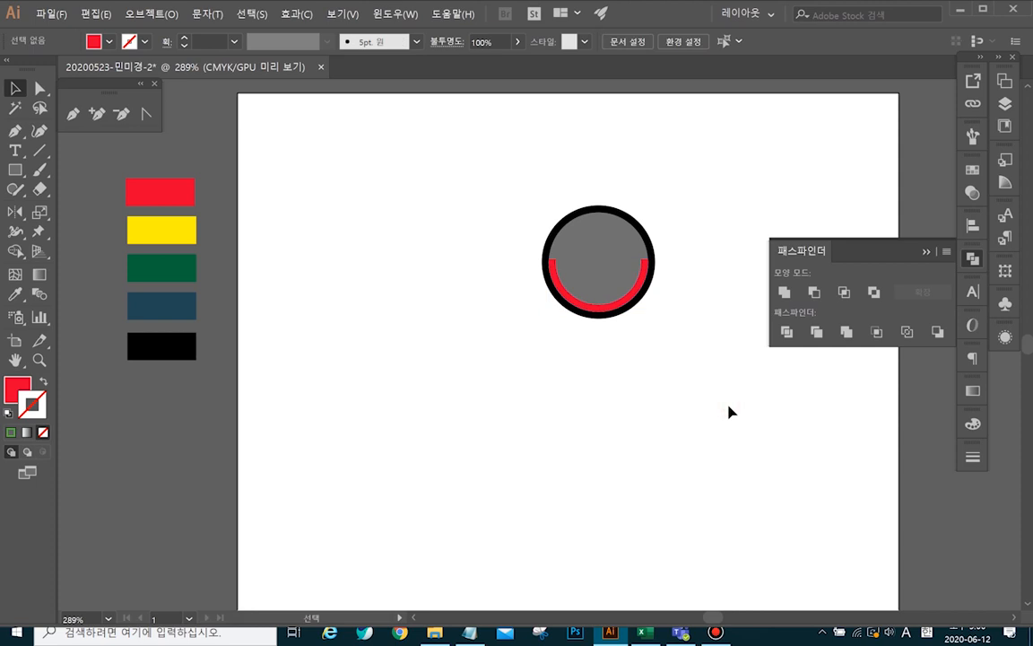
- Unlock all locked objects and select the grey circle behind the red half ring
key("ctrl+alt+2")
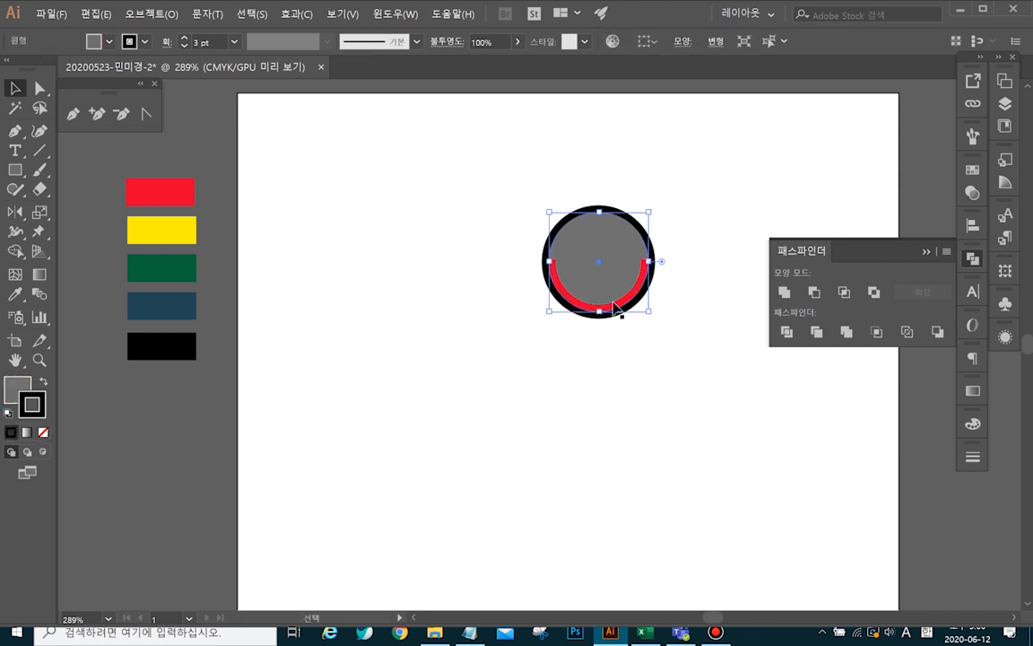
key("alt")
left_click(707, 218)
left_click_drag(449, 173, 692, 358)
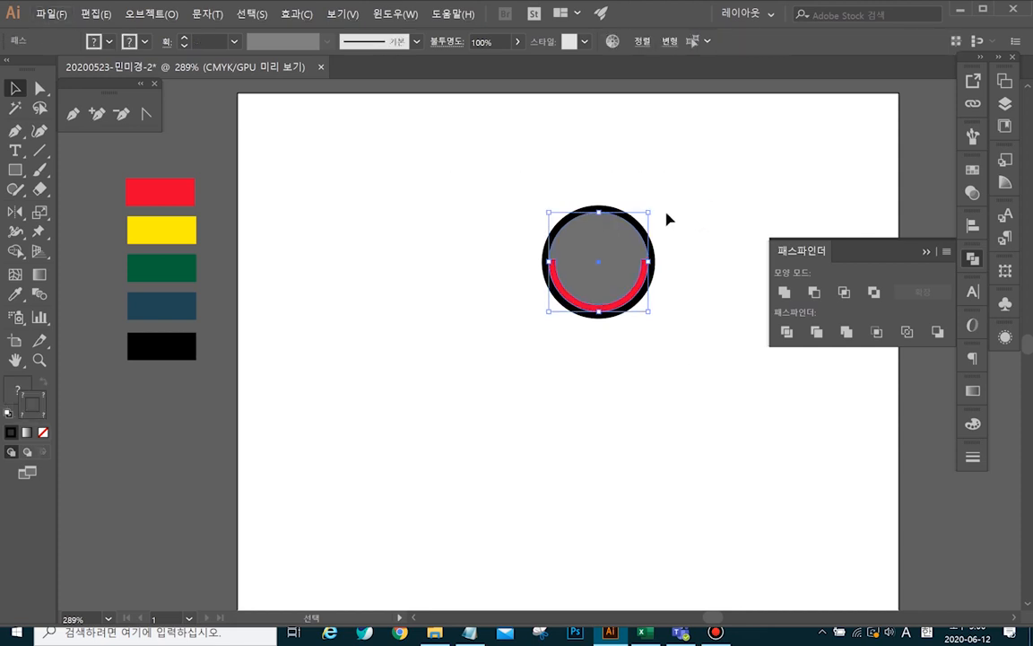
key("ctrl+alt")
left_click(670, 232)
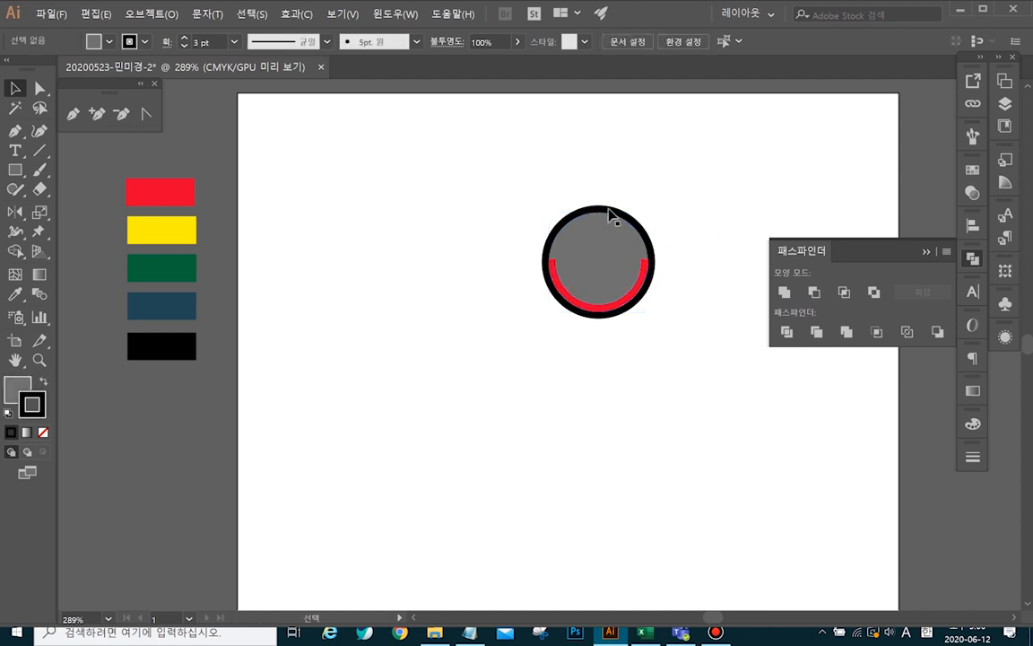
left_click(613, 214)
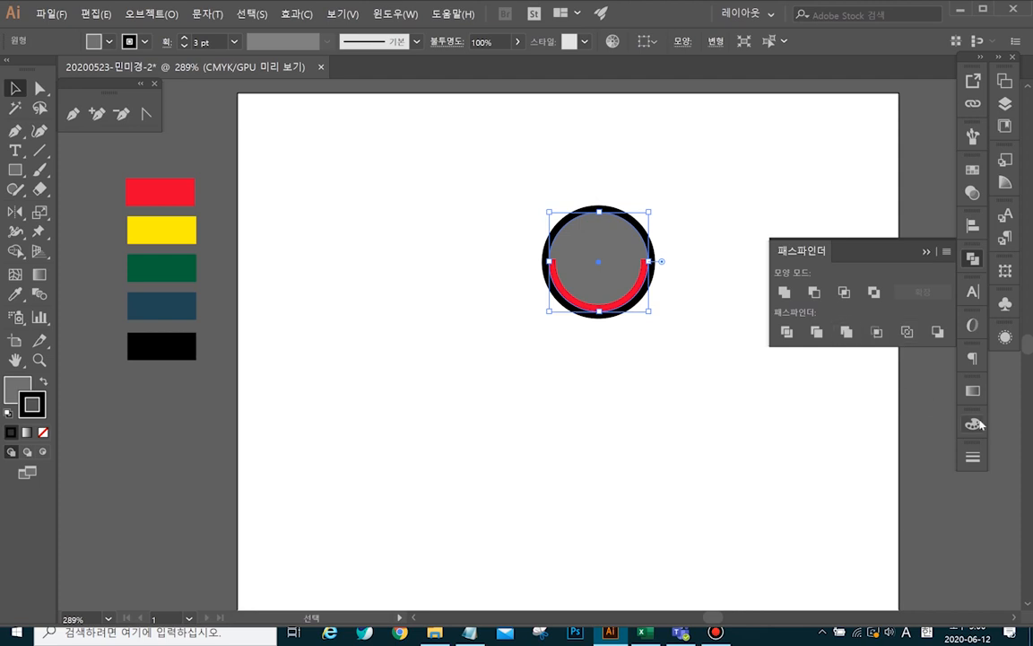
- Try aligning the grey circle's black stroke to the inside of its path, and set the alignment back to outside
left_click(973, 456)
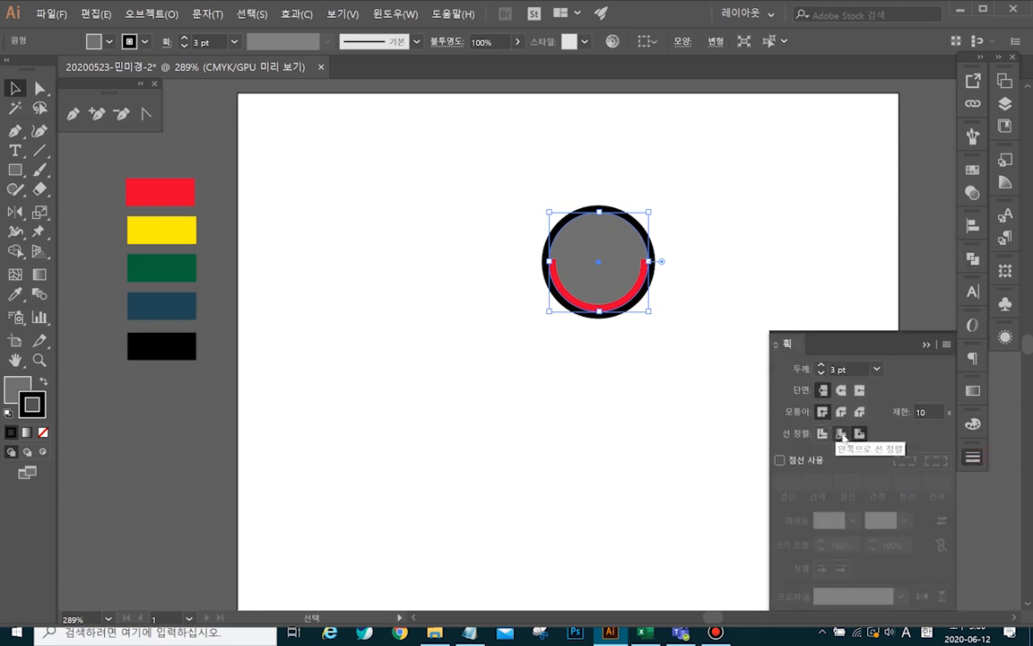
left_click(842, 433)
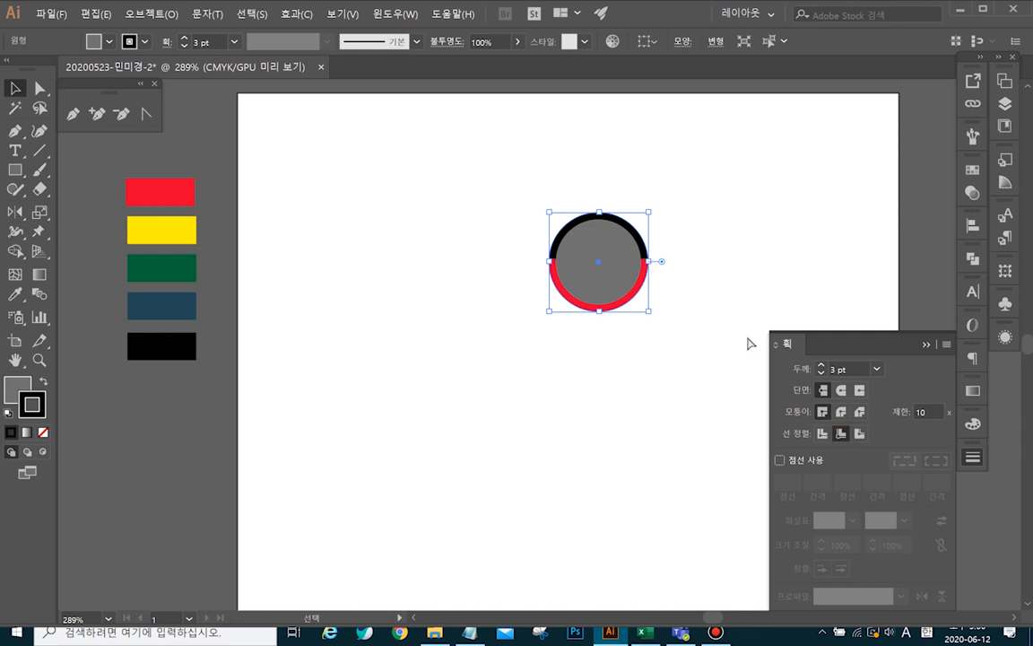
left_click(859, 433)
left_click(756, 307)
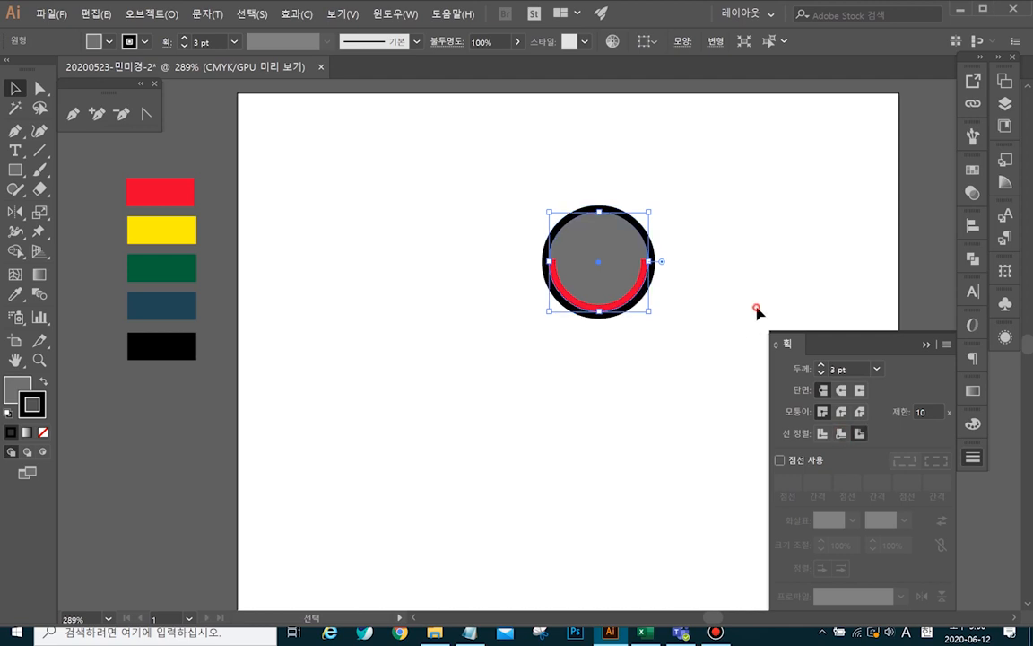
left_click(634, 224)
left_click(842, 434)
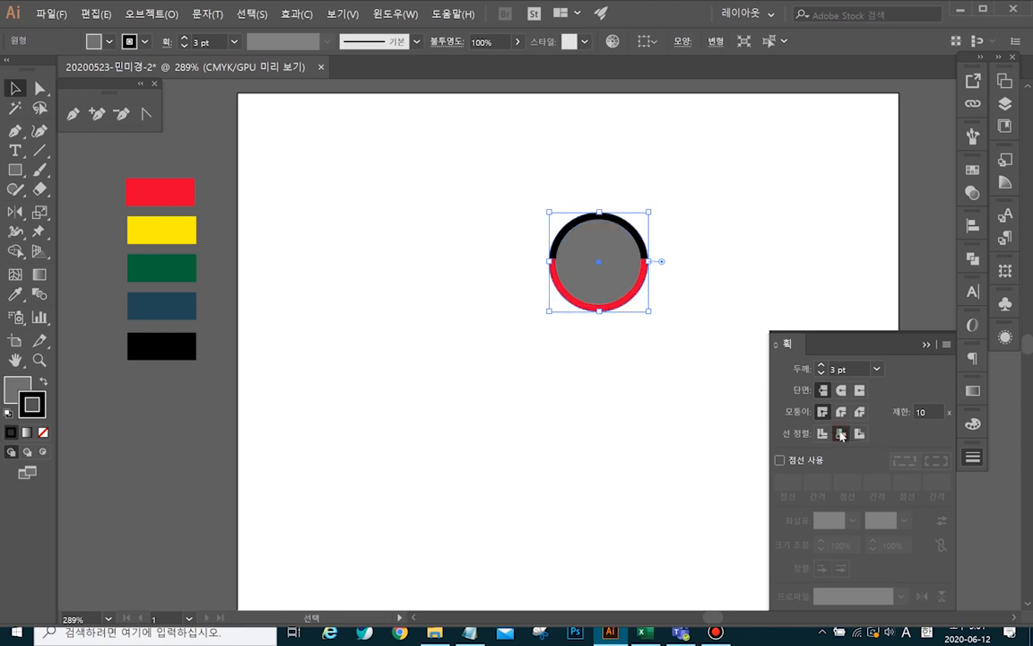
left_click(859, 433)
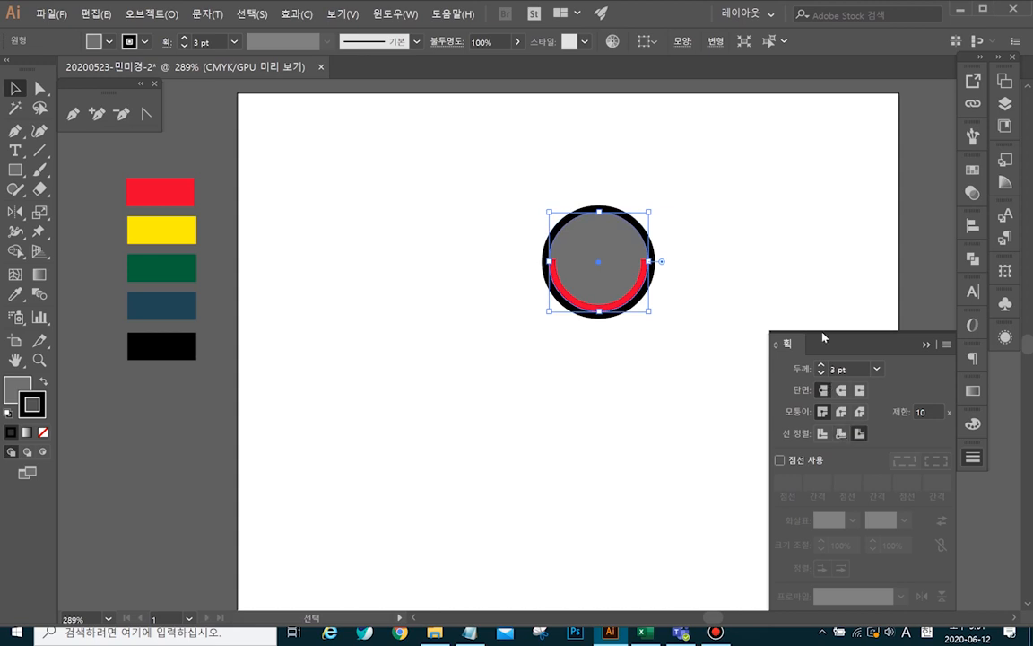
left_click(803, 303)
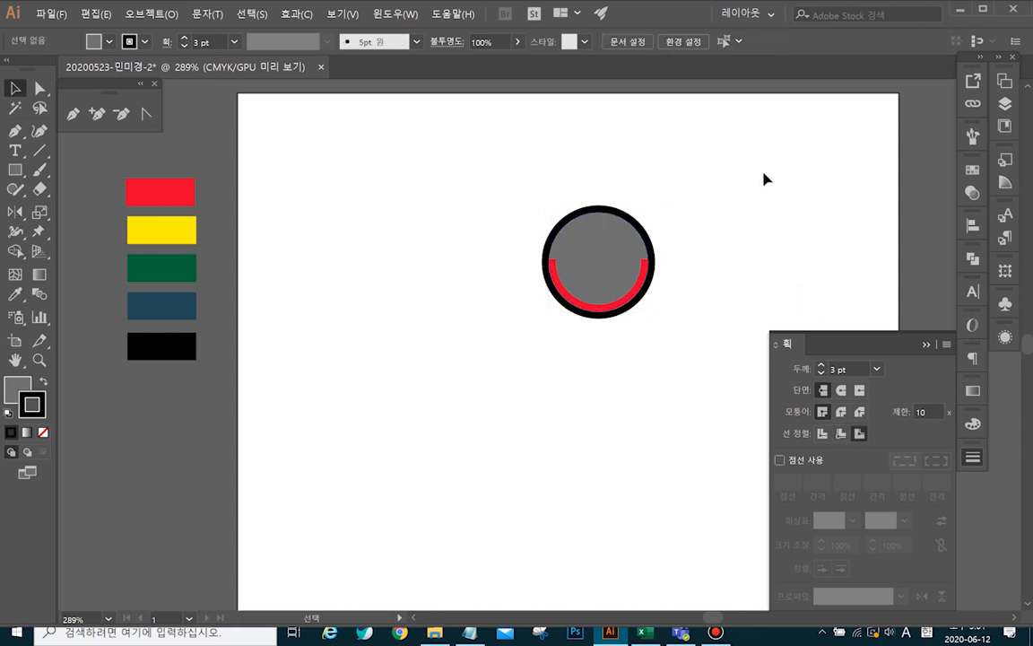
- Convert the grey circle's black stroke into a filled ring with Outline Stroke
left_click_drag(498, 178, 683, 351)
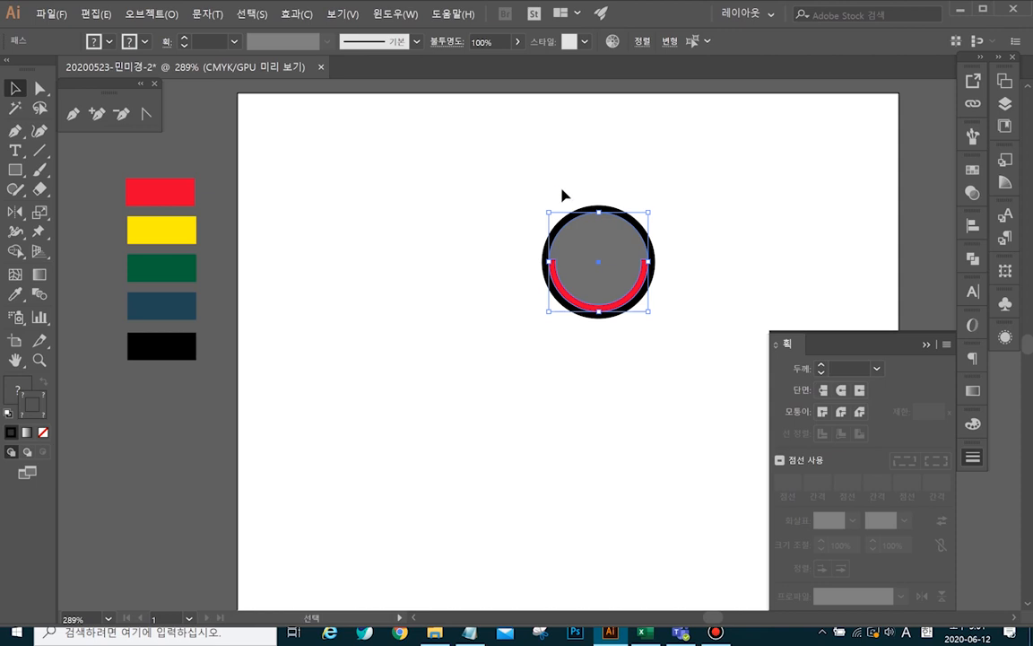
left_click(592, 230)
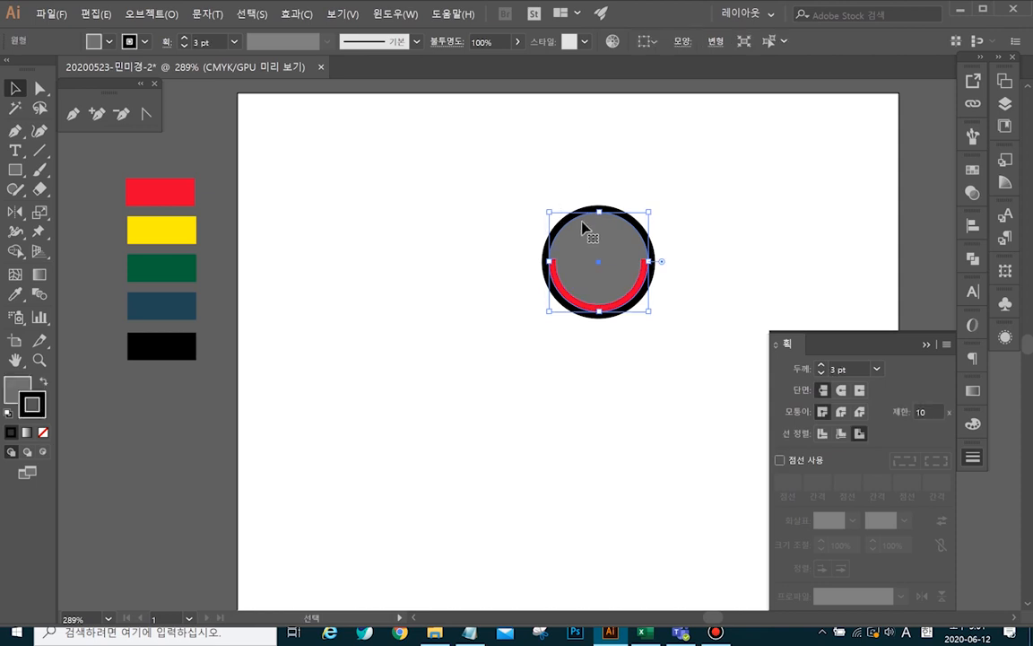
left_click(152, 14)
mouse_move(216, 279)
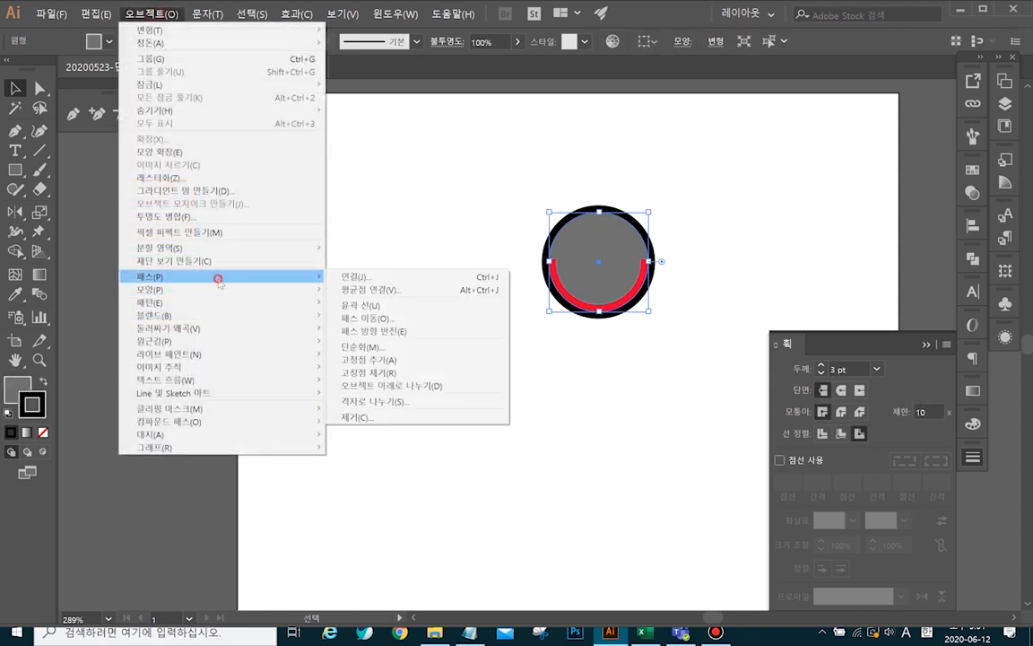
left_click(381, 307)
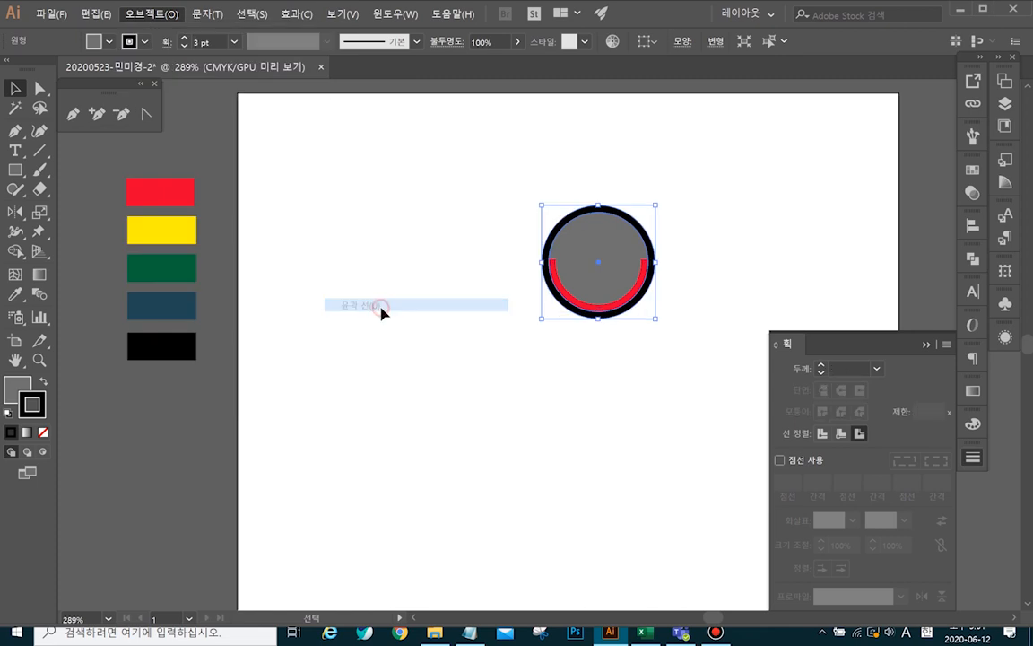
left_click(689, 243)
- Scale the grey circle, black ring and red half ring down together to about four fifths of their size
left_click_drag(428, 172, 705, 349)
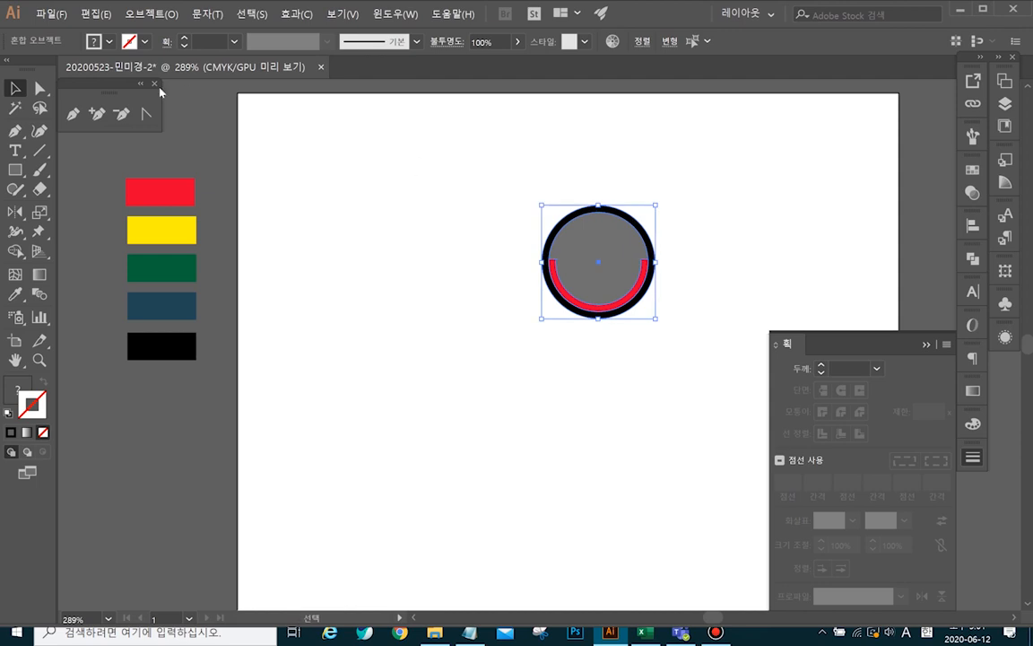
left_click_drag(417, 140, 718, 405)
left_click_drag(657, 203, 634, 219)
left_click(687, 217)
- Copy the complete light straight down and repeat the transform to make a column of three evenly spaced lights
left_click_drag(528, 187, 673, 353)
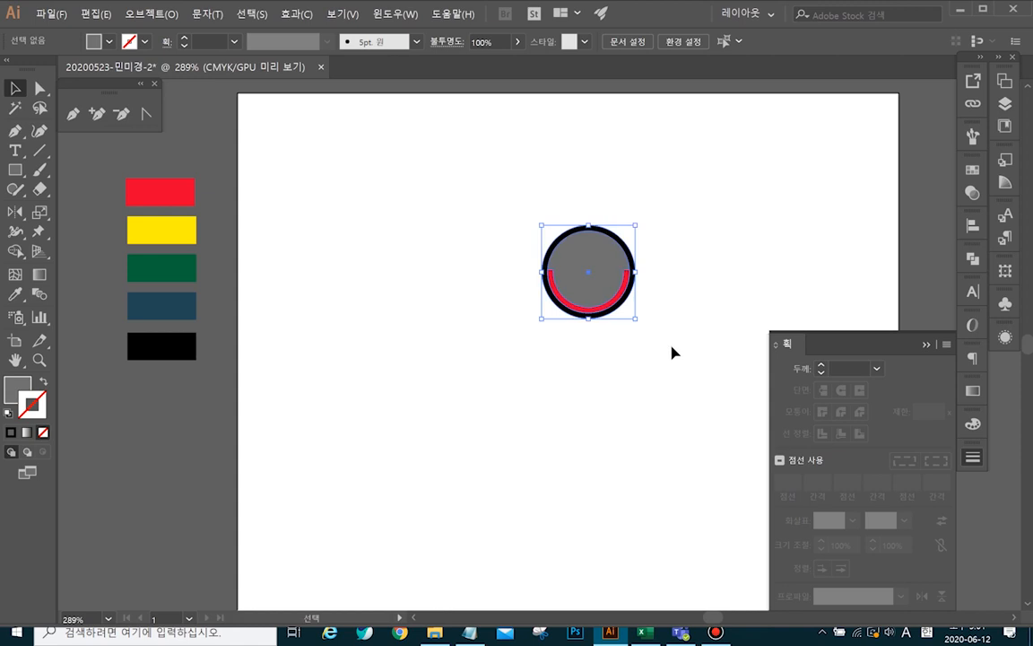
left_click_drag(605, 283, 600, 395)
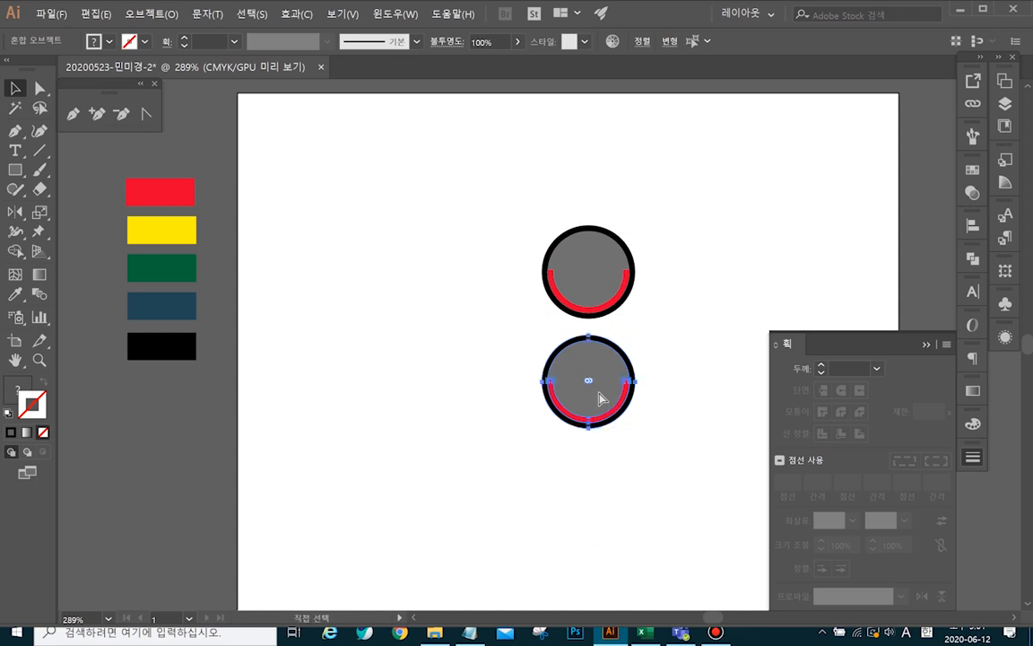
key("ctrl+d")
left_click(601, 391)
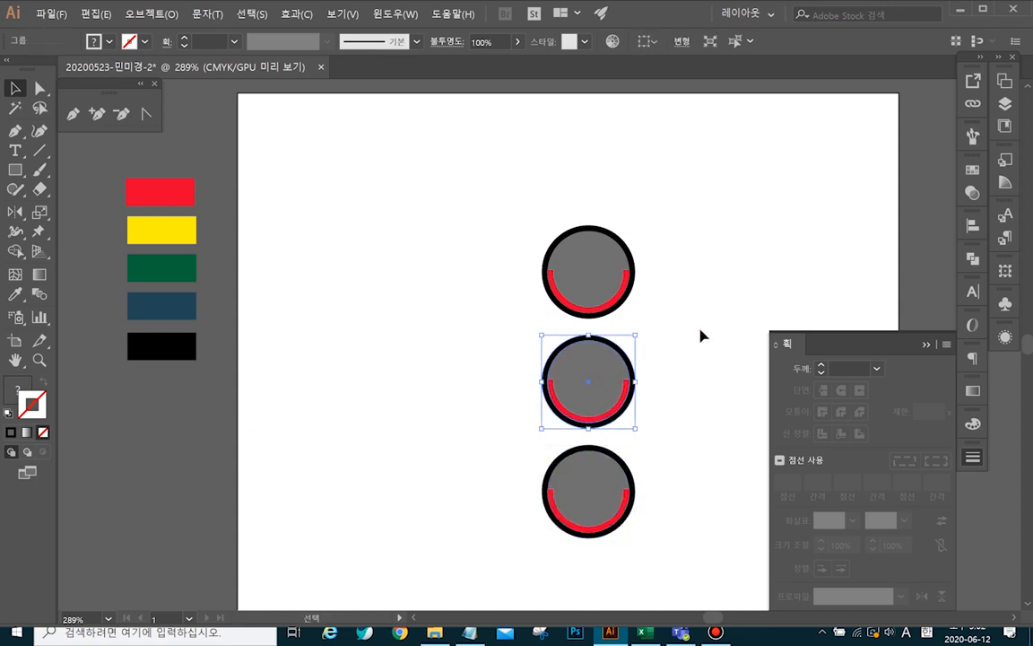
left_click(701, 332)
- Fill the middle light's inner grey circle with the yellow swatch colour using the Eyedropper
left_click(616, 355)
left_click_drag(480, 361, 650, 403)
key("a")
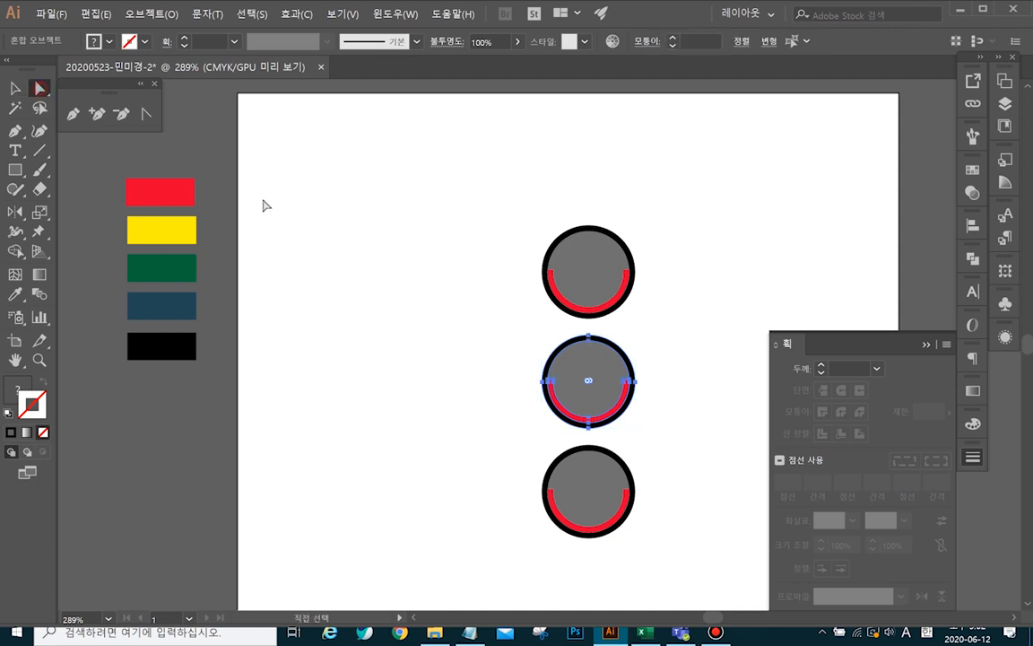
left_click(300, 207)
left_click(588, 360)
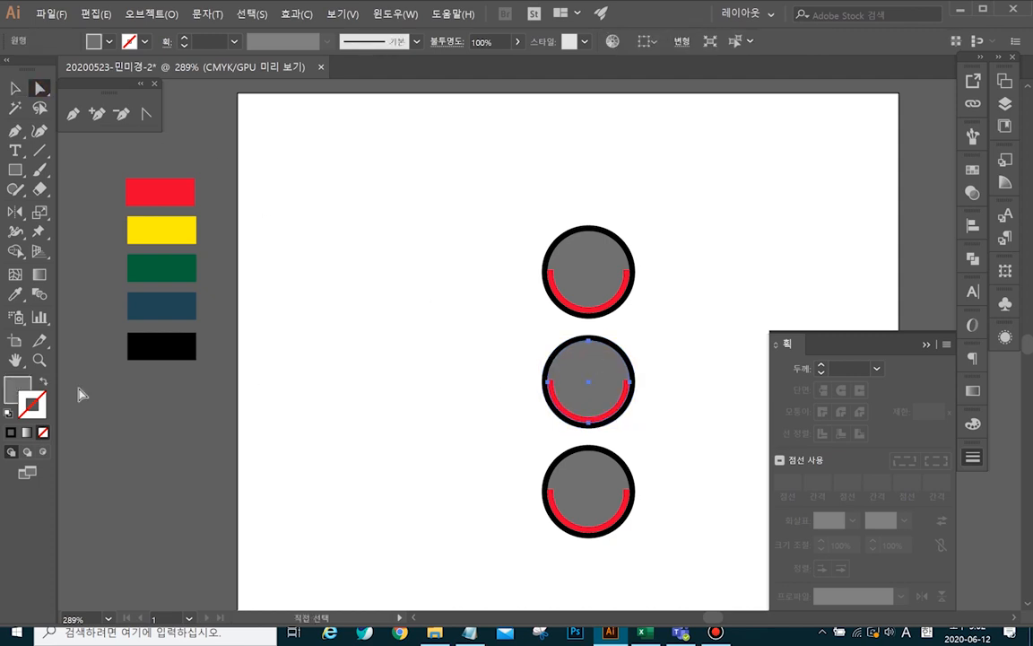
left_click(18, 386)
left_click(14, 294)
left_click(141, 222)
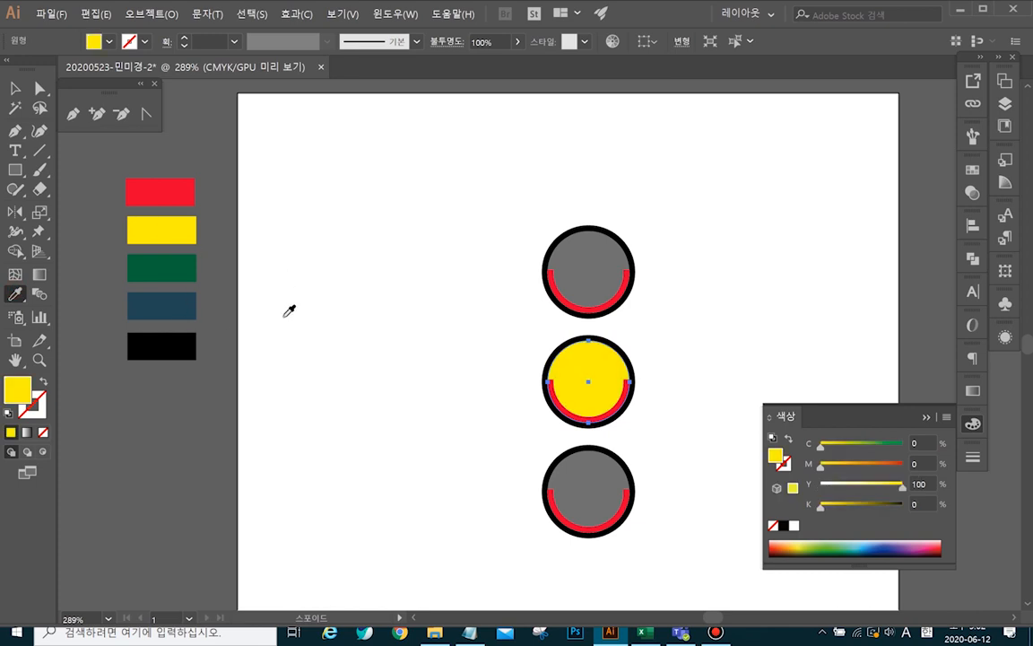
- Delete the red half ring from the yellow middle light
left_click(39, 88)
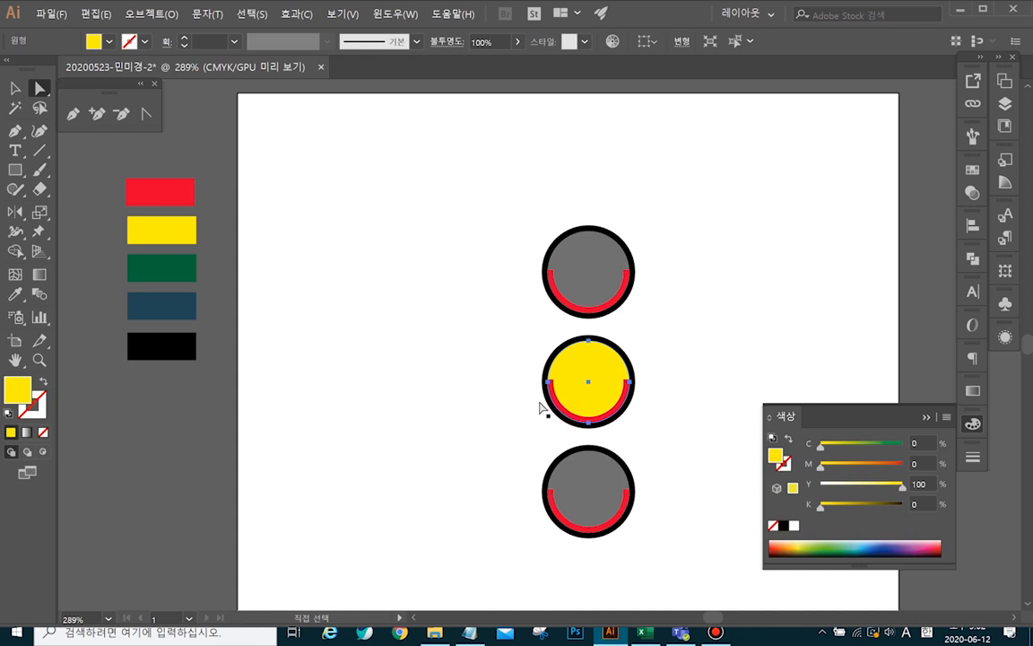
left_click(485, 376)
left_click(557, 408)
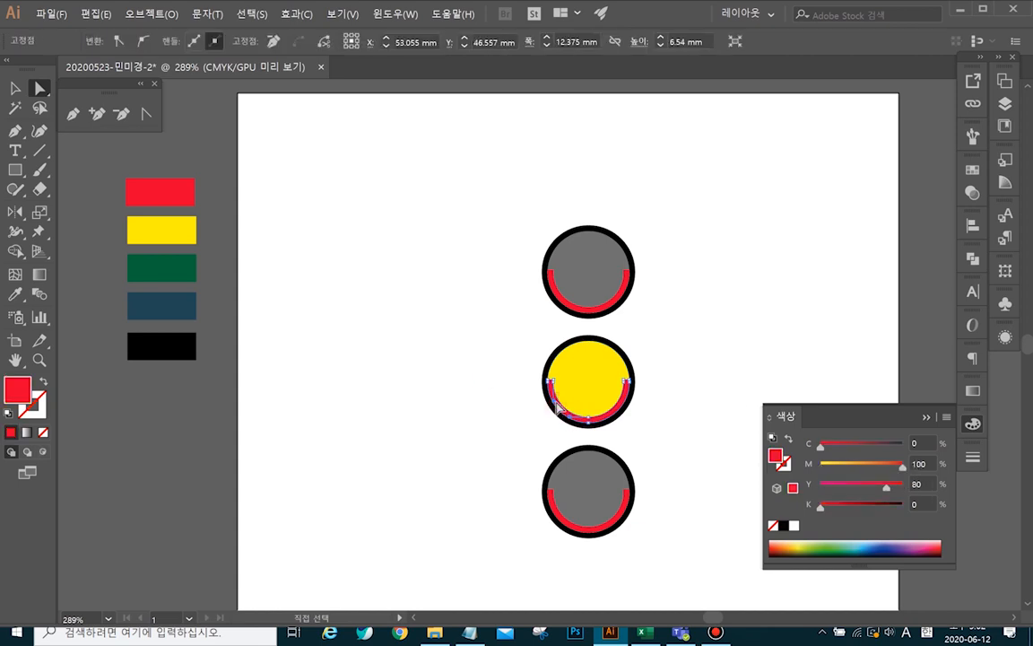
key("Delete")
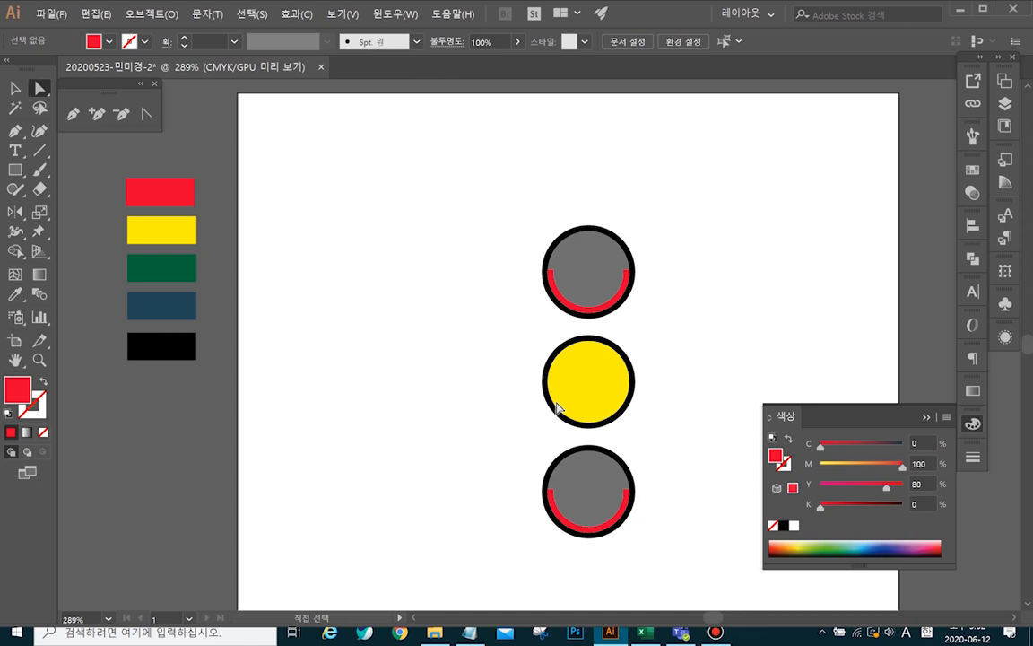
- Recolour the lowest light's red half ring with the green swatch using the Eyedropper
left_click(615, 528)
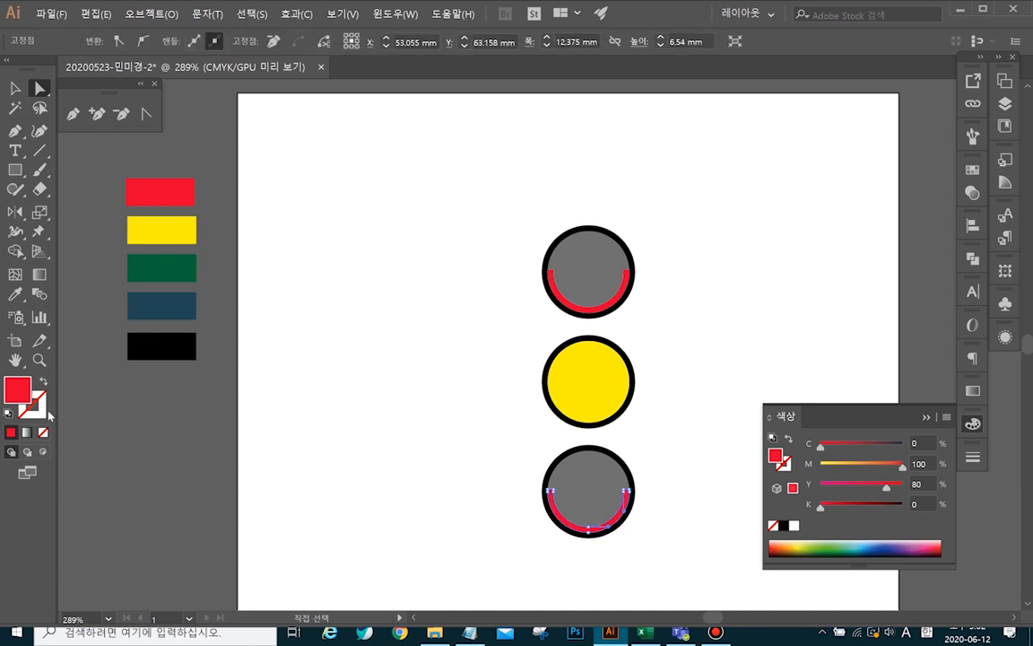
left_click(15, 295)
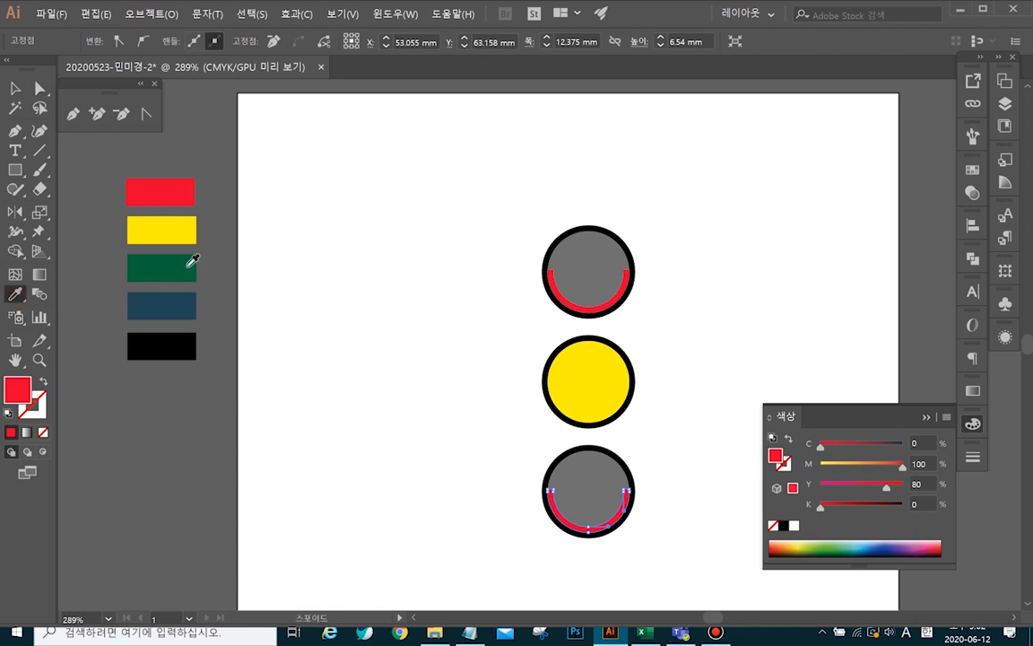
left_click(191, 269)
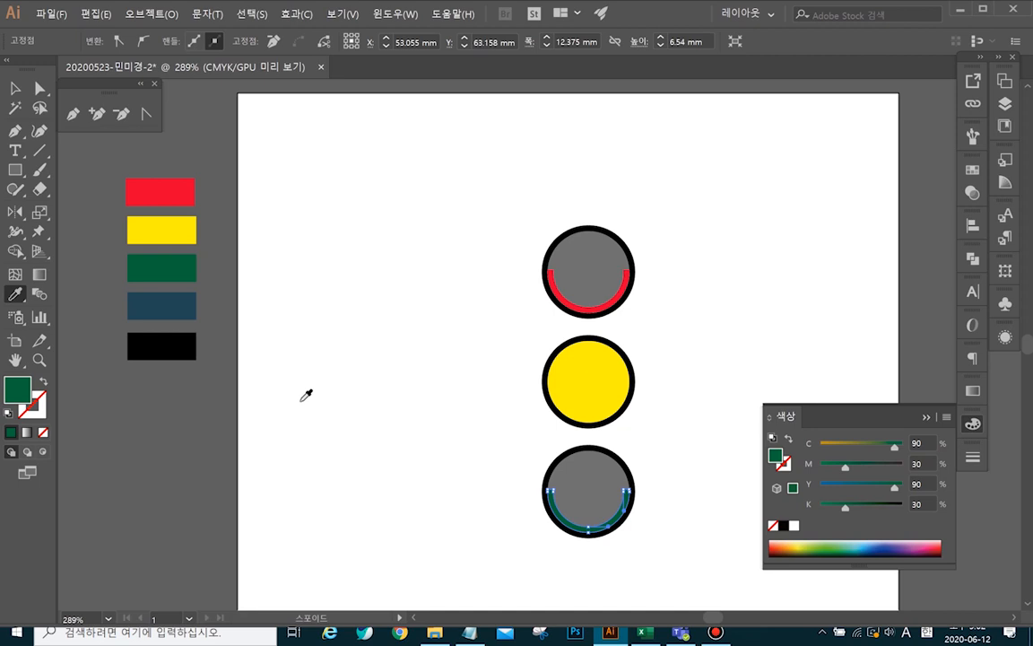
left_click(18, 89)
left_click(506, 329)
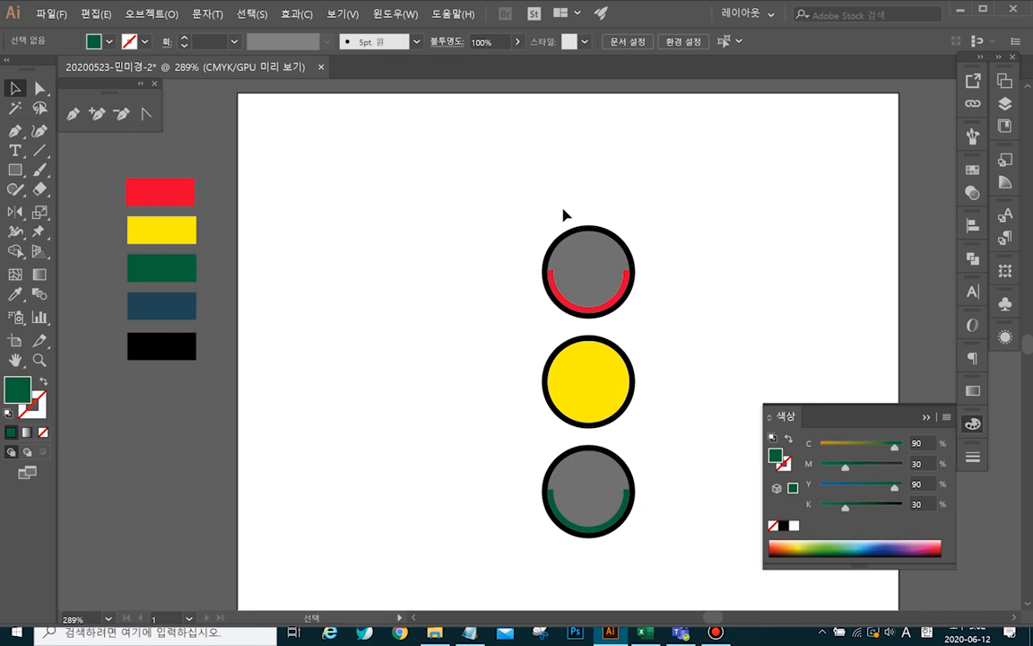
- Copy the uppermost light's grey circle and black ring, without the red half ring, to the blank area up and to its right
left_click(606, 272)
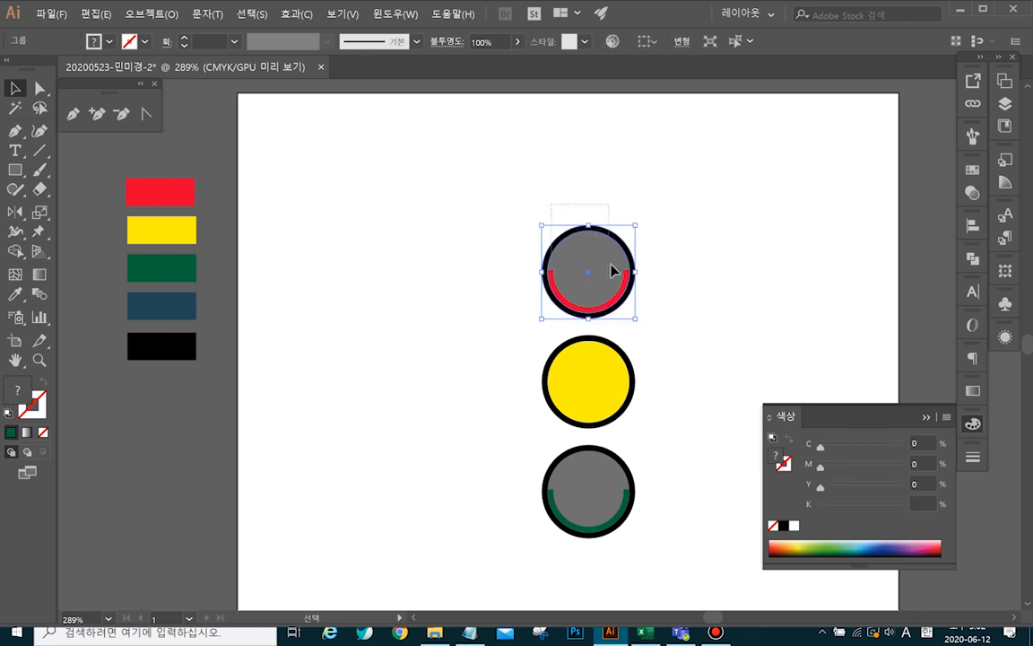
left_click(740, 279)
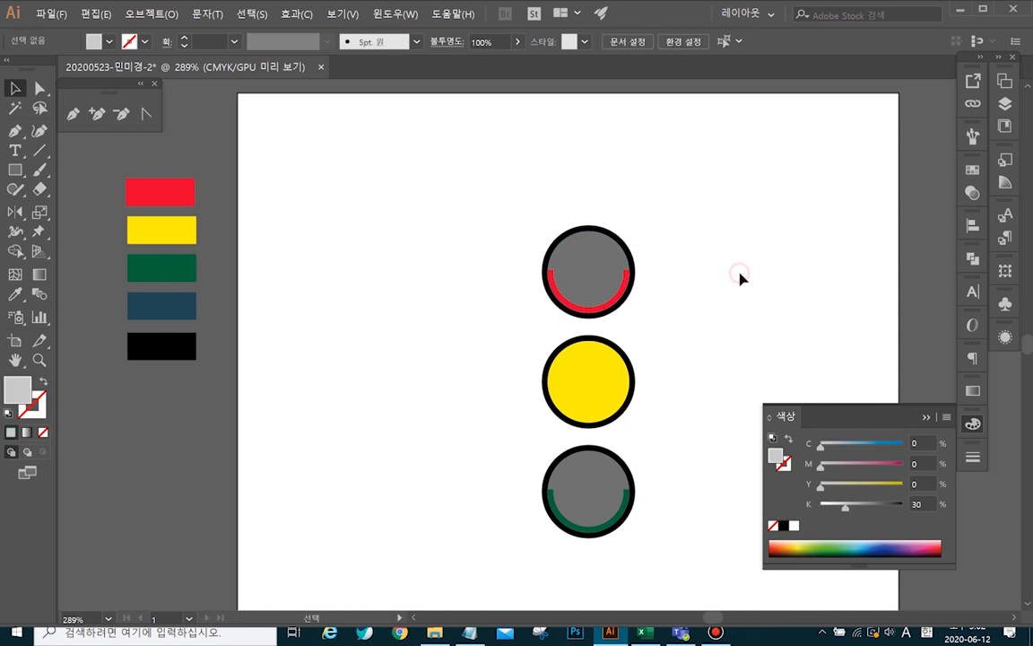
left_click(590, 254)
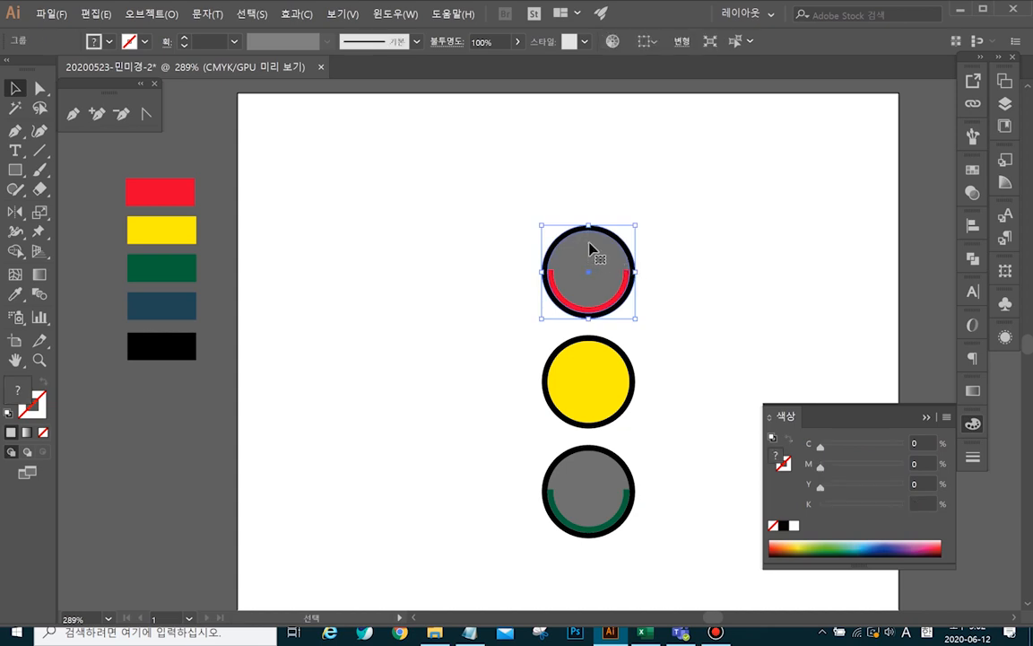
left_click_drag(597, 245, 734, 162)
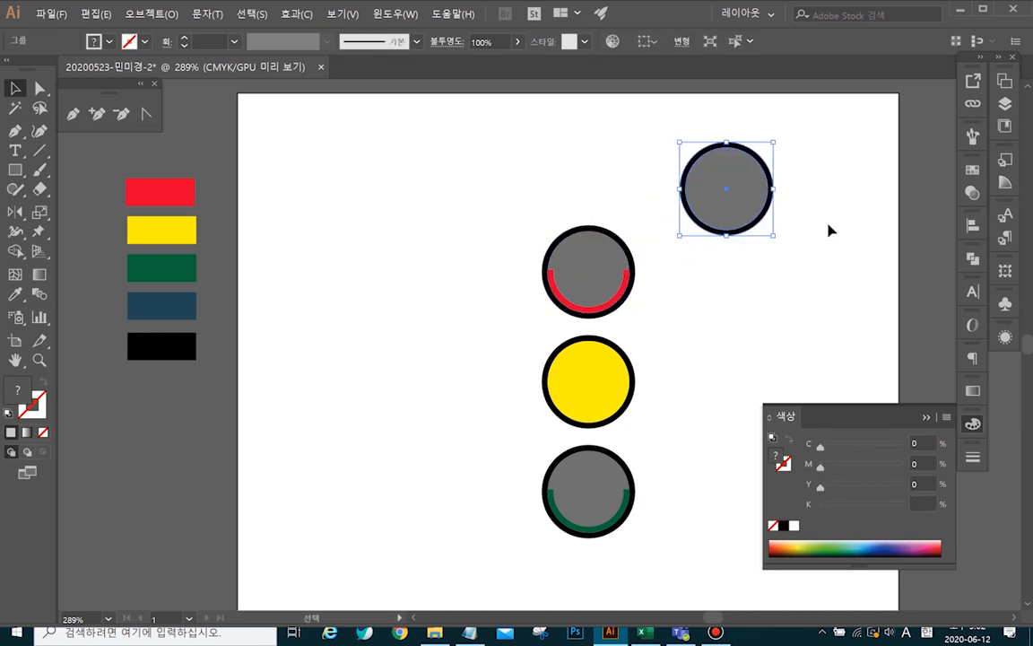
- Merge the copied circle and ring into one solid black disc with Pathfinder Unite
left_click(972, 258)
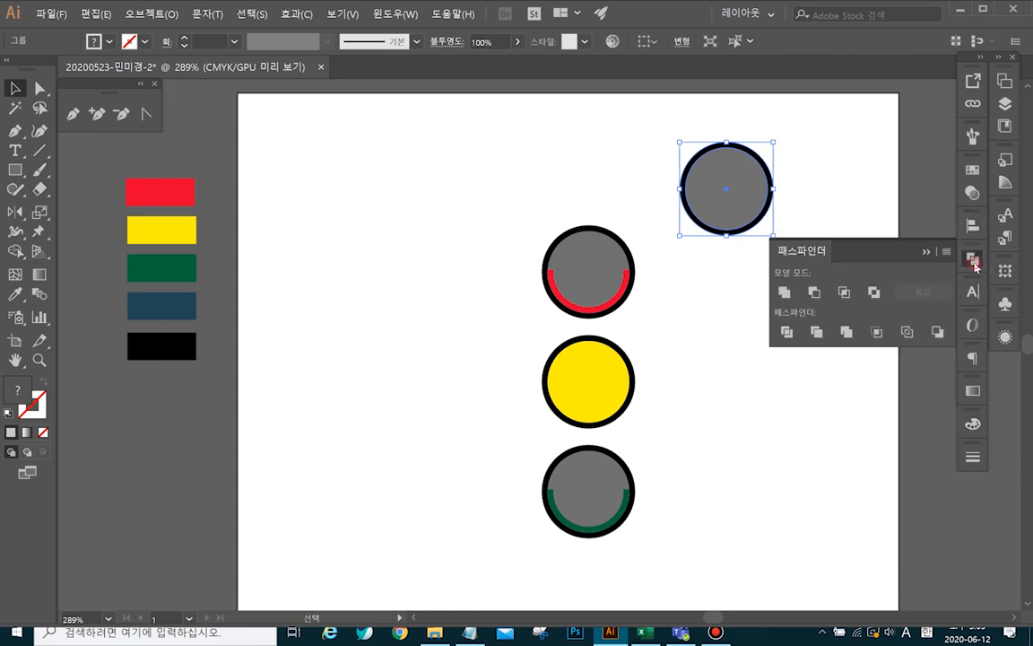
left_click(784, 293)
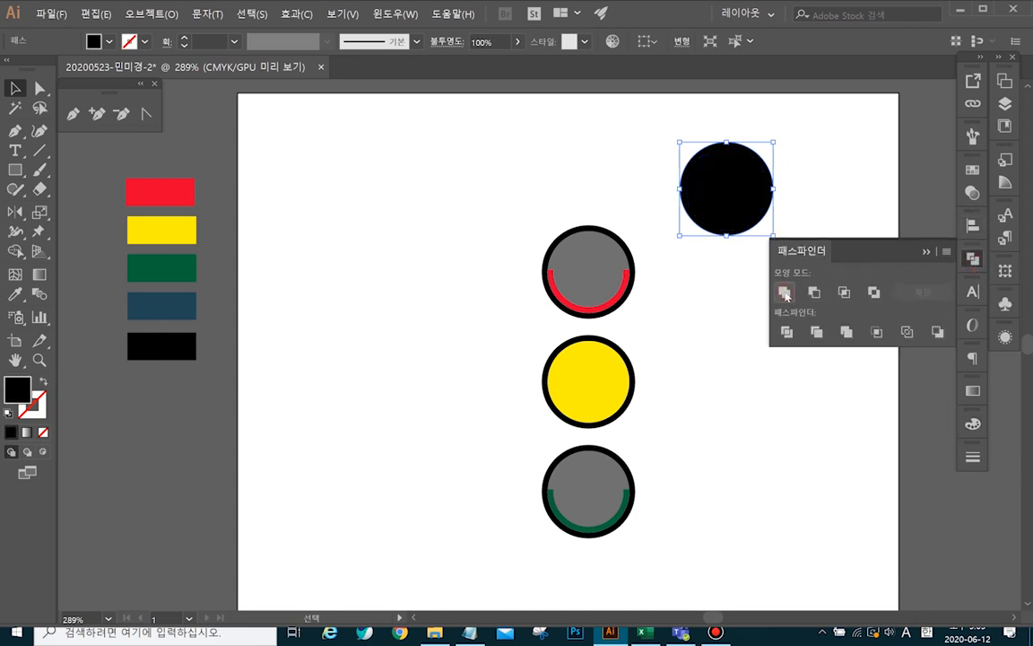
left_click(829, 184)
- Set the black disc's opacity to 70%
left_click_drag(677, 129, 784, 203)
left_click(489, 42)
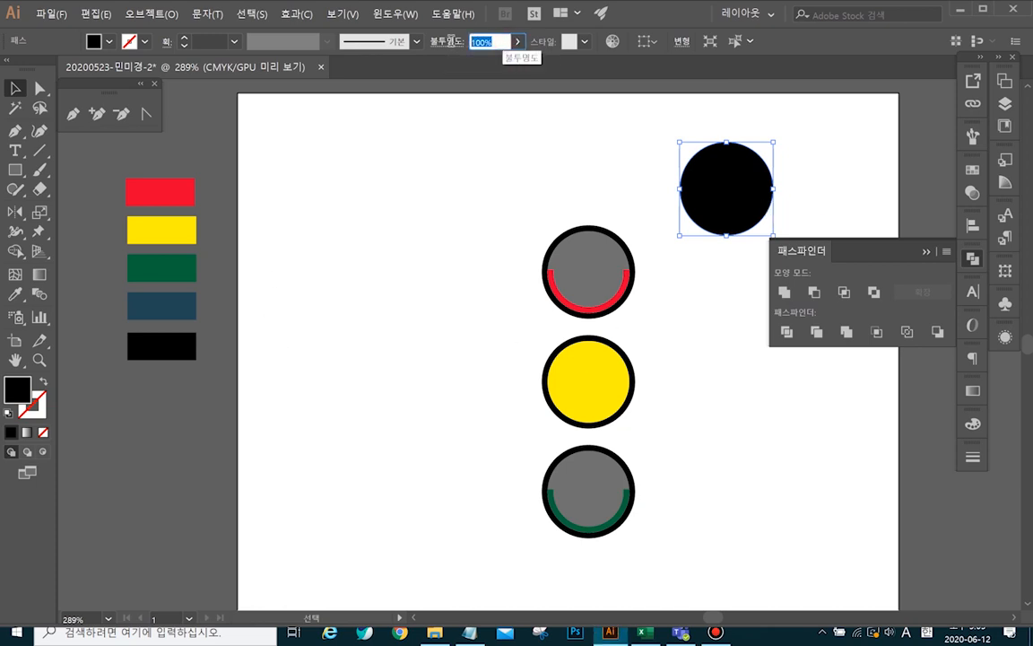
type("7")
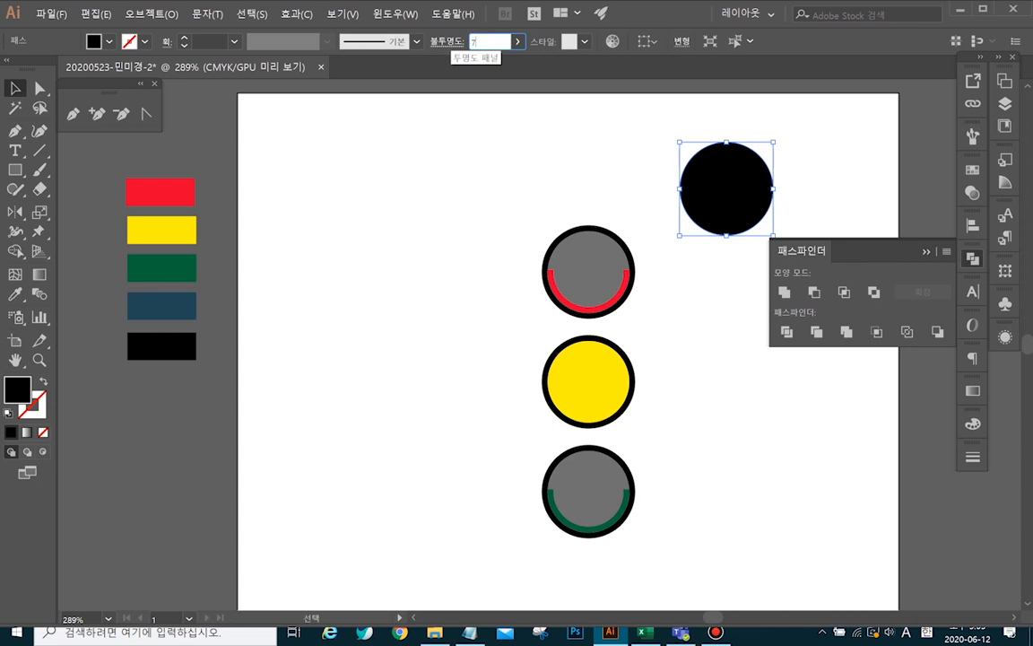
type("0")
key("Return")
- Lay the translucent disc over the uppermost light, enlarge it slightly and move it back to the blank area up and to the right
left_click_drag(705, 213, 576, 285)
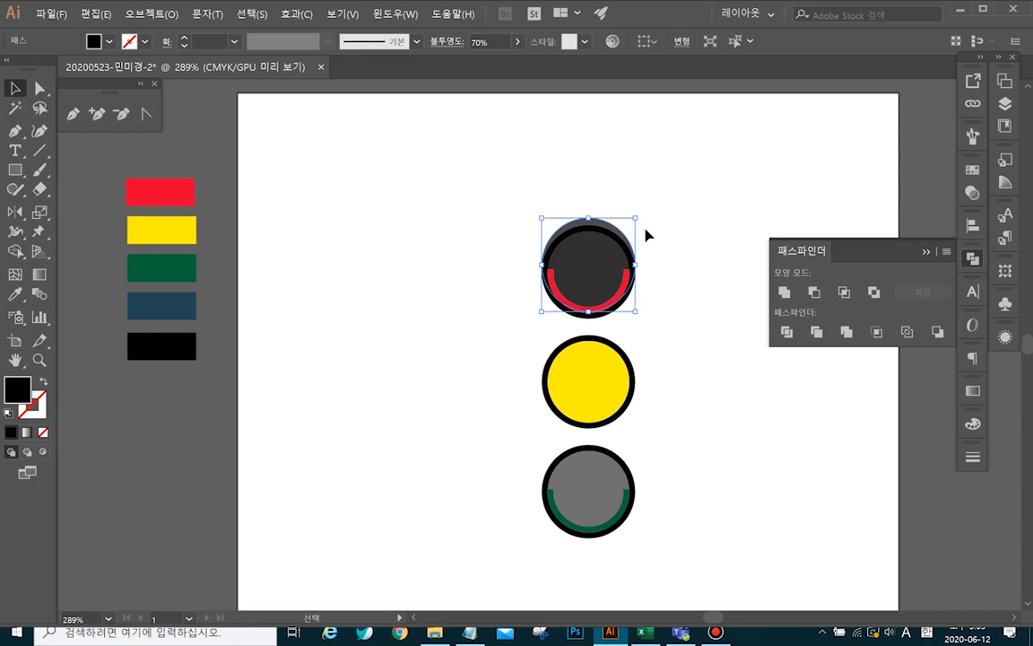
left_click_drag(639, 217, 717, 145)
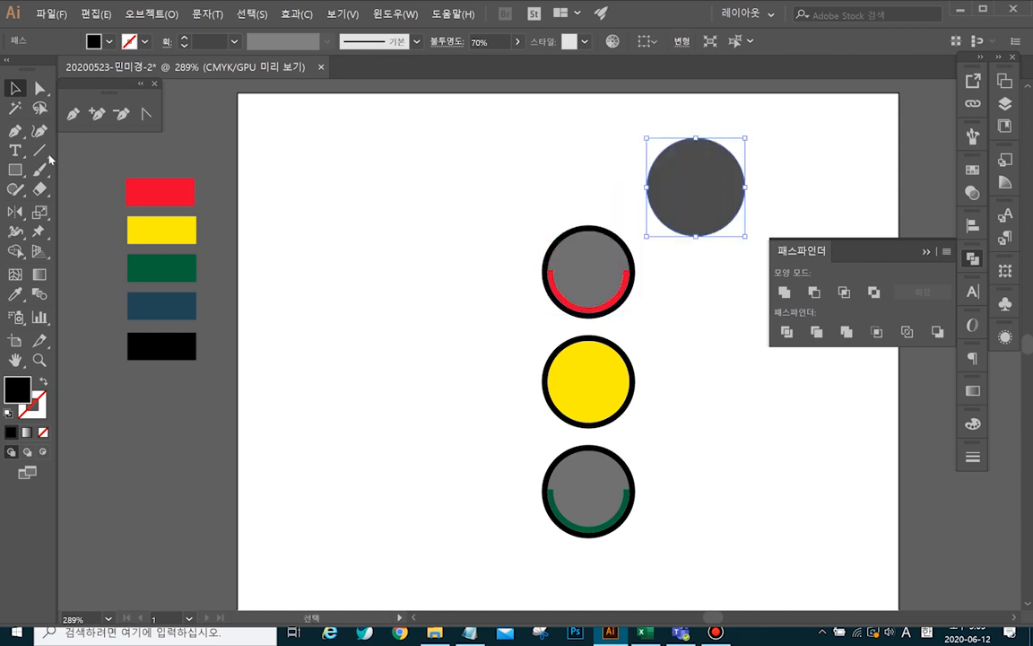
- Cut the lower half off the translucent disc using a covering rectangle and Pathfinder Minus Front
left_click(16, 170)
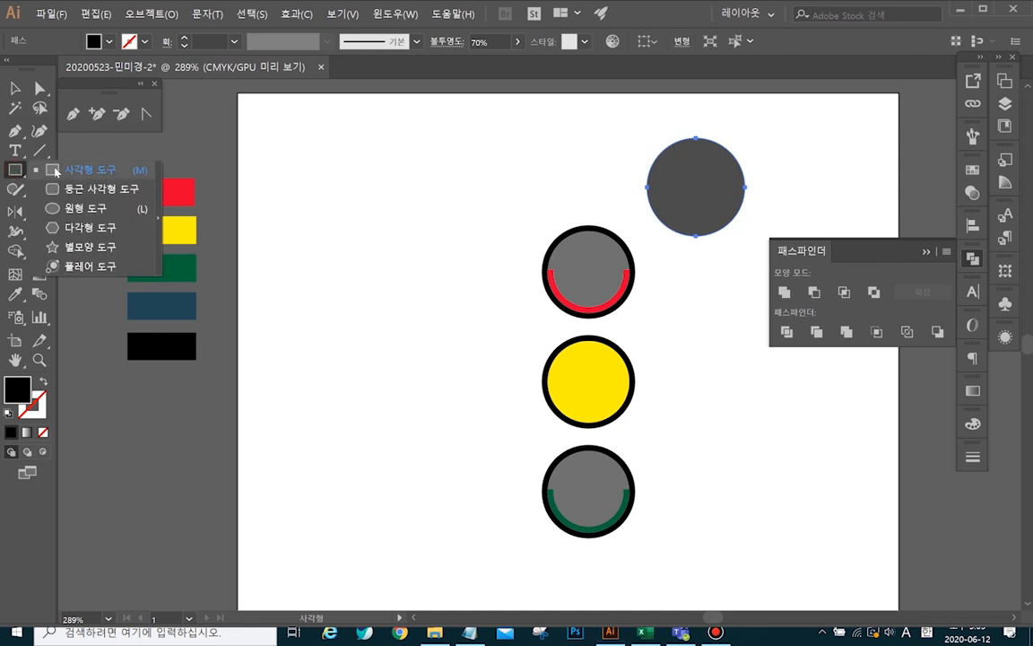
left_click(56, 169)
left_click_drag(638, 184, 766, 243)
key("v")
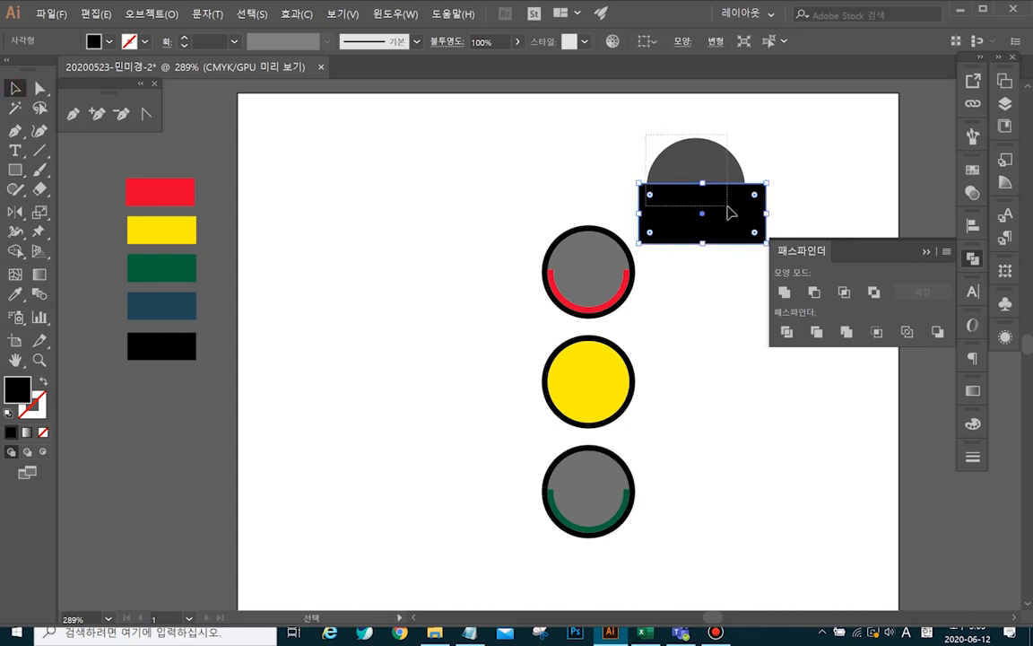
left_click(695, 160, "shift")
left_click(815, 292)
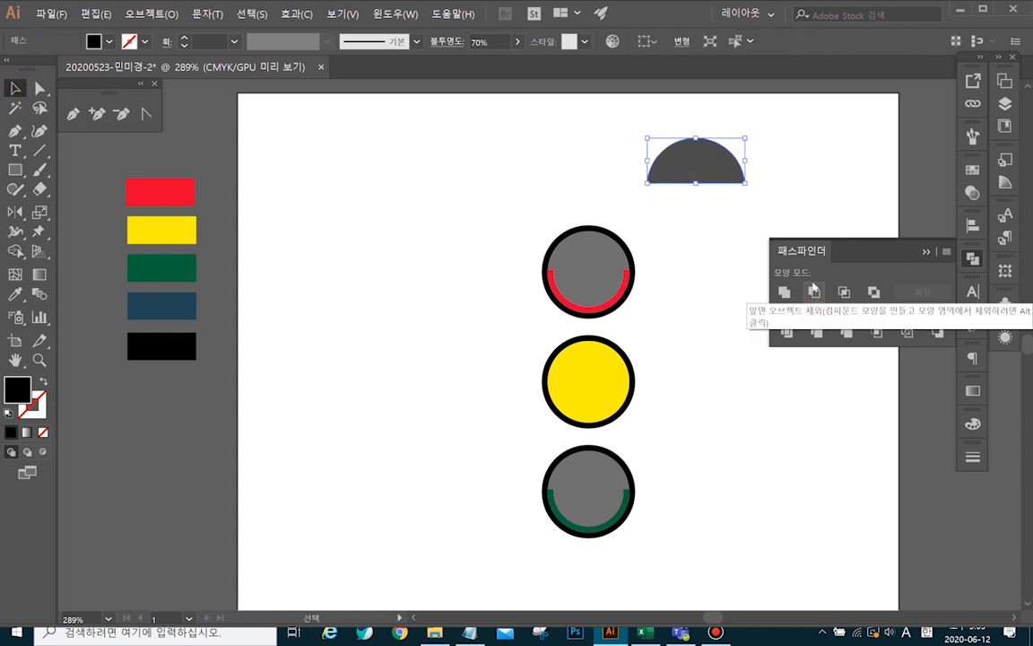
- Place the translucent half disc over the upper half of the red light as a shade and nudge it slightly upward
left_click_drag(708, 173, 604, 257)
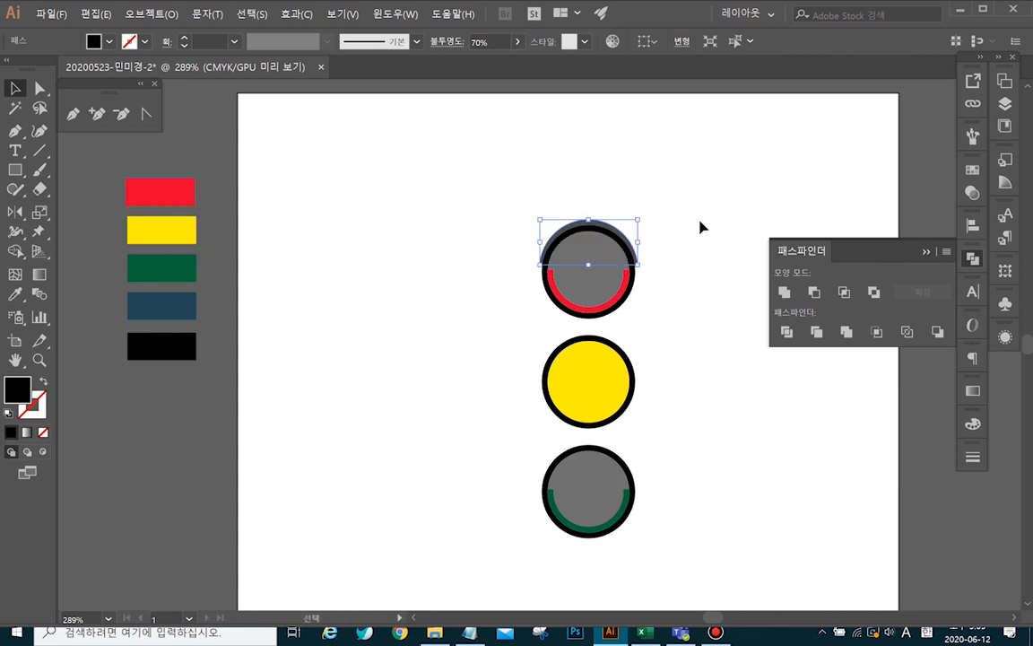
left_click(699, 227)
left_click(594, 227)
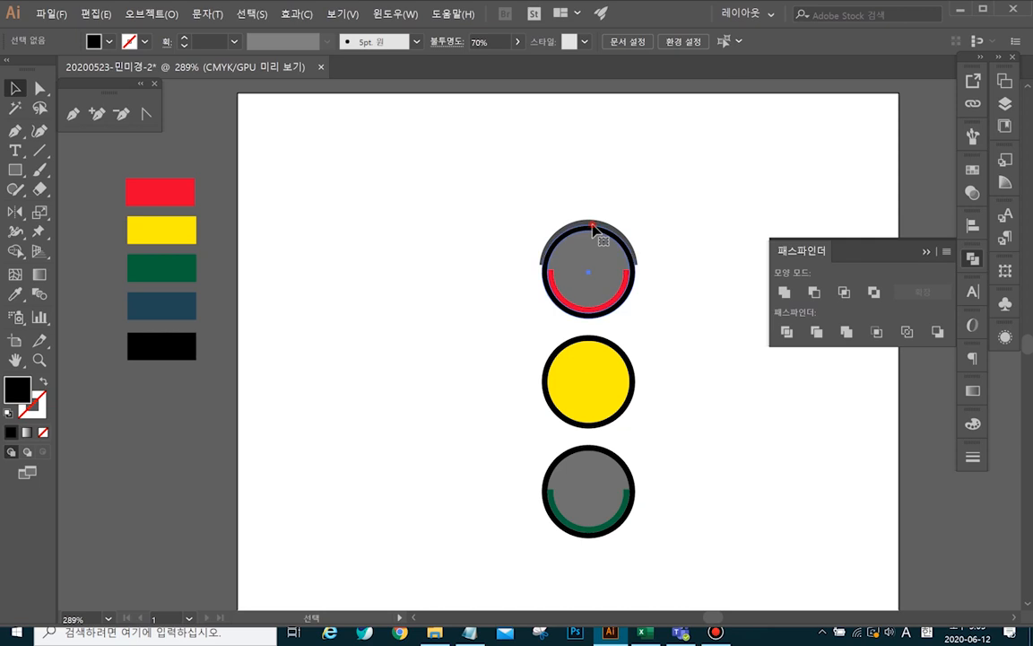
left_click(600, 212)
left_click(594, 226)
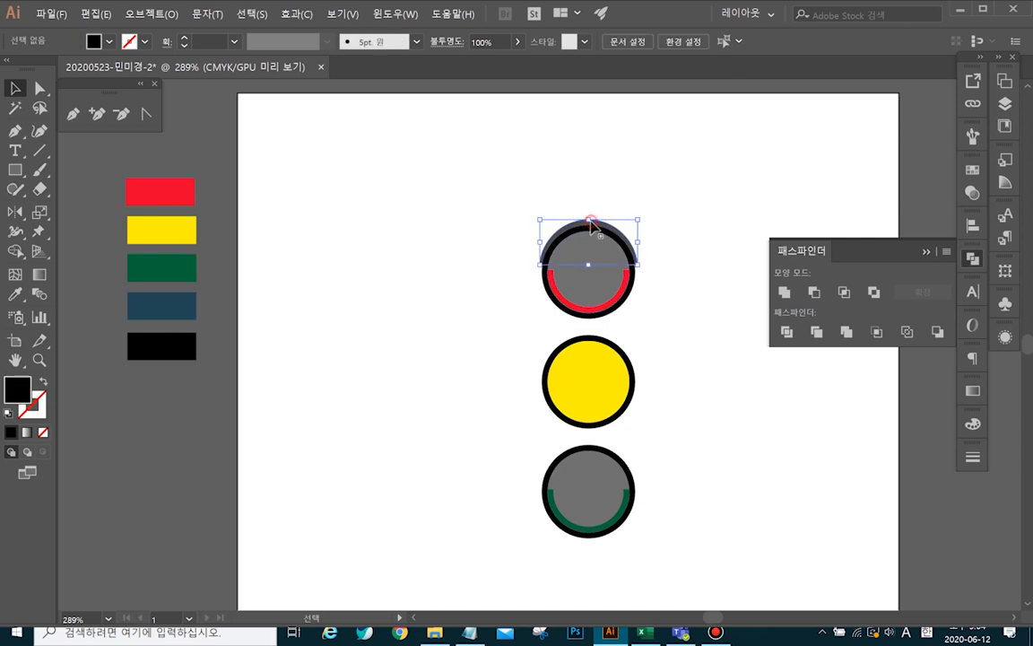
left_click(686, 203)
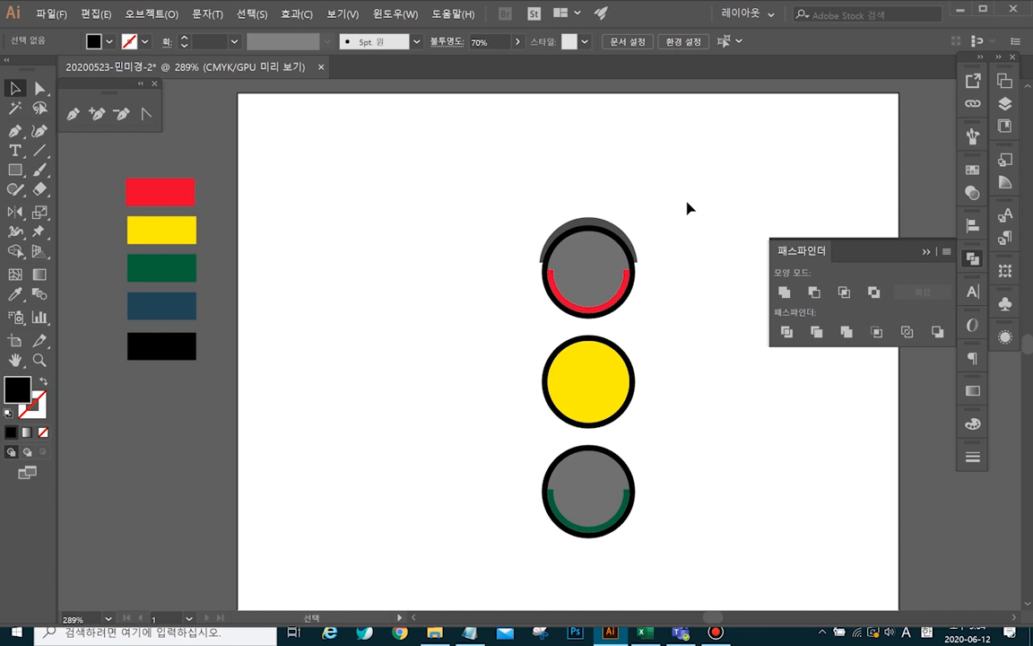
- Copy the half-disc shade straight down onto the yellow light and repeat the copy for the green light
left_click_drag(611, 263, 609, 339)
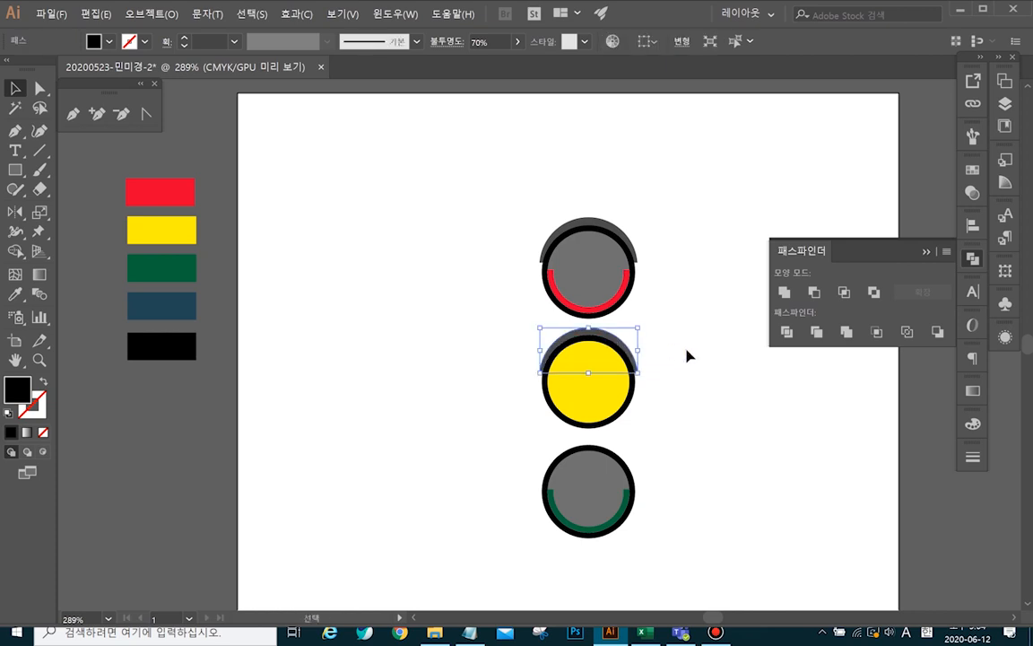
key("ctrl+d")
left_click(689, 356)
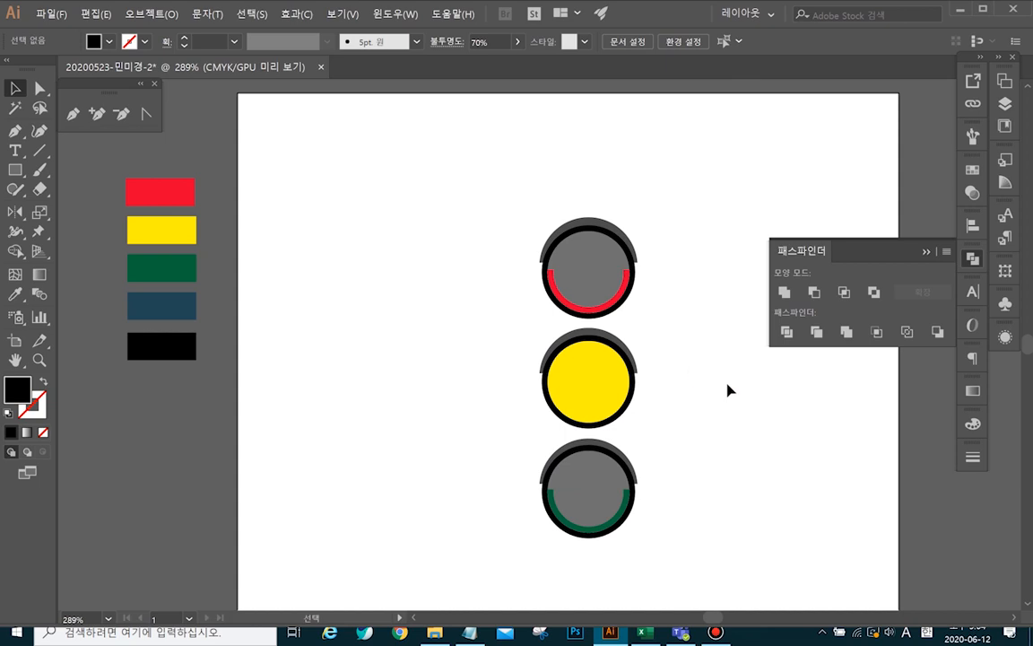
- Set the opacity of the yellow light's shade to 100%
left_click(600, 338)
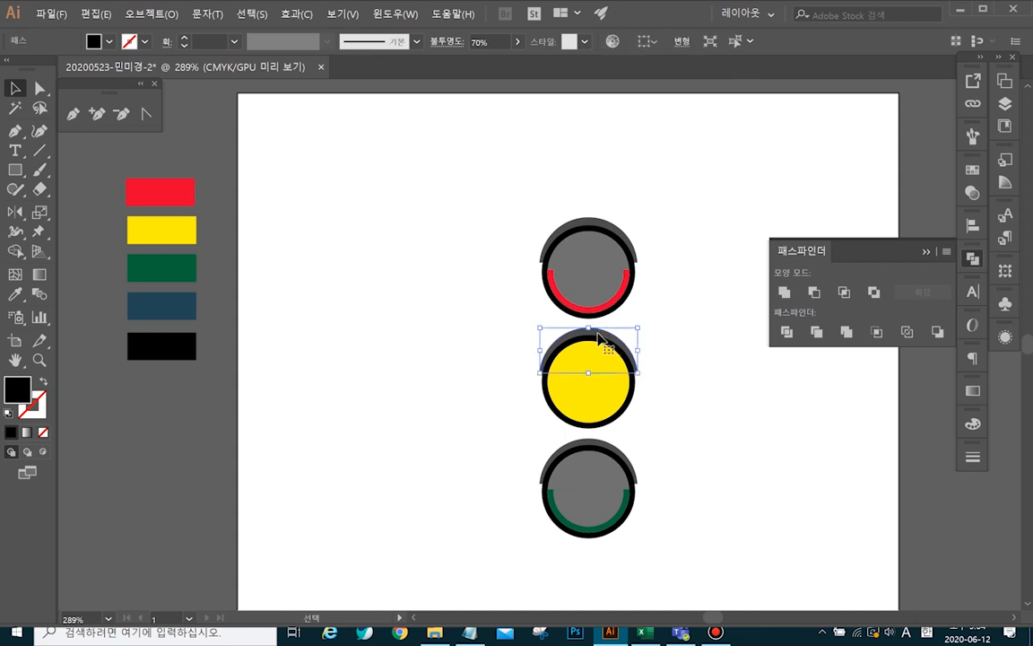
left_click_drag(499, 41, 452, 46)
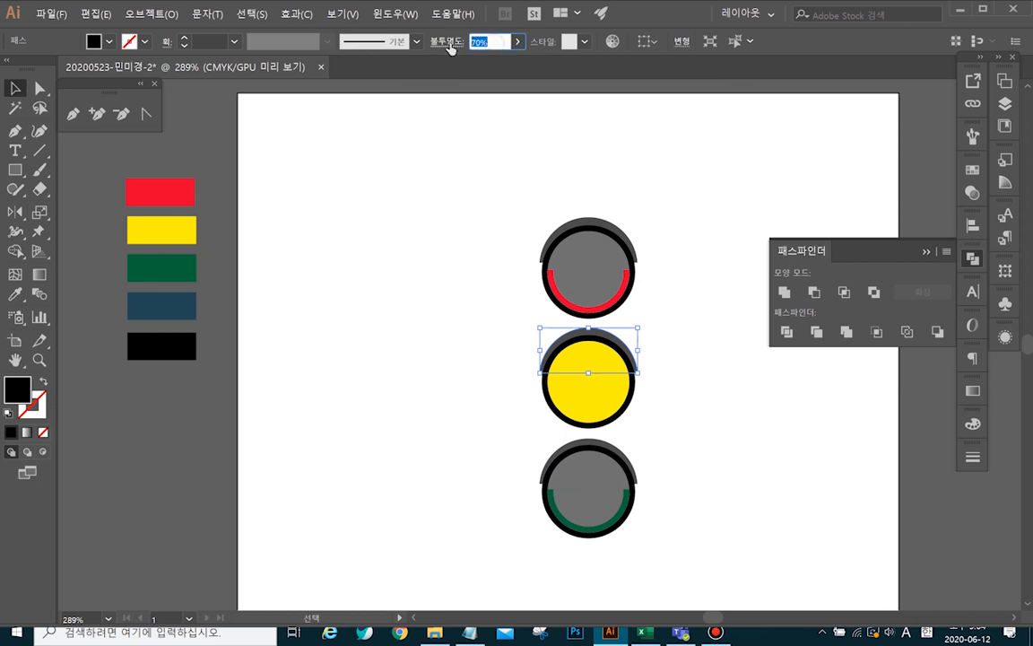
type("100")
left_click(667, 191)
left_click(698, 357)
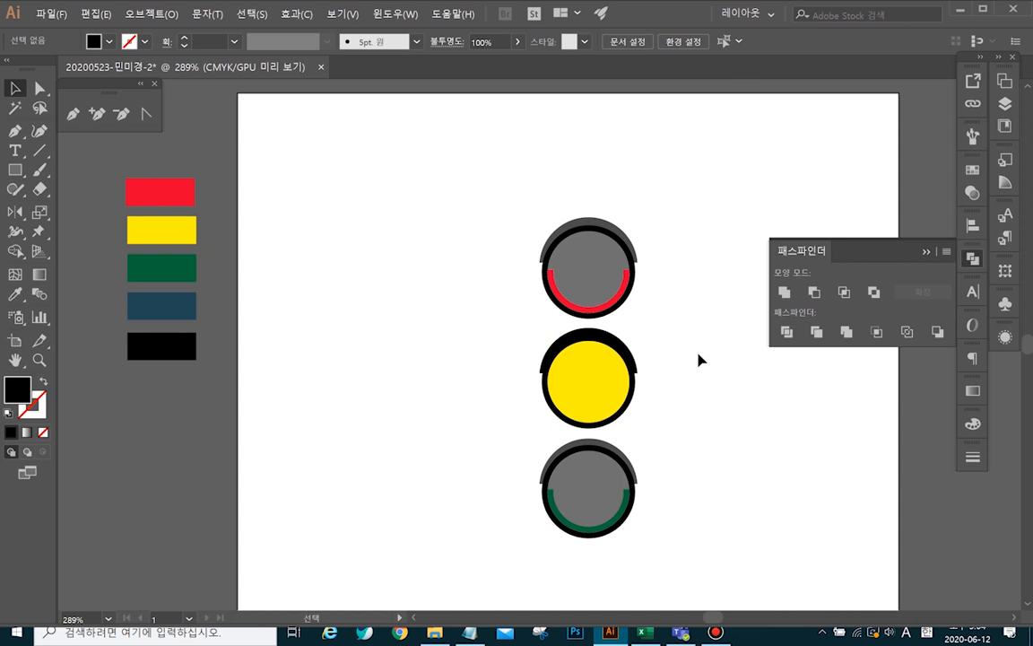
- Group the three lights with their shades, scale the group down slightly and shift it a little up and left
left_click_drag(482, 184, 724, 576)
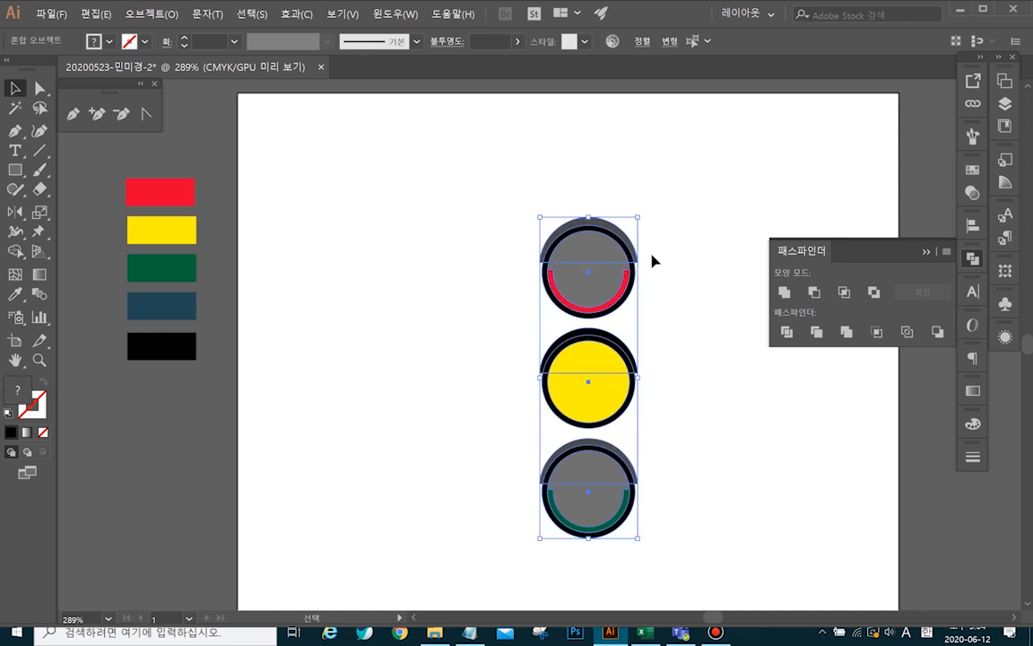
key("ctrl+g")
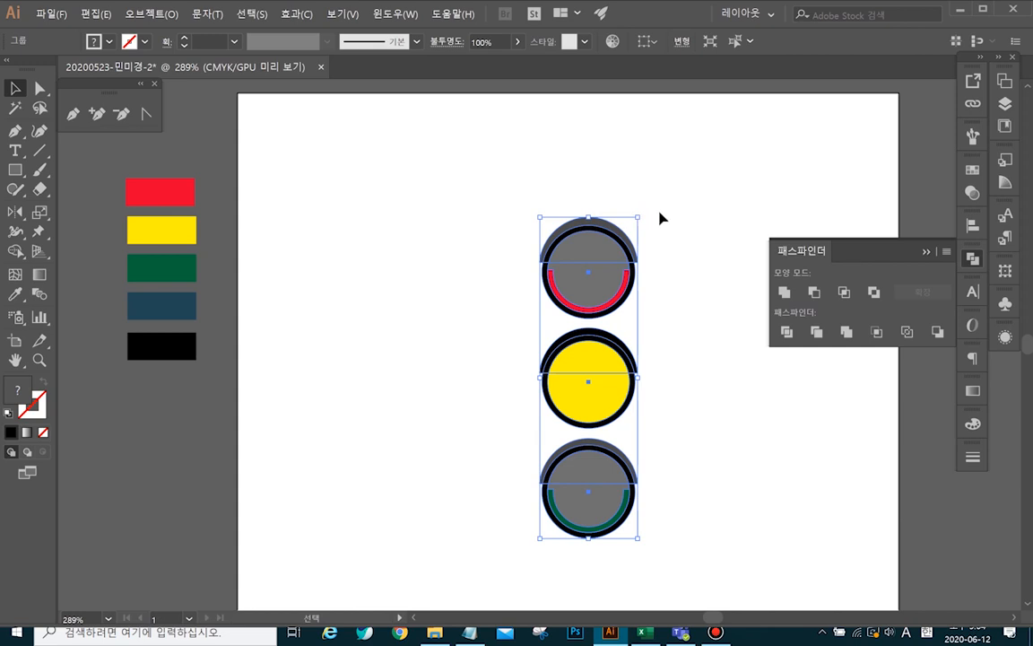
left_click_drag(638, 216, 634, 230)
mouse_move(619, 282)
left_mouse_down()
mouse_move(616, 231)
mouse_move(604, 269)
left_mouse_up()
left_click(674, 305)
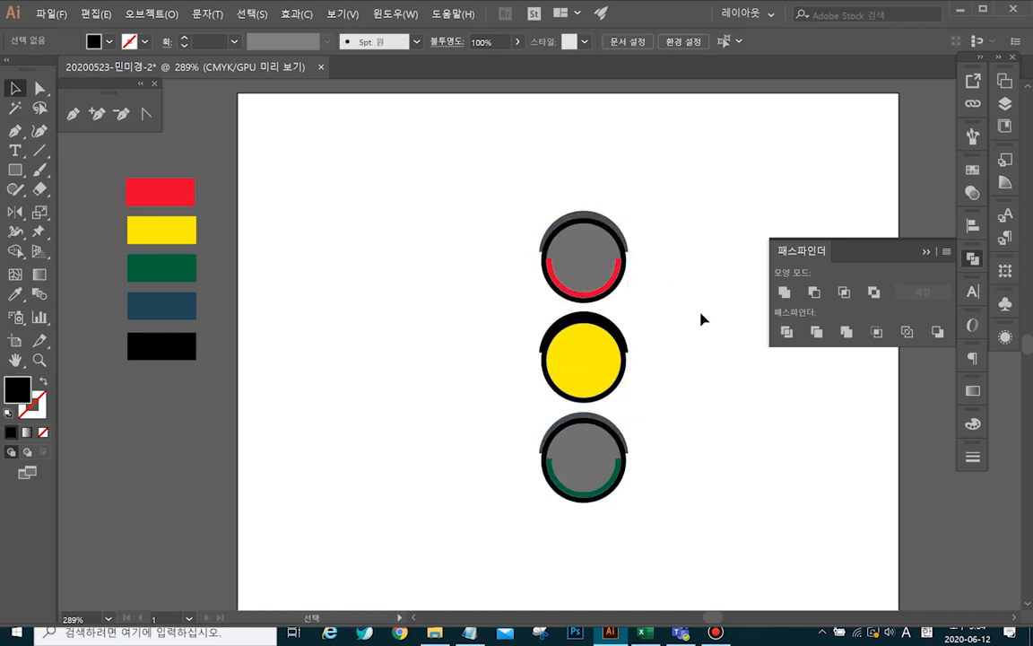
- Draw a tall black rounded rectangle enclosing all three lights and send it to the back
left_click(18, 172)
left_click_drag(21, 177, 71, 189)
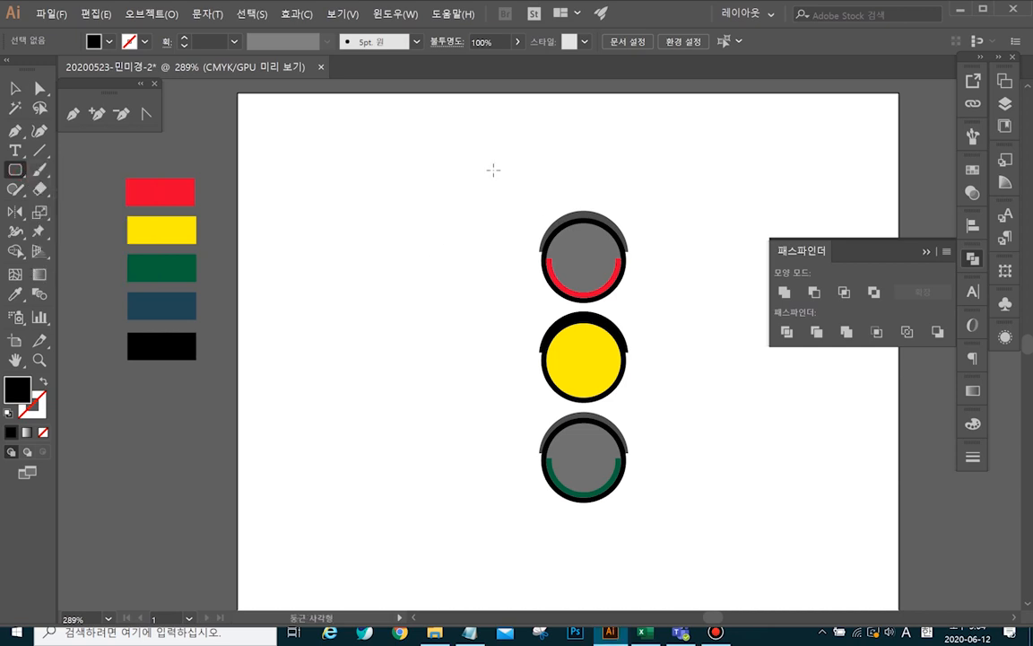
left_click_drag(509, 186, 648, 538)
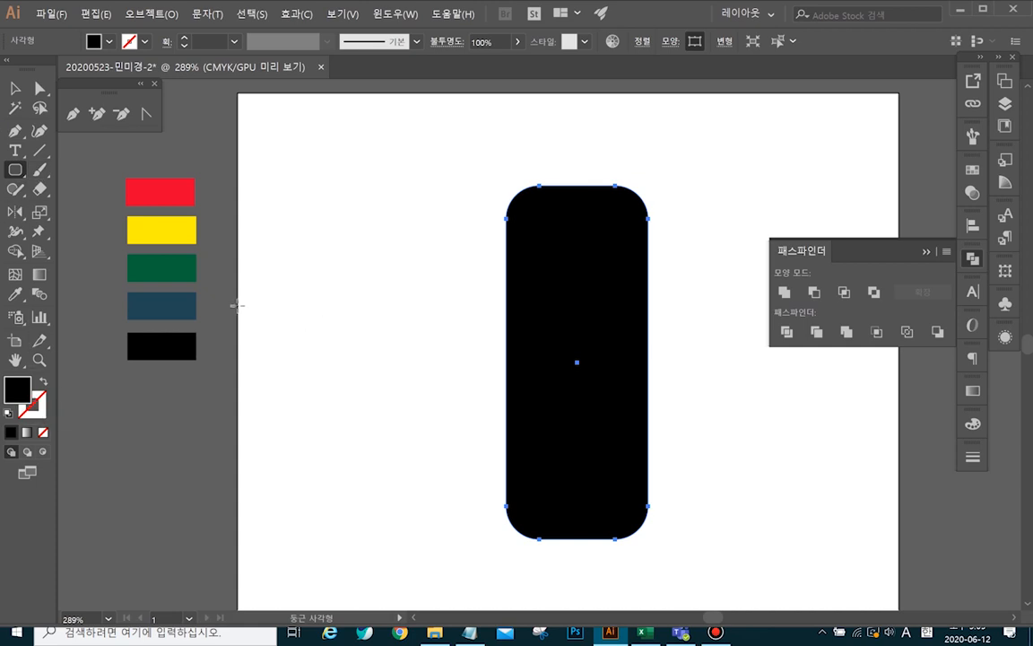
key("ctrl")
key("ctrl+shift+bracketleft")
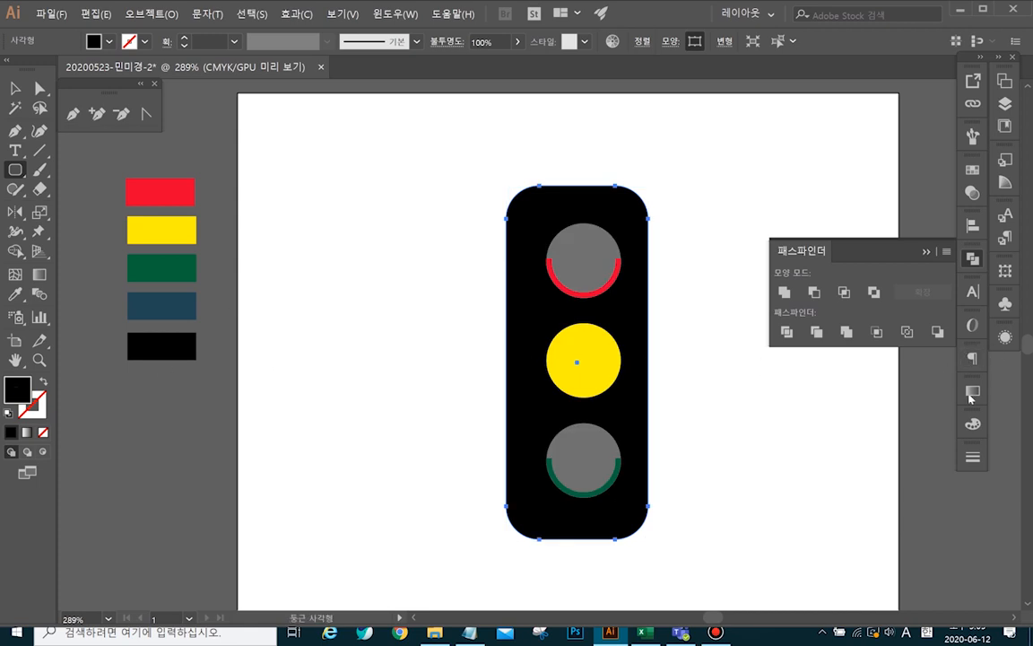
- Fill the rounded rectangle with a white-to-black linear gradient and switch the black stop's colour mode to CMYK
left_click(28, 433)
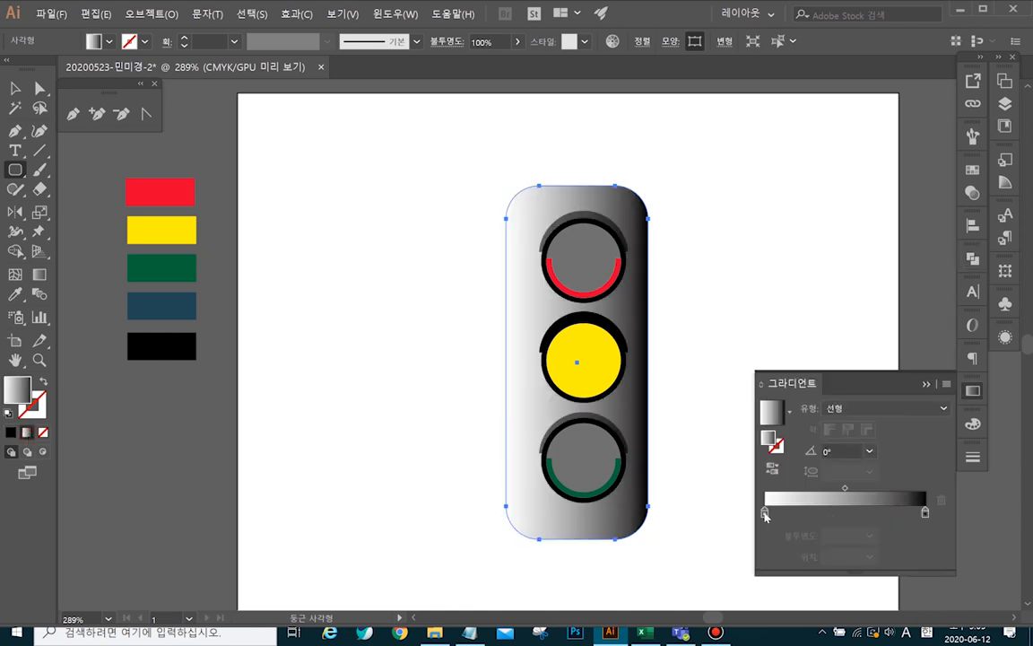
left_click(765, 513)
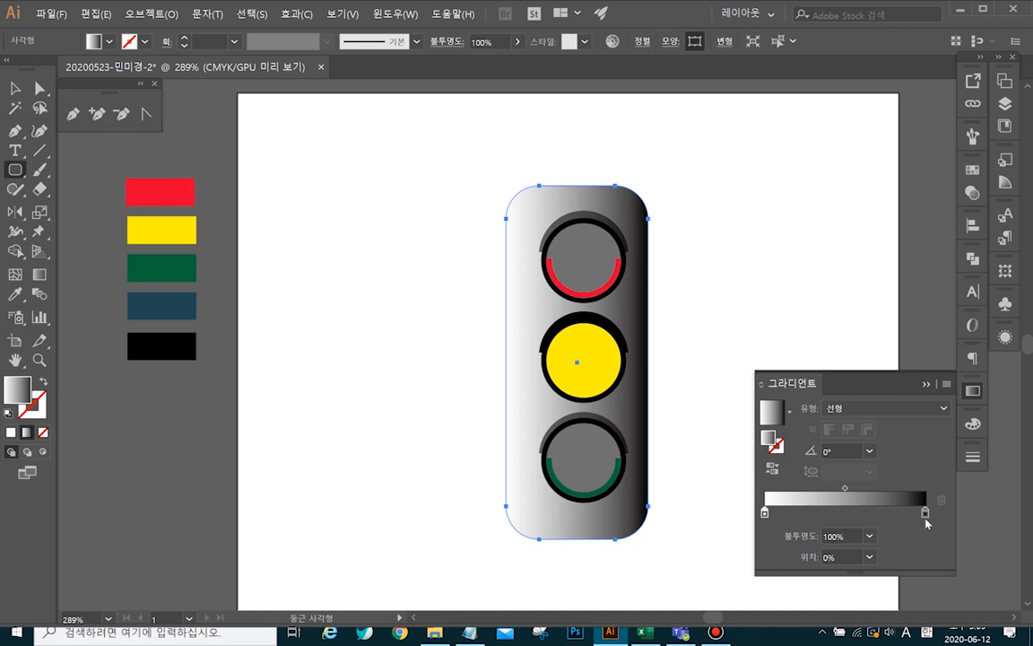
double_click(926, 514)
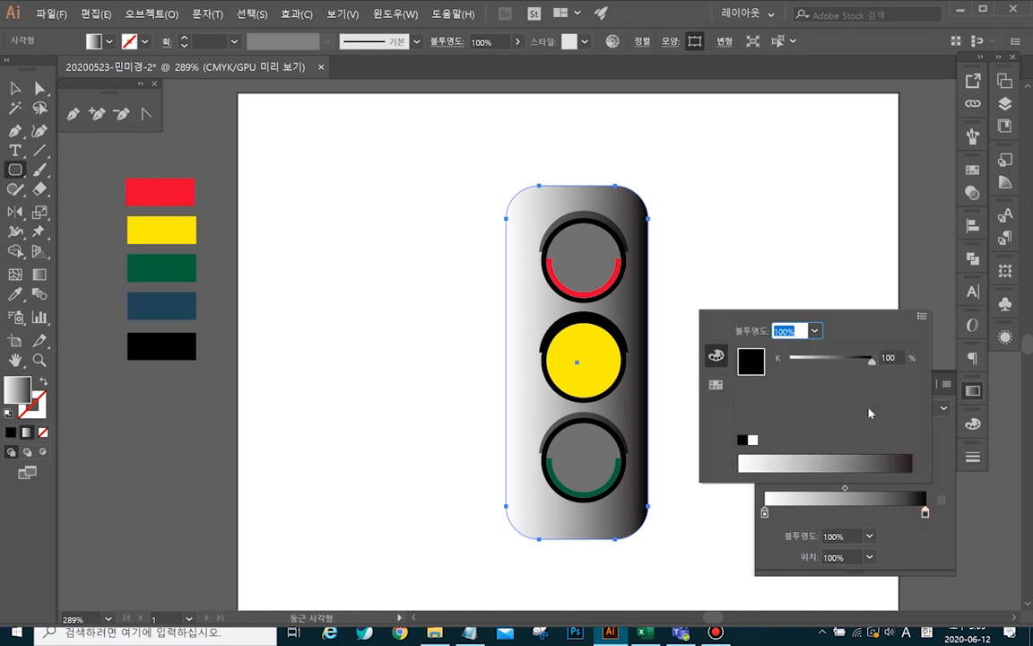
left_click(921, 317)
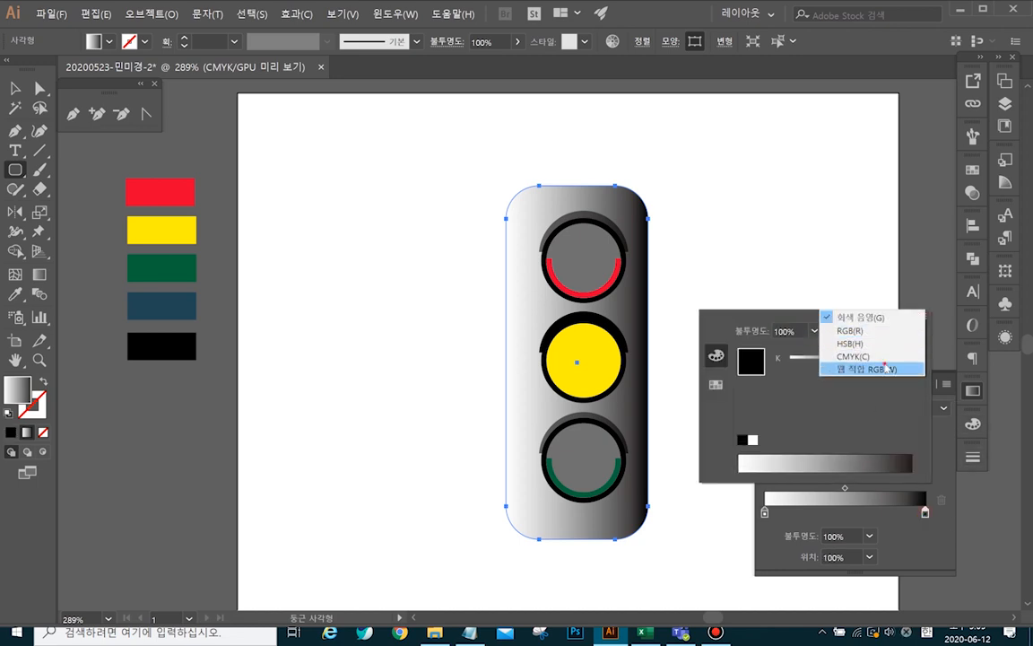
left_click(872, 371)
left_click(922, 318)
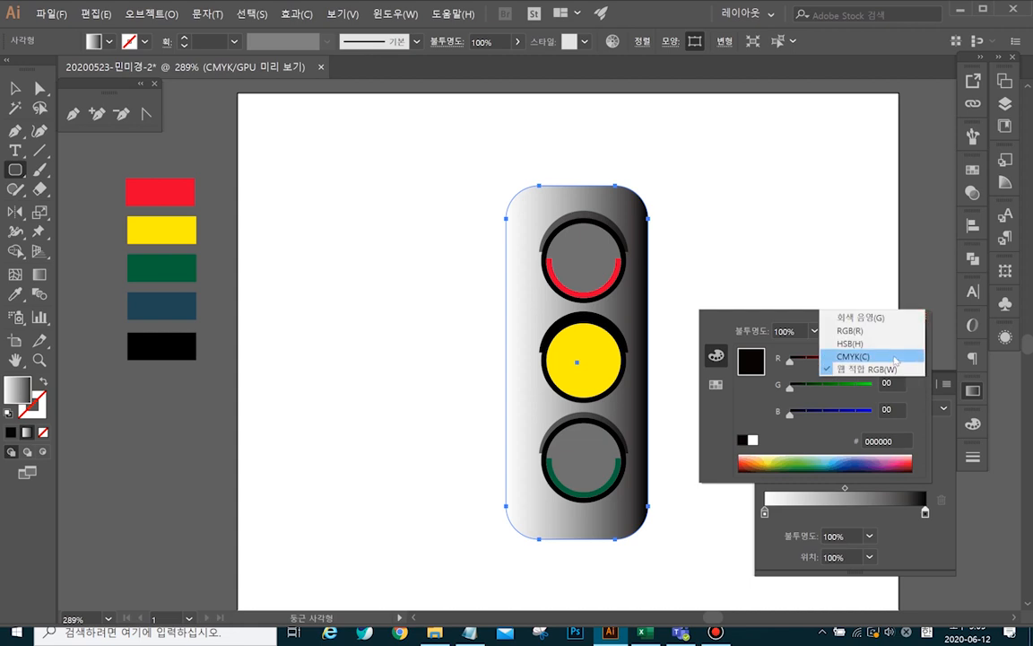
left_click(892, 357)
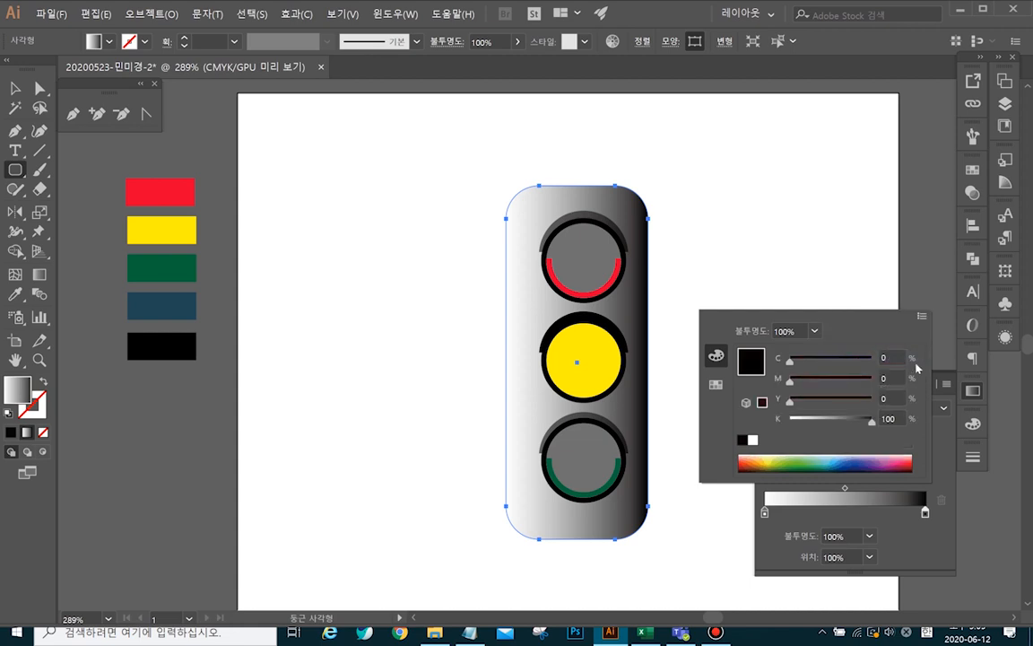
- Set the gradient's black stop to C 70% and K 0%
left_click(883, 358)
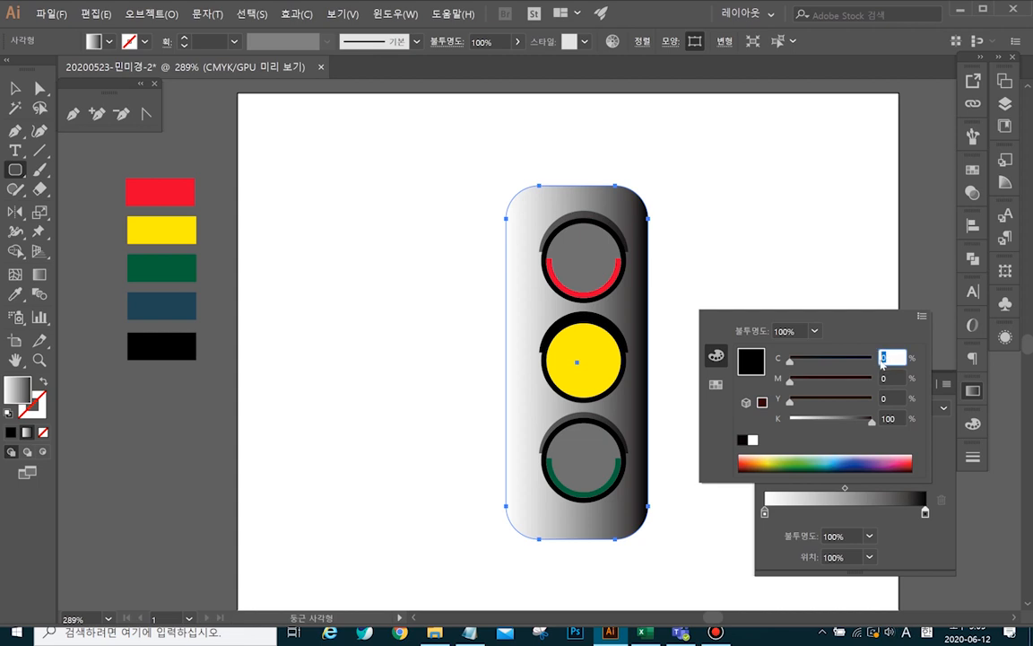
type("70")
left_click(899, 418)
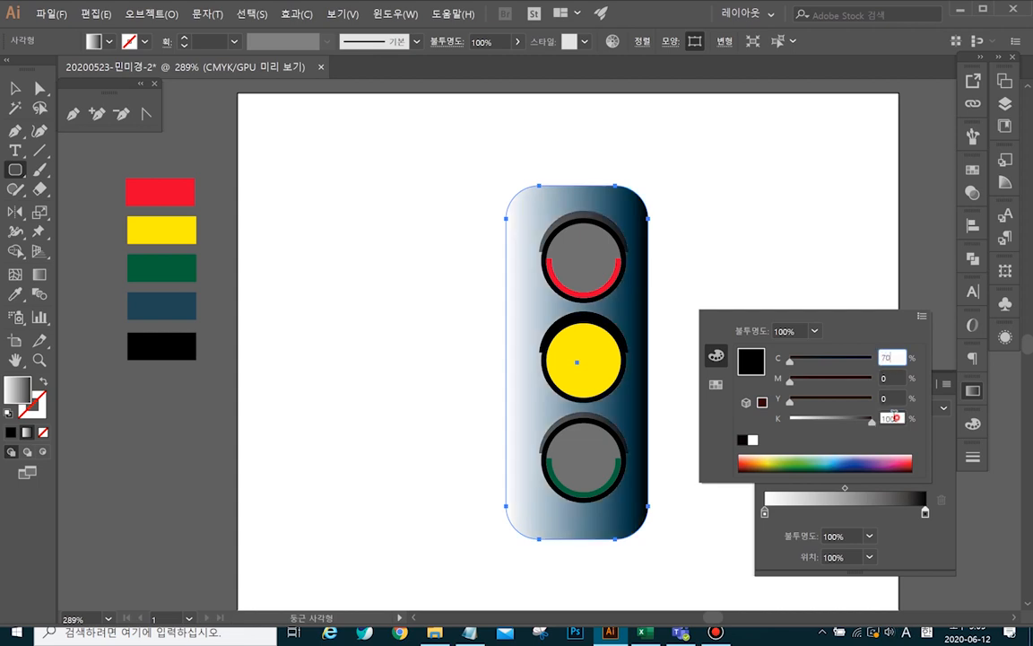
type("0")
key("Return")
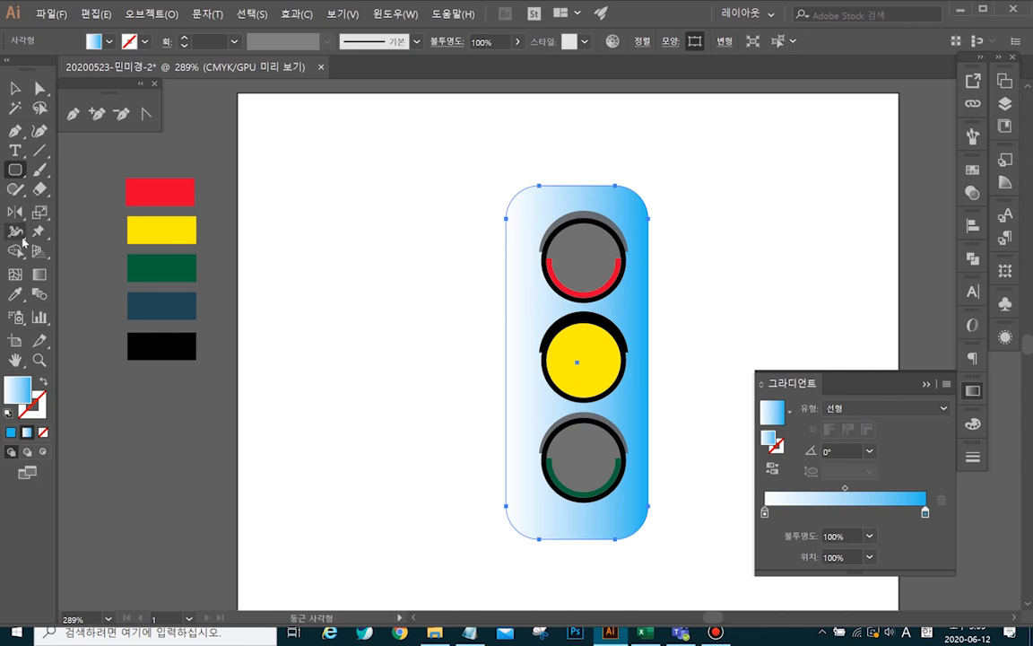
- Reverse the housing's gradient horizontally to 180° so blue starts at its left edge and fades to white at its right
left_click(38, 273)
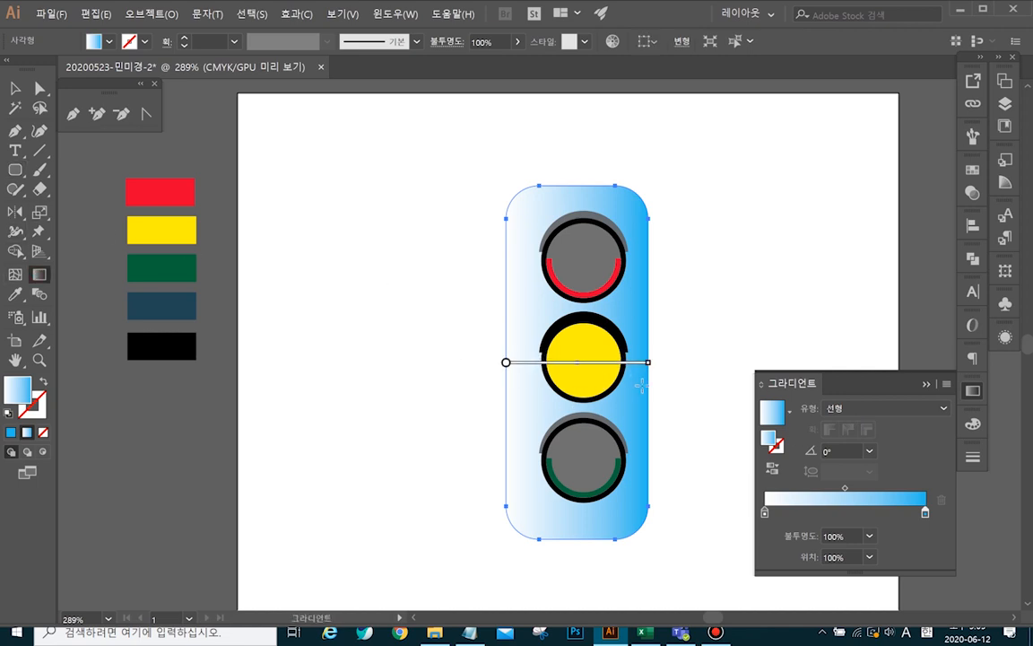
mouse_move(514, 386)
left_mouse_down()
mouse_move(636, 392)
mouse_move(518, 387)
left_mouse_up()
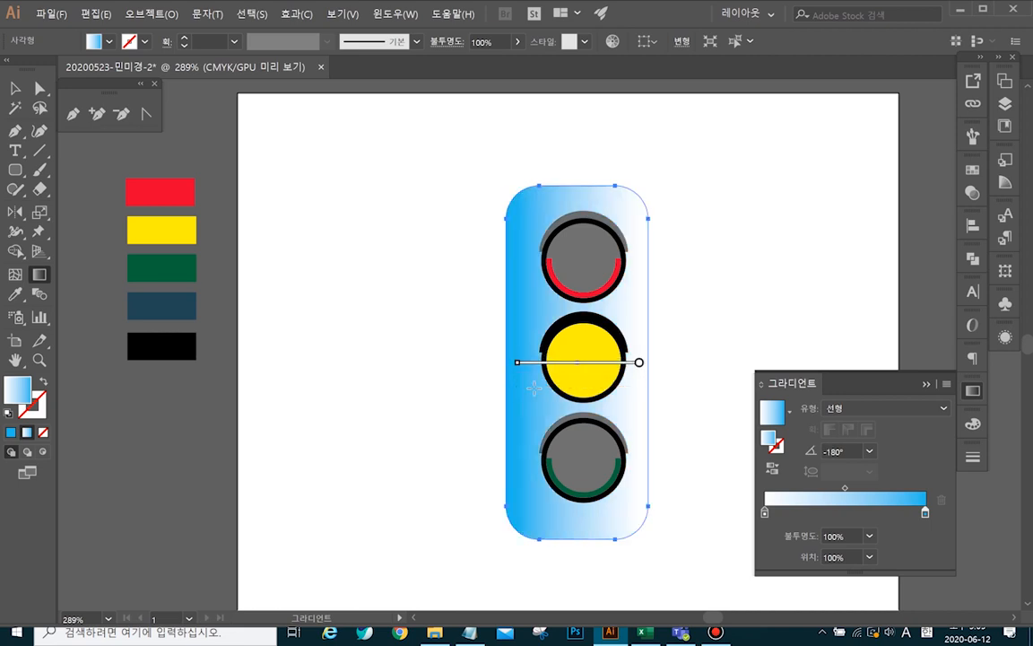
left_click_drag(642, 382, 504, 381)
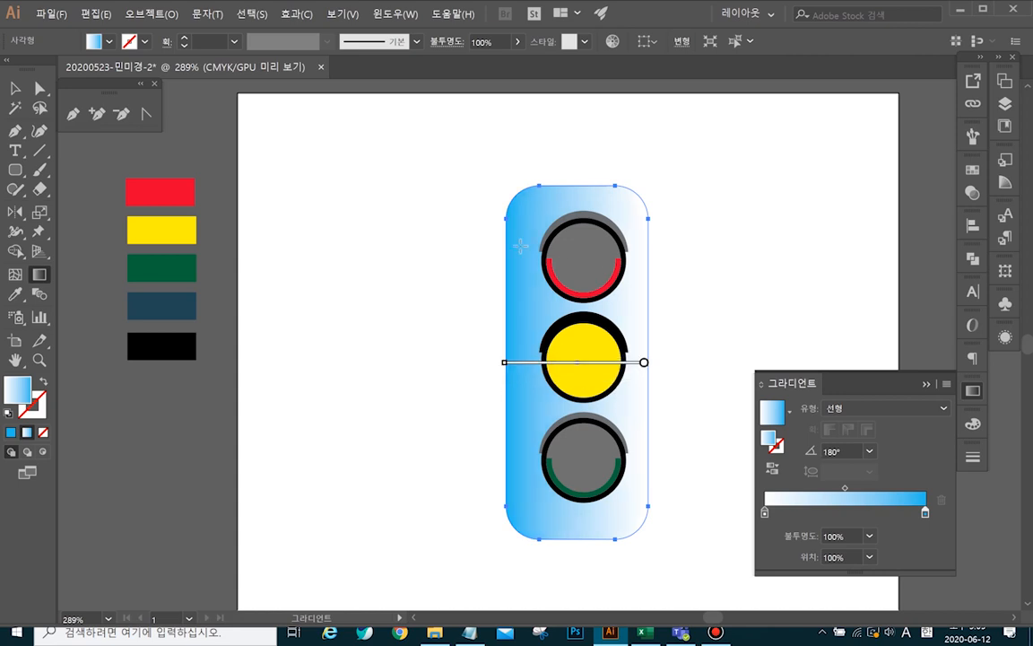
- Align the grouped lights and the rounded rectangle on their horizontal centres
left_click(16, 88)
left_click_drag(479, 151, 702, 571)
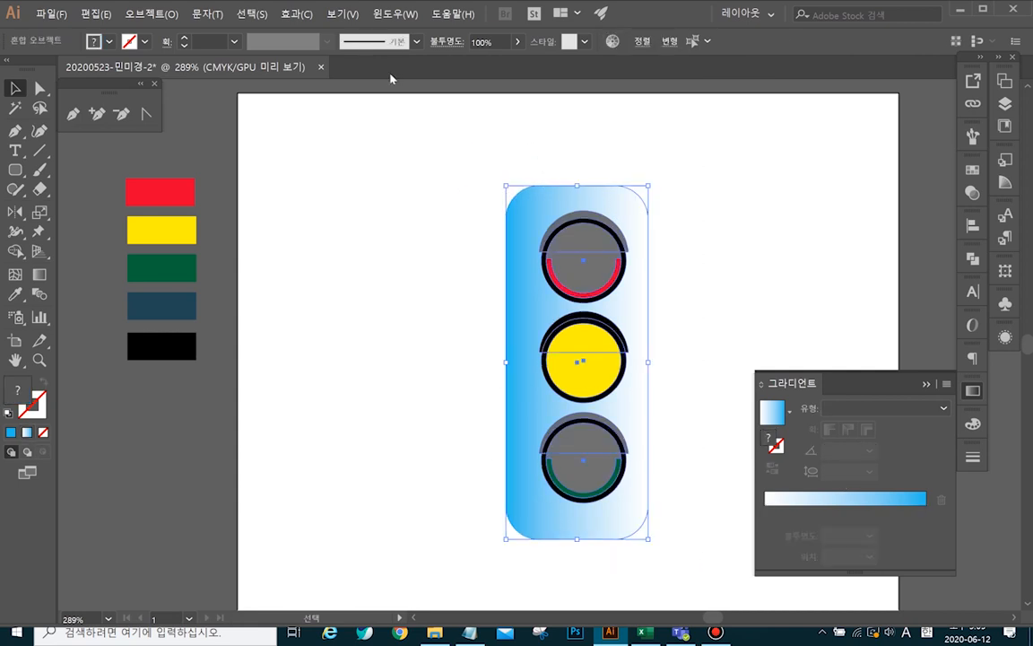
left_click(643, 41)
left_click(508, 86)
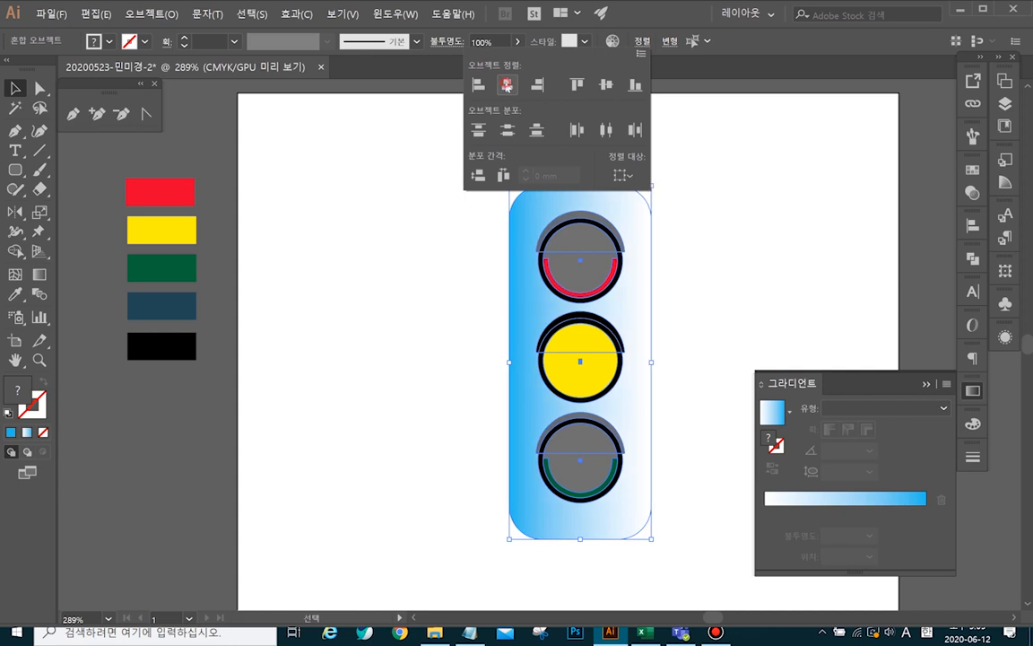
left_click(722, 213)
left_click(732, 242)
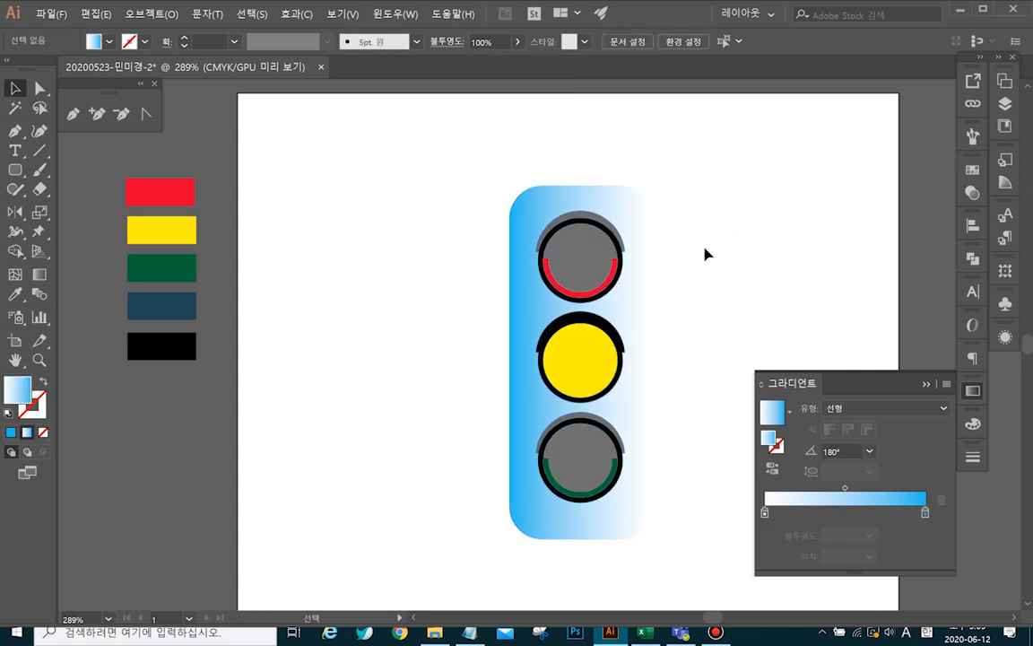
- Shrink the gradient-filled rounded rectangle slightly and proportionally about its centre
left_click(526, 213)
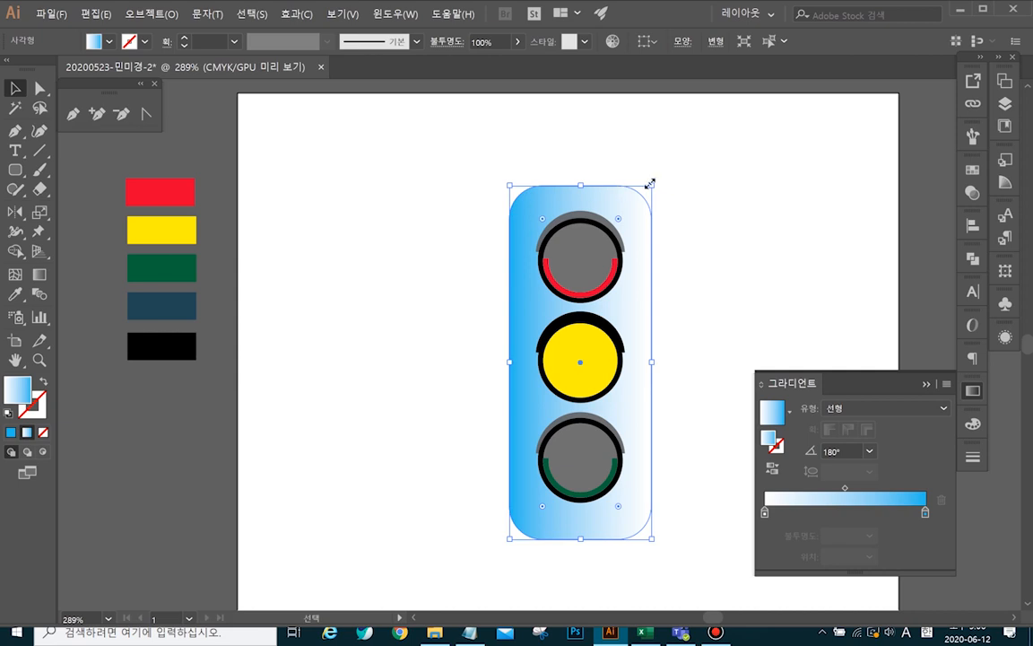
left_click_drag(650, 184, 648, 189)
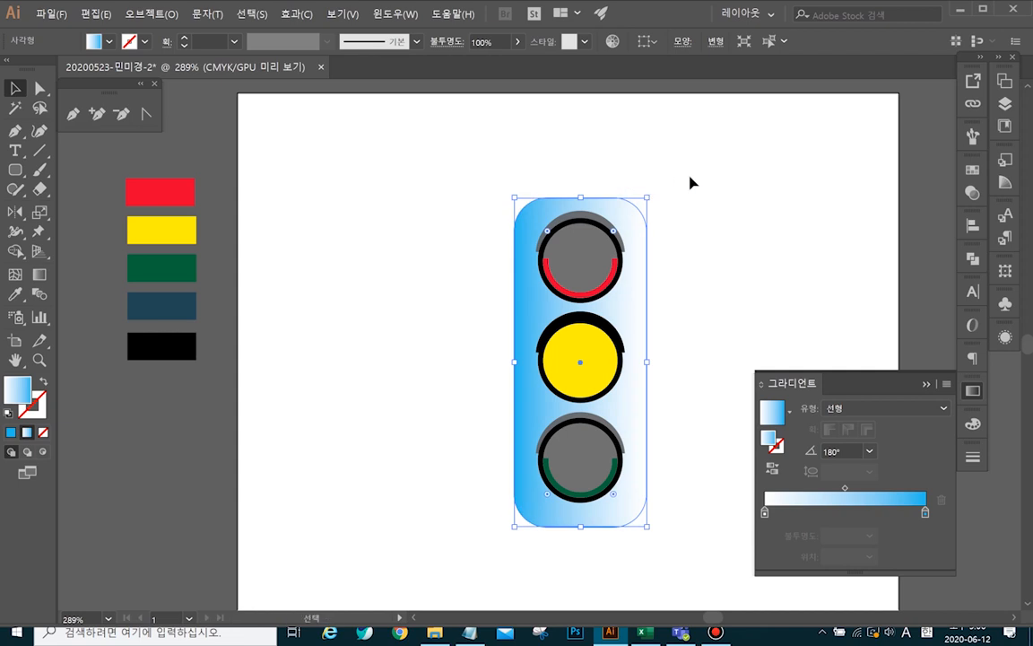
- Give the gradient-filled housing a dark grey stroke with K set to 80%
left_click(718, 180)
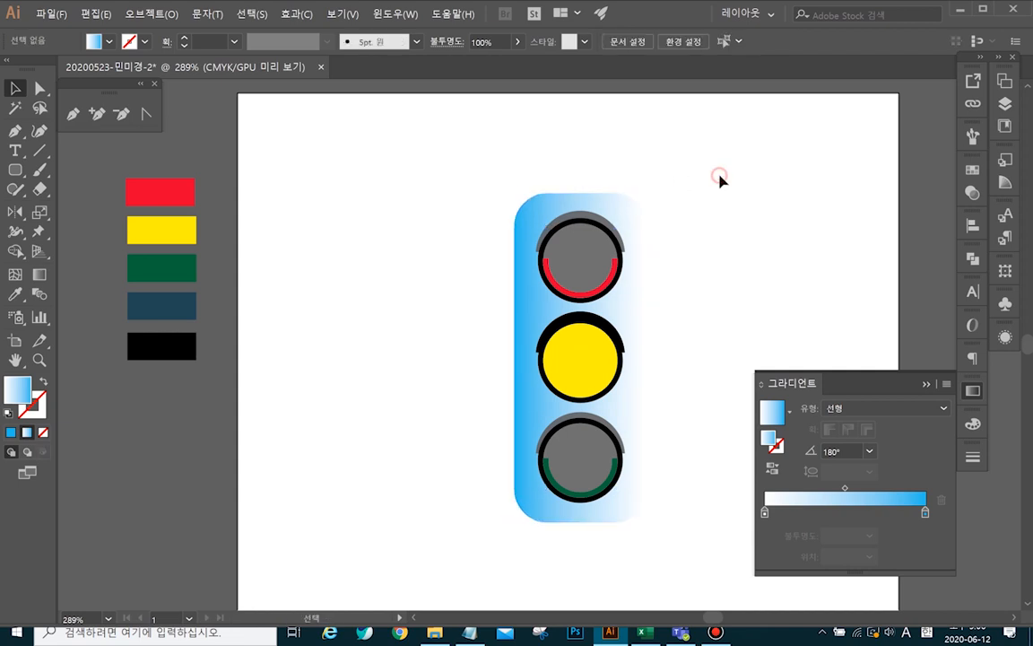
left_click(608, 212)
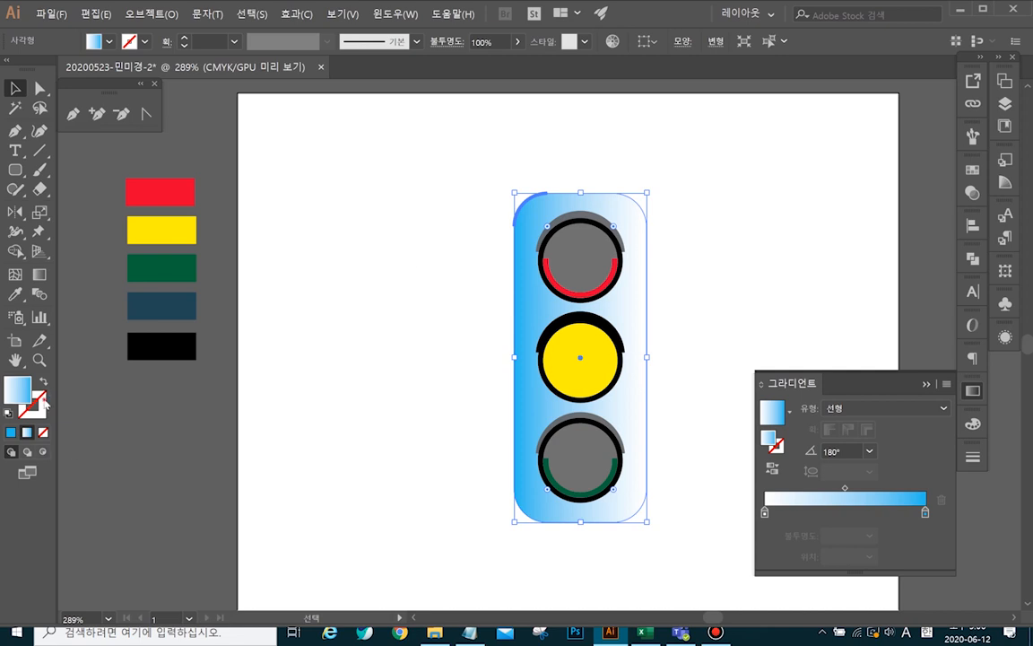
left_click(42, 403)
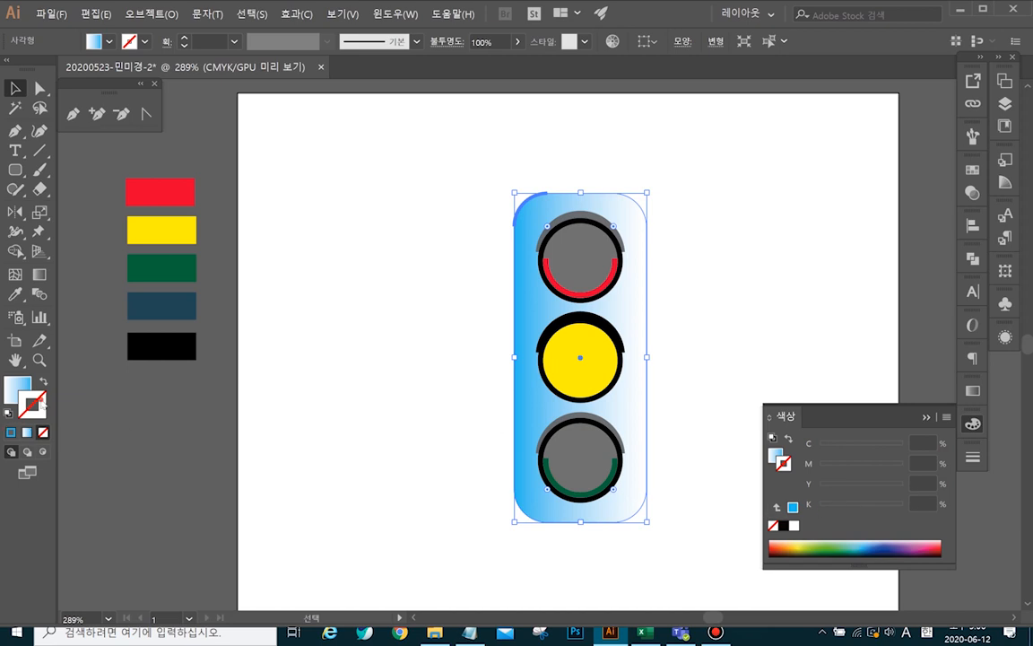
left_click(783, 525)
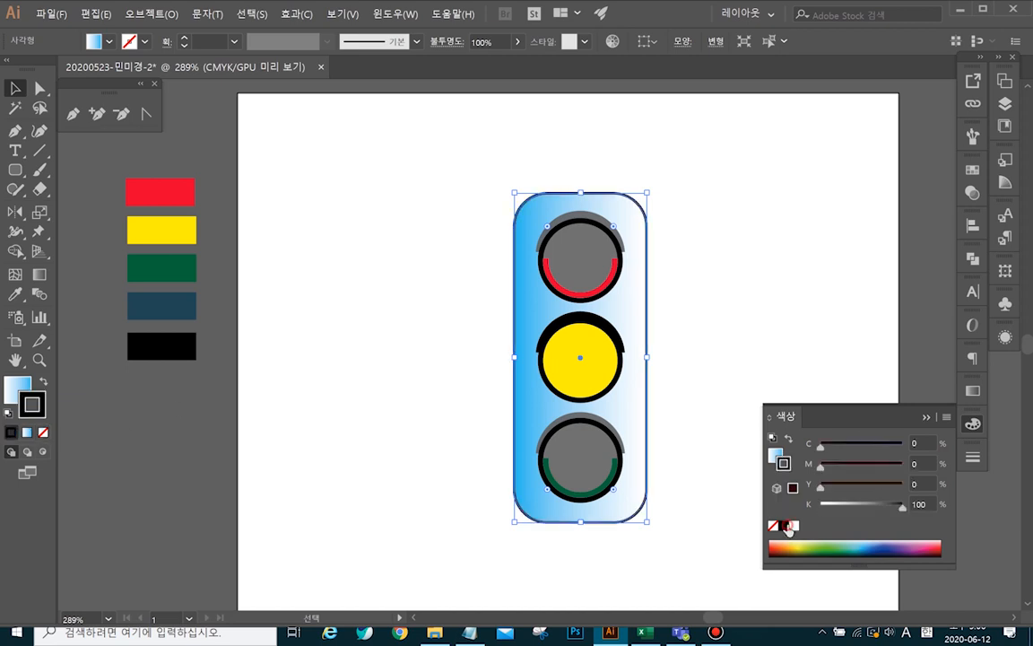
left_click(920, 504)
type("80")
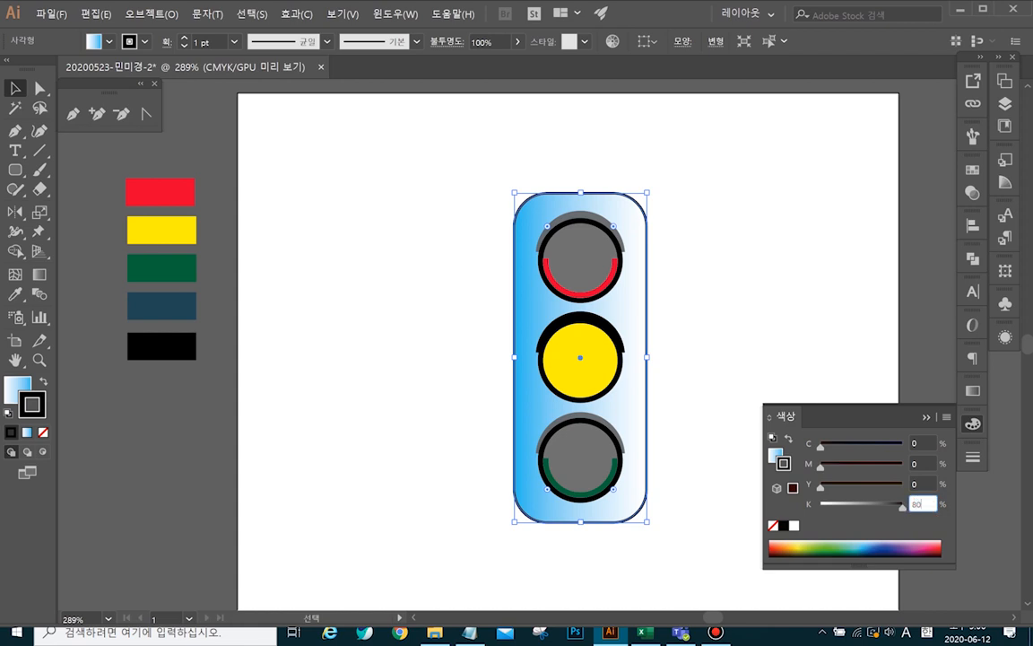
- Set the housing's stroke weight to 3 pt and align the stroke to the outside of the path
left_click(234, 41)
left_click(255, 148)
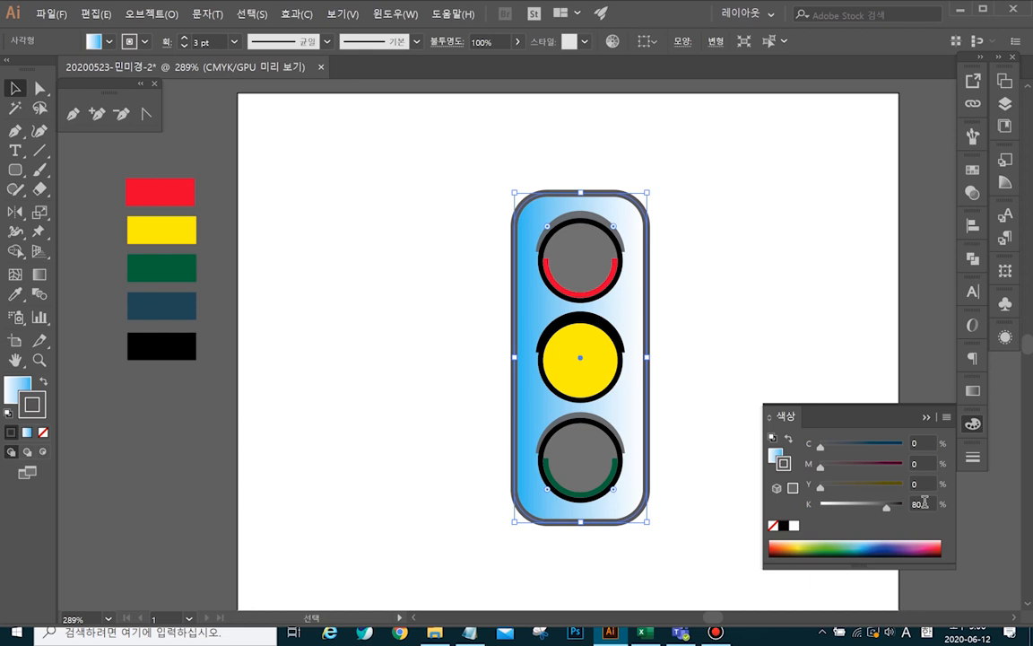
left_click(972, 457)
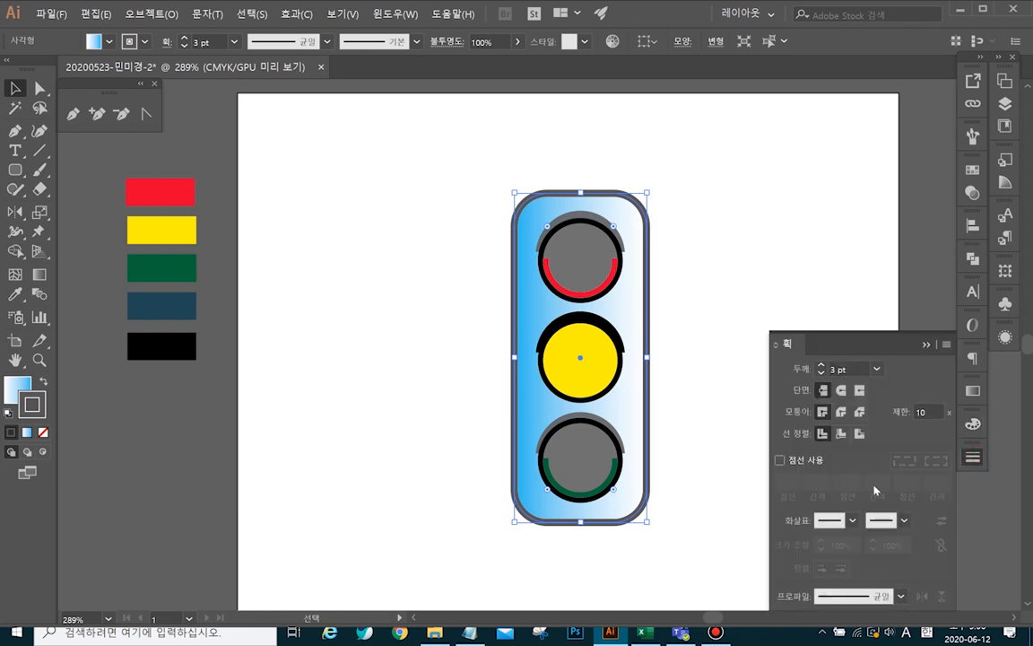
left_click(859, 434)
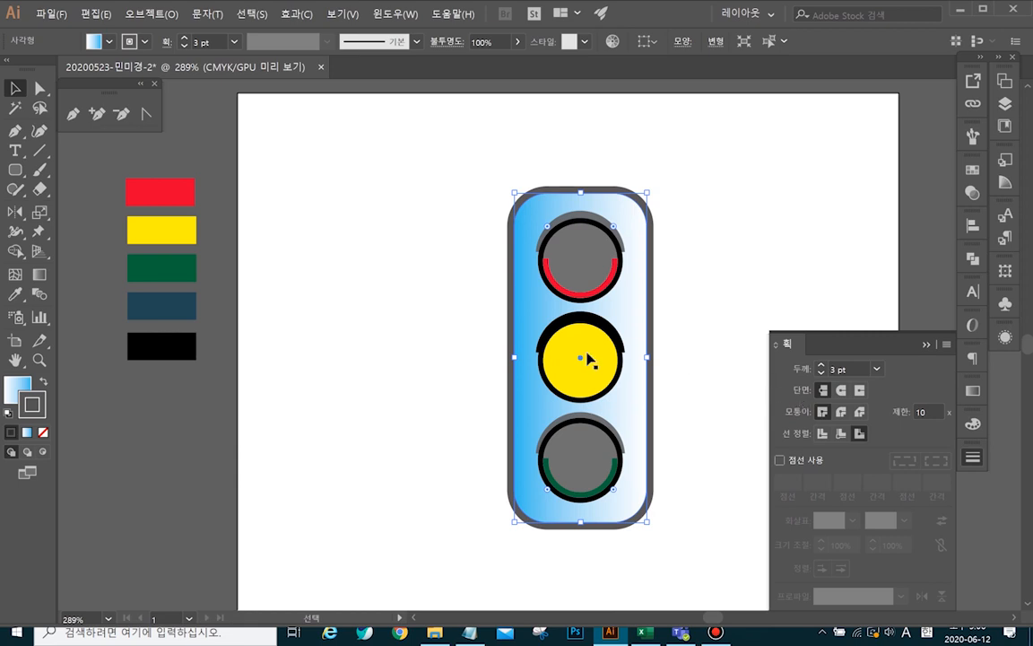
- Offset the housing's path outward by 3 pt with mitred joins and the preview enabled
left_click(150, 10)
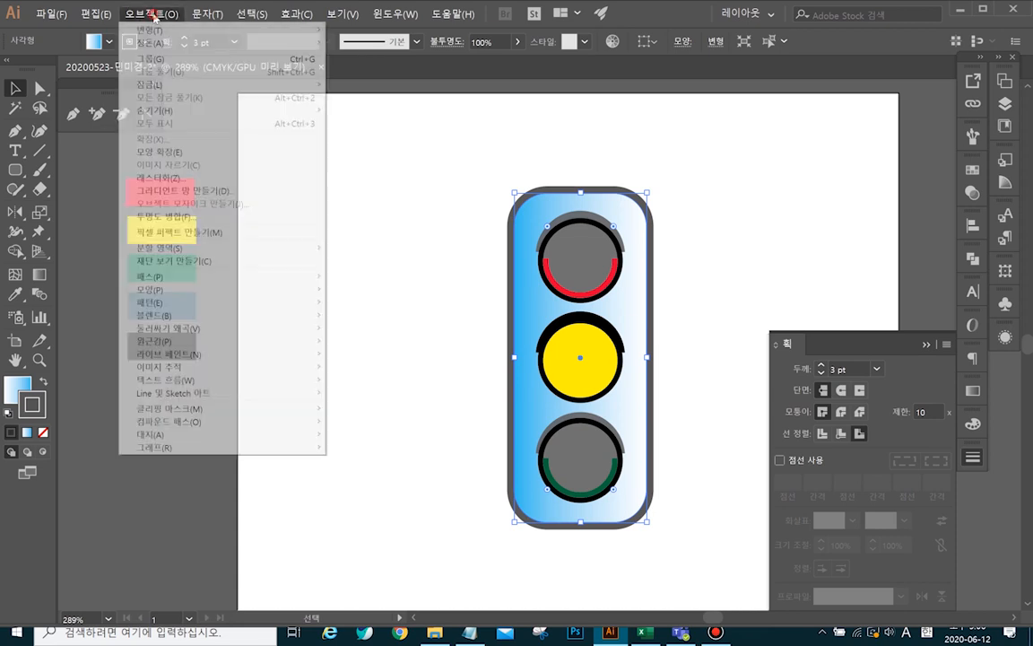
mouse_move(261, 274)
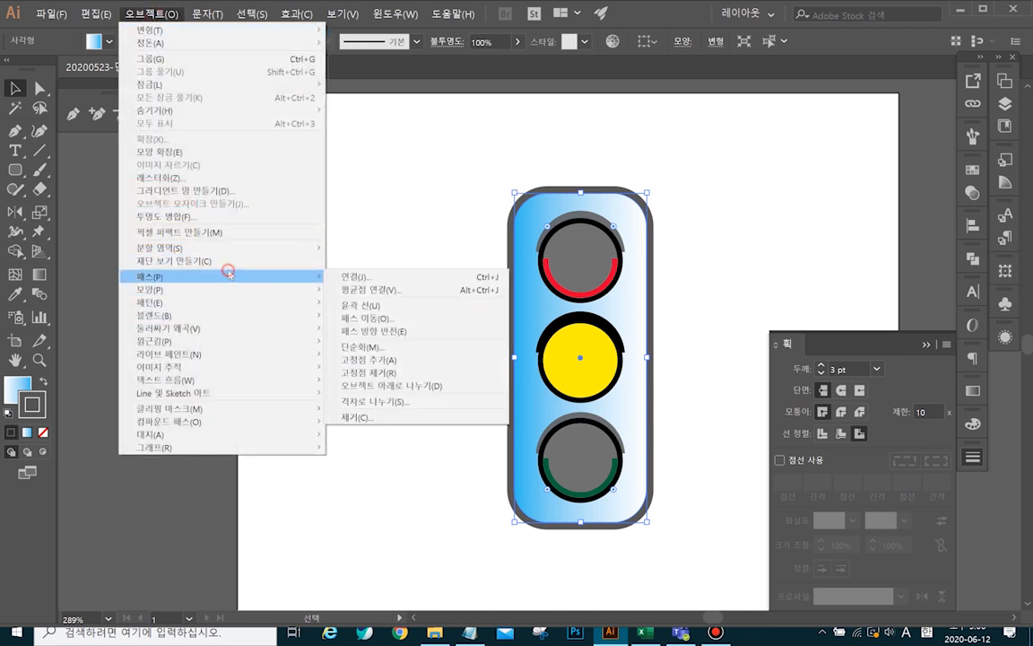
left_click(380, 319)
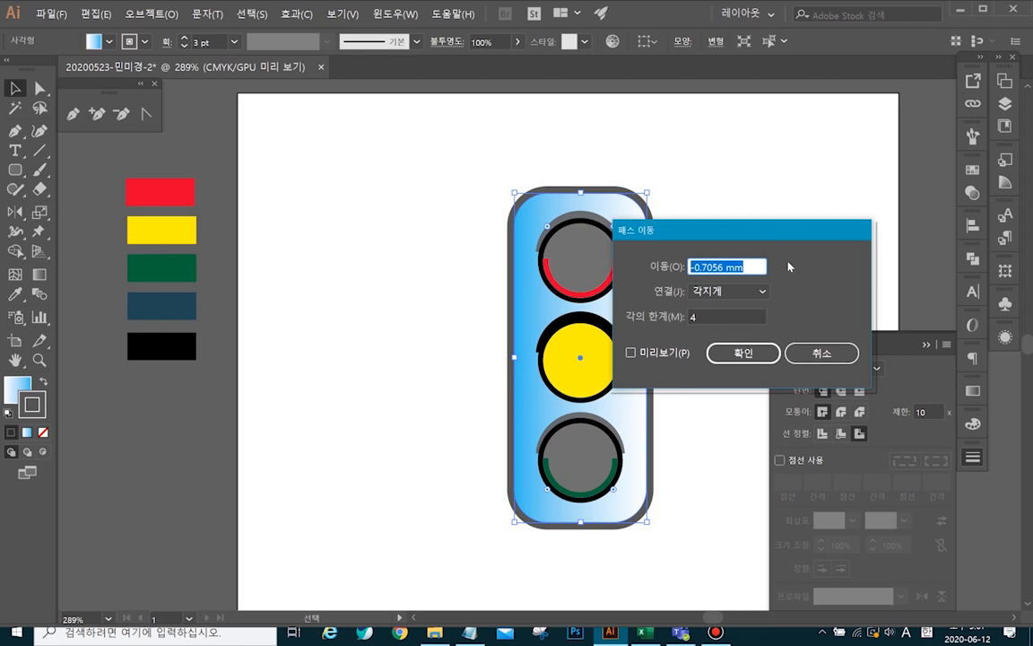
type("3pt")
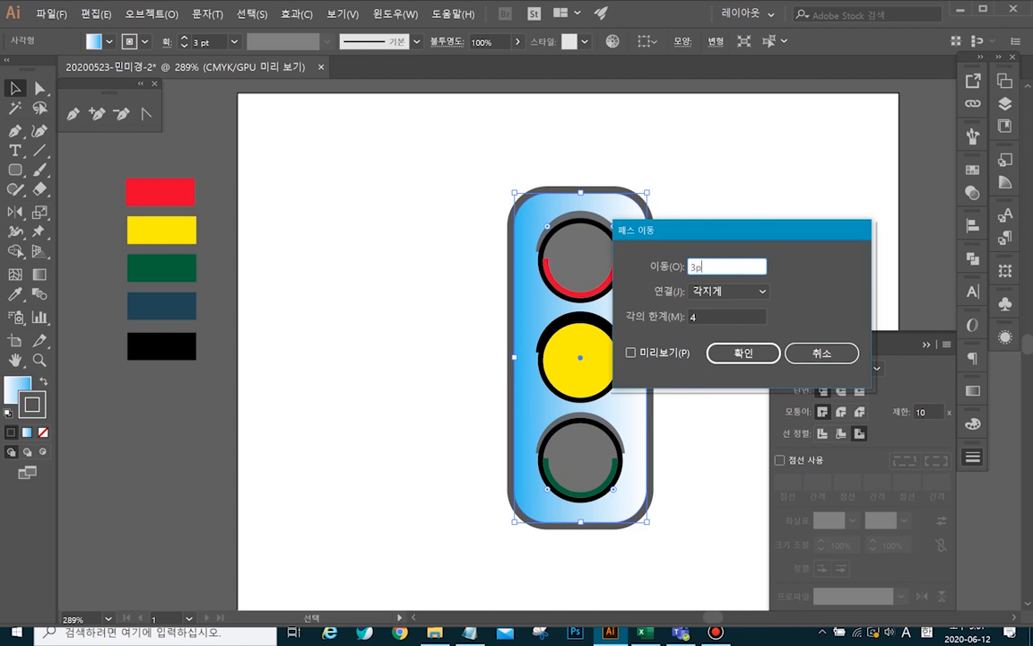
left_click(631, 352)
left_click(741, 354)
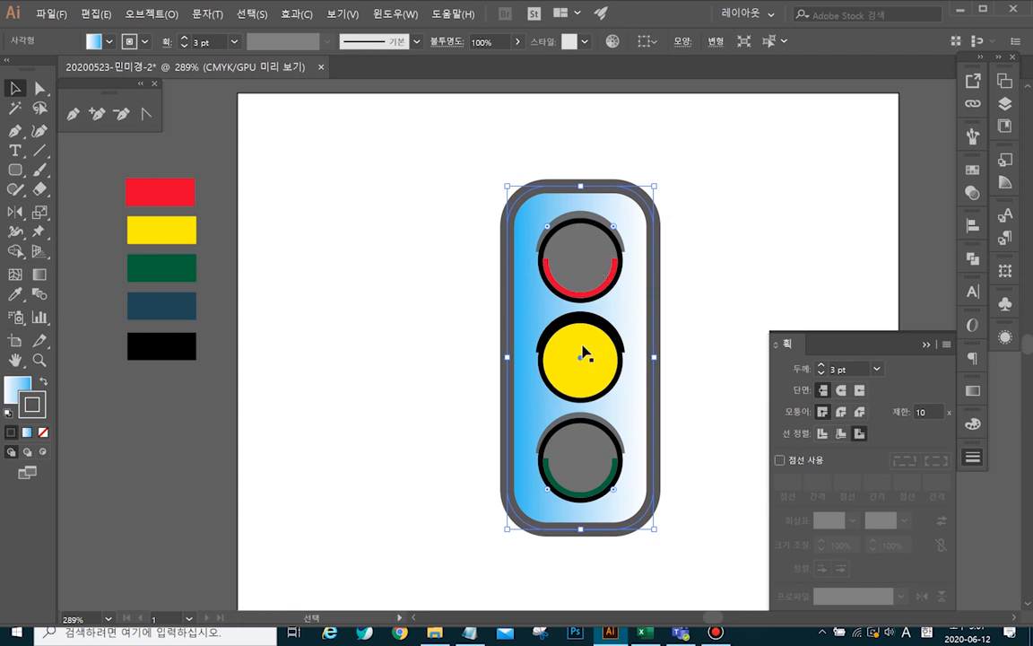
- Set the outer offset housing's stroke to K 100% black and clear the selection
double_click(36, 412)
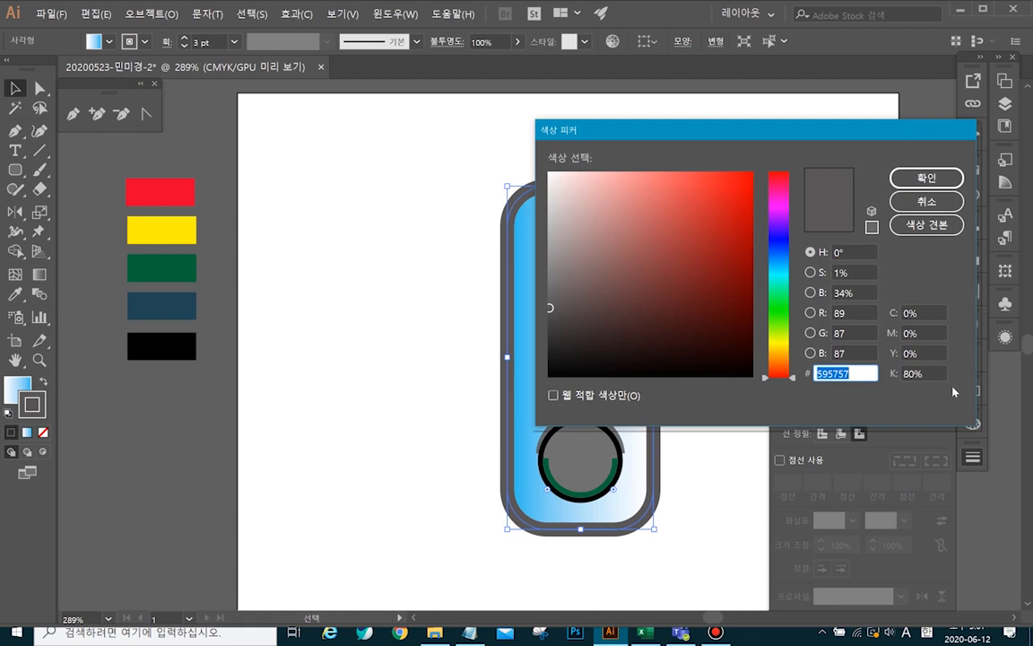
left_click(919, 374)
type("100")
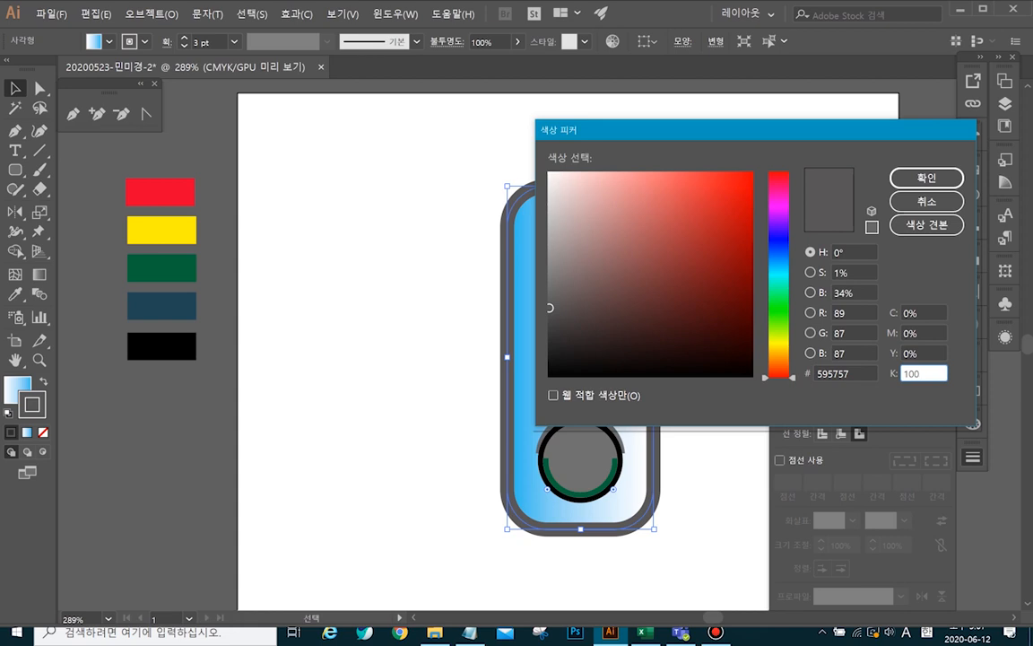
left_click(927, 178)
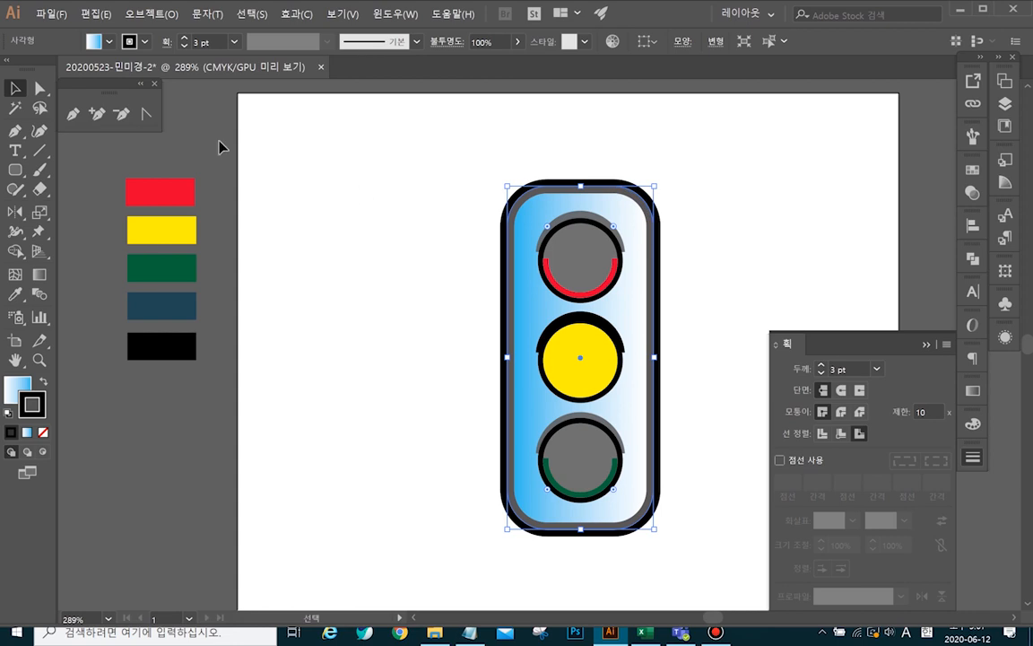
left_click(320, 131)
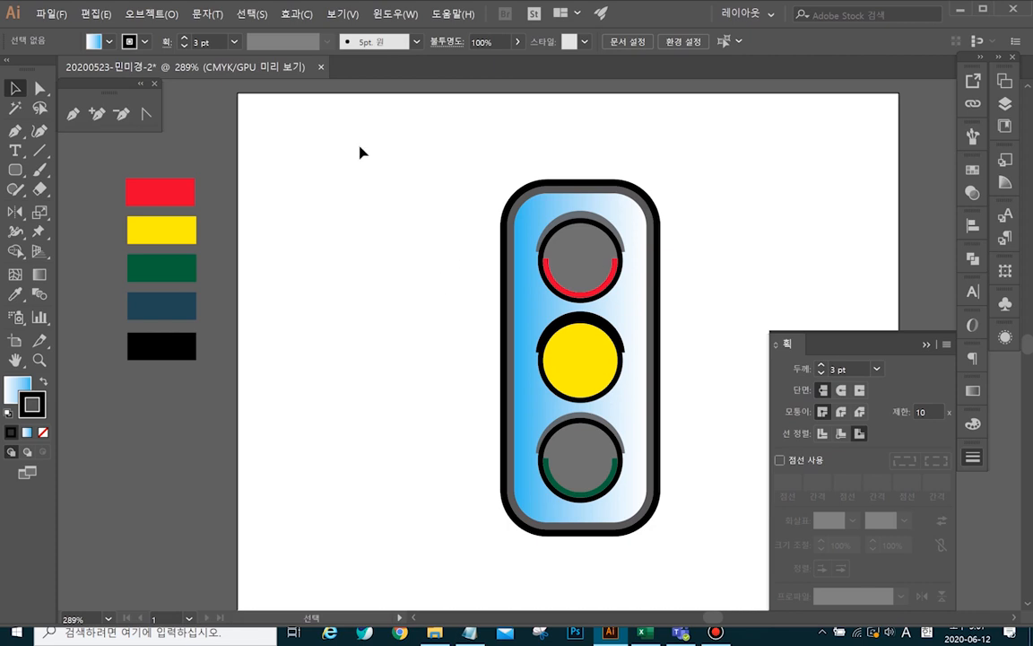
- Move the whole traffic light, housing and lights together, slightly down the artboard
left_click_drag(396, 137, 750, 587)
mouse_move(594, 339)
left_mouse_down()
mouse_move(594, 372)
mouse_move(595, 362)
left_mouse_up()
left_click(691, 270)
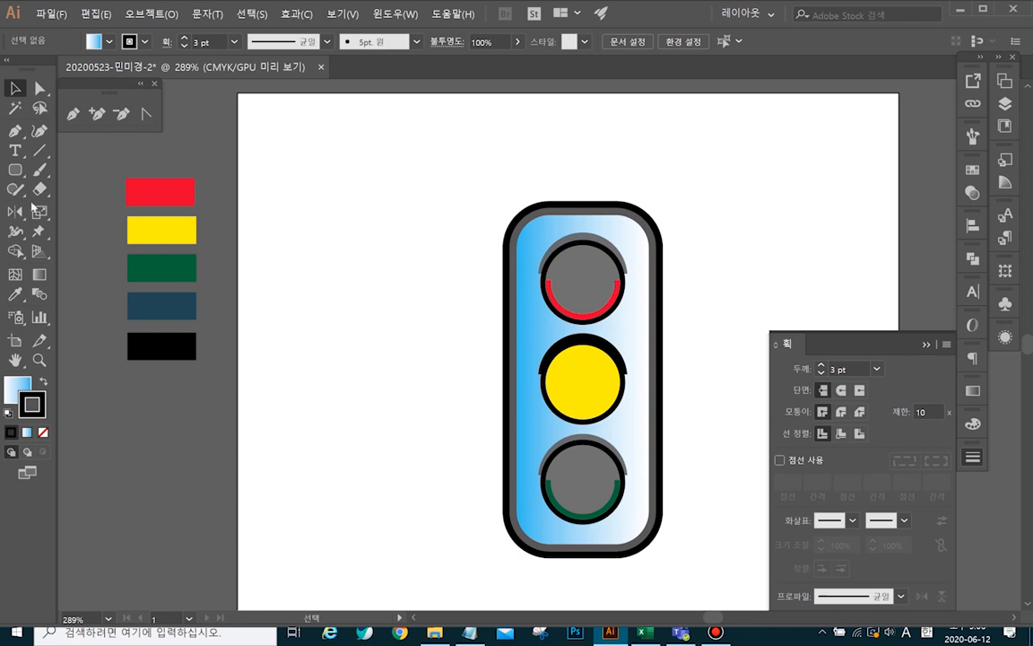
left_click(15, 130)
left_click_drag(429, 158, 614, 421)
key("ctrl+z")
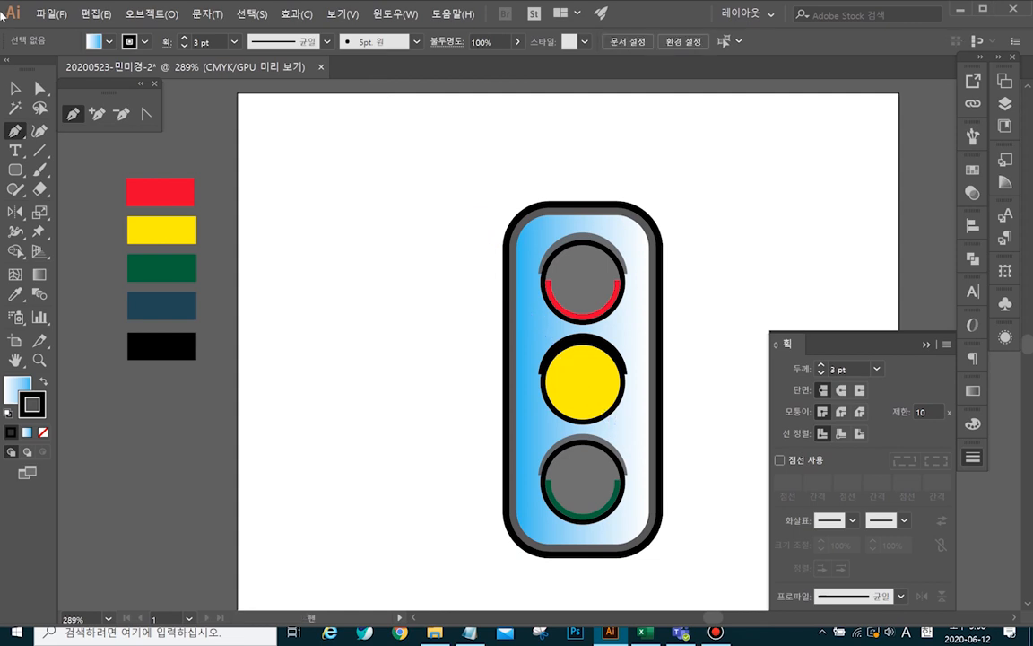
left_click(15, 87)
left_click_drag(459, 175, 718, 583)
key("a")
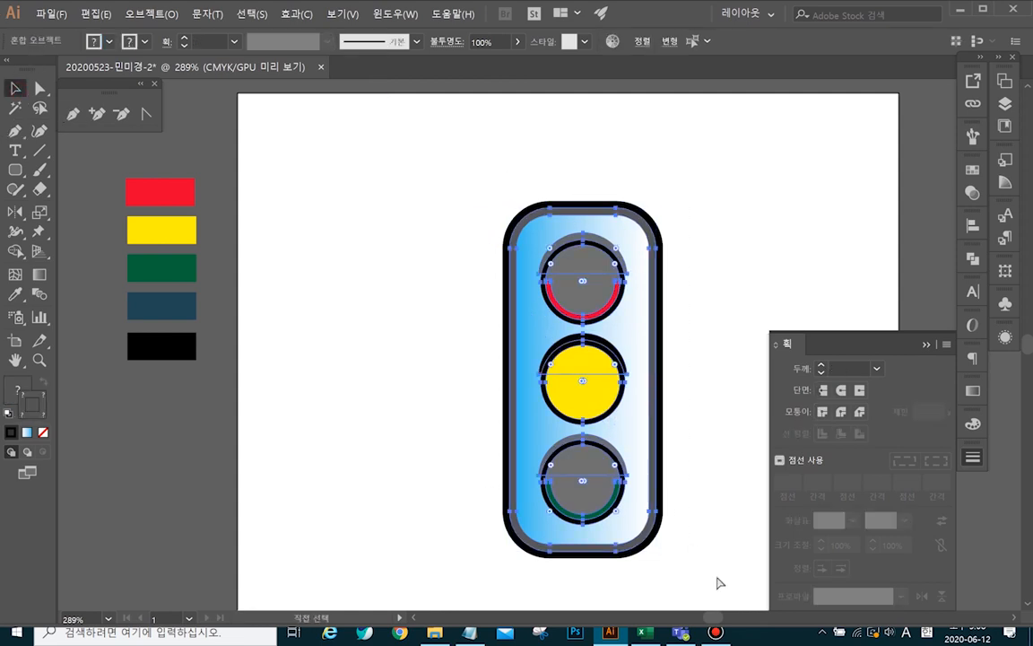
key("v")
left_click(718, 583)
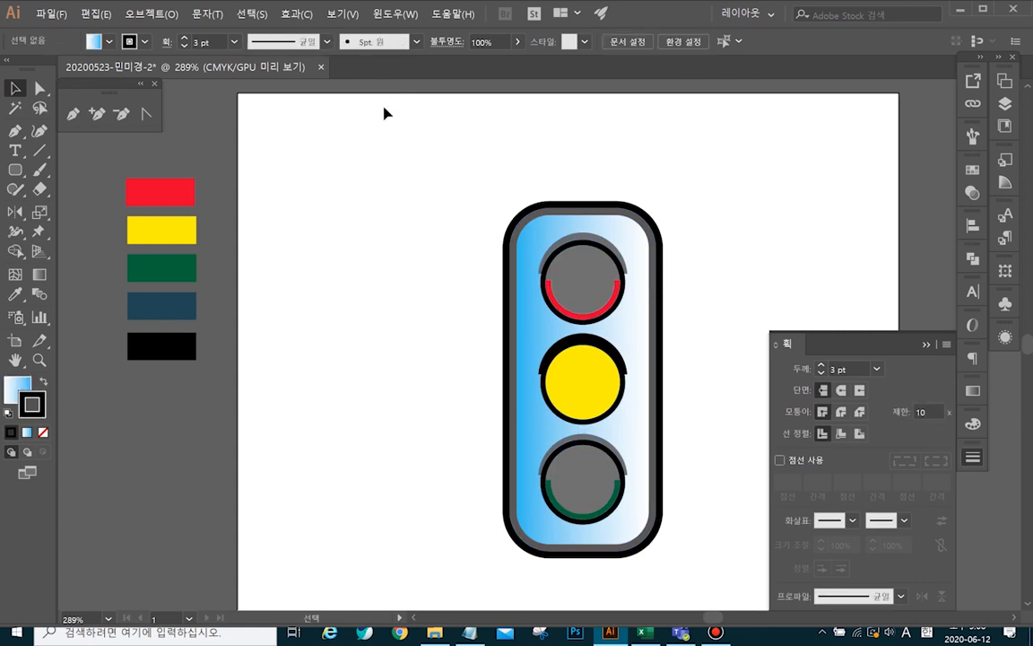
- Draw a closed bracket shape with the Pen tool off the housing's upper left side, about 12 mm wide and 9 mm high, with a curved lower edge
left_click(14, 130)
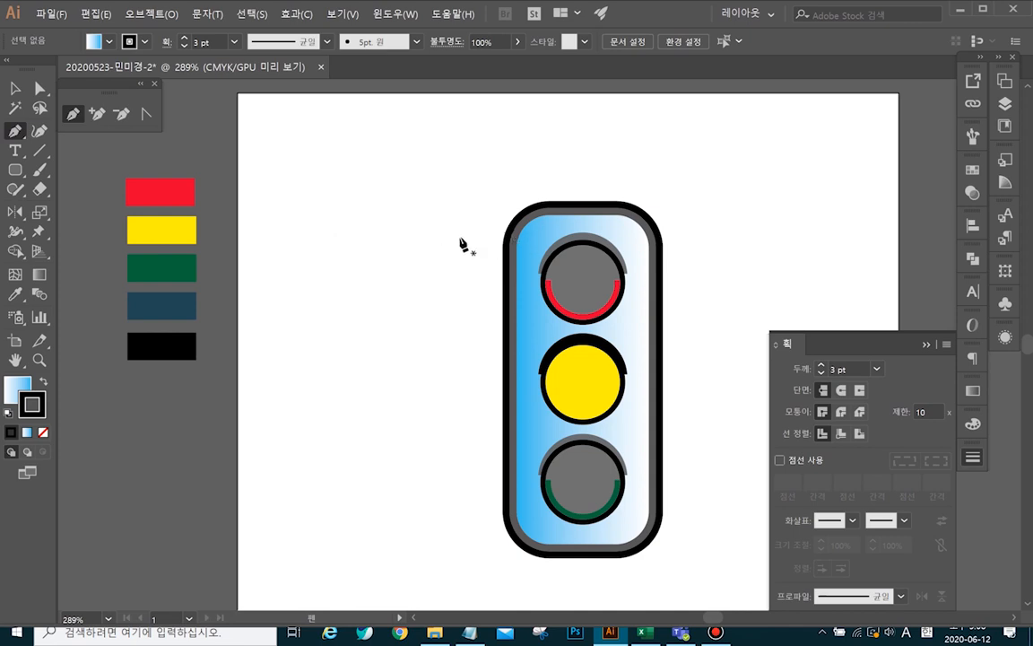
left_click(428, 237)
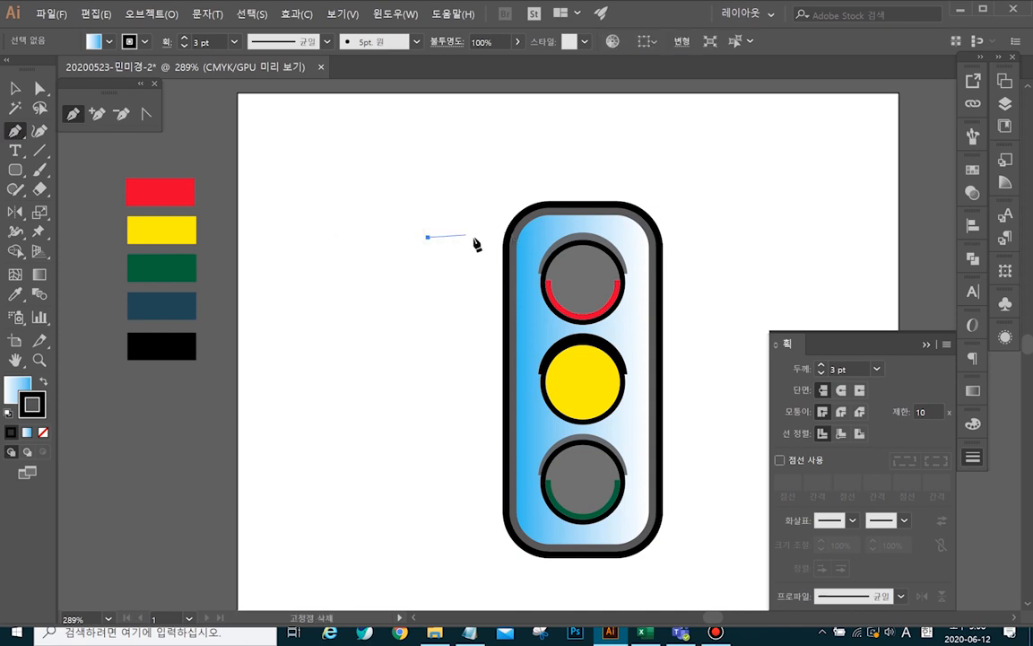
left_click(508, 237)
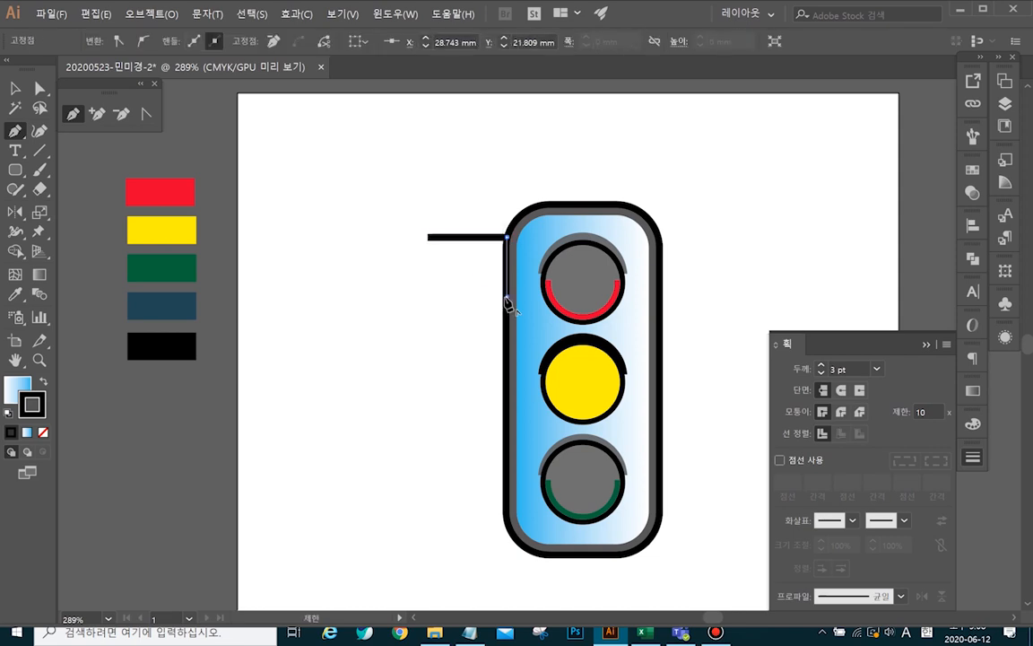
left_click(507, 296)
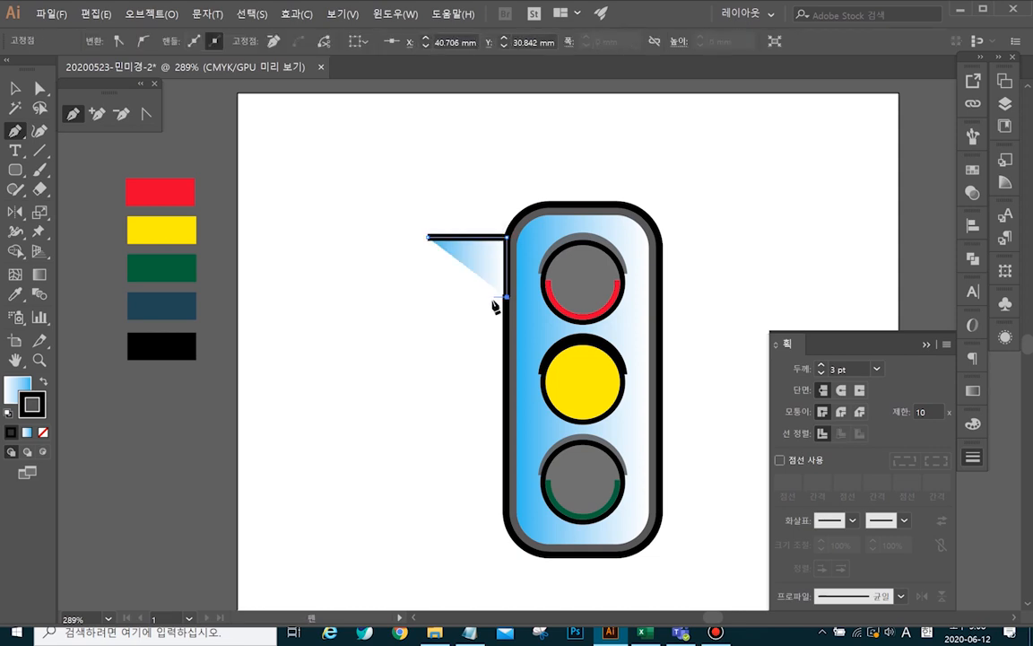
left_click(492, 297)
mouse_move(465, 272)
left_mouse_down()
mouse_move(449, 272)
mouse_move(429, 224)
left_mouse_up()
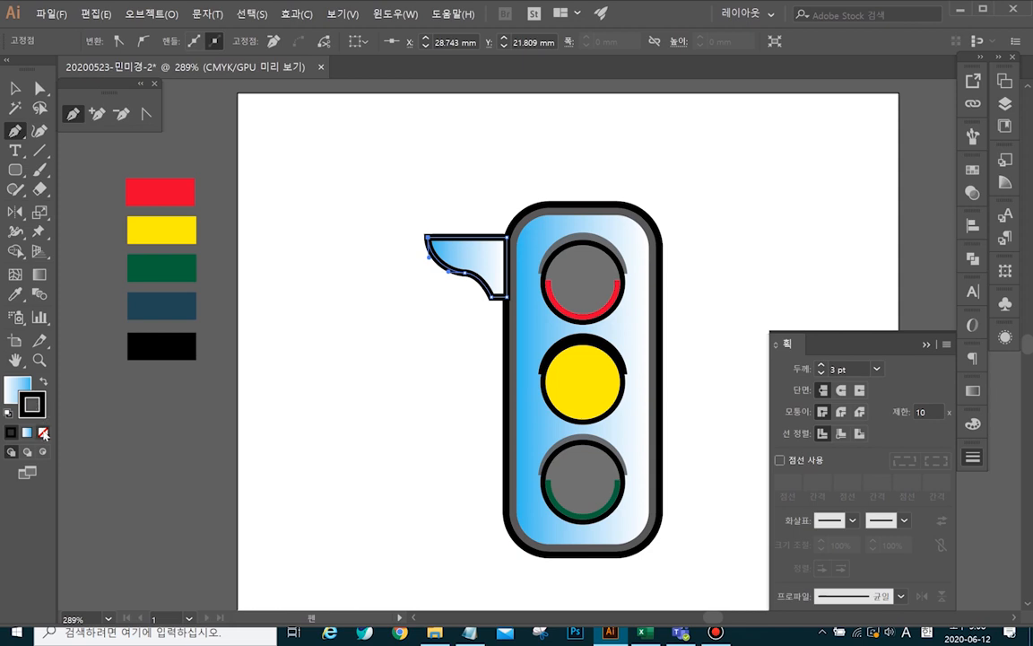
- Remove the bracket's stroke, fill it with solid K 100% black, and clear the selection
key("slash")
left_click(16, 386)
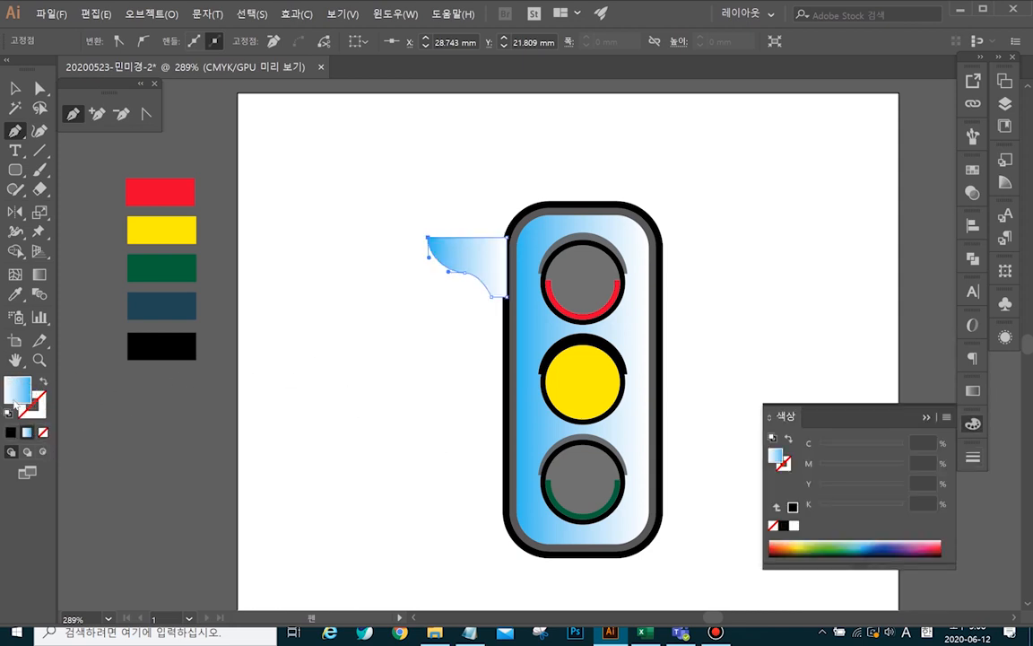
left_click(10, 433)
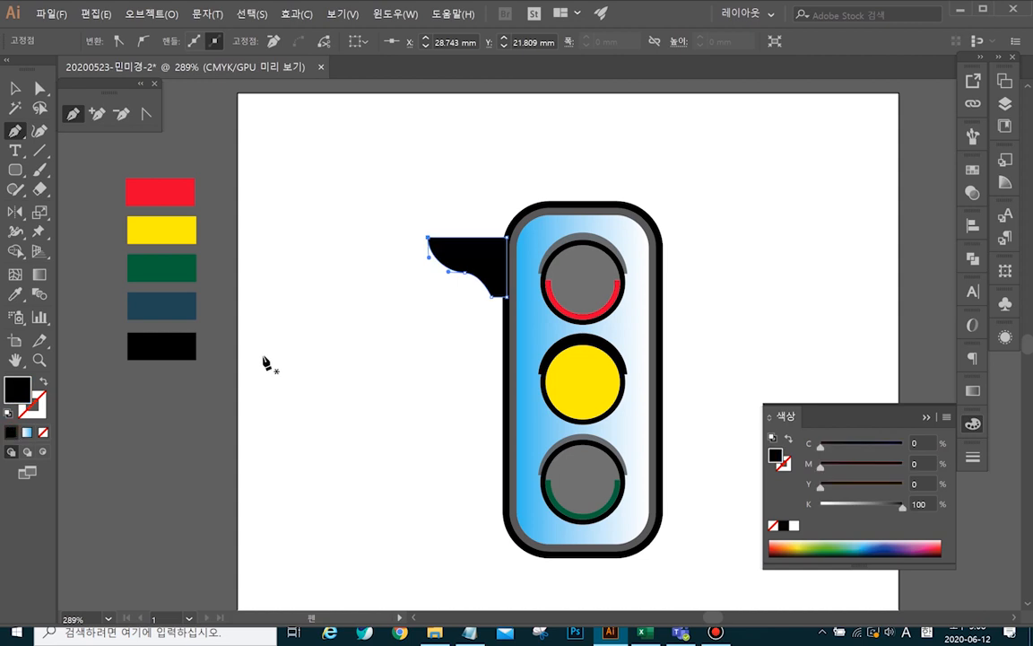
left_click(16, 88)
left_click(259, 141)
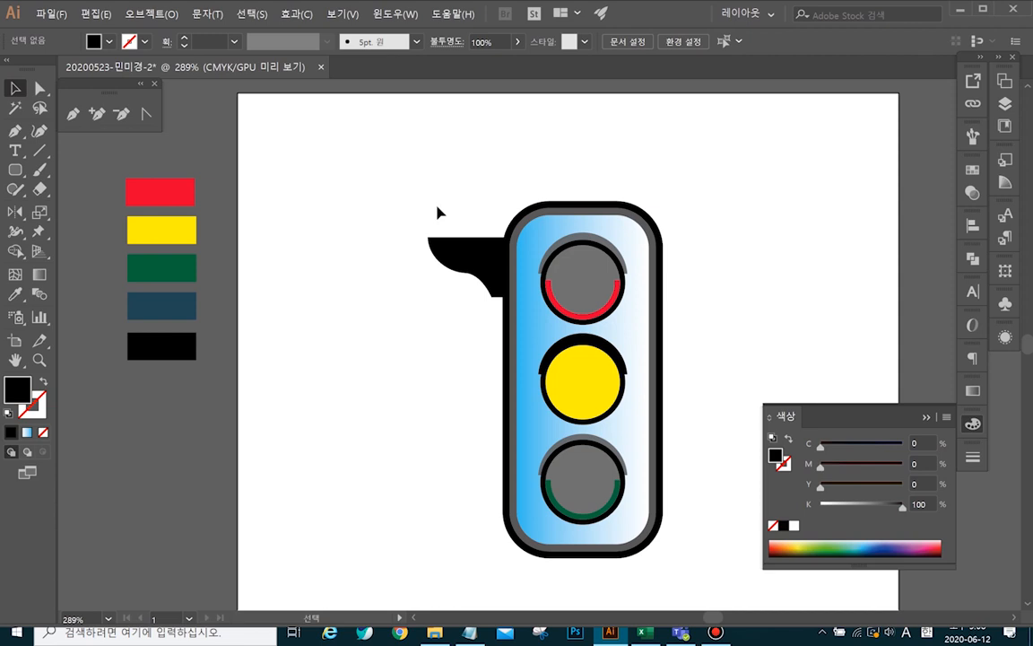
- Nudge only the bracket's outer tip anchor toward the housing, to X 29.096 mm
key("a")
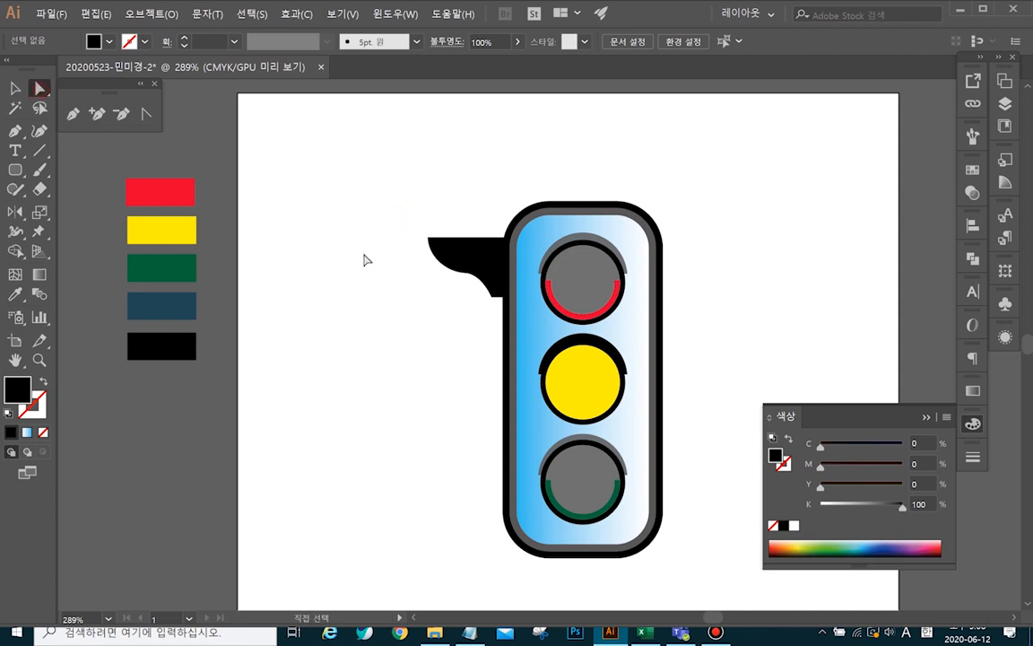
left_click_drag(403, 241, 439, 302)
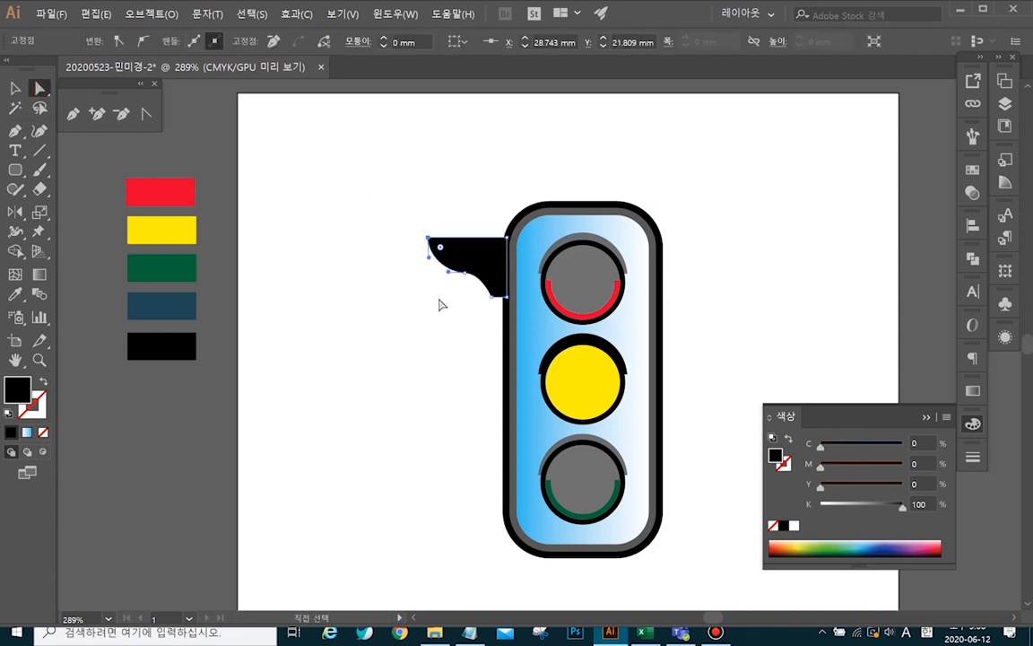
left_click(466, 273)
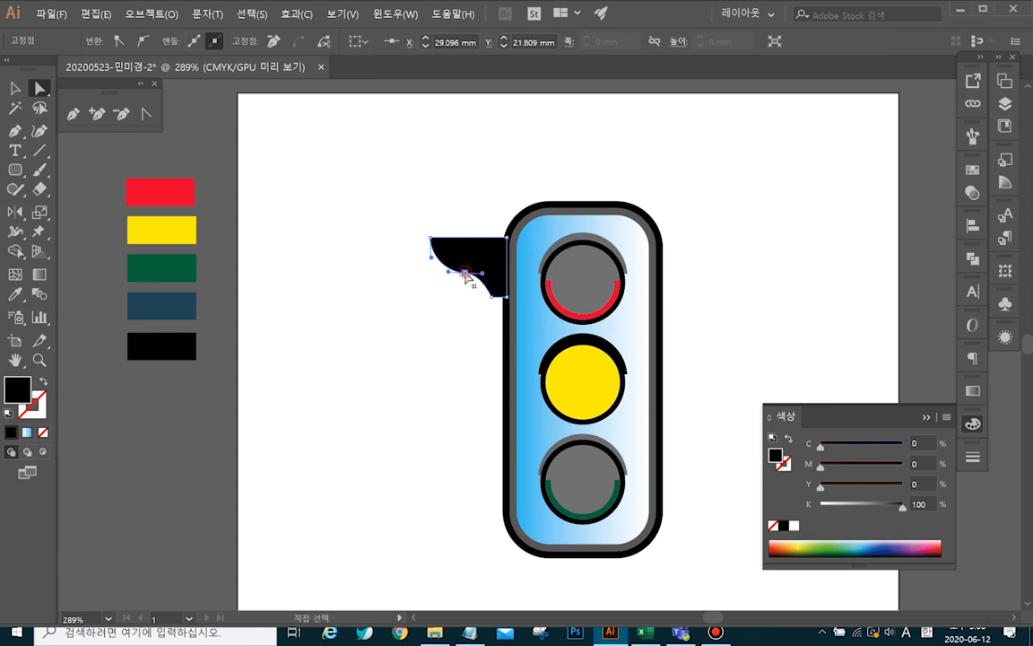
left_click(386, 247)
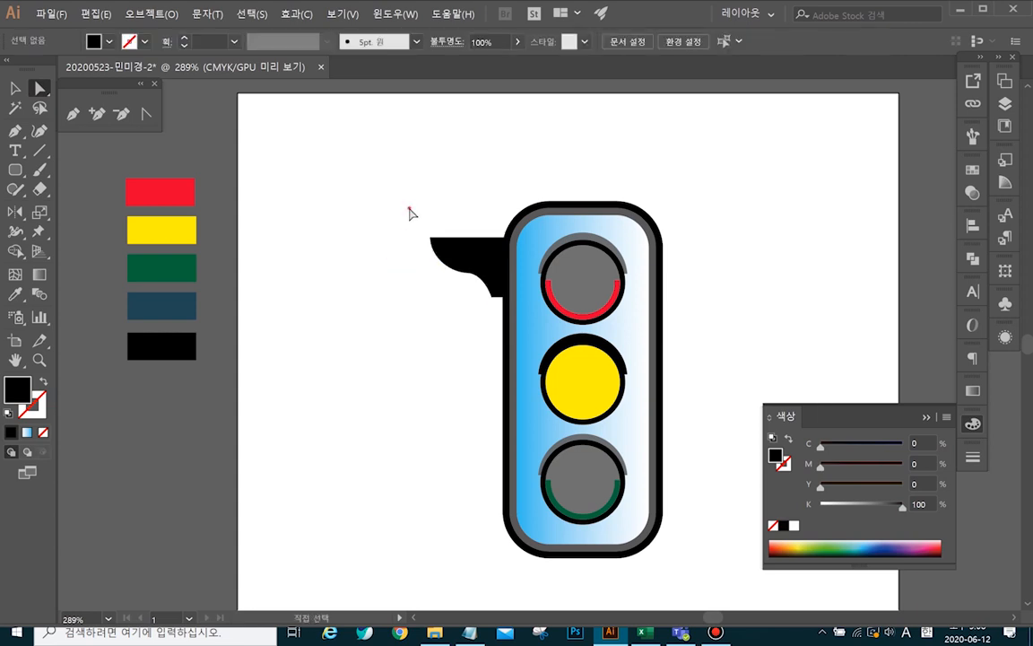
- Duplicate the black bracket straight down twice along the housing's left side, making three evenly spaced brackets, one beside each light
left_click(16, 87)
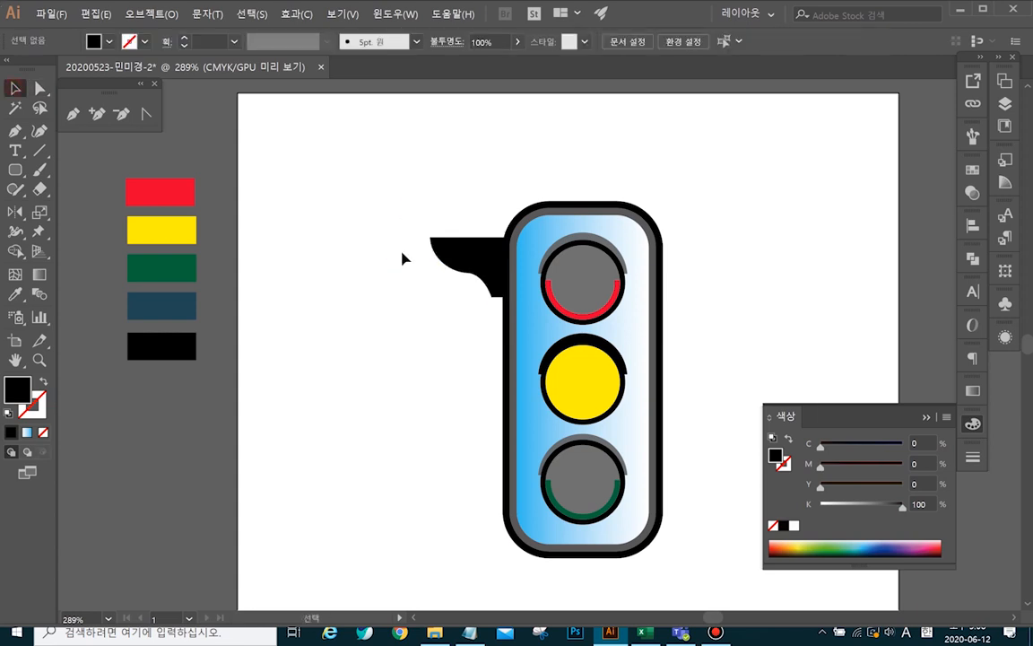
left_click(473, 262)
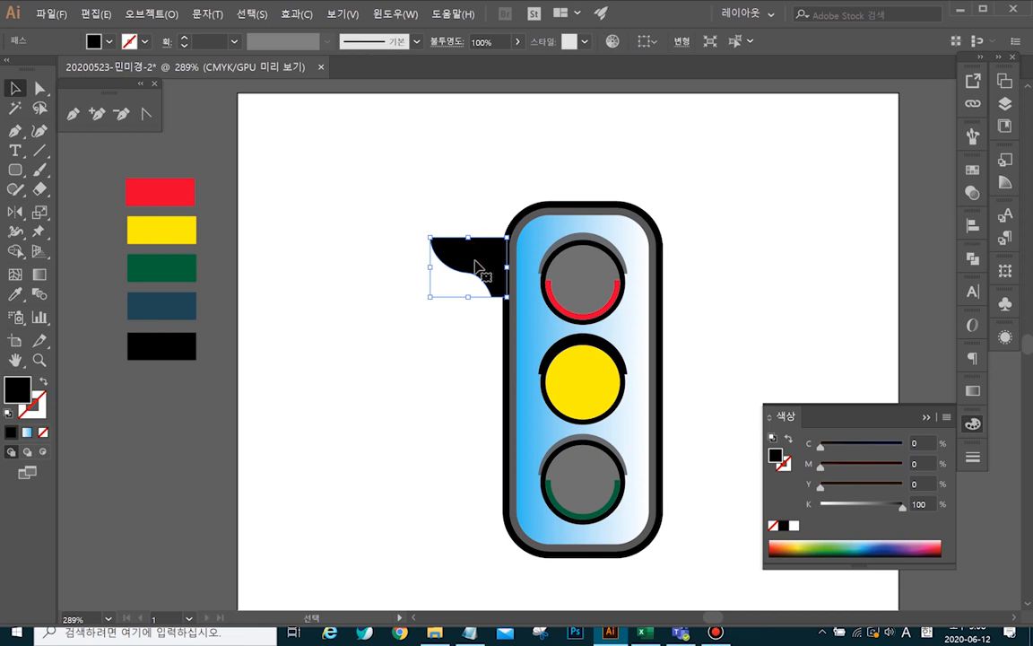
key("ctrl")
left_click(464, 166)
left_click(475, 260)
left_click_drag(476, 260, 480, 360)
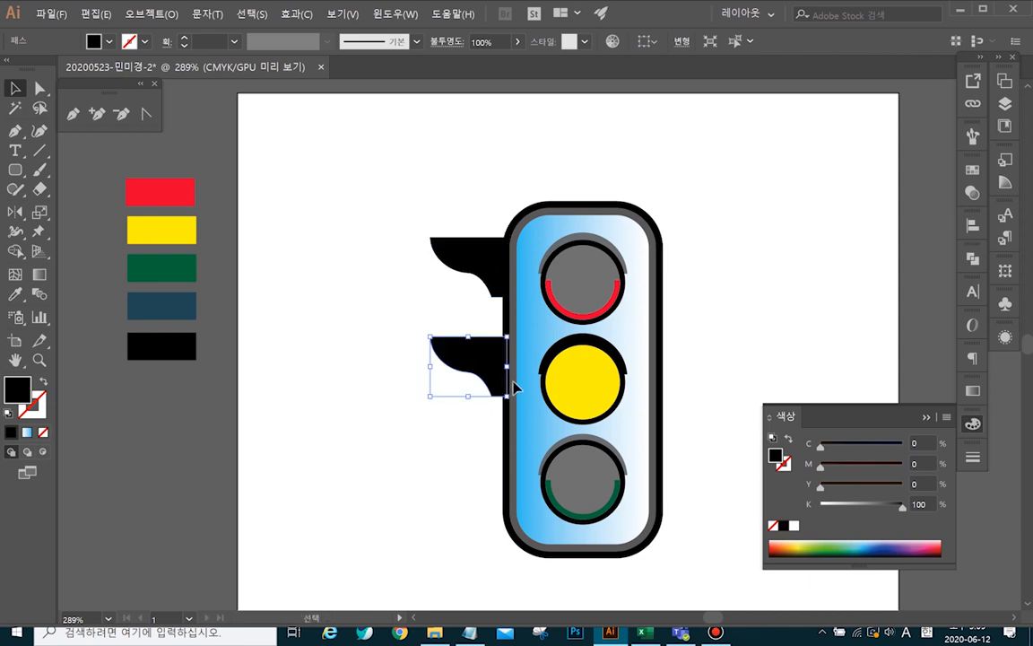
key("ctrl+d")
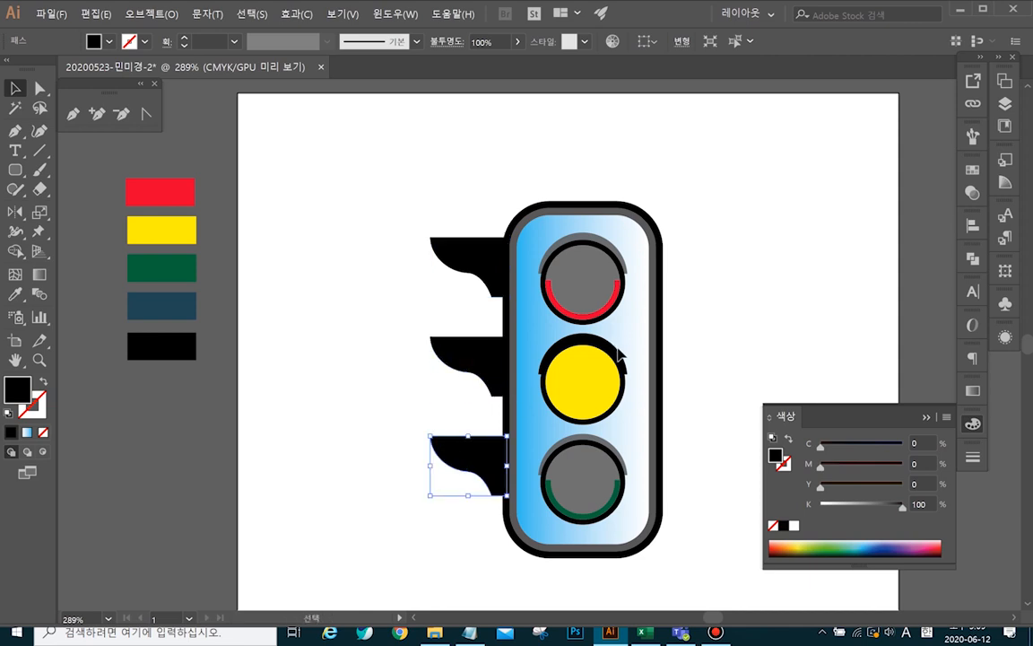
- Reflect a copy of the three left brackets across a vertical axis through the housing's center, onto its right side
left_click_drag(394, 223, 475, 533)
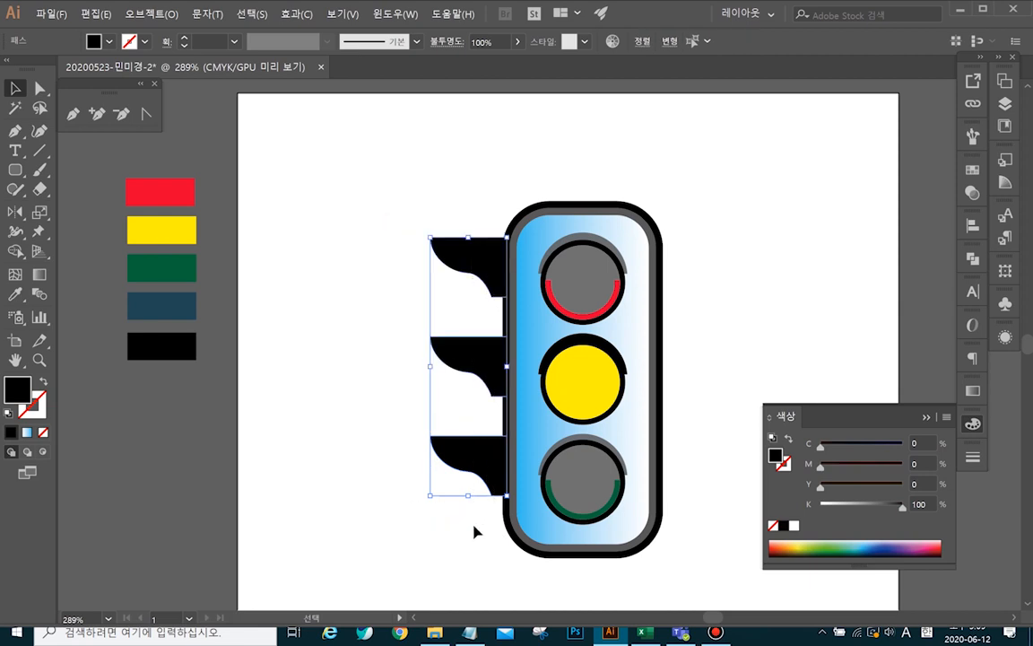
left_click(14, 213)
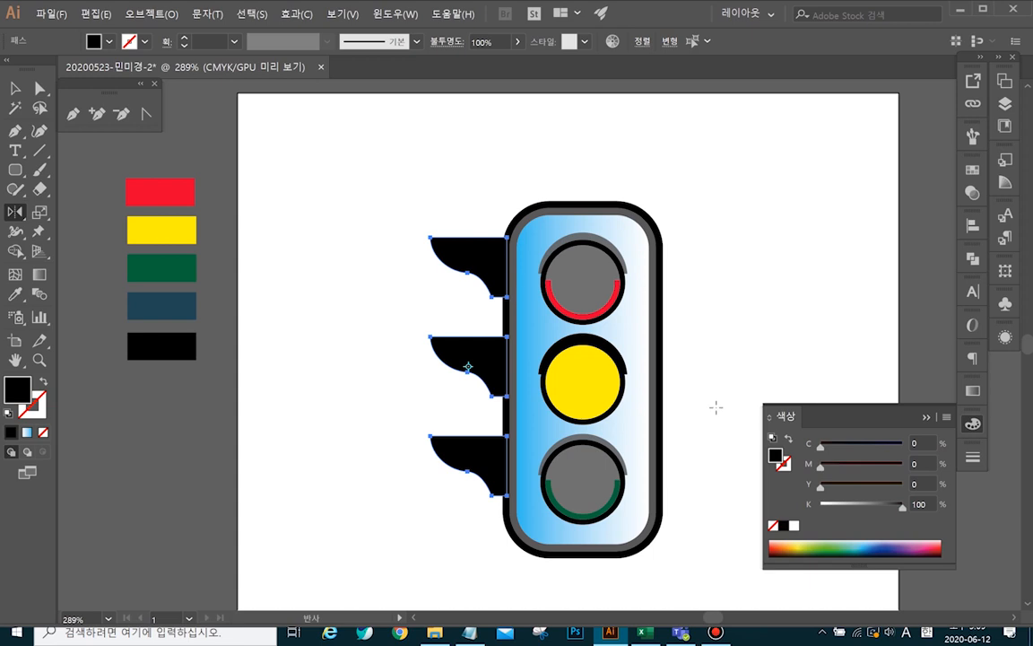
left_click(582, 375, "alt")
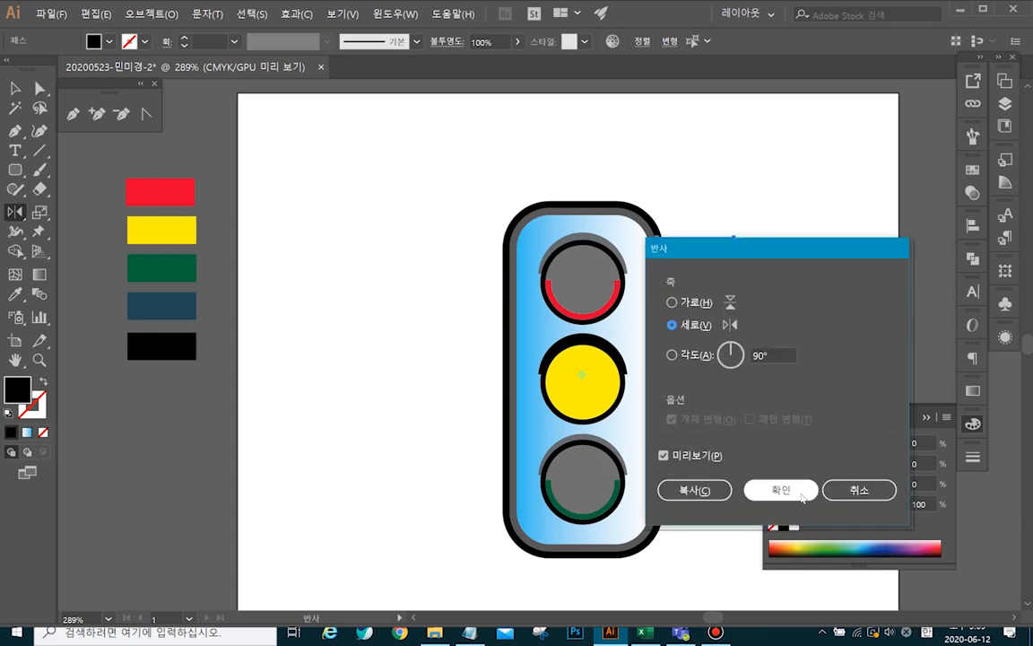
left_click(705, 491)
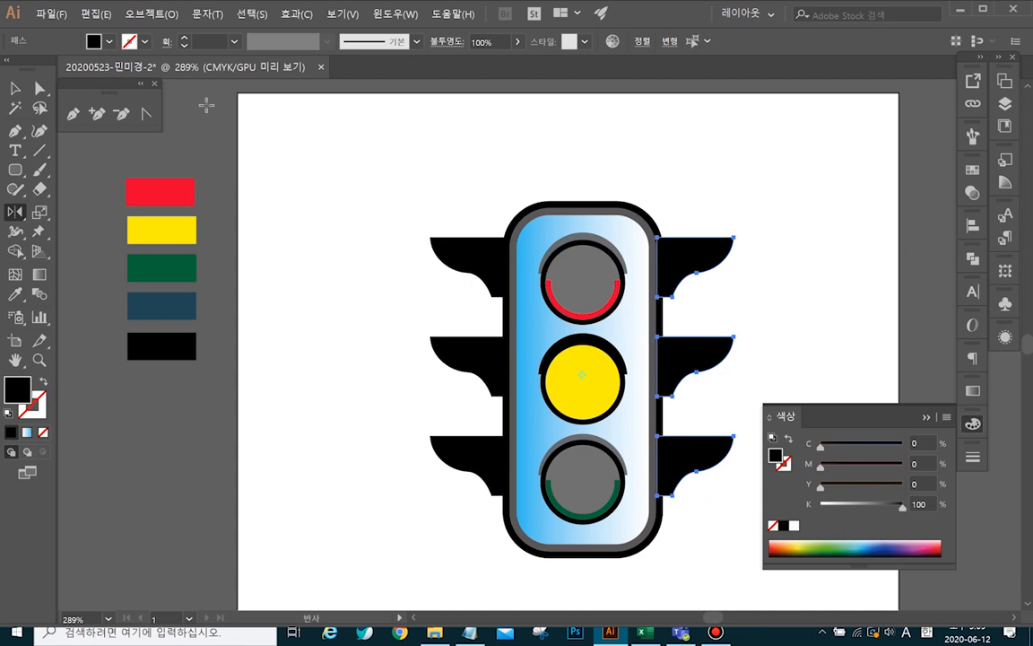
left_click(15, 87)
left_click(314, 163)
left_click(731, 129)
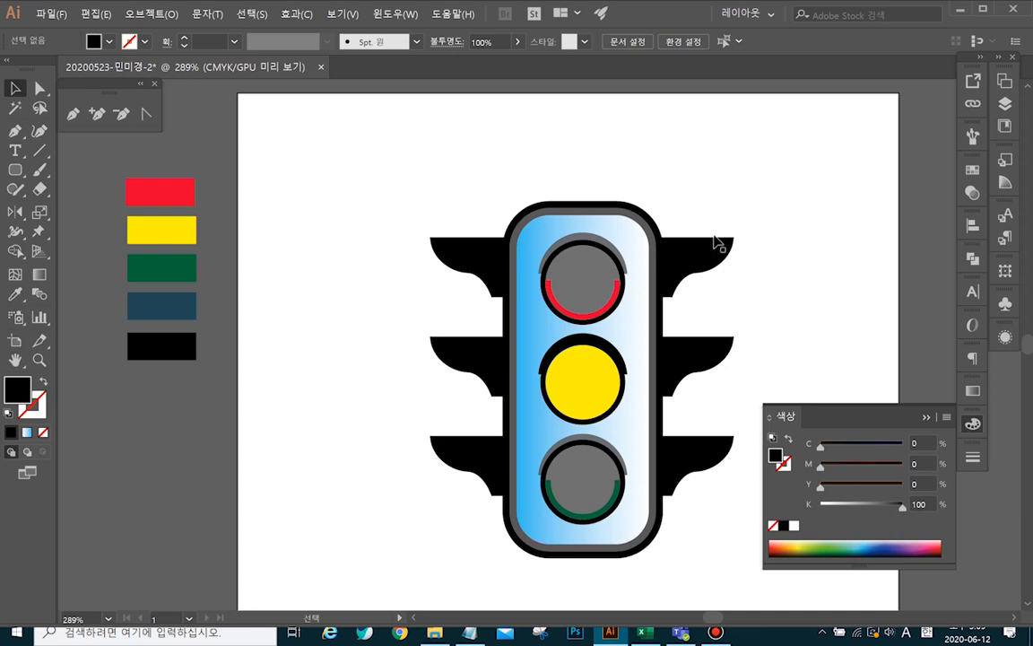
- Draw a thin black vertical rectangle as a post rising from the middle of the housing's upper edge
left_click(16, 170)
left_click(88, 170)
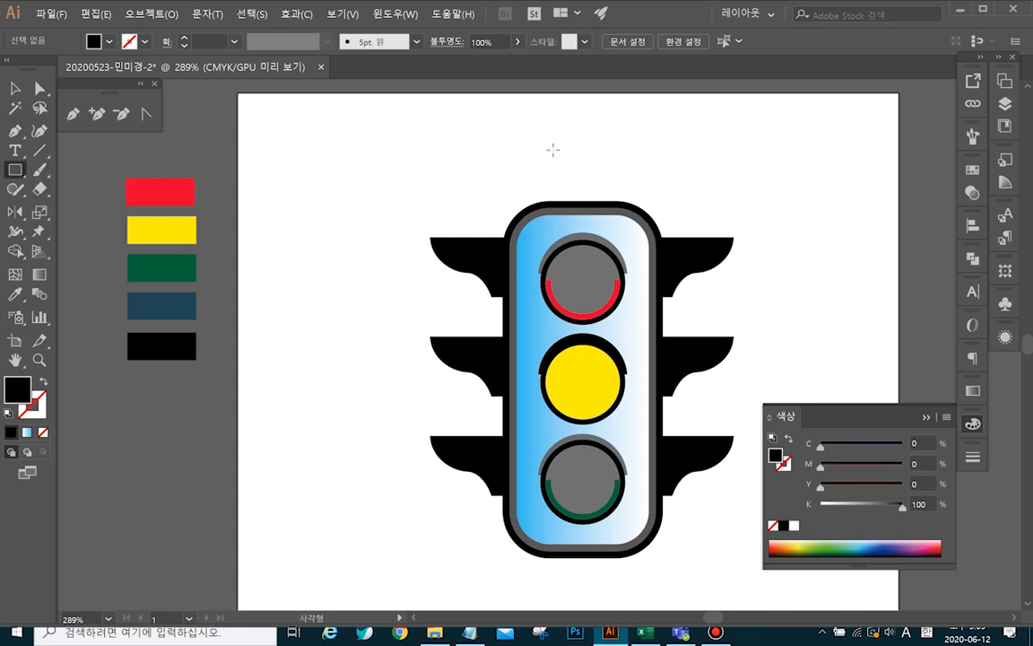
left_click_drag(576, 140, 586, 205)
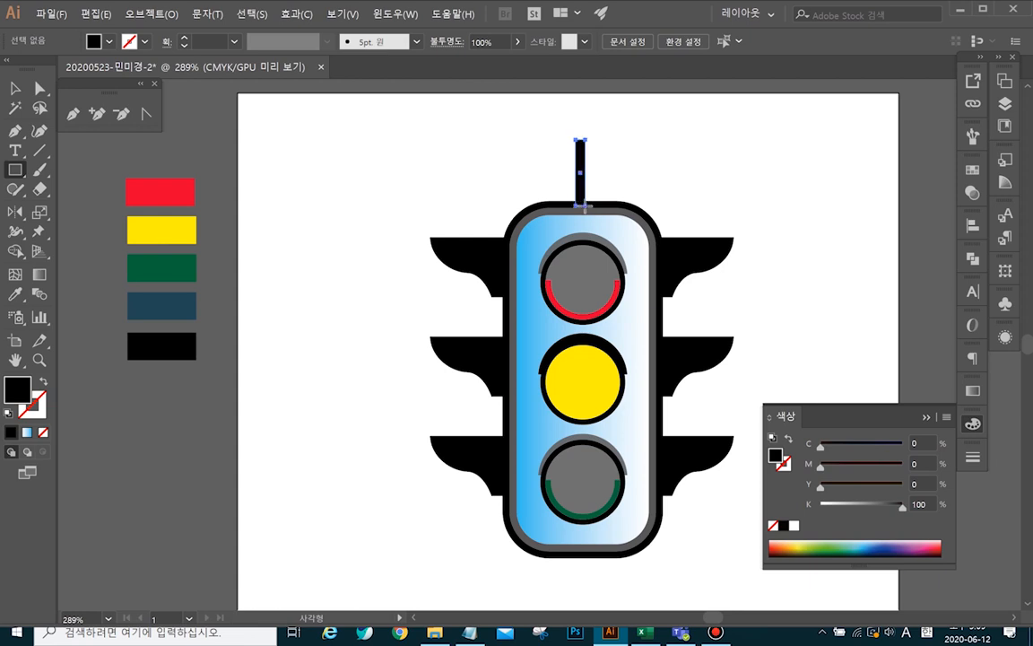
left_click(16, 87)
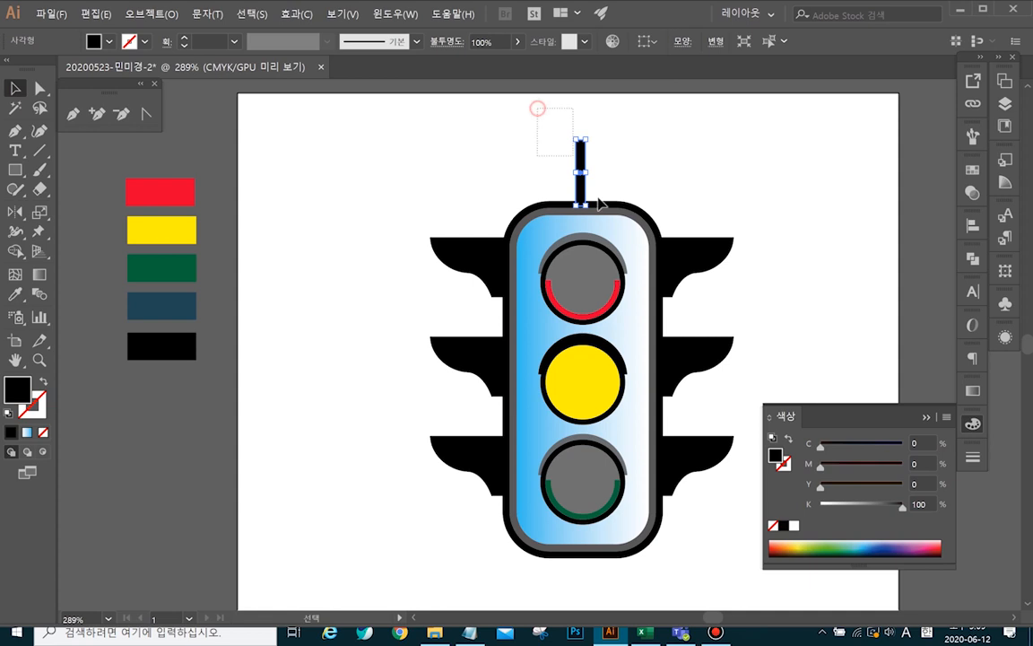
left_click(704, 179)
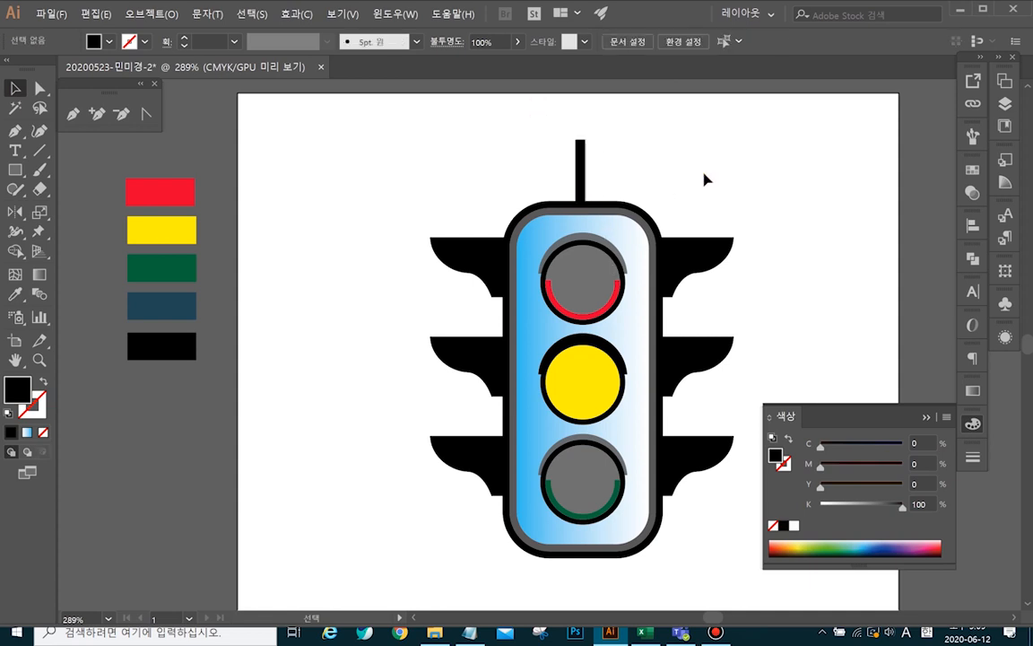
- Unlock the housing and lights, and align them with the post on their horizontal centers
key("ctrl+alt+2")
left_click(704, 176)
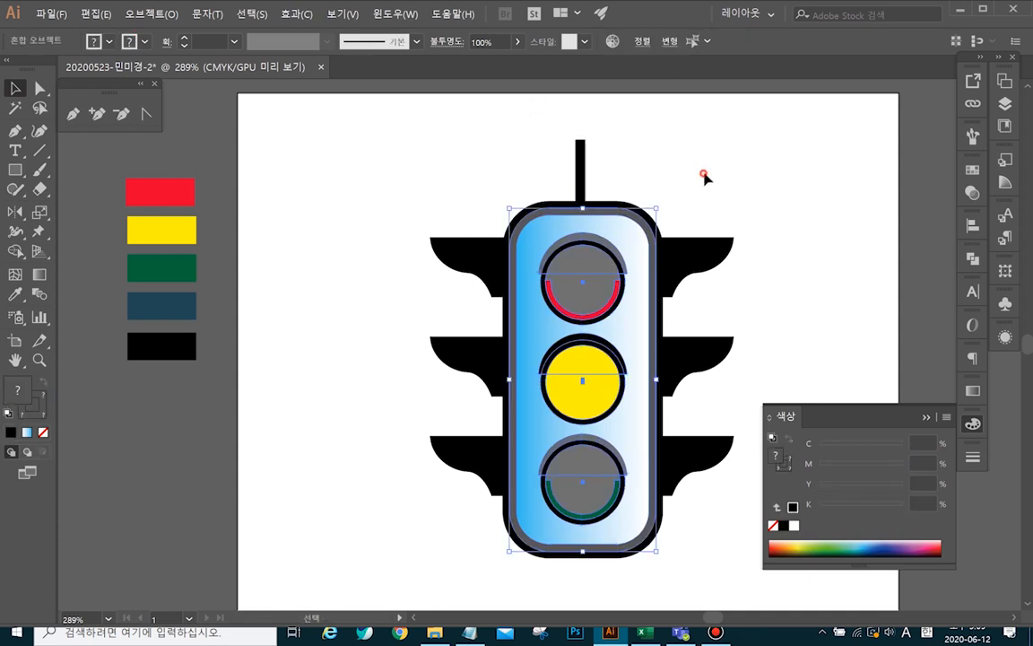
left_click_drag(554, 117, 624, 301)
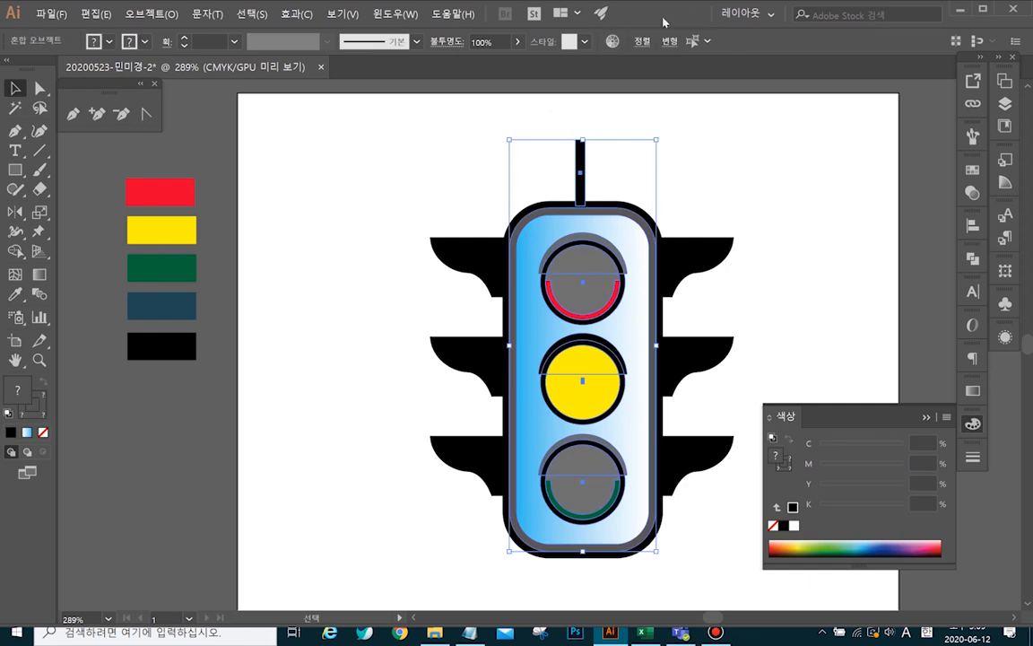
left_click(643, 41)
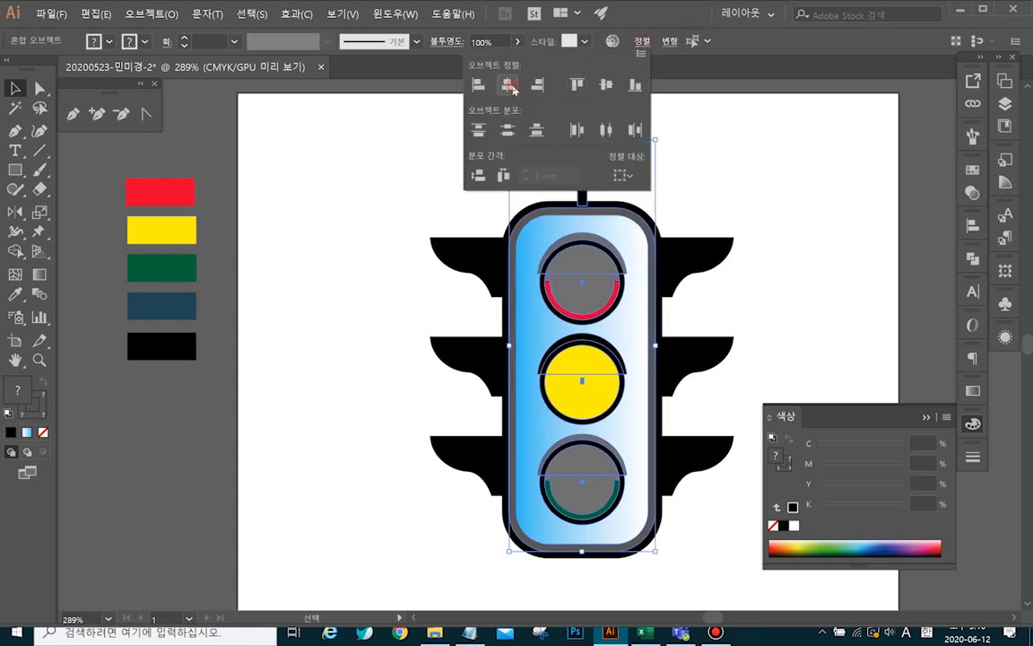
left_click(836, 197)
left_click(832, 274)
- Group the six side brackets on both sides of the housing into one object
left_click_drag(414, 214, 463, 491)
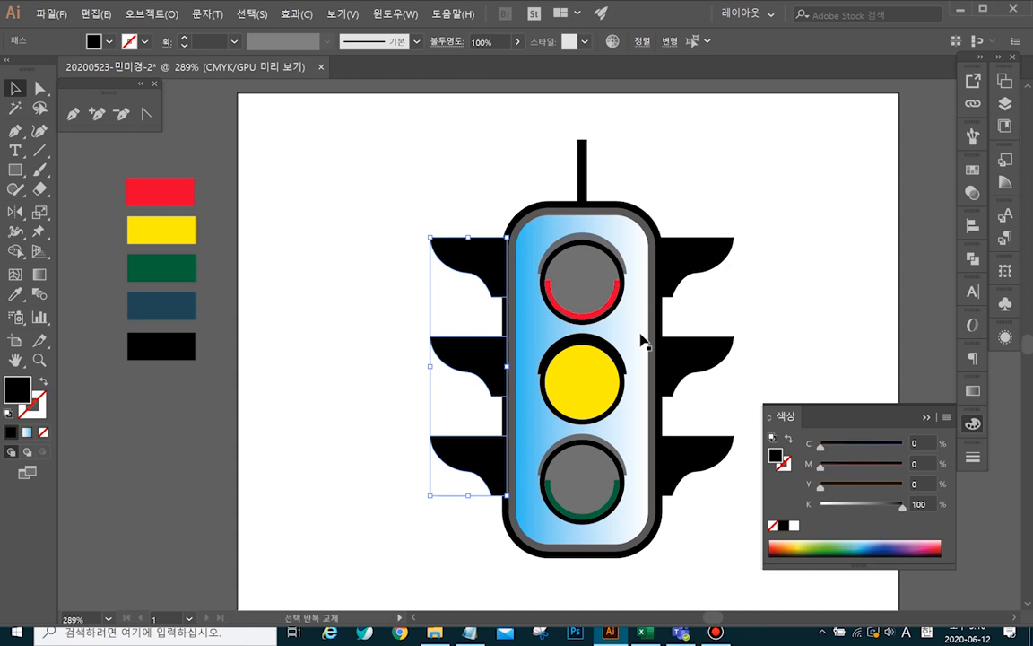
left_click_drag(690, 203, 733, 502)
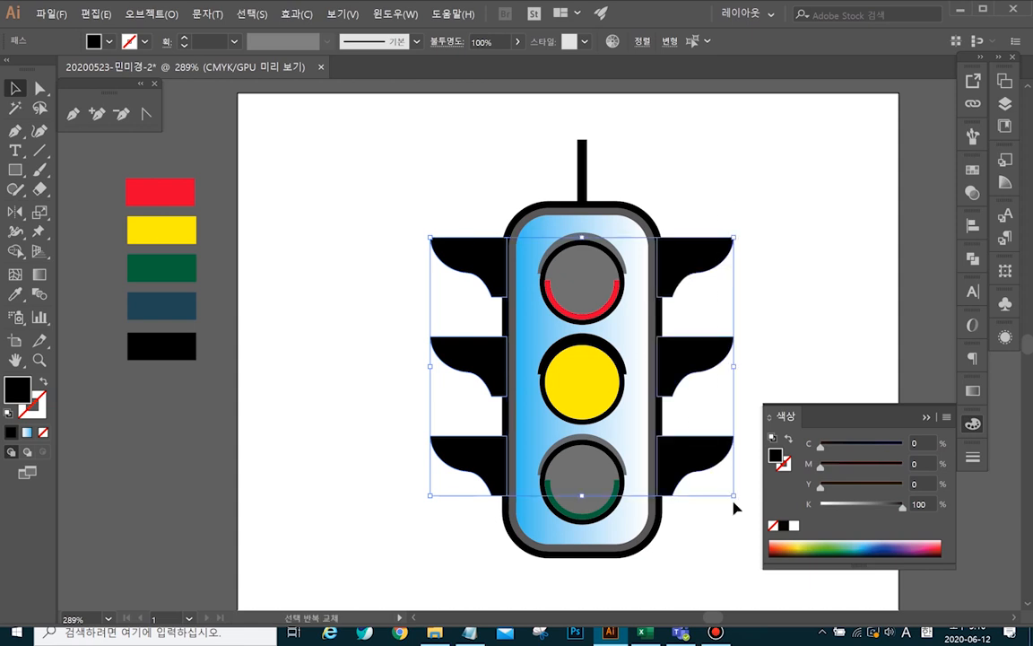
key("a")
key("v")
key("ctrl+g")
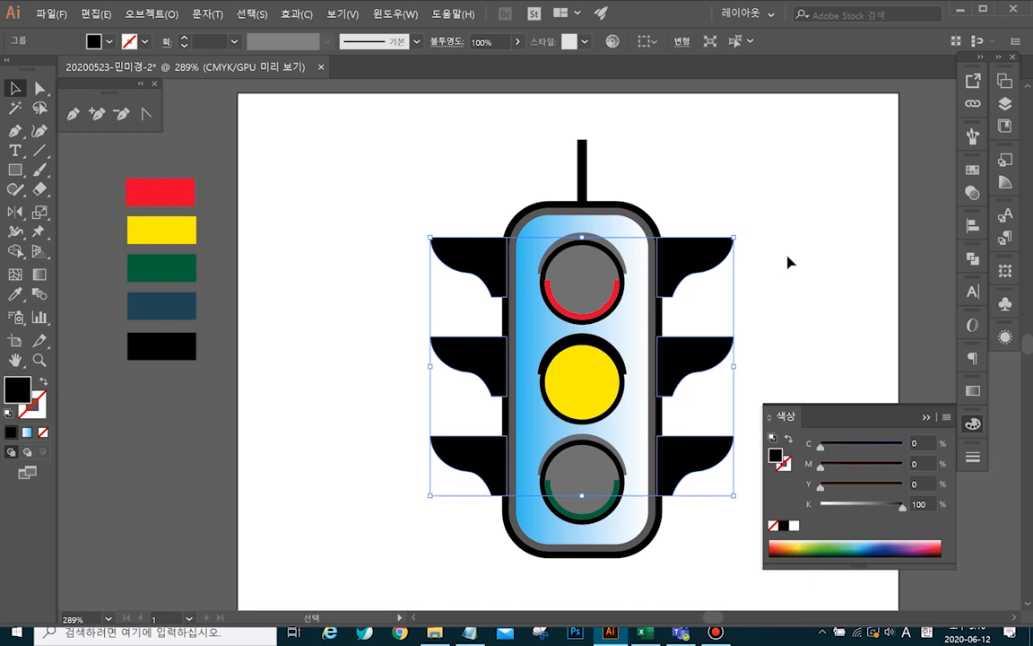
key("Right")
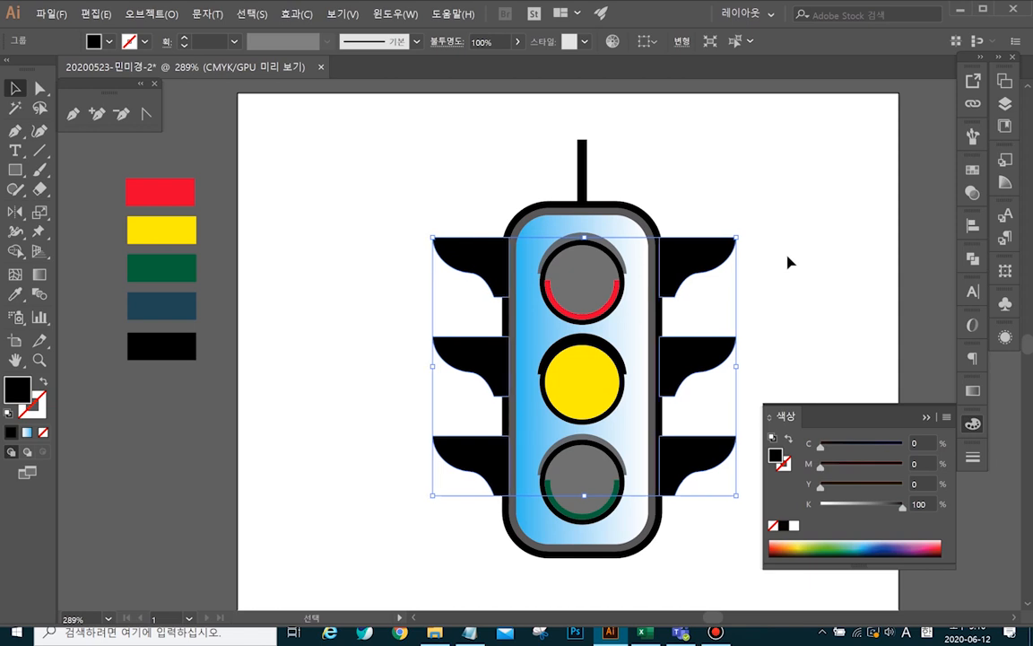
key("Left")
left_click(789, 259)
left_click(841, 242)
left_click(386, 128)
- Align the bracket group, housing, lights and post on their horizontal centers, and clear the selection
left_click_drag(505, 249, 732, 560)
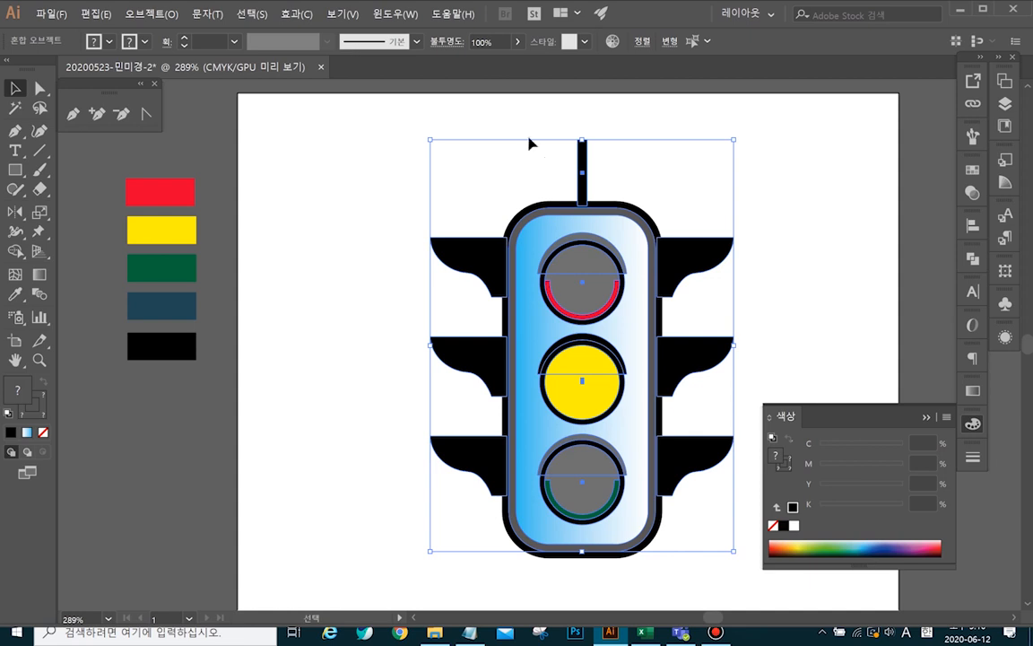
left_click(642, 41)
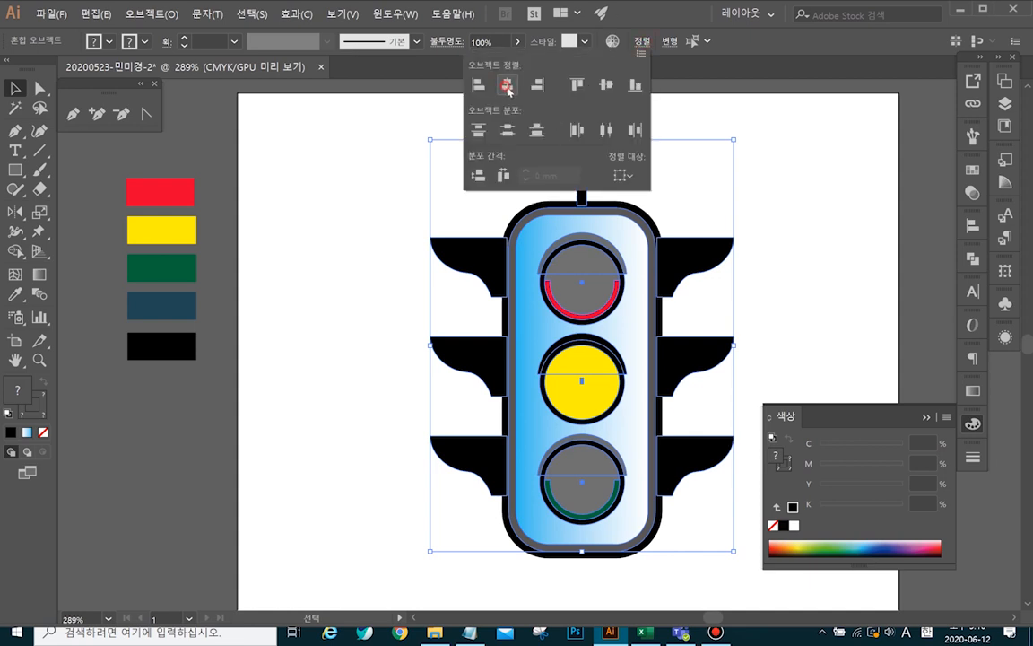
left_click(801, 232)
scroll(805, 299, "up", 3)
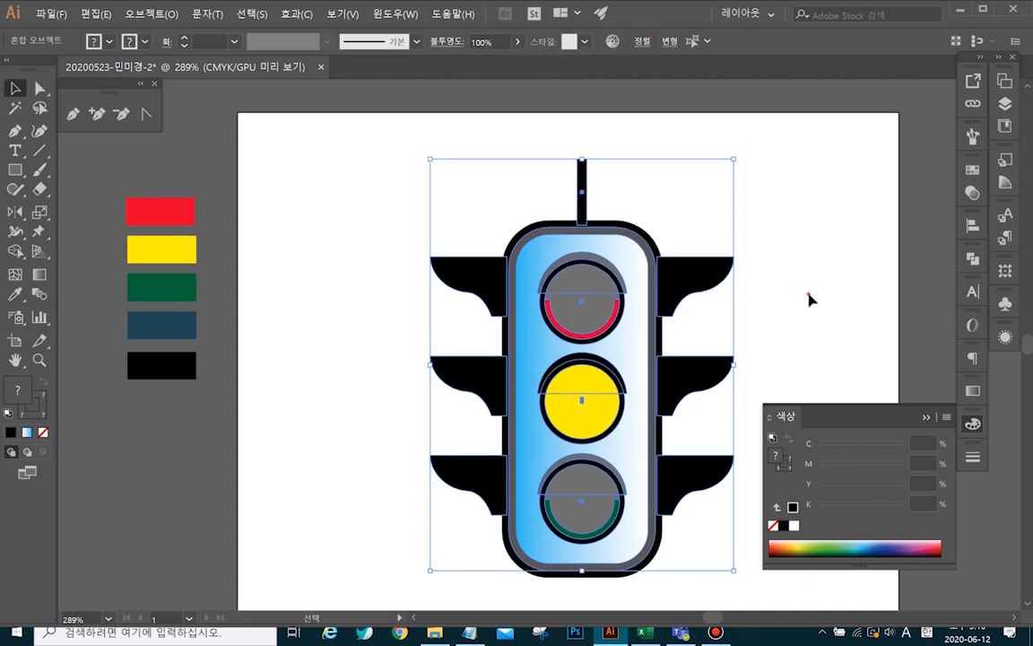
left_click(808, 298)
- Draw a long, thin black horizontal bar above the post, wider than the brackets' span, and nudge it down onto the post's upper end
left_click(15, 169)
left_click_drag(376, 221, 786, 231)
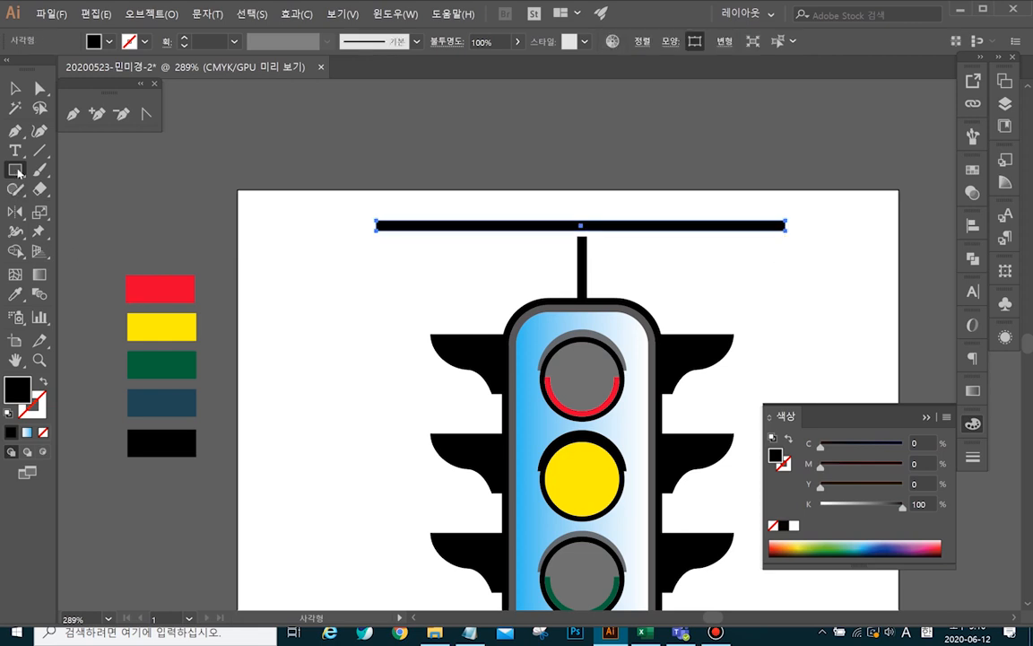
left_click(15, 88)
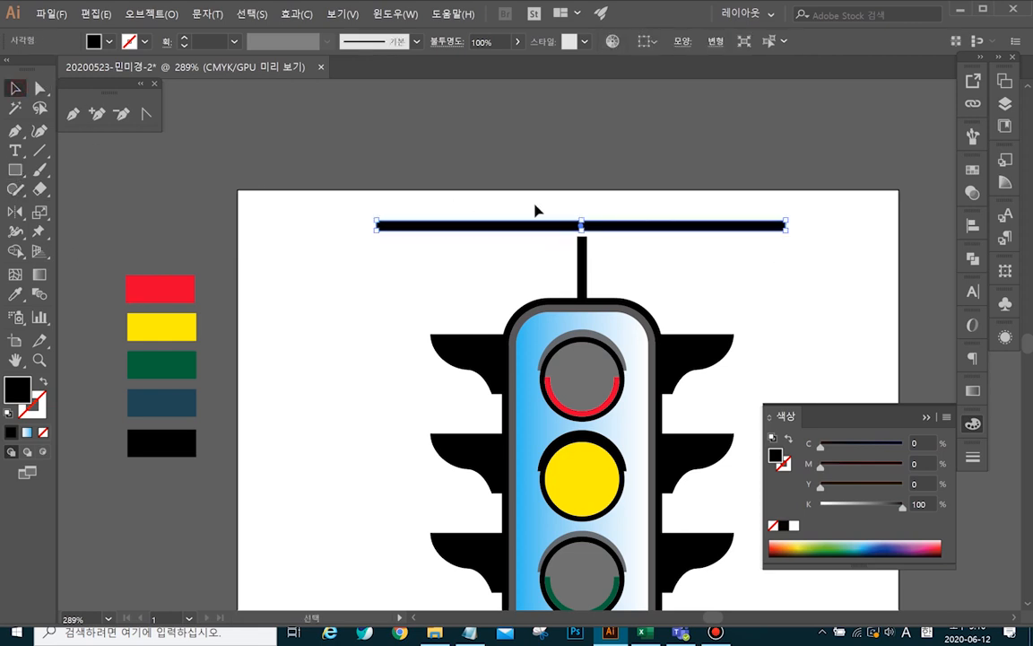
key("Down")
key("Down")
key("Down")
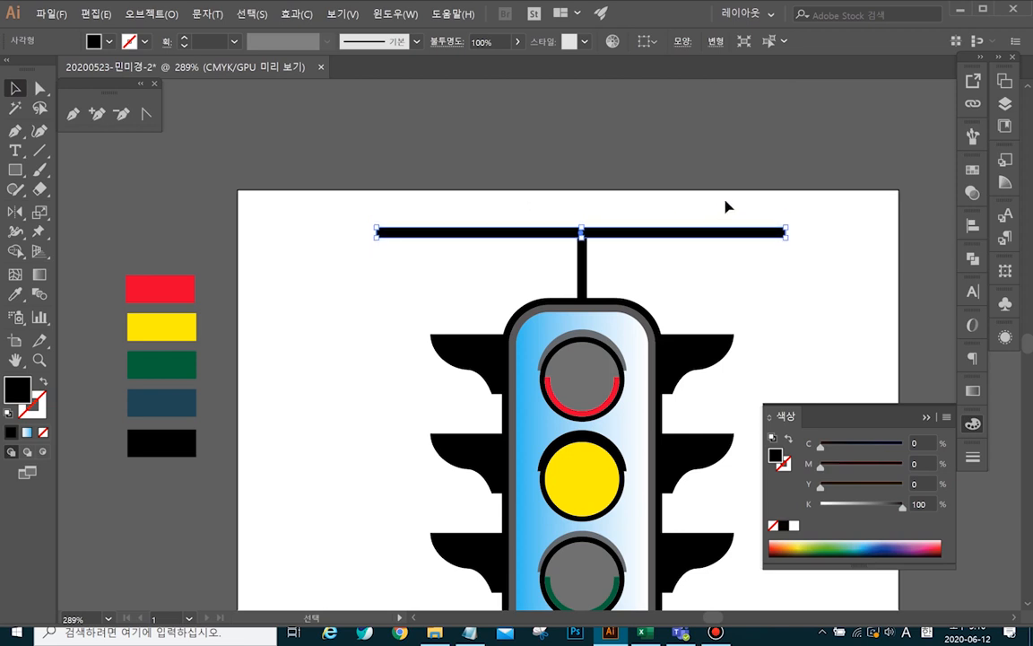
left_click(717, 204)
- Draw a small black circle centered where the bar meets the post, and nudge it slightly right
left_click_drag(14, 170, 85, 208)
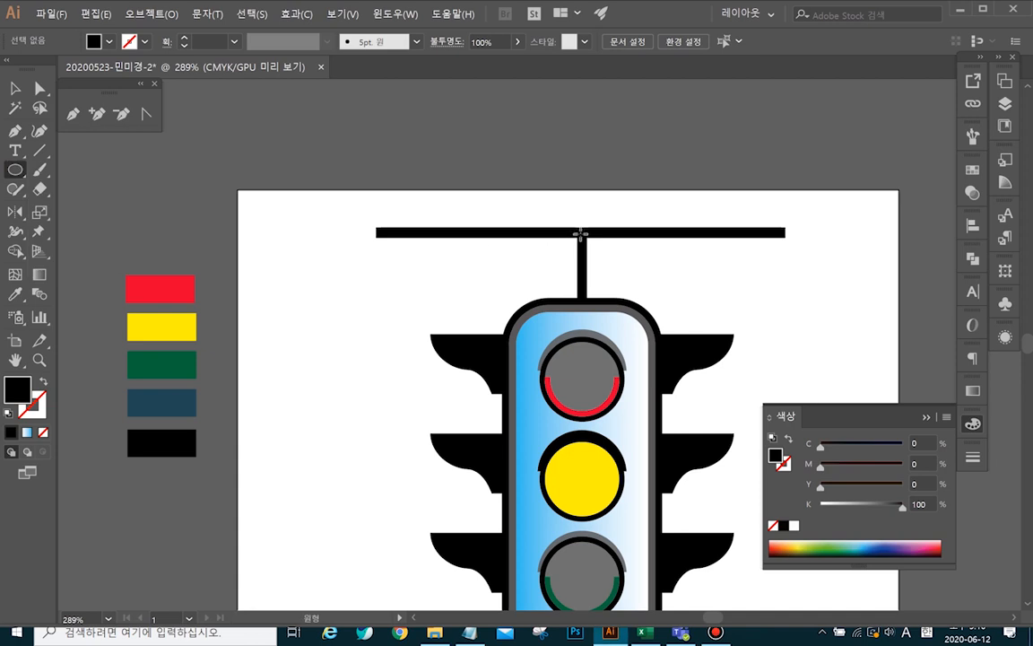
left_click_drag(582, 235, 604, 256)
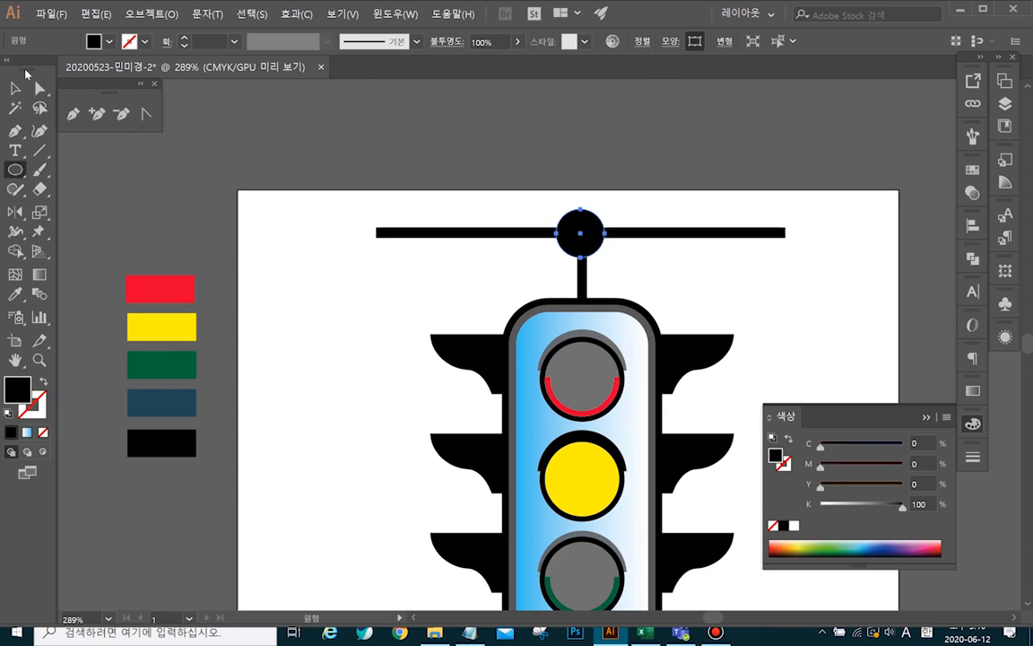
left_click(16, 85)
key("Right")
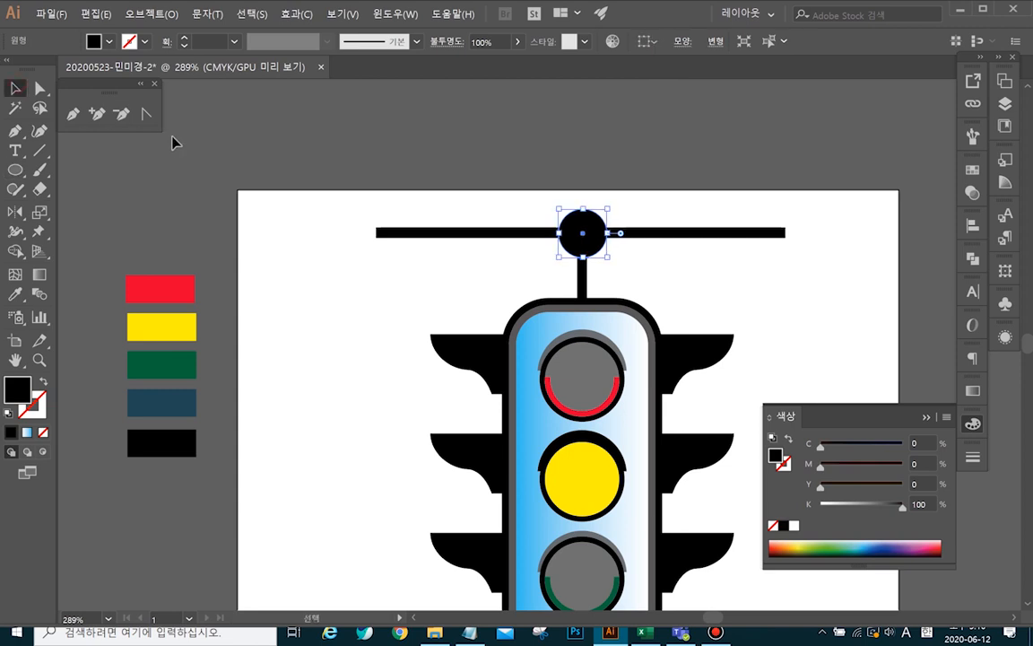
left_click(648, 239)
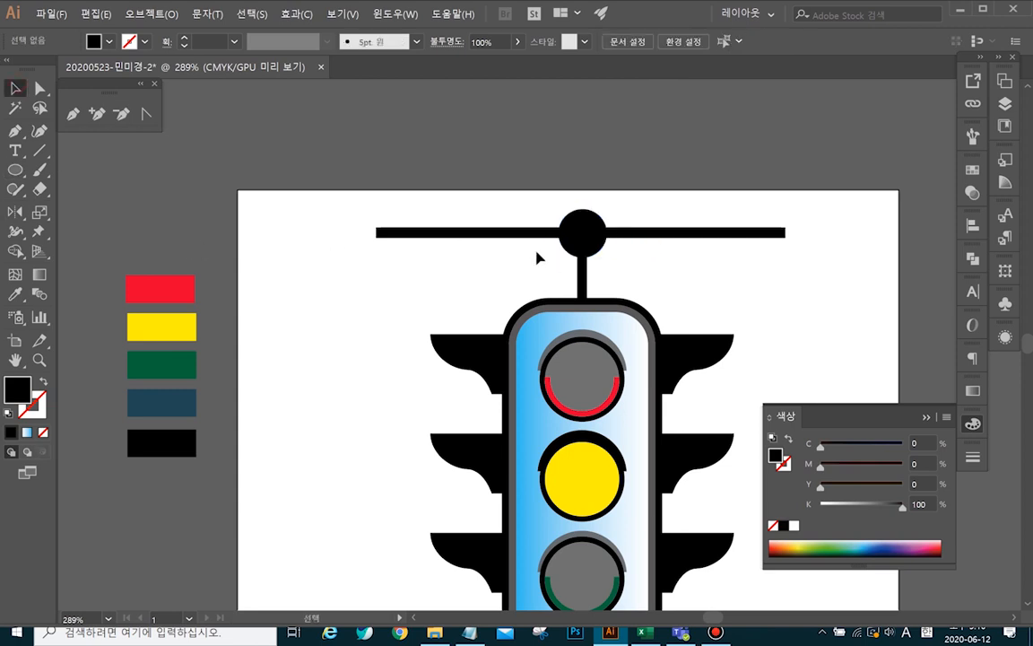
- Align the circle, horizontal bar, post and whole traffic light on their horizontal centers, and clear the selection
left_click_drag(598, 296, 667, 419)
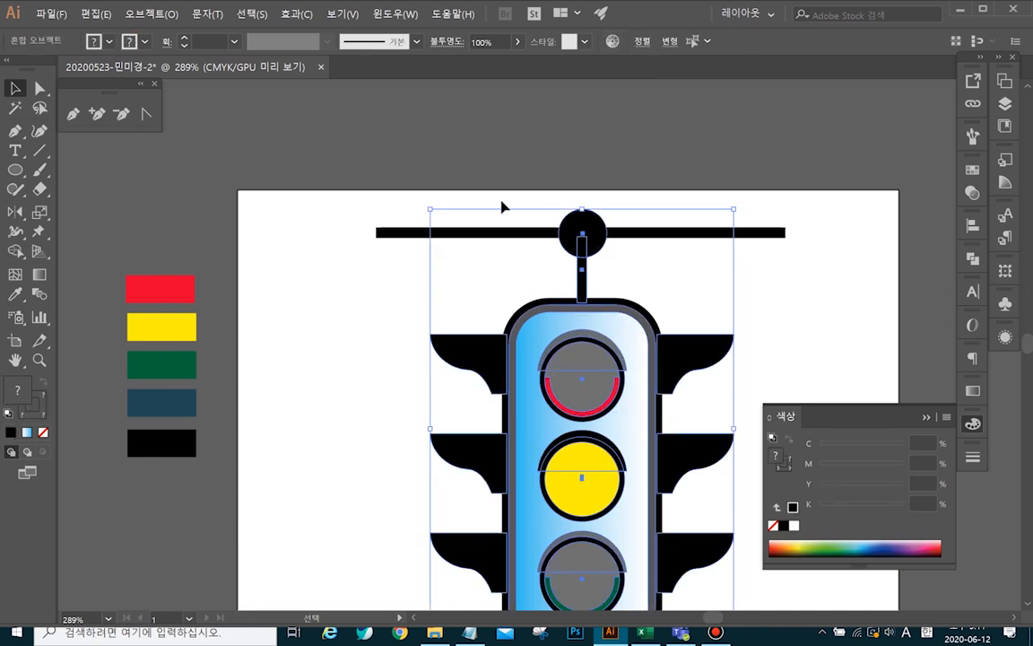
left_click_drag(505, 197, 699, 462)
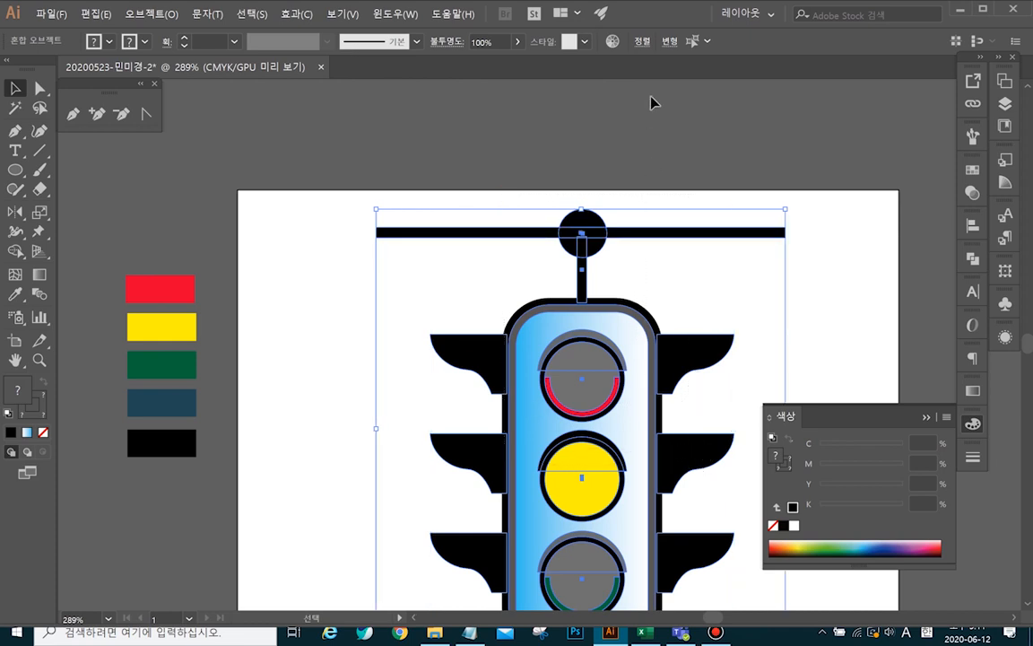
left_click(643, 43)
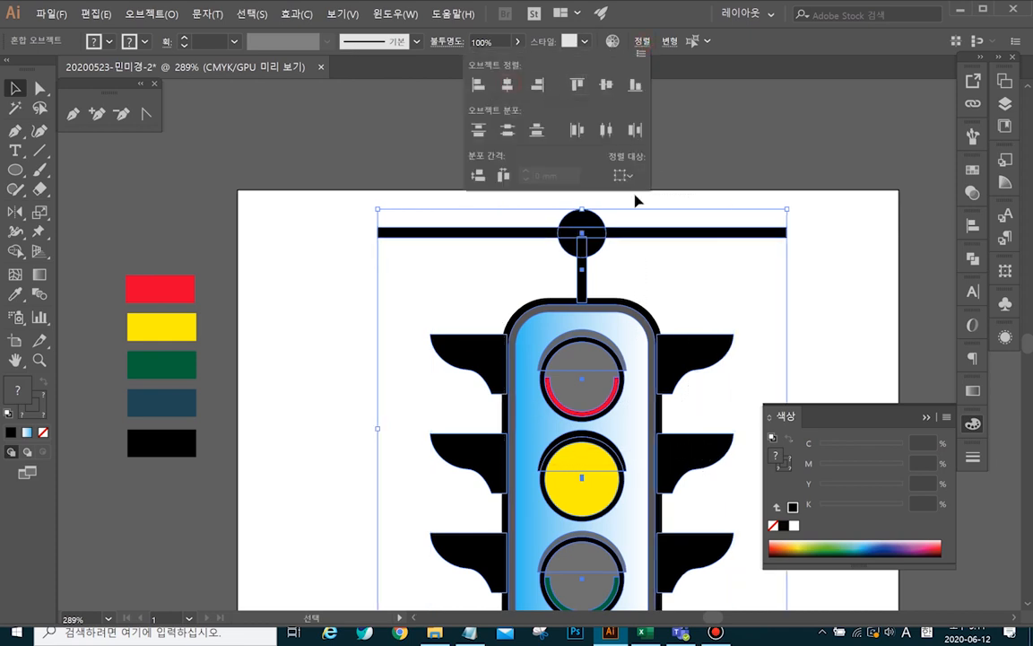
left_click(815, 228)
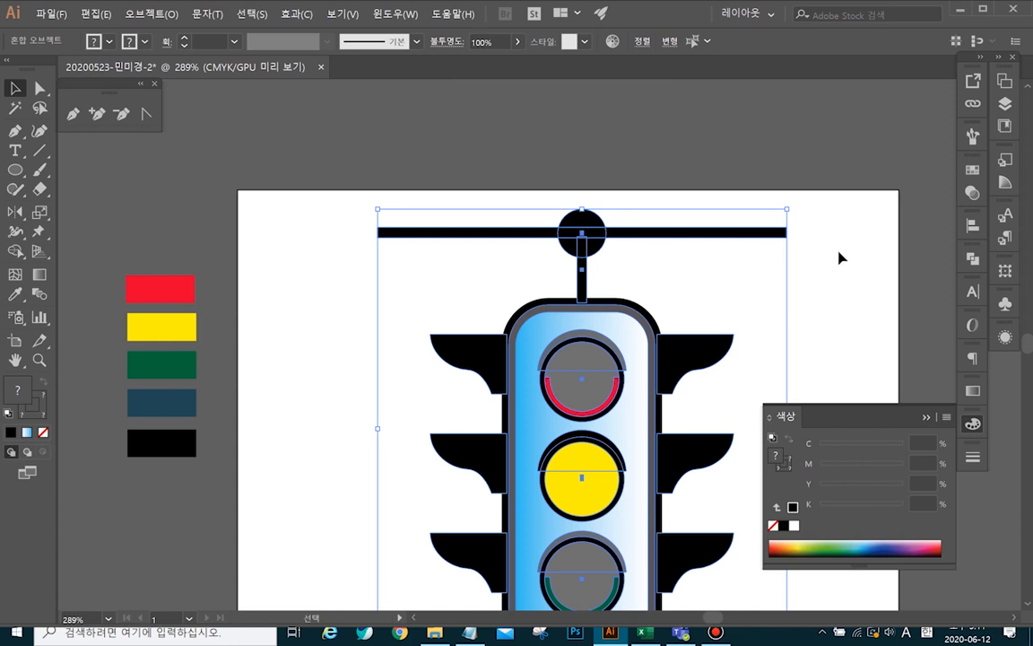
left_click(823, 224)
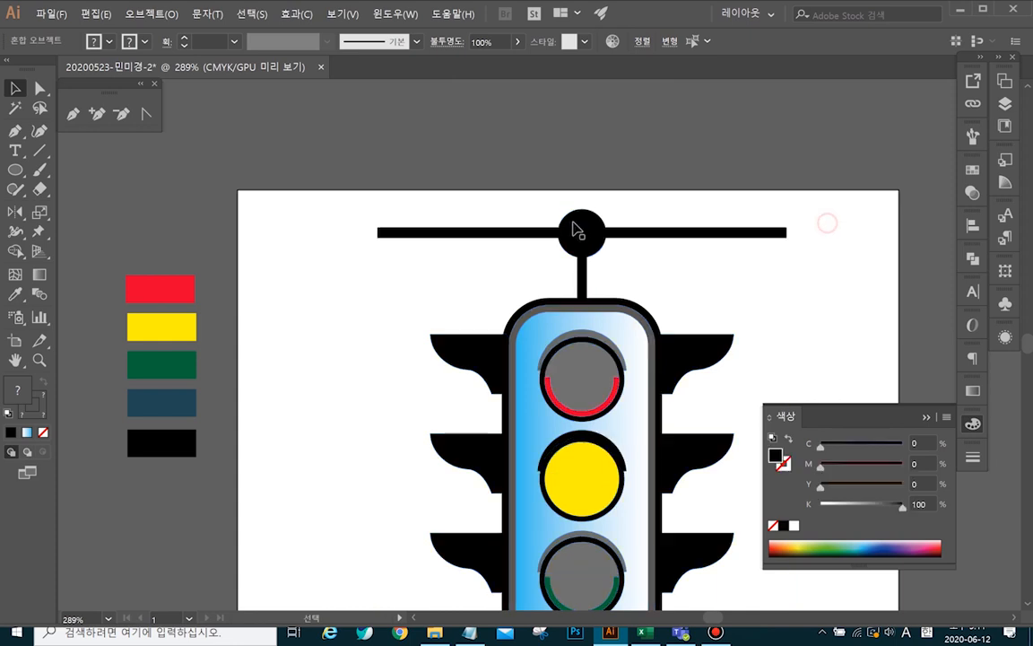
- Fill the circle on the bar with the dark blue palette color, C 50%, K 80%, using the Eyedropper
left_click(585, 226)
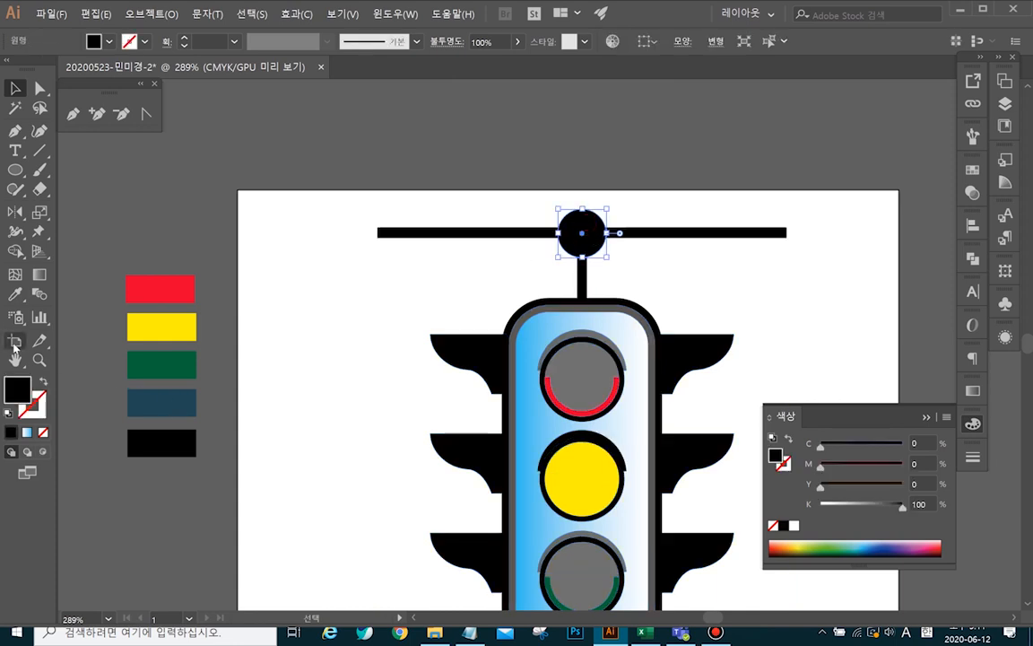
left_click(16, 296)
left_click(178, 402)
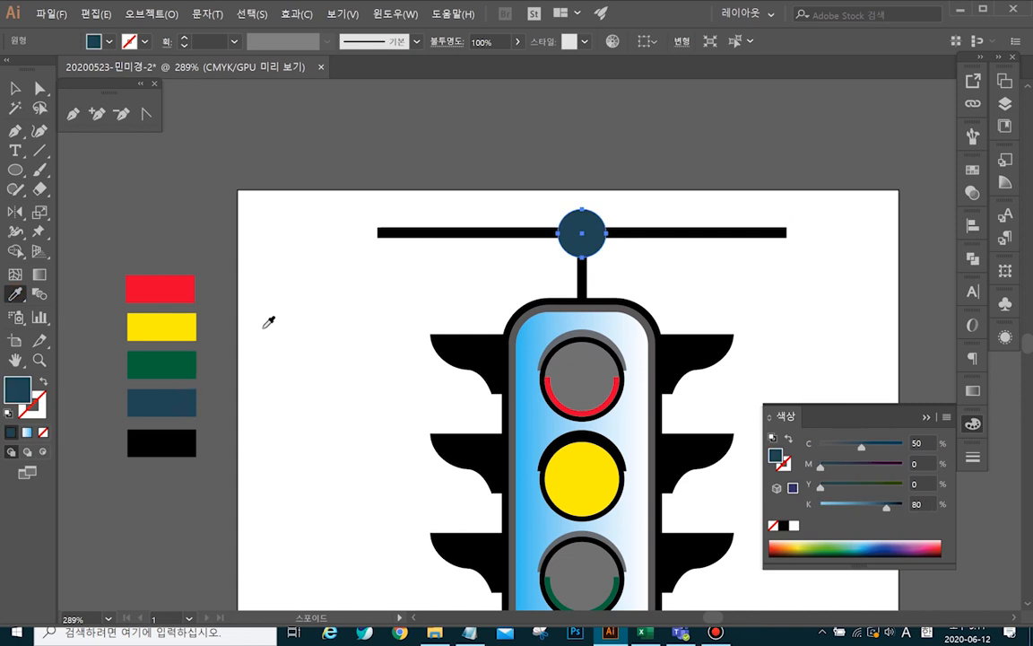
- Group all the traffic light artwork, including the pole and dark blue circle, and collapse the colour settings
scroll(268, 321, "down", 4)
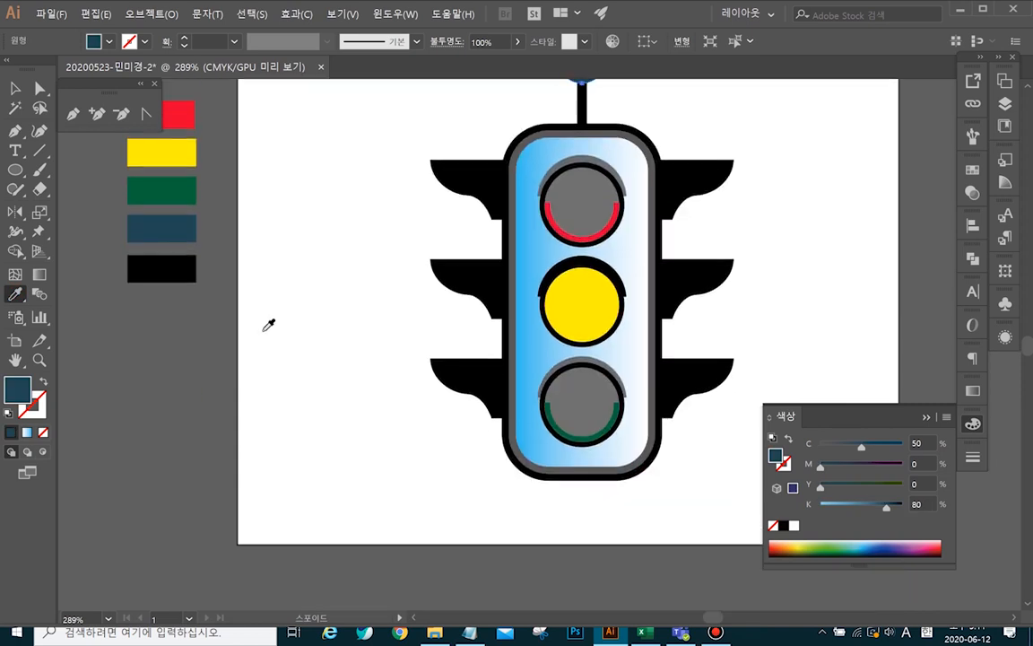
scroll(267, 323, "up", 2)
scroll(321, 350, "up", 1)
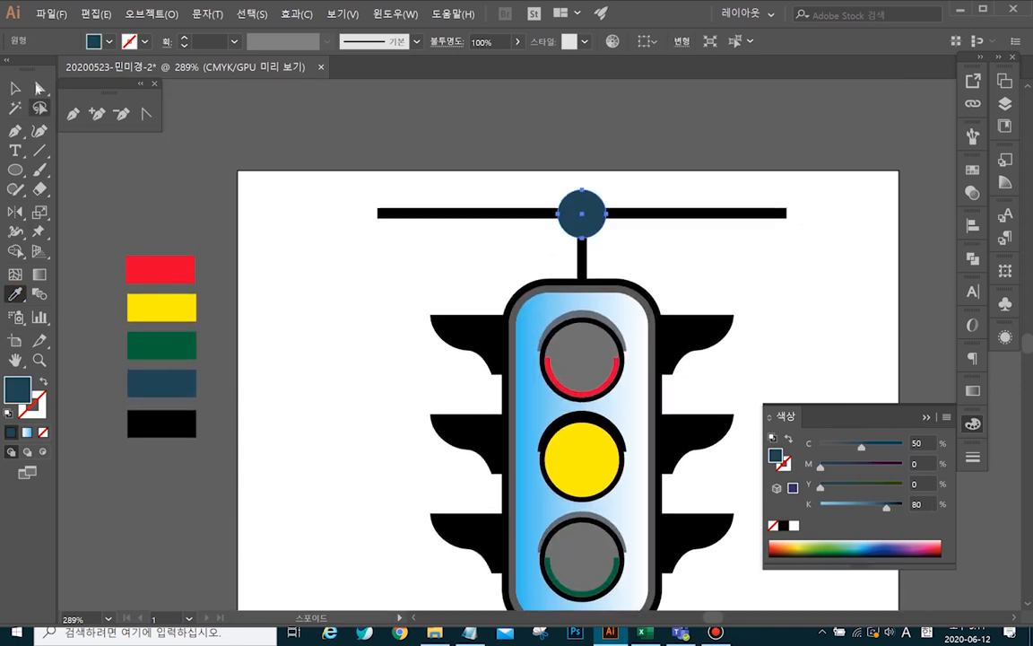
left_click(16, 88)
left_click_drag(338, 186, 741, 537)
key("ctrl+g")
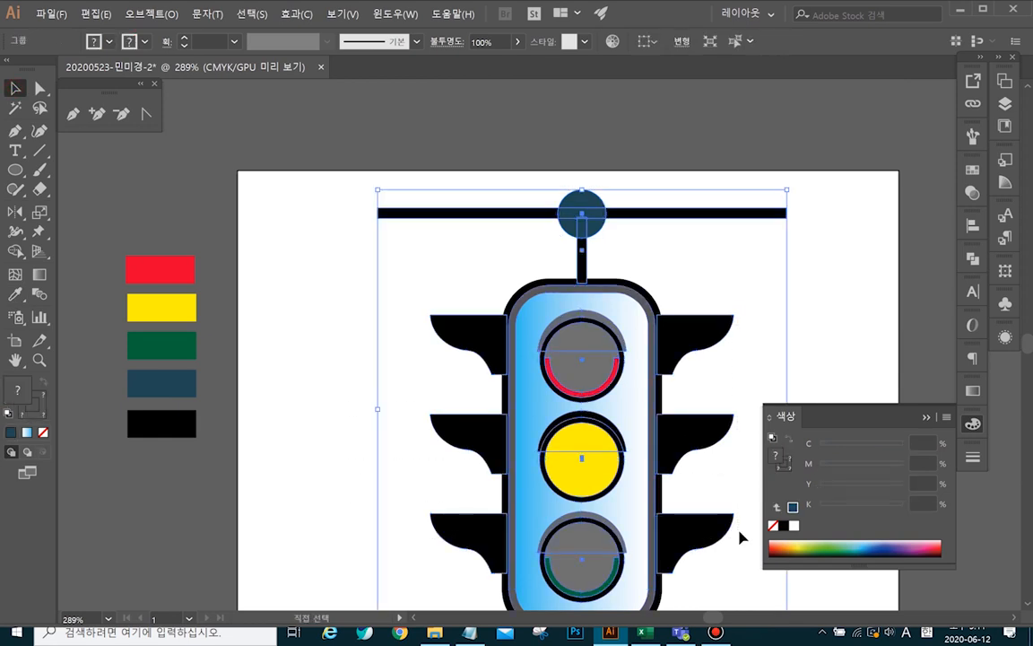
left_click(927, 417)
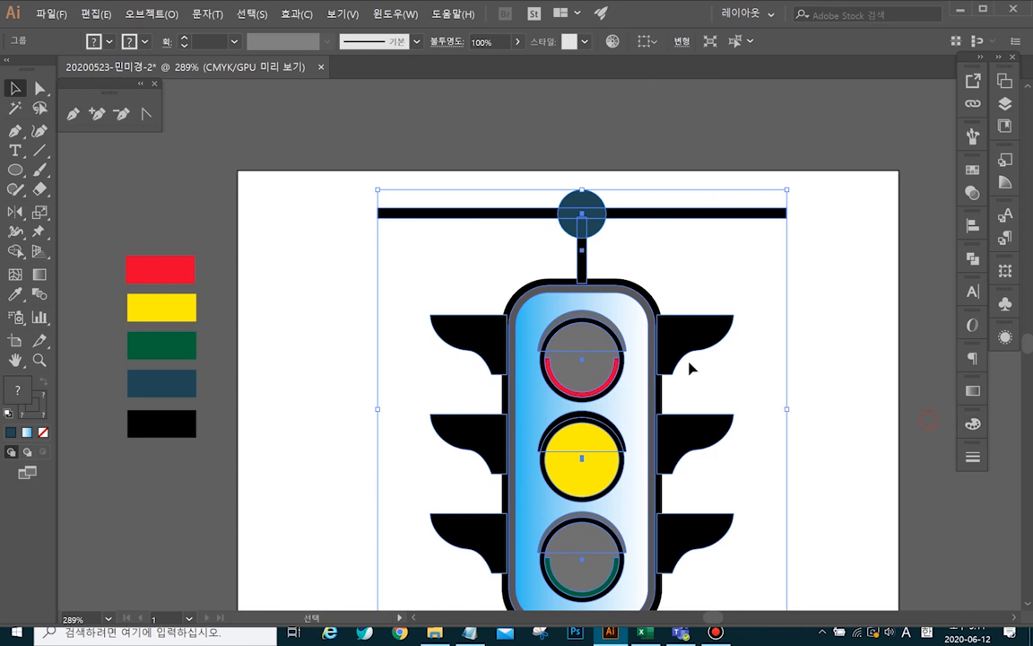
- Scale the grouped traffic light down slightly about its centre and nudge it upward on the artboard
scroll(692, 377, "down", 1)
left_click_drag(788, 566, 759, 542)
key("Up")
key("Up")
key("Up")
key("Up")
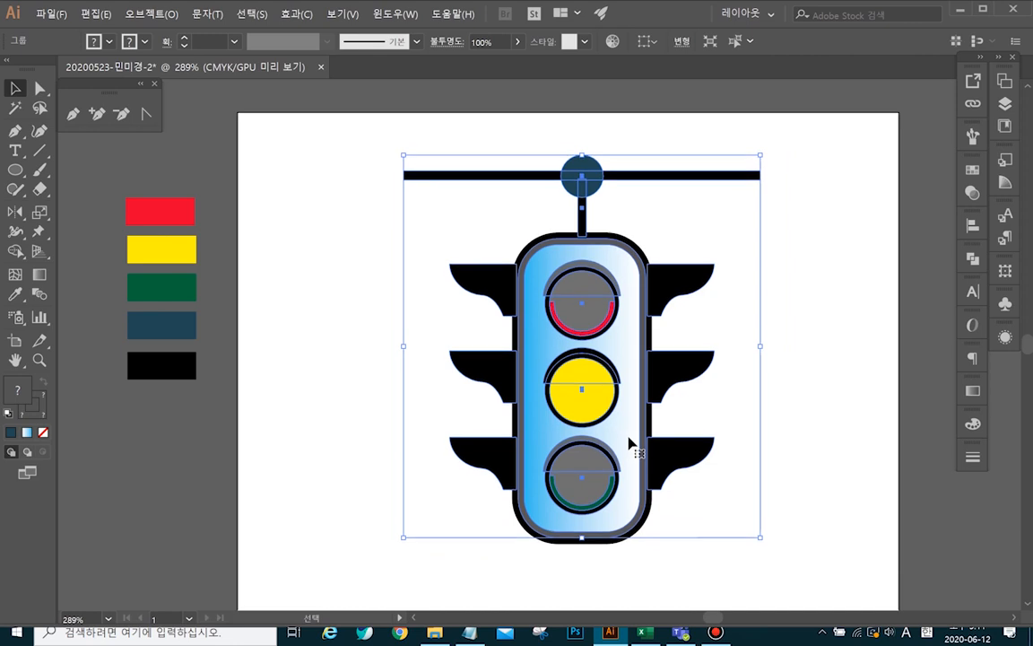
left_click(749, 469)
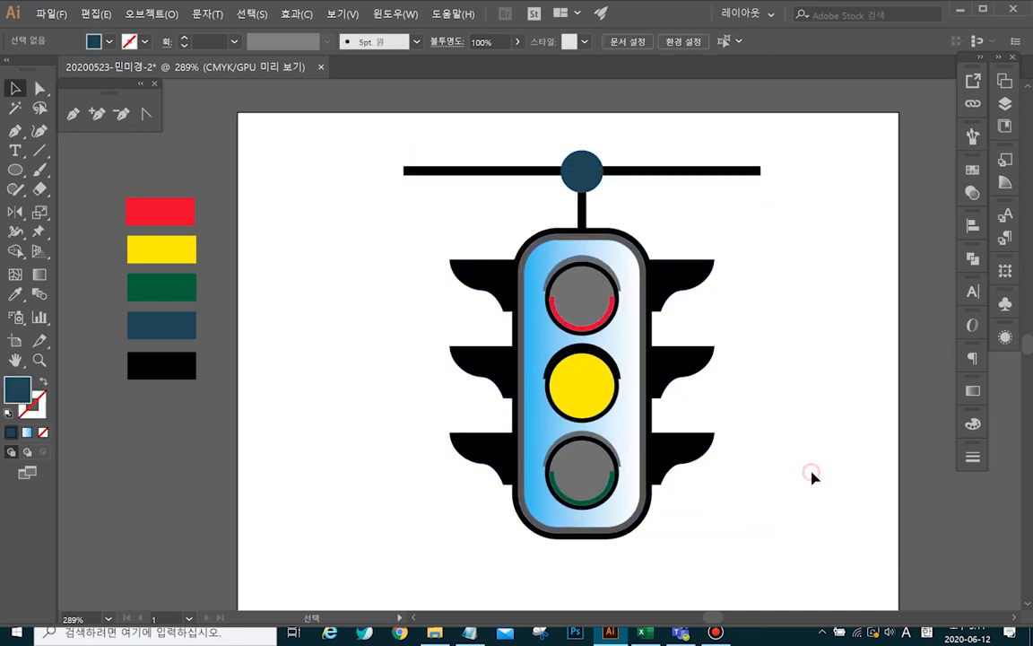
- Add the text "TRAFFIC LIGHT" below the traffic light illustration
scroll(807, 487, "down", 1)
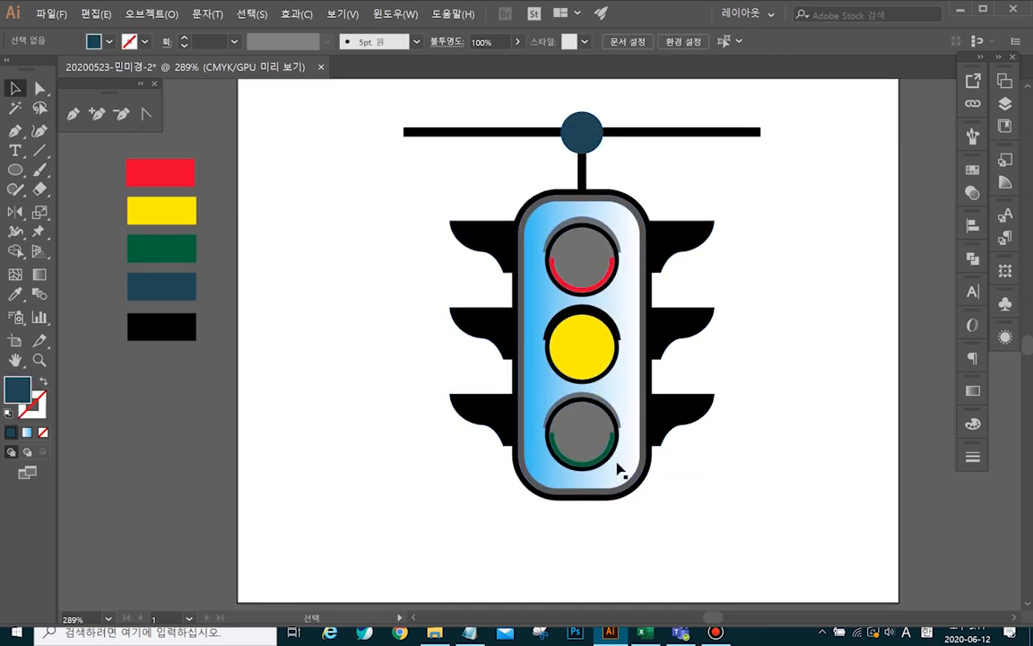
left_click(15, 151)
left_click(450, 549)
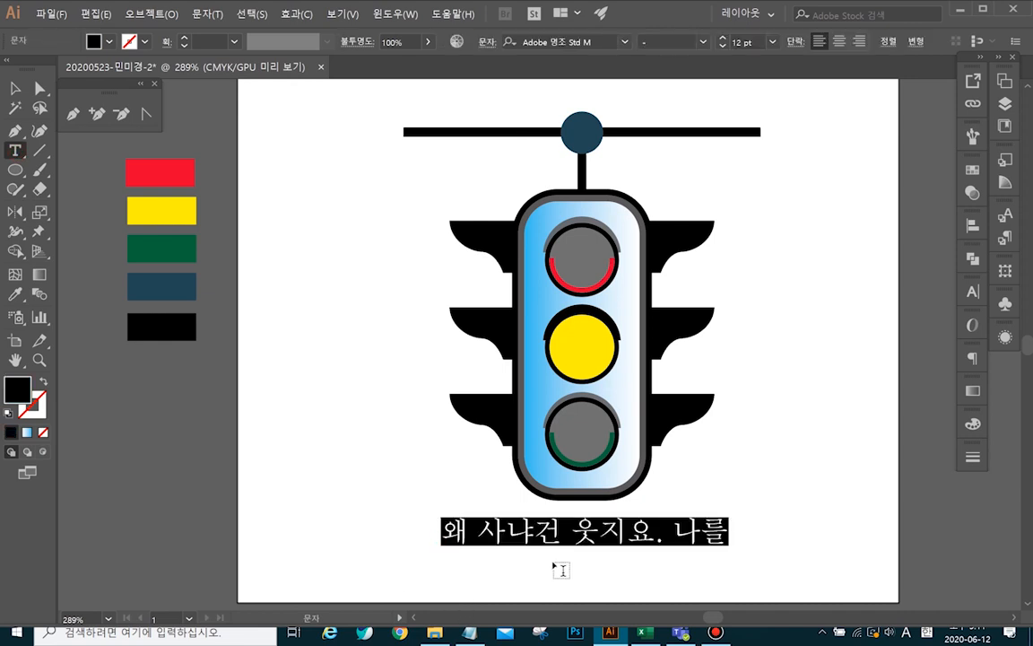
type("TR")
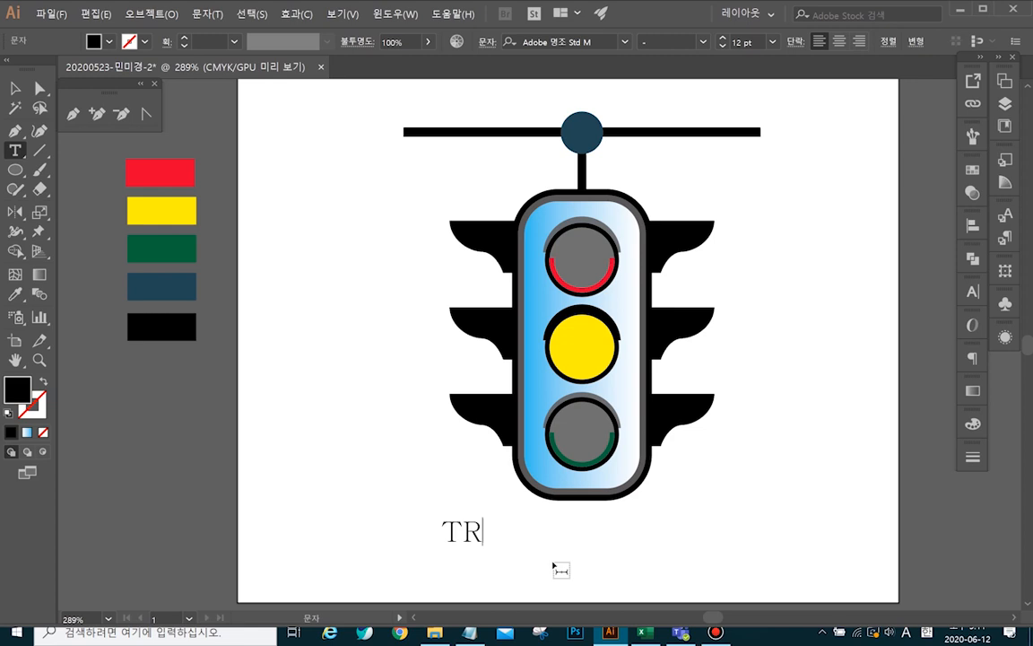
type("AFF")
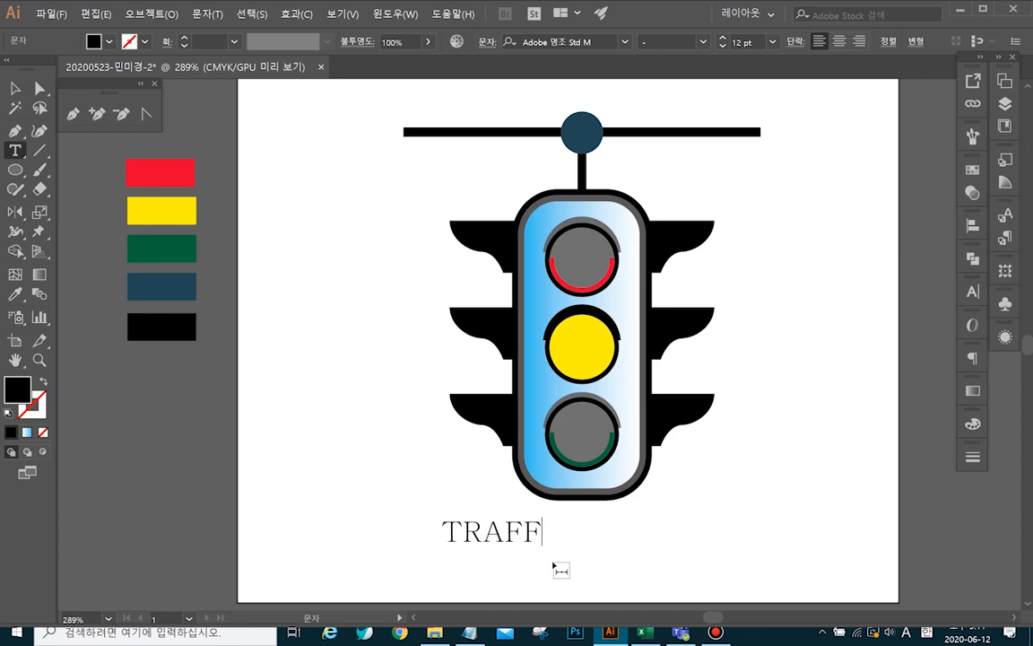
type("IC LIGHT")
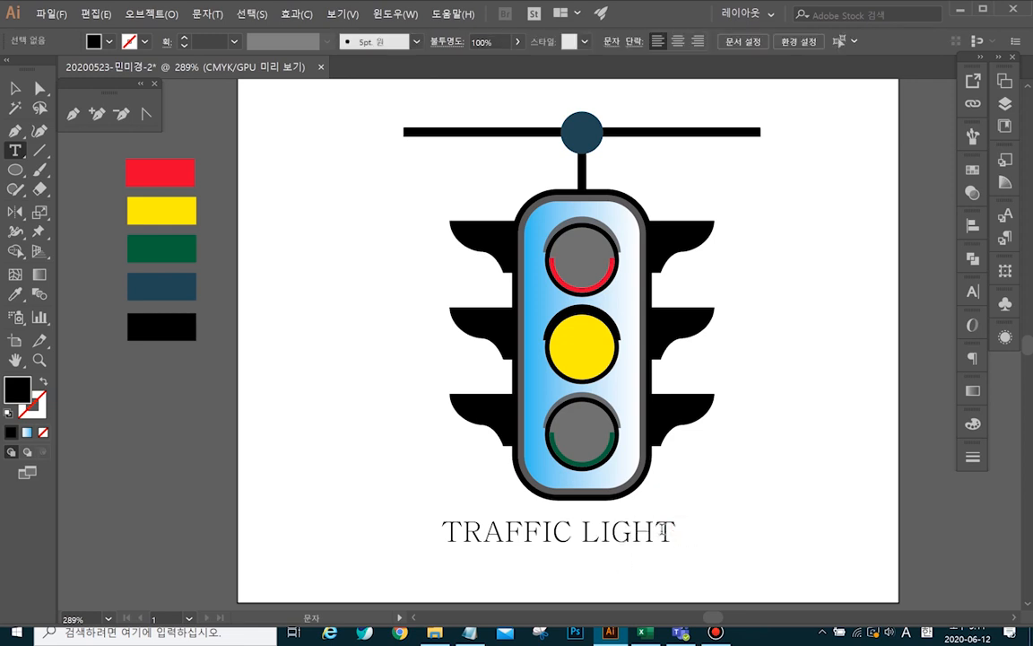
- Format the TRAFFIC LIGHT text in Arial Regular at 18 pt
left_click_drag(680, 532, 417, 505)
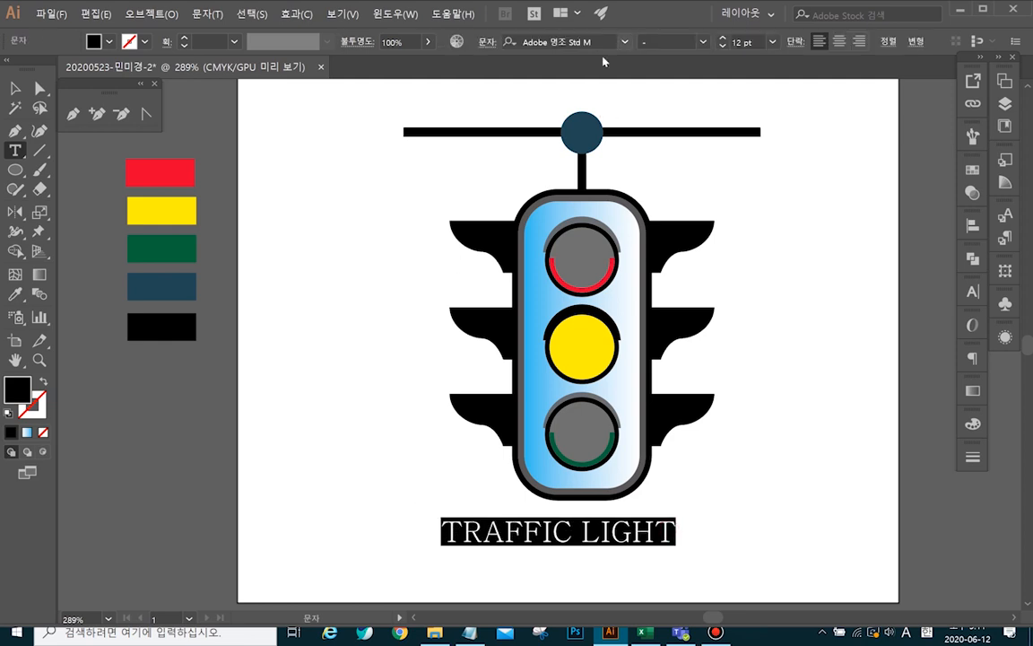
left_click(624, 43)
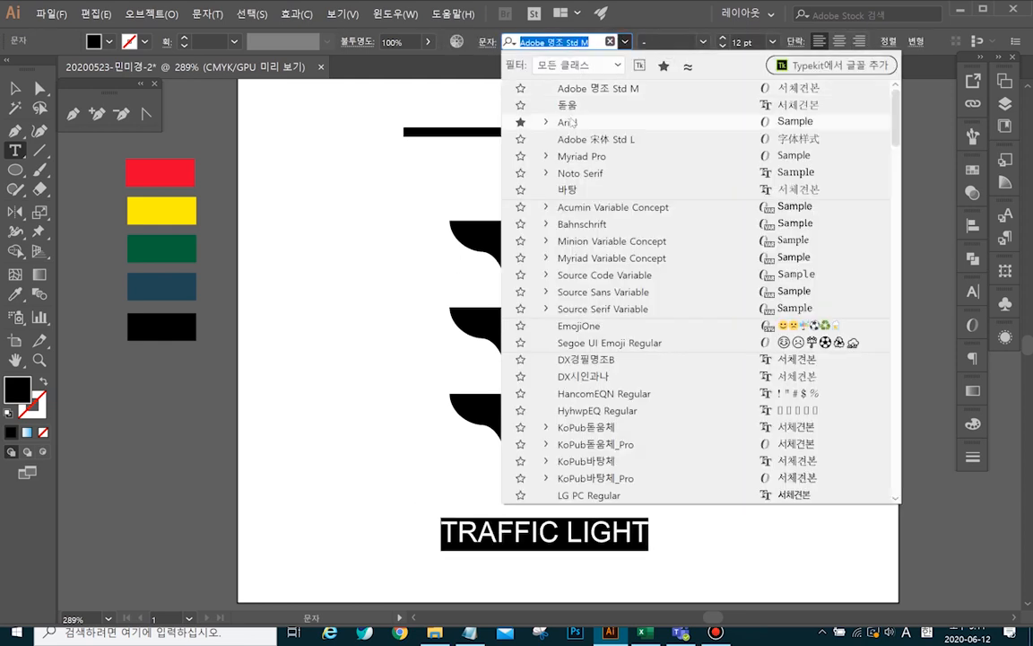
left_click(521, 106)
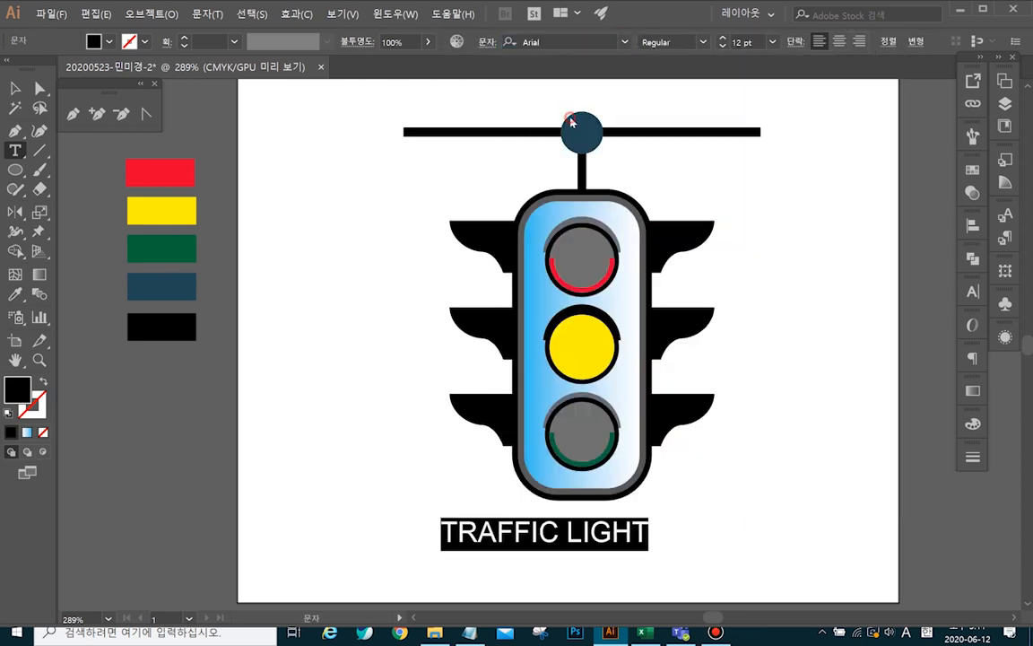
left_click(774, 44)
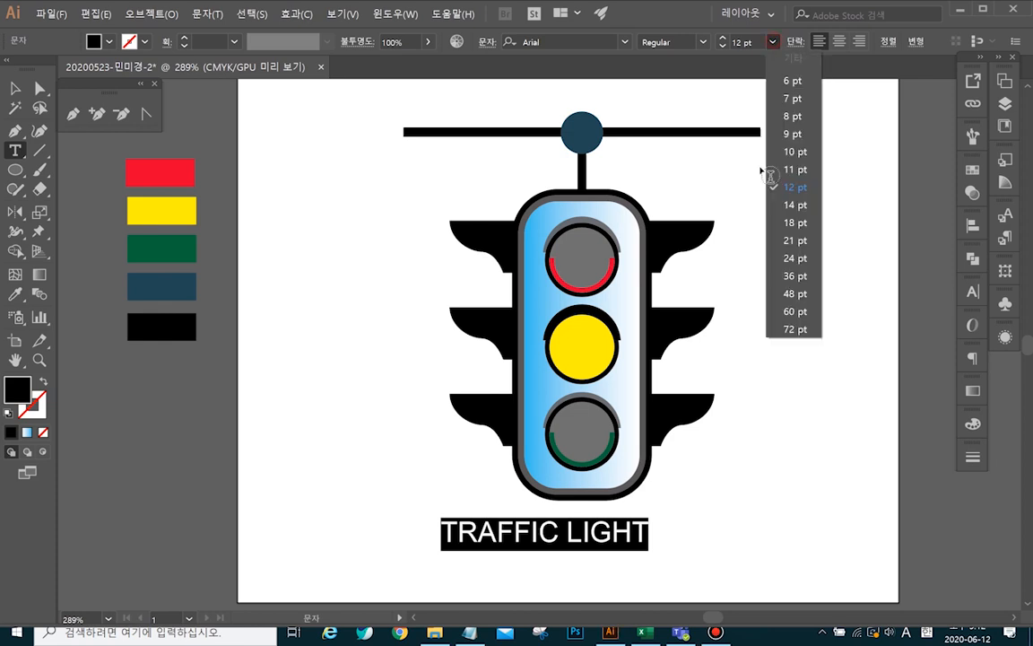
left_click(793, 222)
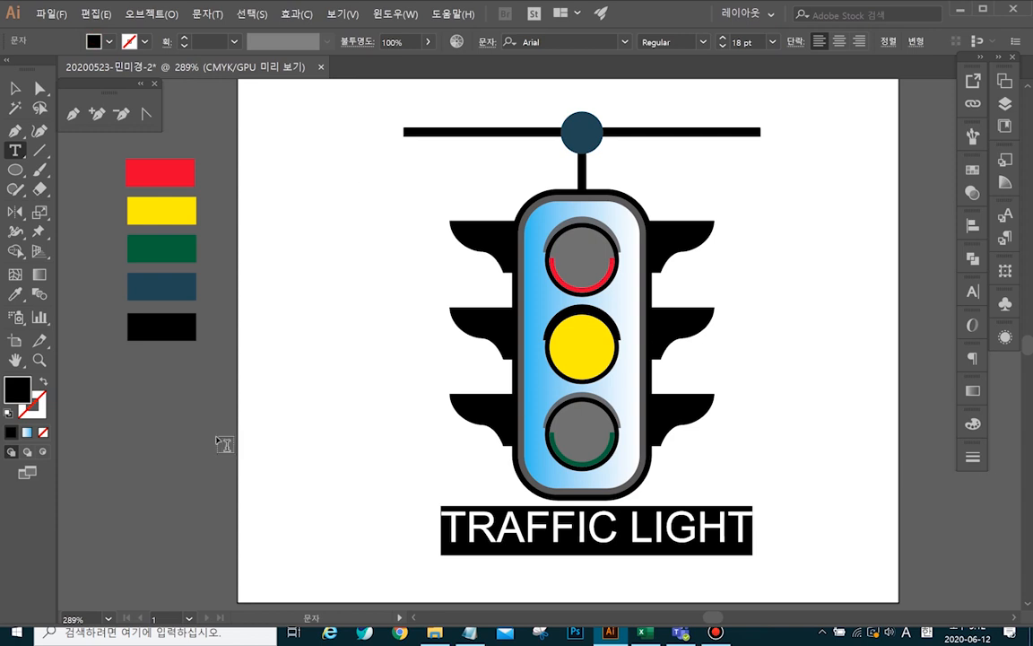
- Set the TRAFFIC LIGHT text's fill colour to C 0%, M 90%, Y 70%, K 0%
double_click(15, 388)
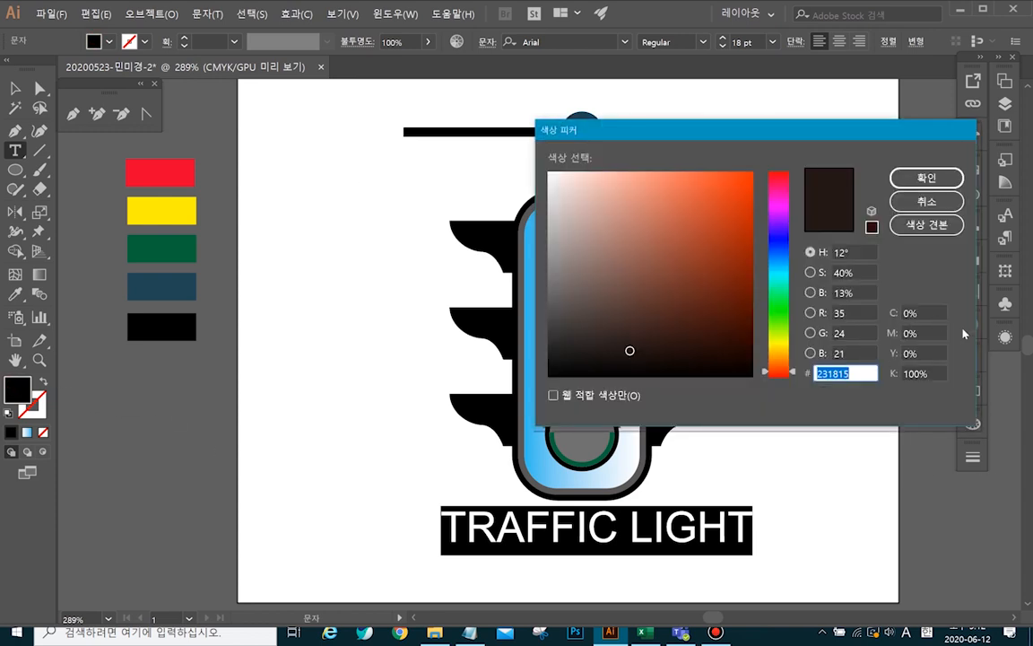
left_click(937, 333)
type("90")
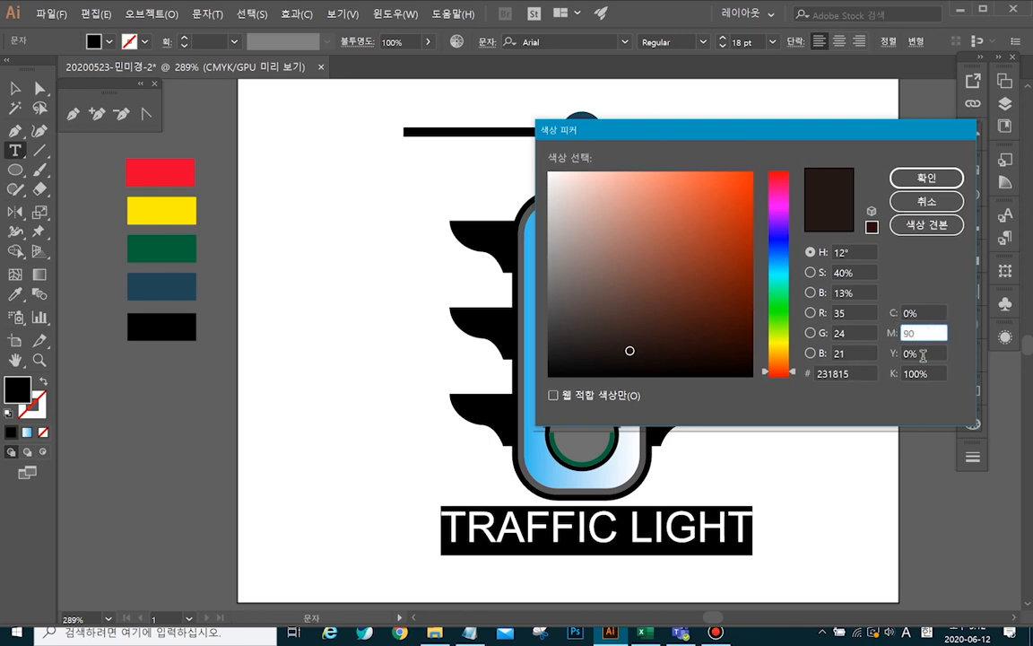
key("Tab")
type("70")
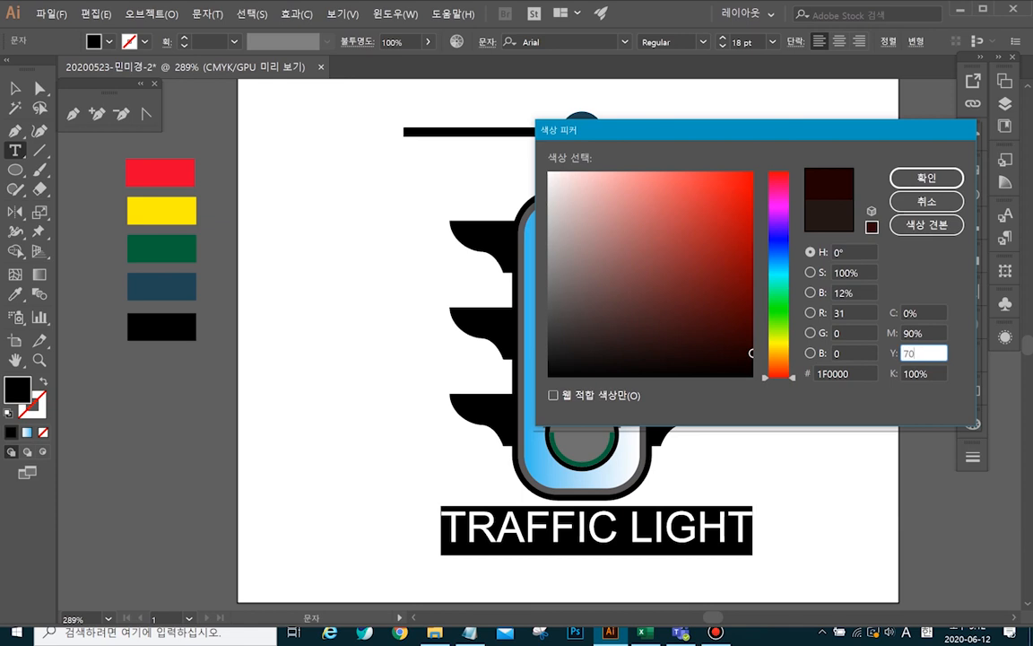
key("Tab")
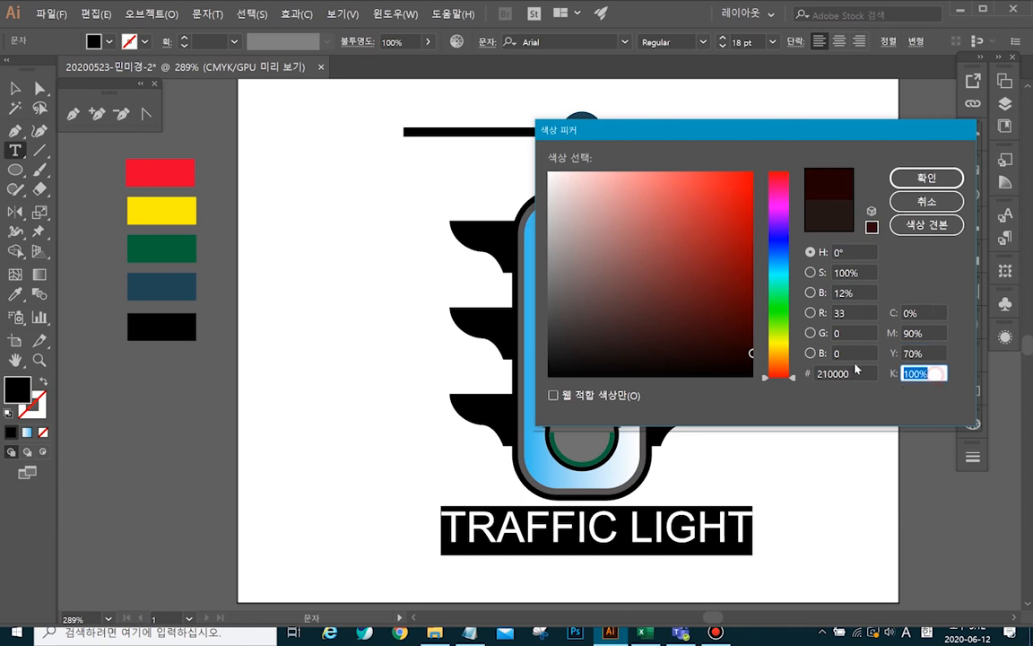
type("0")
key("Return")
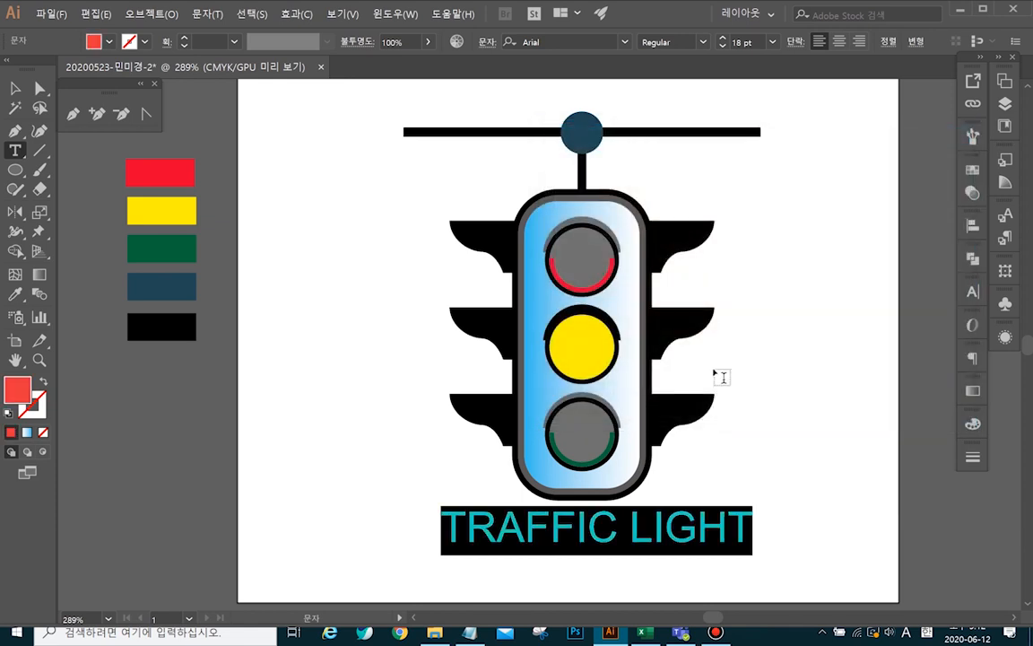
- Align the horizontal centres of the traffic light group and the TRAFFIC LIGHT text
left_click(16, 88)
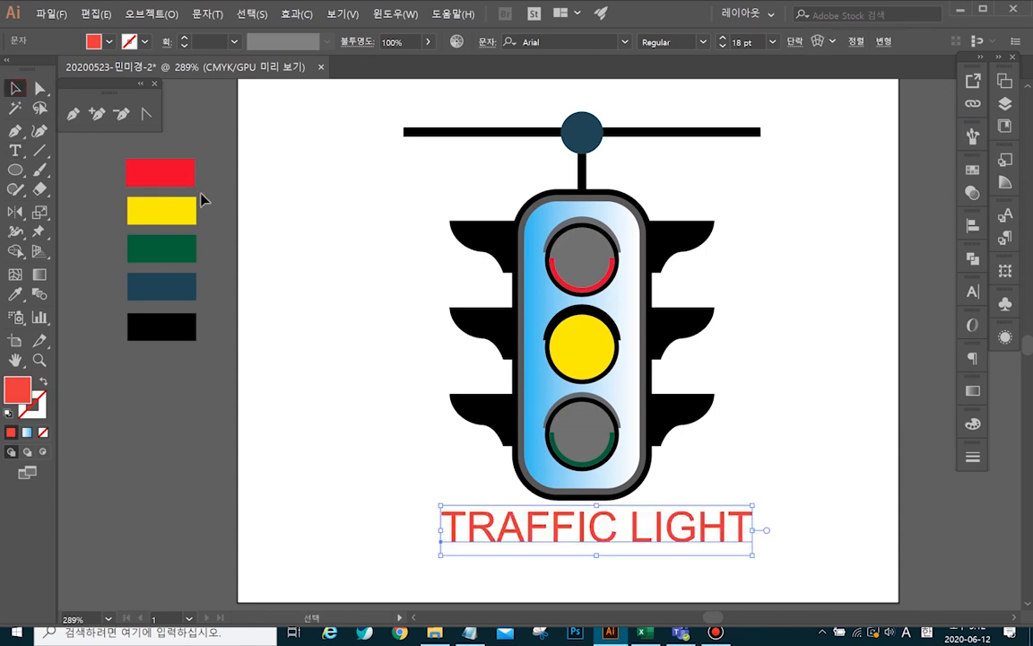
left_click(224, 192)
left_click_drag(344, 104, 825, 582)
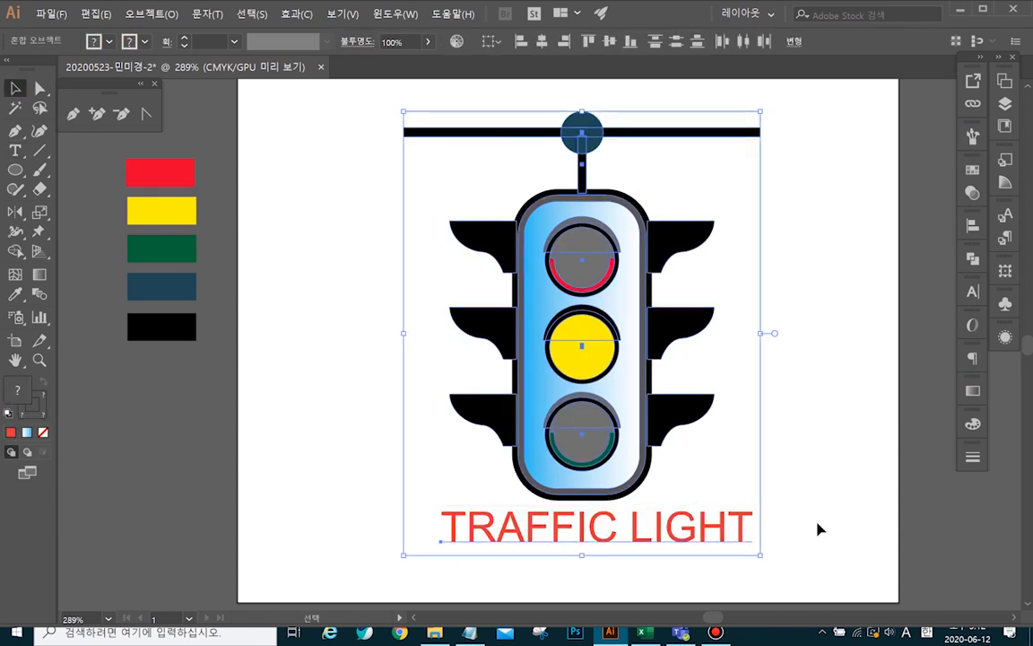
left_click(541, 43)
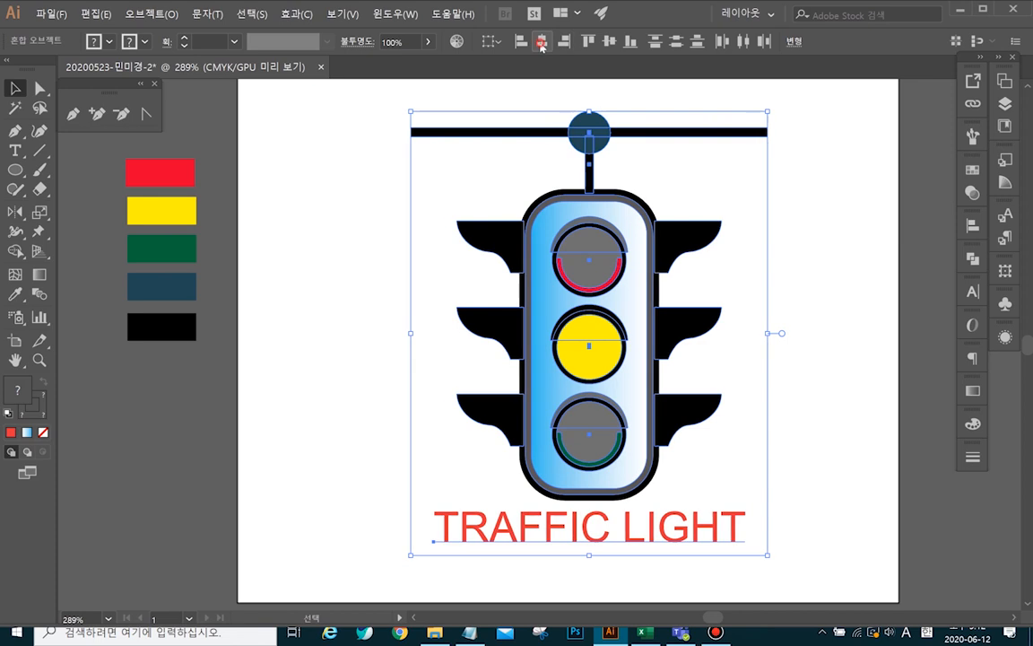
left_click(852, 340)
- Nudge the TRAFFIC LIGHT text down to widen the gap below the traffic light
left_click(669, 536)
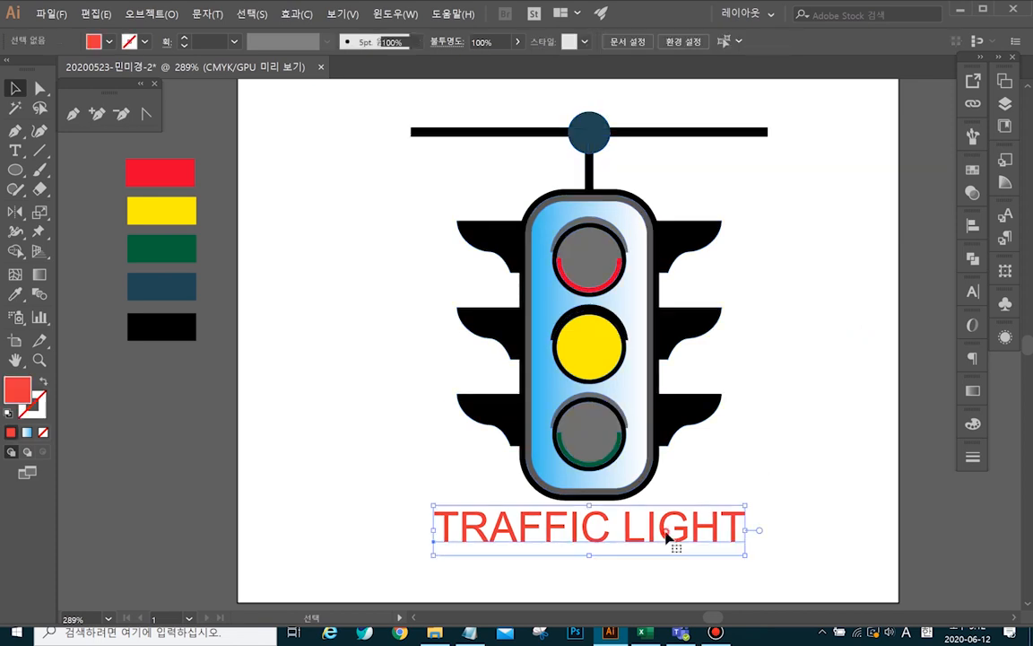
key("Down")
key("Down")
key("Down")
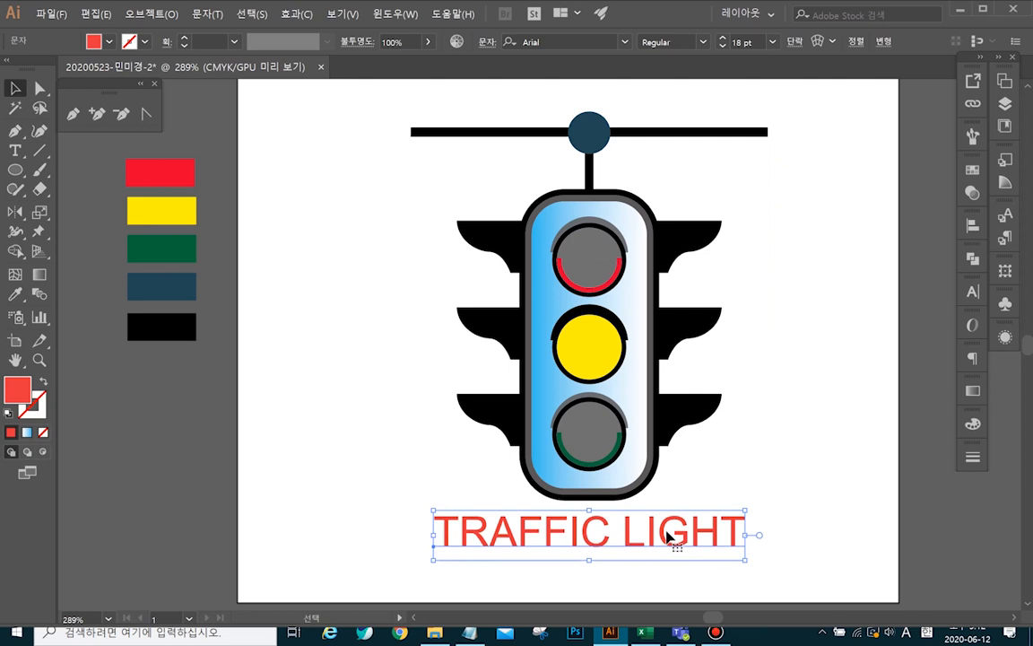
left_click(792, 460)
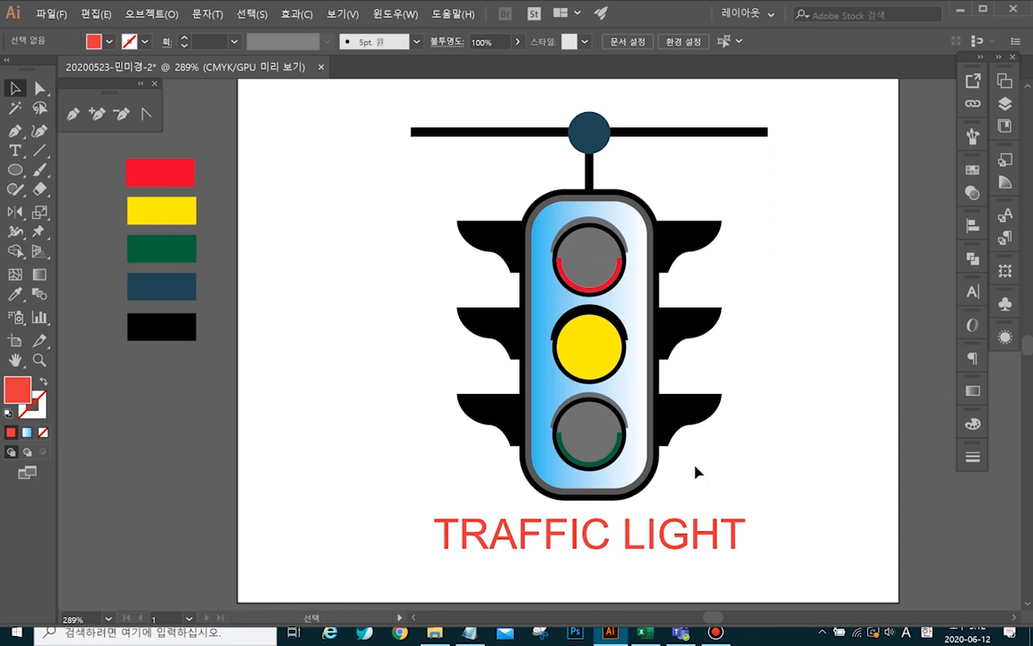
- Delete the five reference colour rectangles beside the artboard
left_click(788, 396)
left_click_drag(112, 155, 203, 422)
key("Delete")
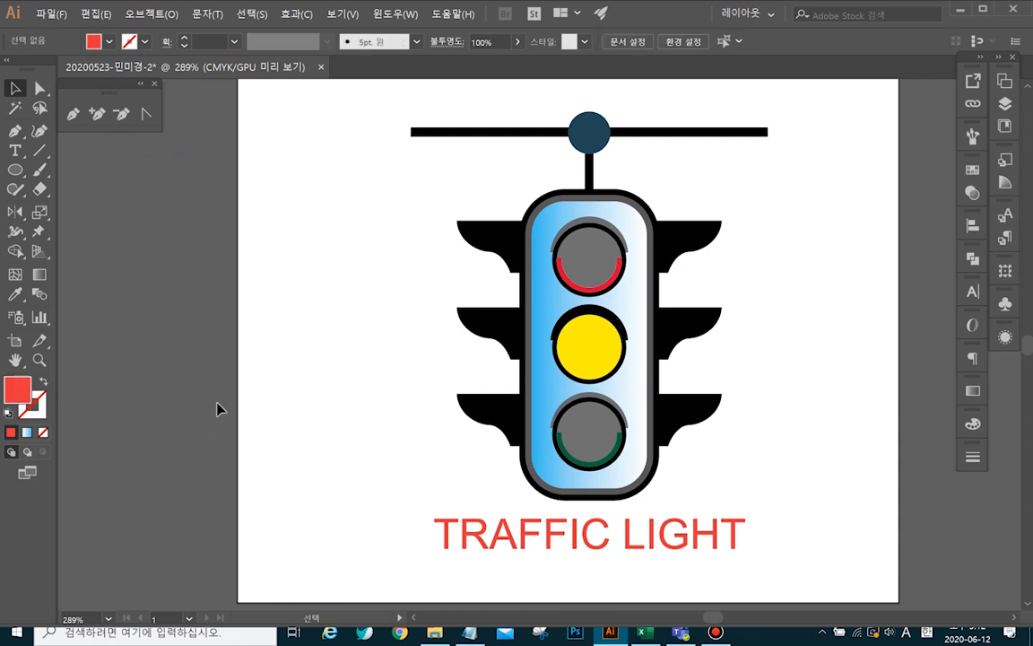
- Try to save the drawing as an Adobe Illustrator file in the GTQ folder under Documents
left_click(51, 14)
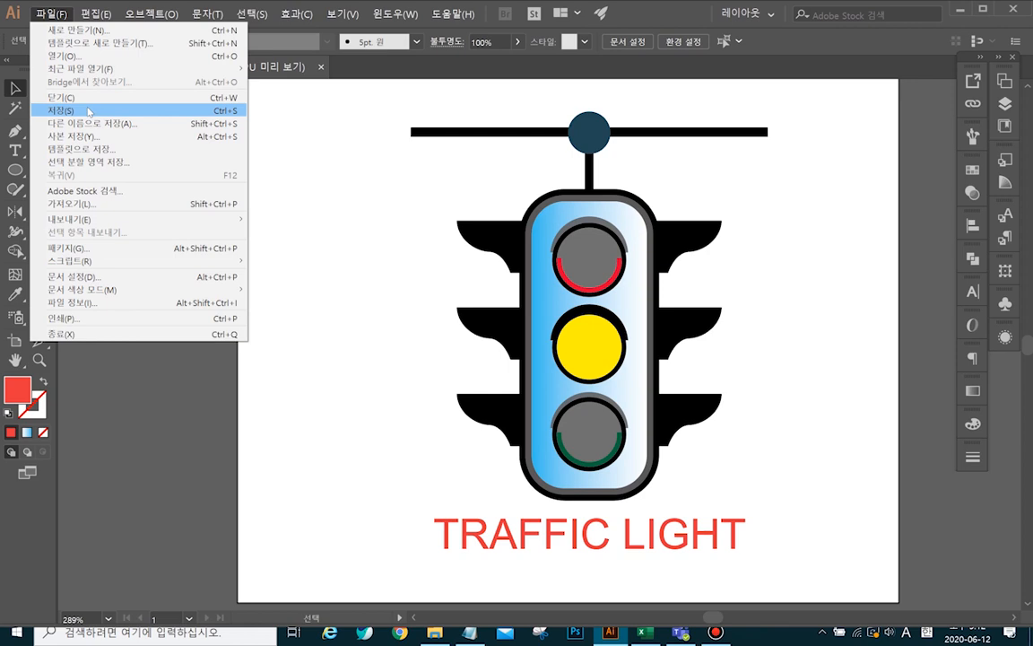
left_click(81, 123)
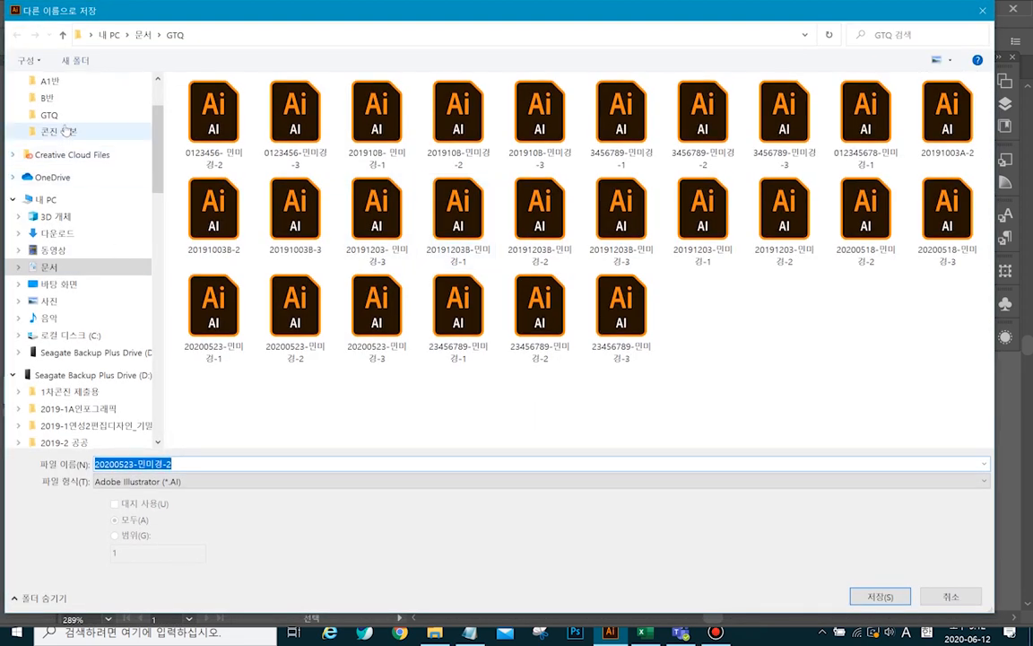
left_click(54, 267)
double_click(202, 149)
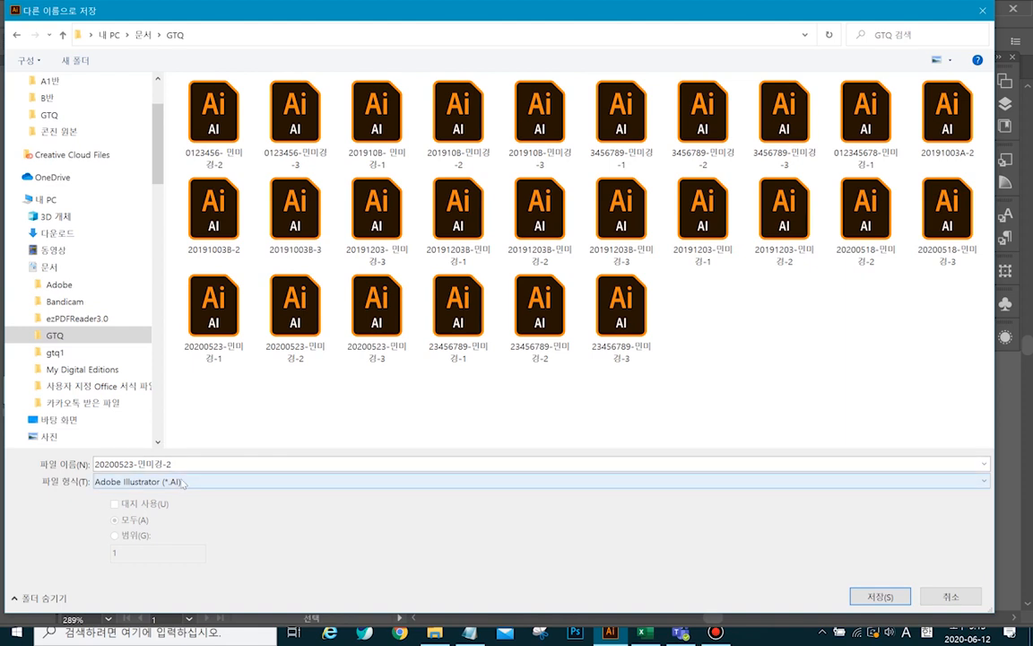
left_click(878, 596)
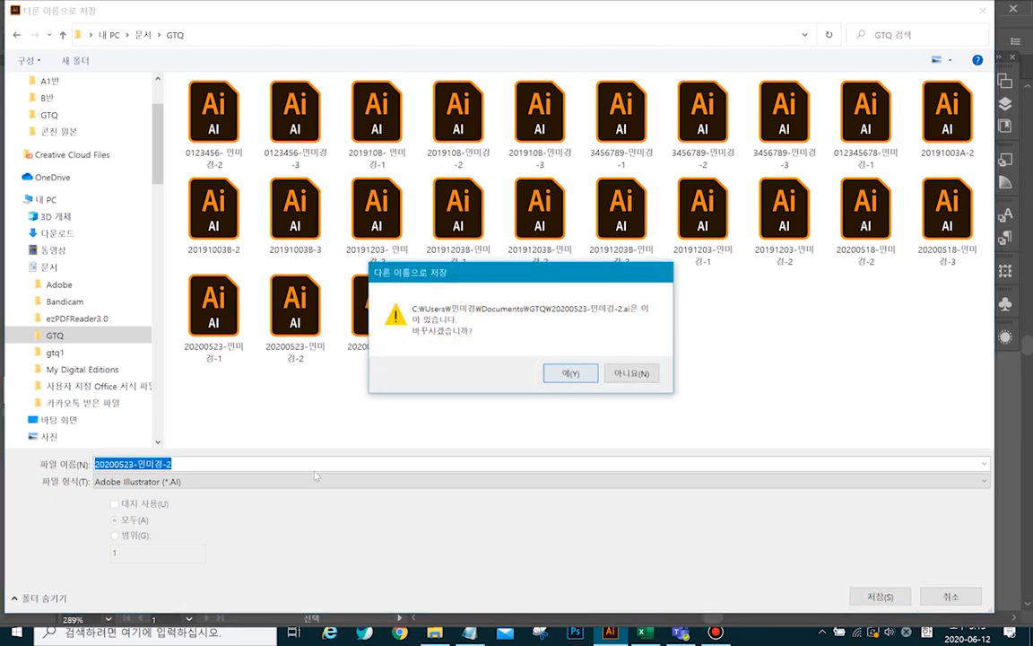
- Decline overwriting the existing file and save the drawing under the same name ending in -22, in Illustrator CS6 format
left_click(225, 461)
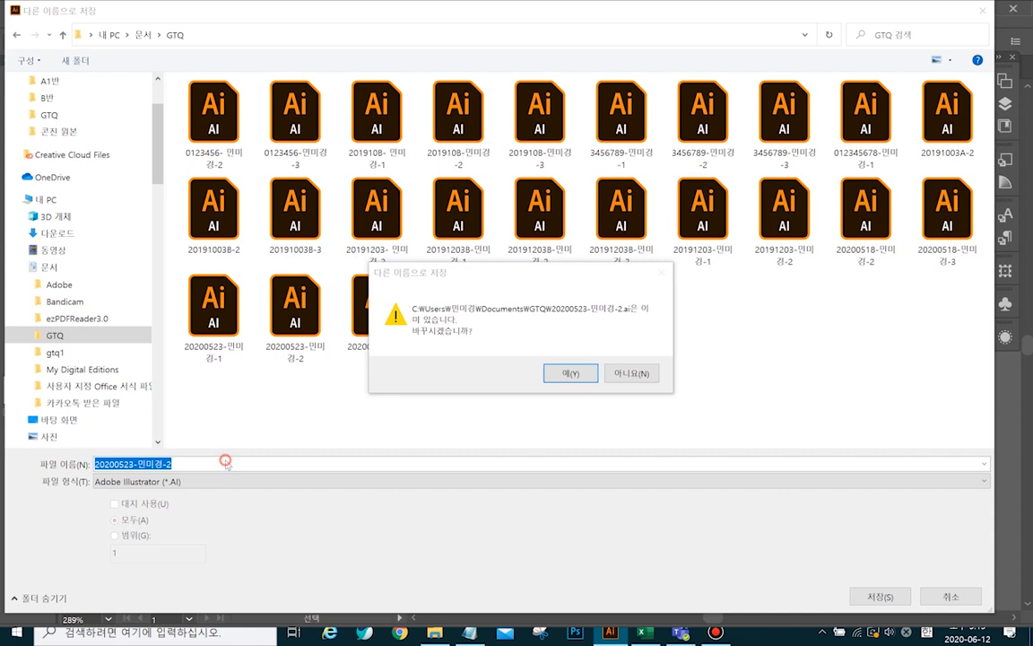
left_click(631, 374)
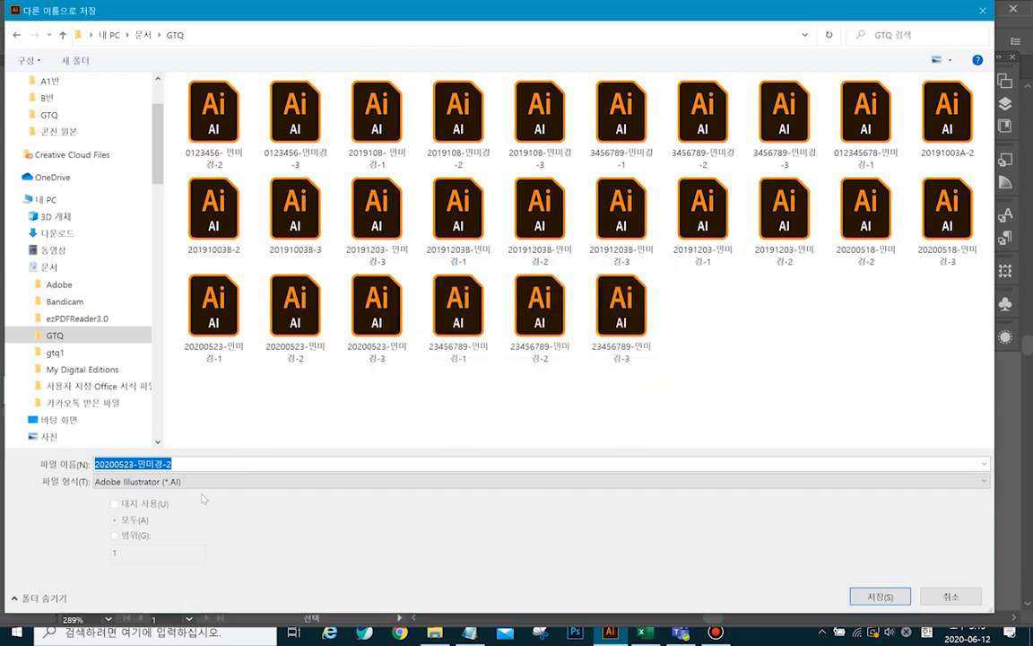
left_click(187, 463)
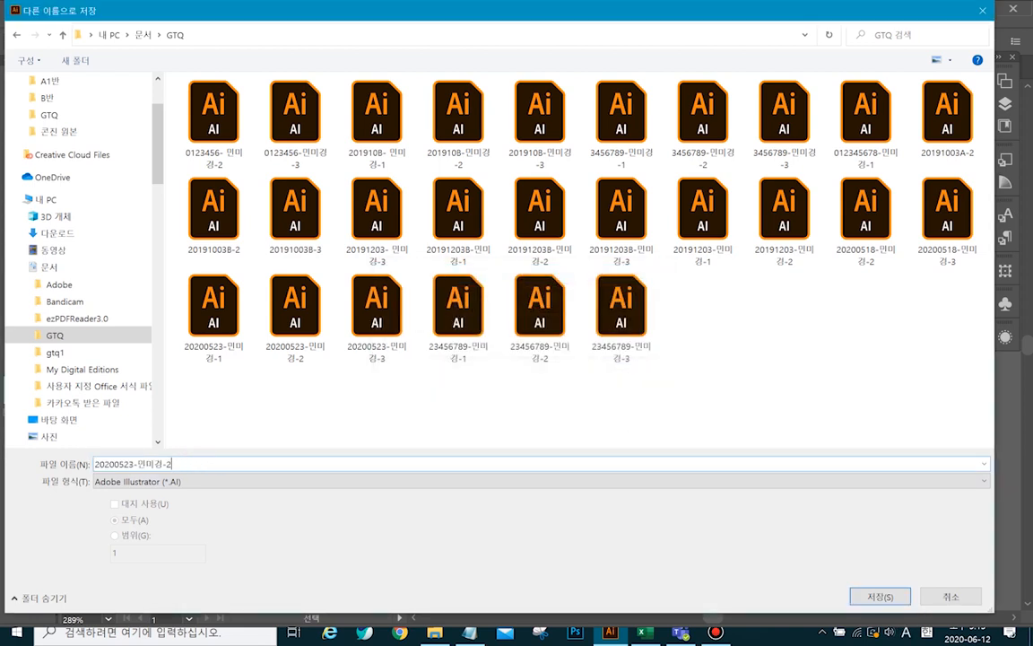
left_click(880, 596)
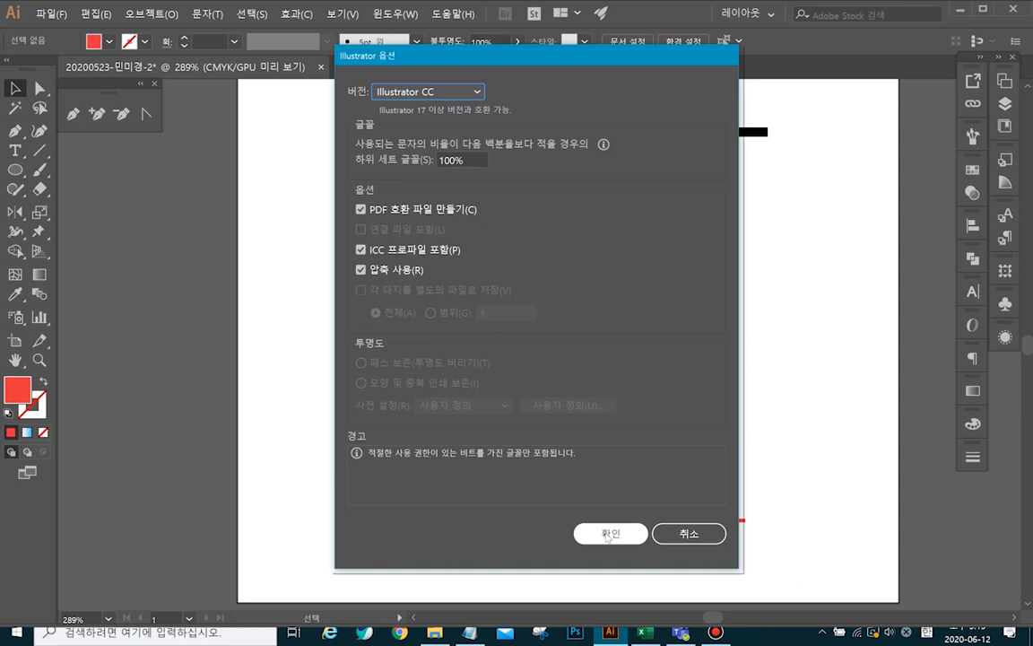
left_click(475, 92)
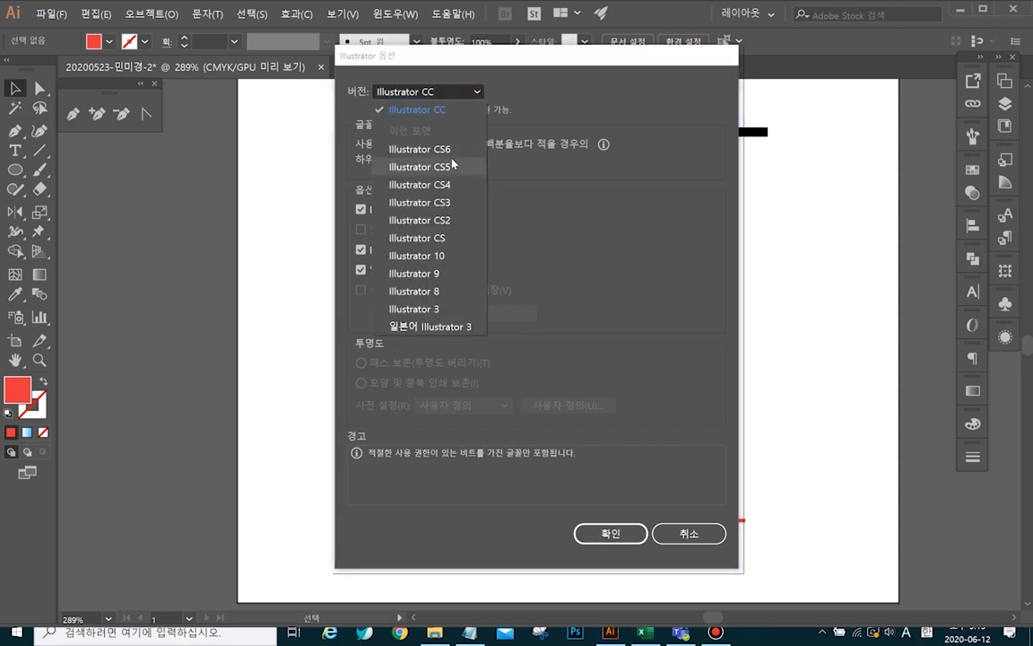
left_click(454, 146)
left_click(620, 529)
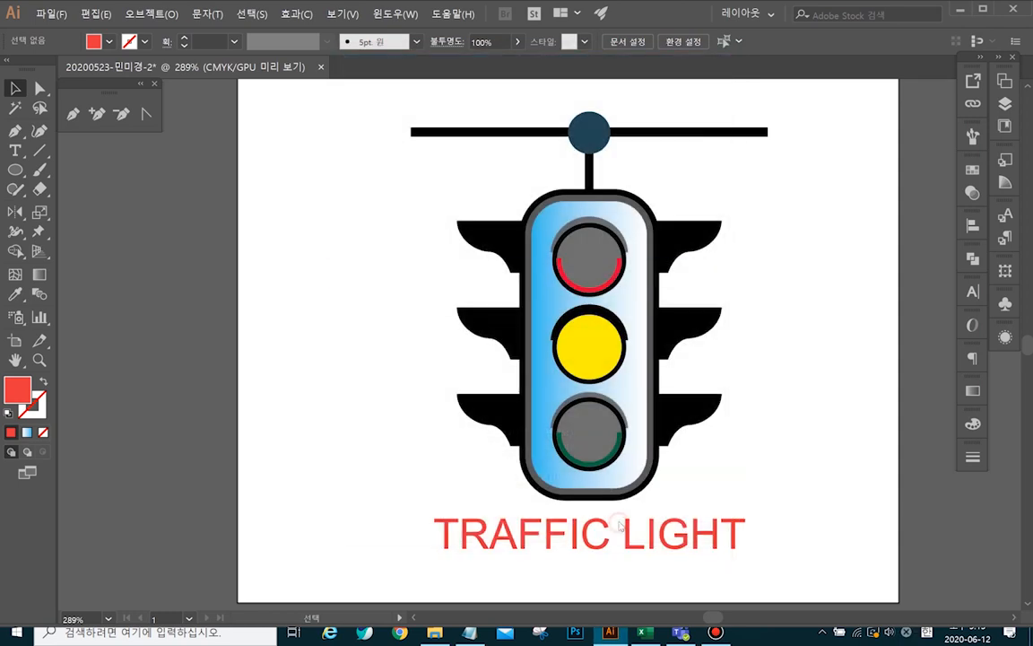
left_click(599, 351)
left_click(15, 169)
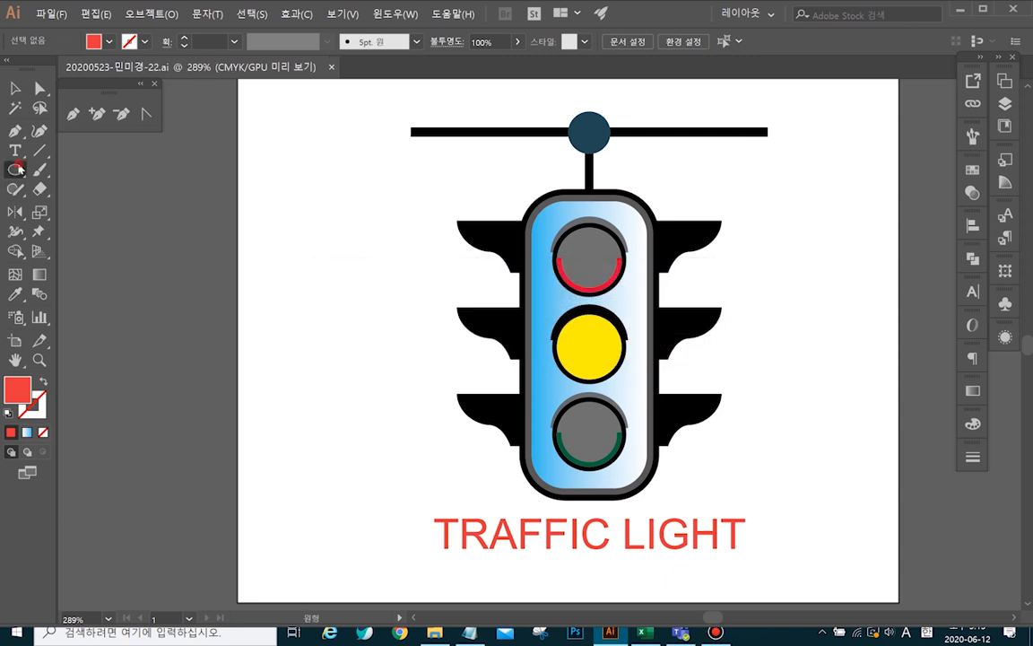
left_click(149, 14)
mouse_move(166, 277)
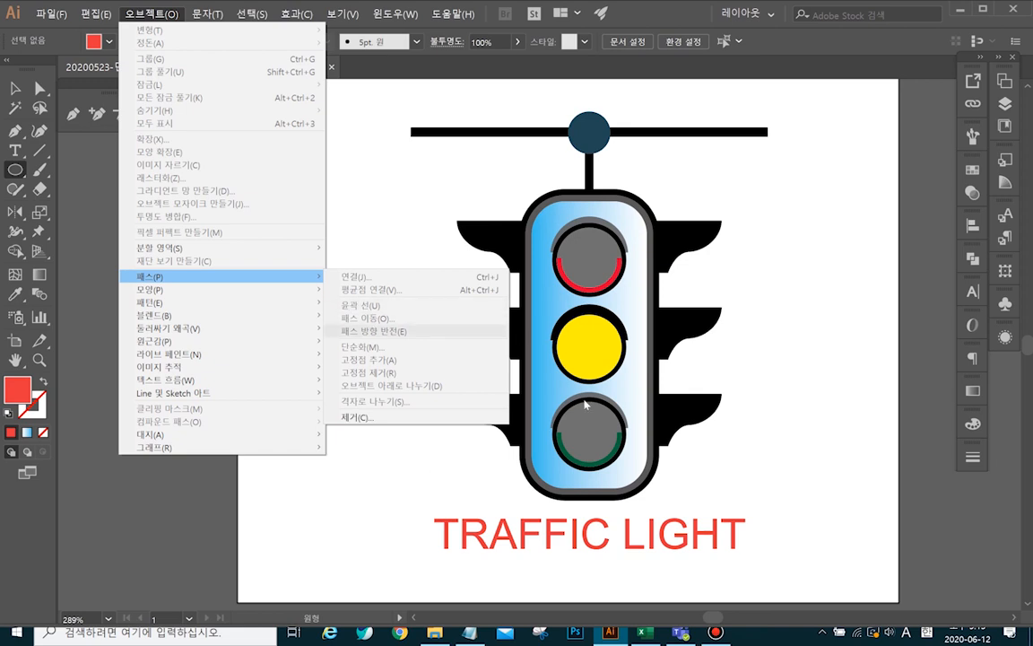
left_click(722, 448)
left_click(722, 448)
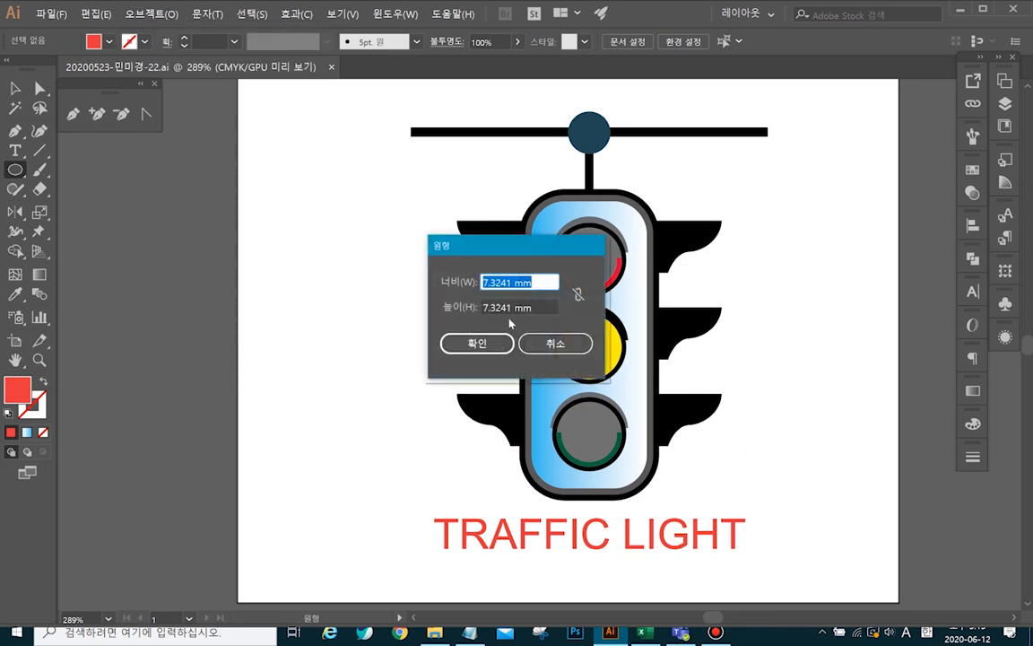
left_click(555, 343)
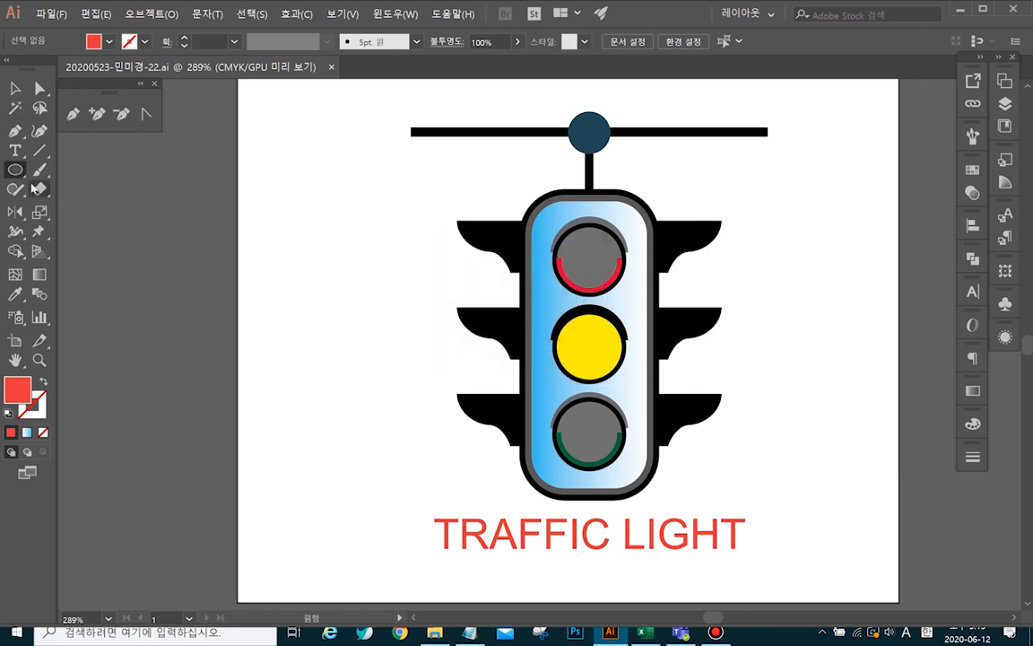
- Draw a red circle in the blank area left of the traffic light and give it a black 3 pt stroke
left_click_drag(280, 213, 364, 298)
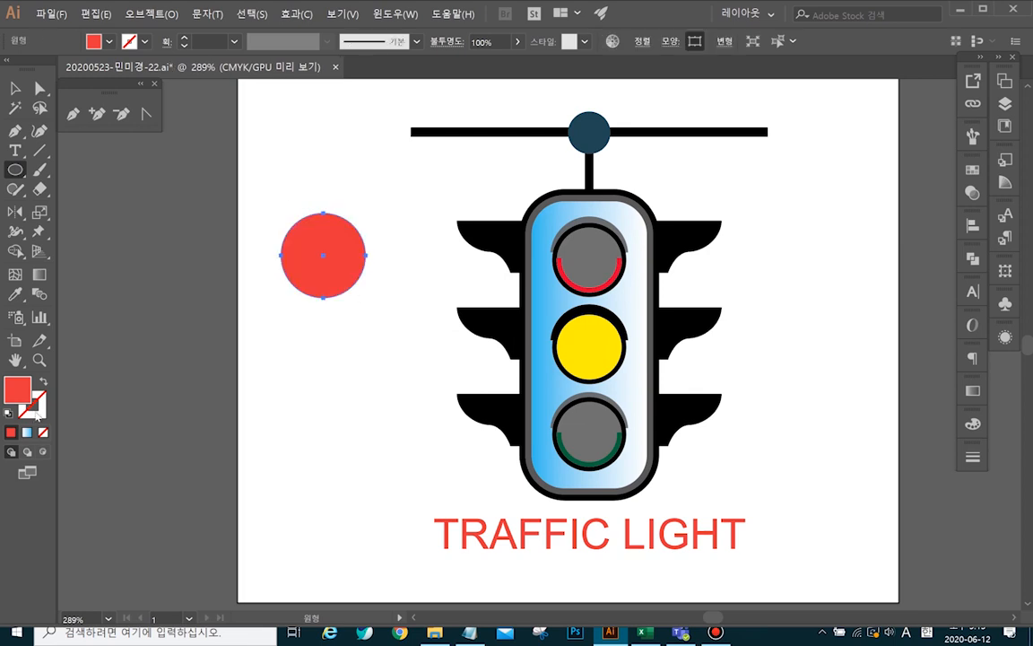
left_click(35, 411)
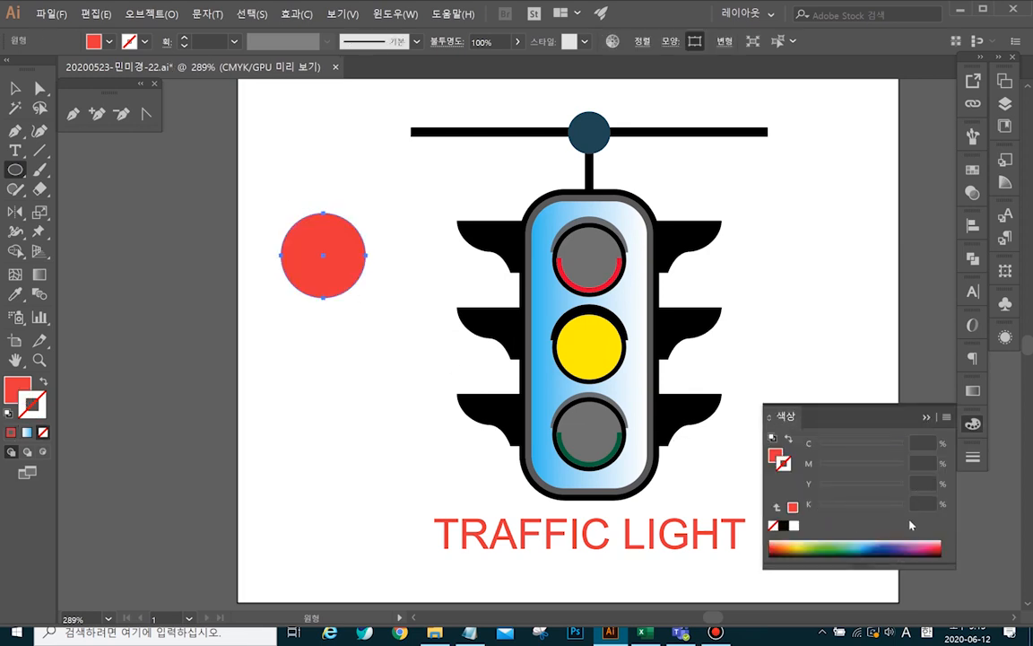
left_click(783, 526)
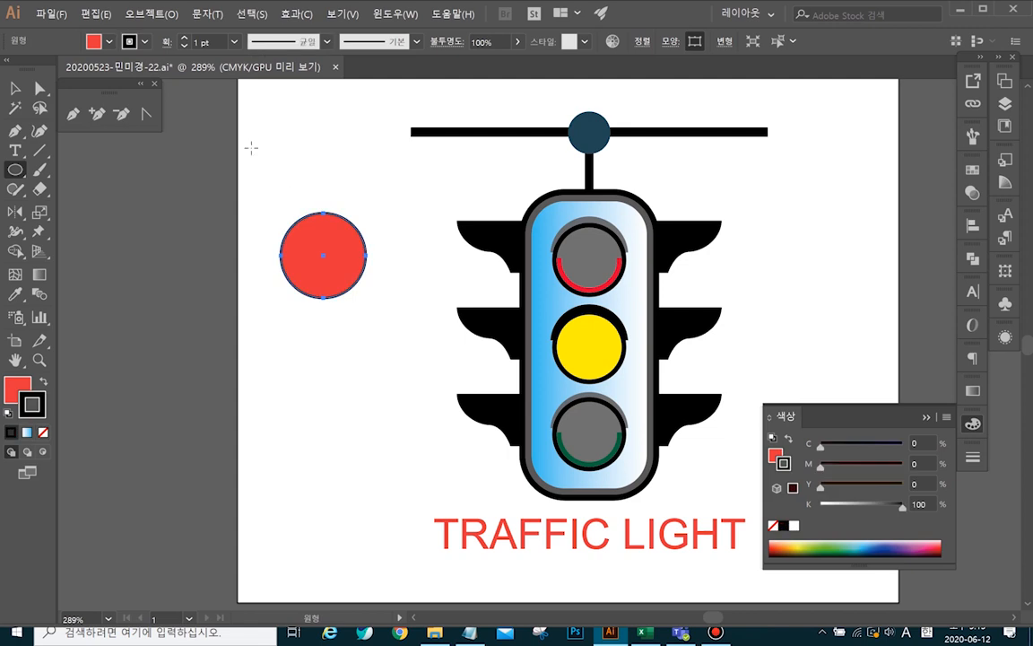
left_click(234, 41)
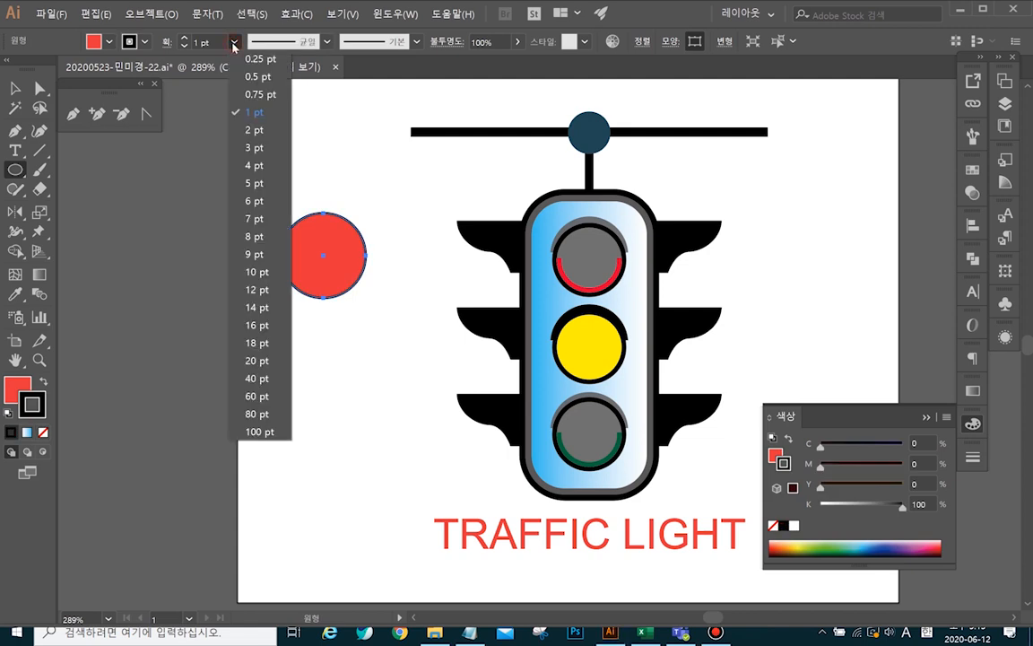
left_click(255, 147)
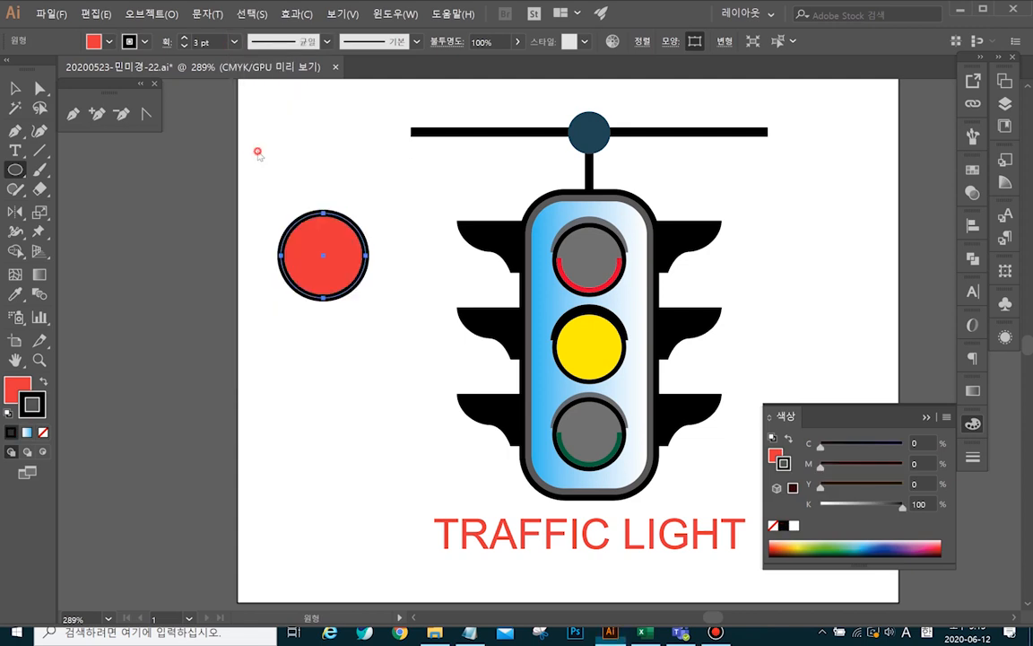
- Align the new circle's black stroke to the outside of its path
left_click(973, 458)
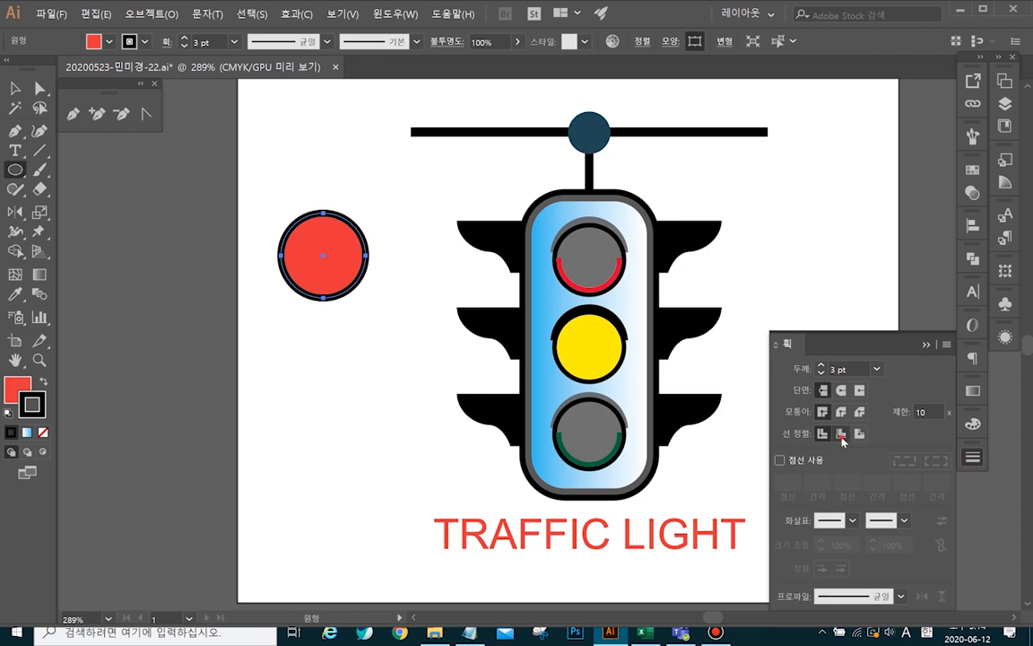
left_click(843, 435)
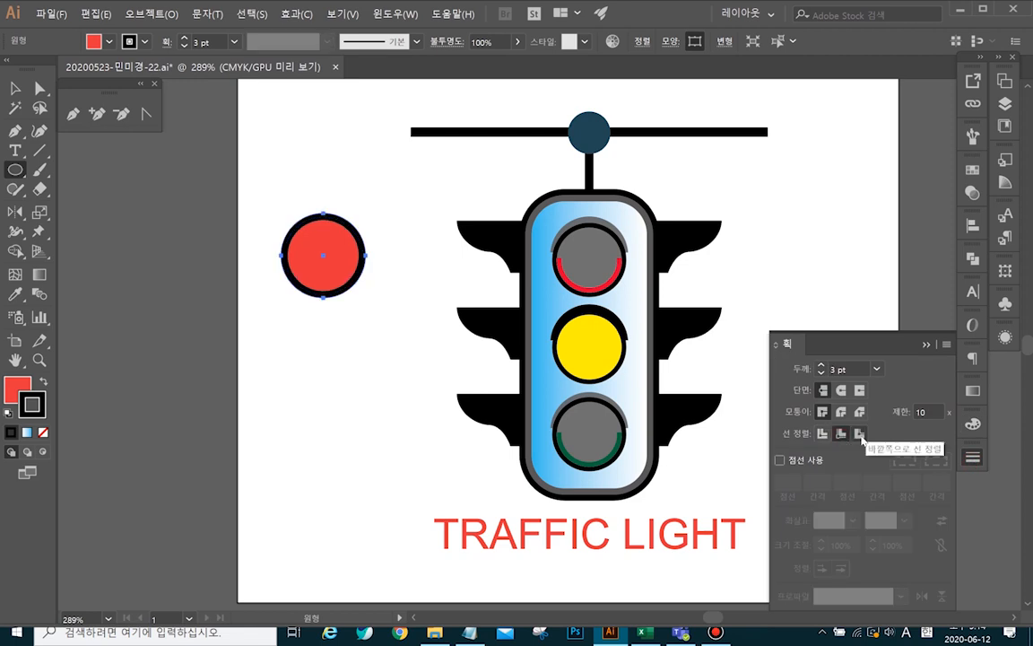
left_click(860, 434)
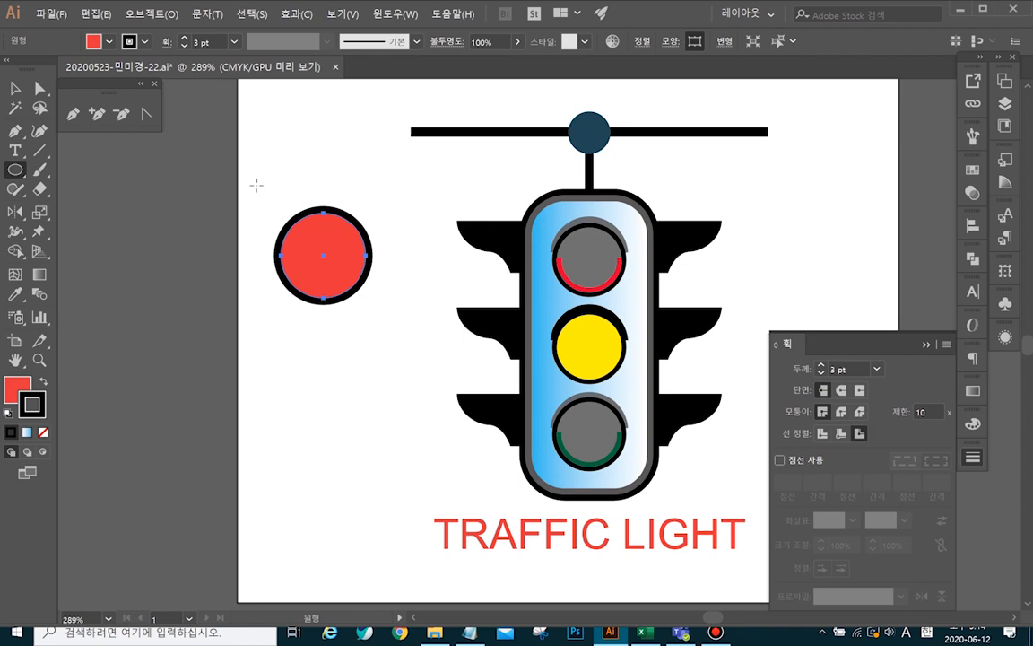
- Fill the new circle with grey, using C 0, M 0, Y 0 and K 70
left_click(18, 388)
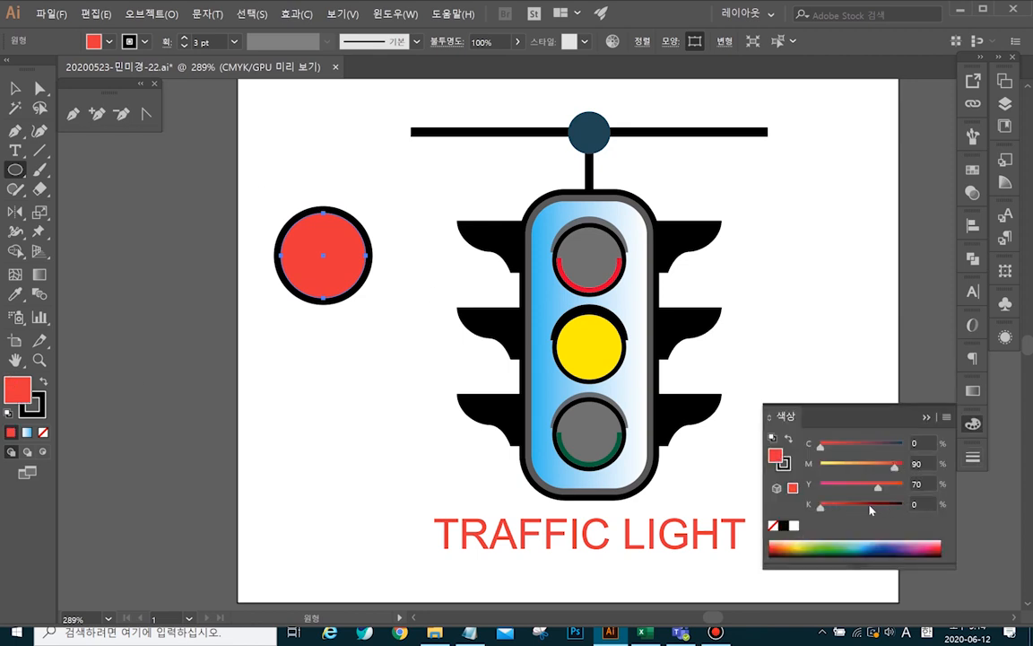
left_click(784, 527)
left_click_drag(901, 513, 883, 507)
type("70")
key("Return")
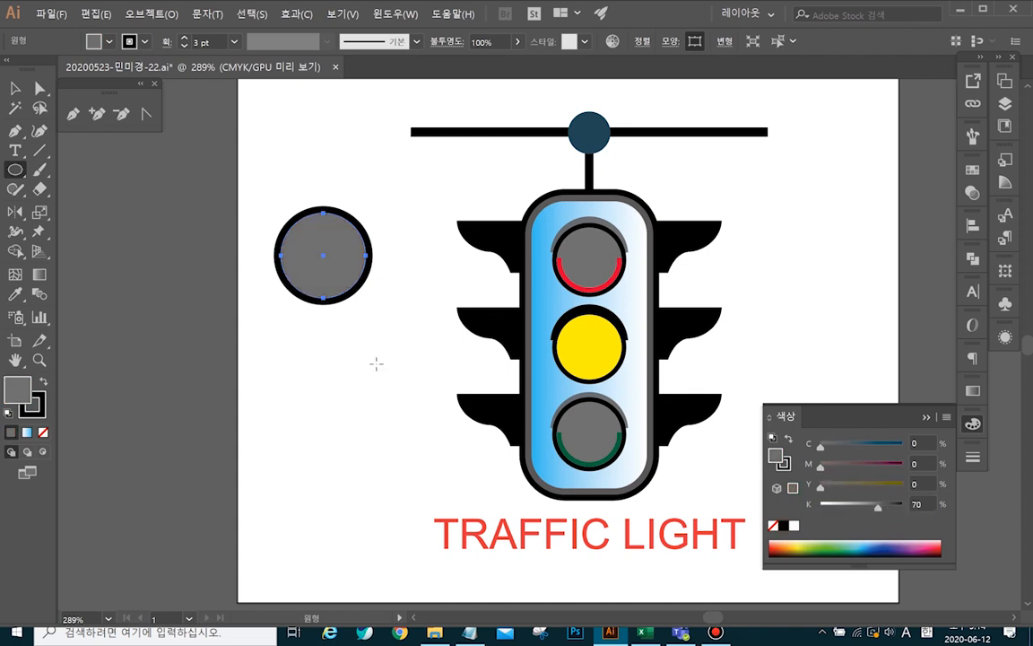
- Create an inner copy of the grey circle using Offset Path with an offset of -3 pt
left_click(14, 88)
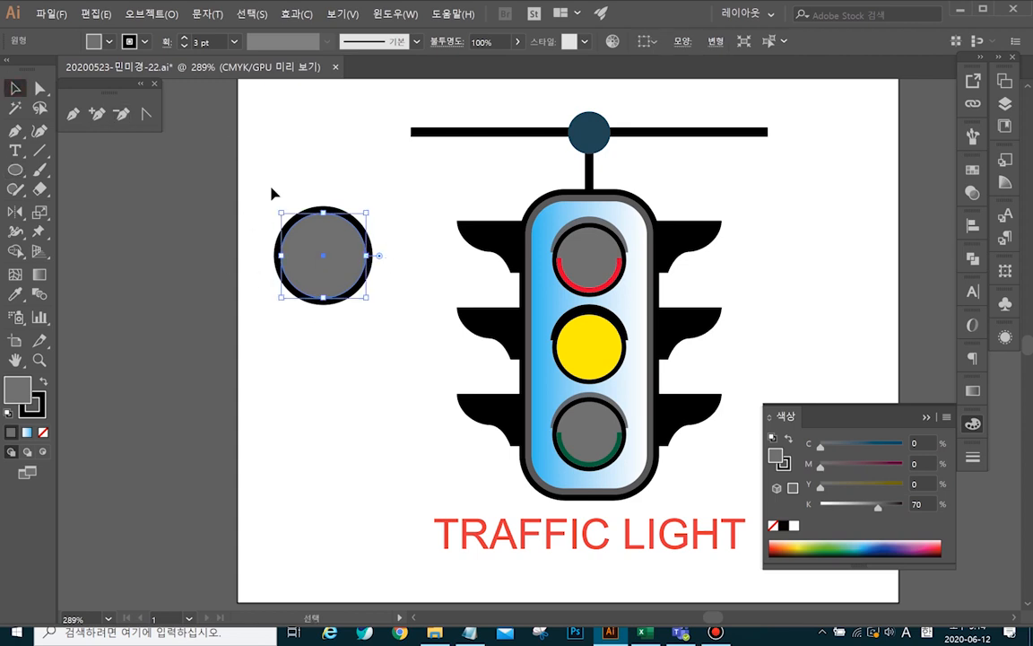
left_click(143, 15)
left_click(229, 280)
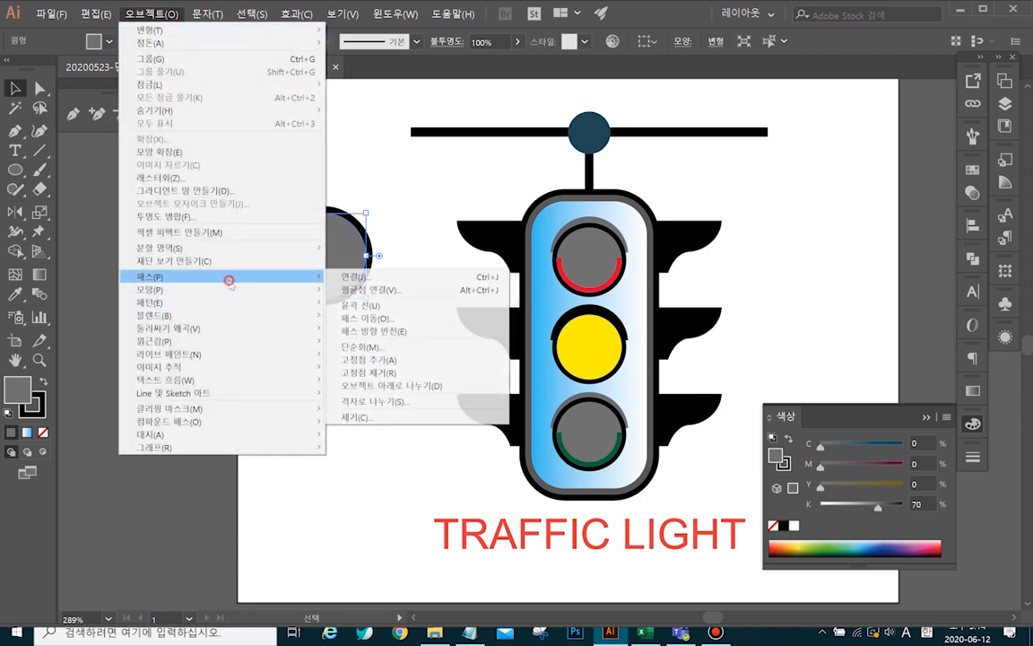
left_click(422, 318)
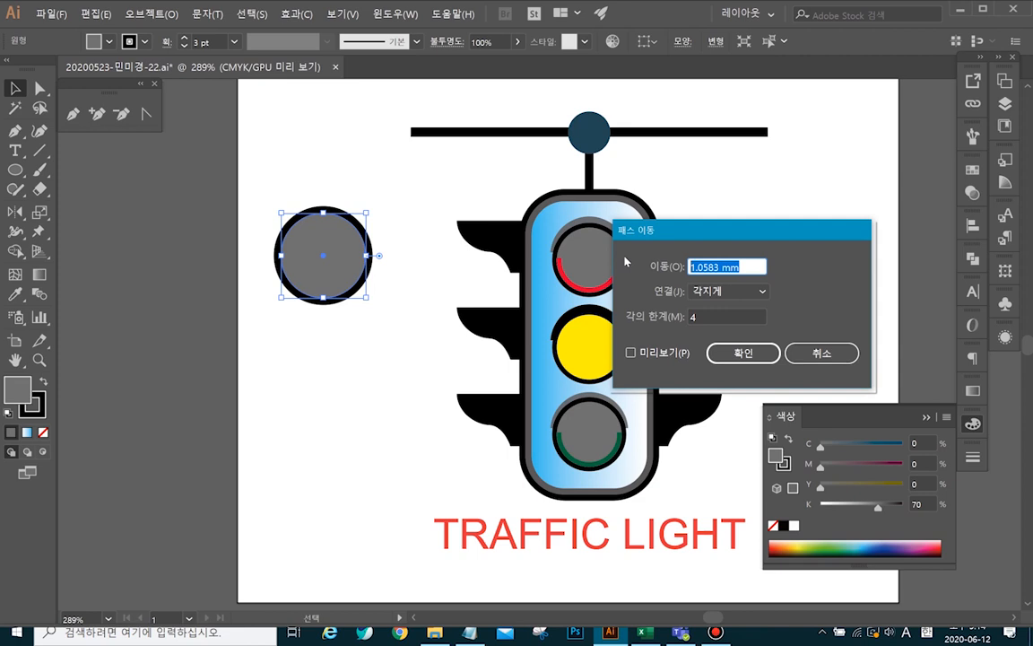
type("-3pt")
left_click(630, 352)
left_click(736, 352)
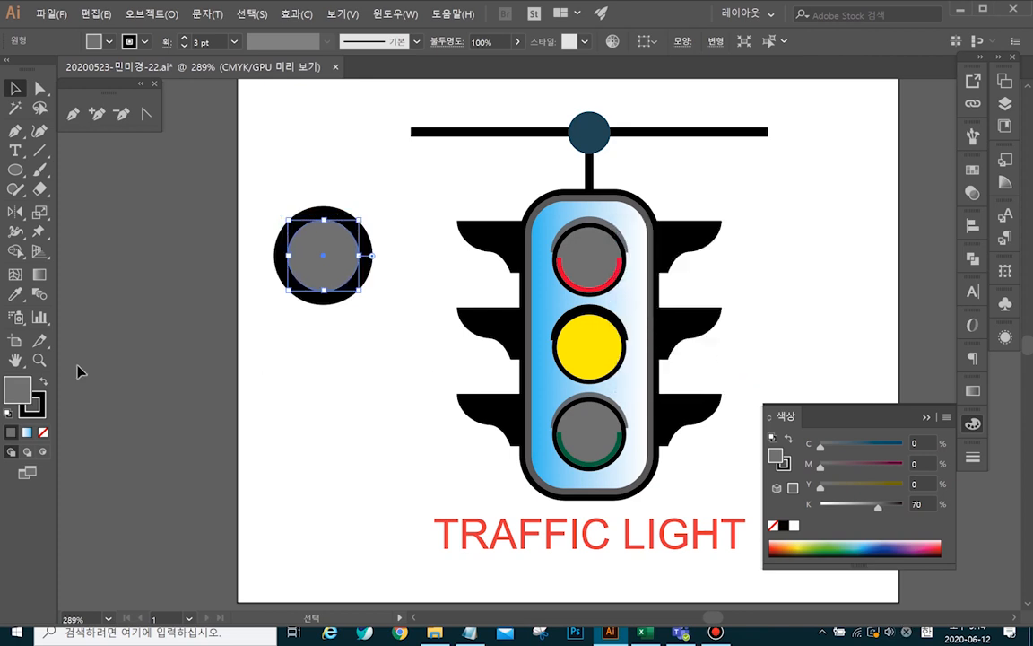
- Remove the inner circle's fill and colour its stroke red (C 9.8, M 98.82, Y 76.08, K 0)
left_click(43, 433)
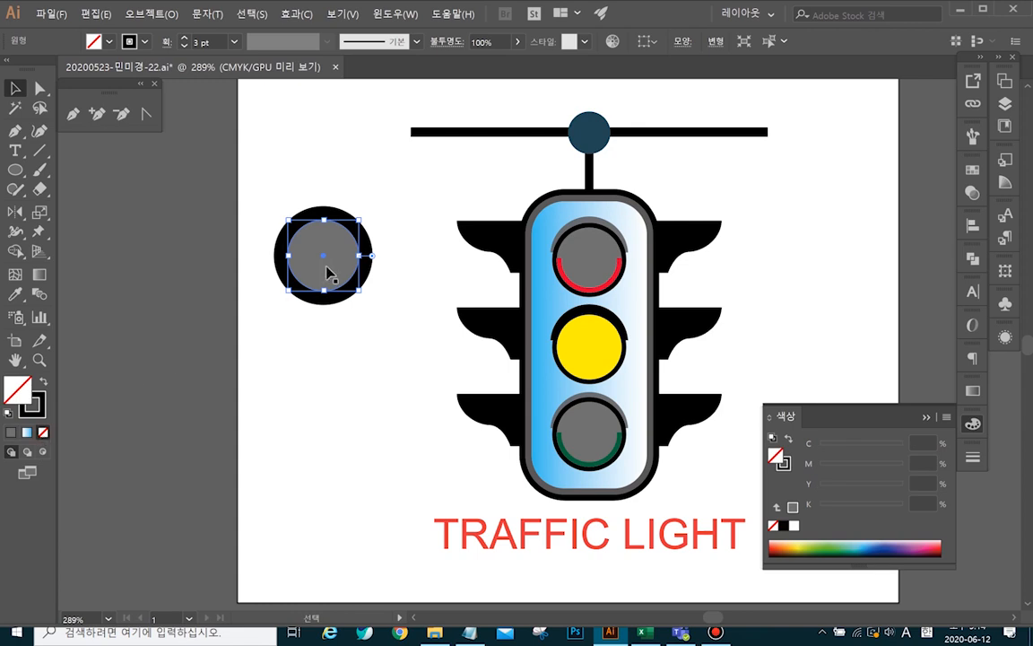
left_click(38, 411)
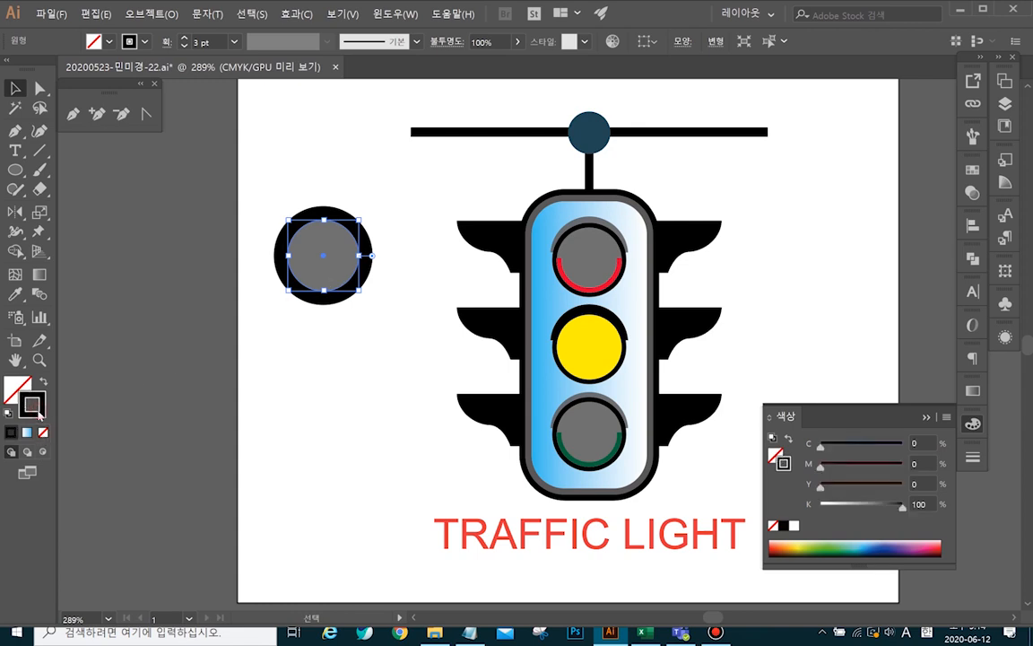
left_click(941, 543)
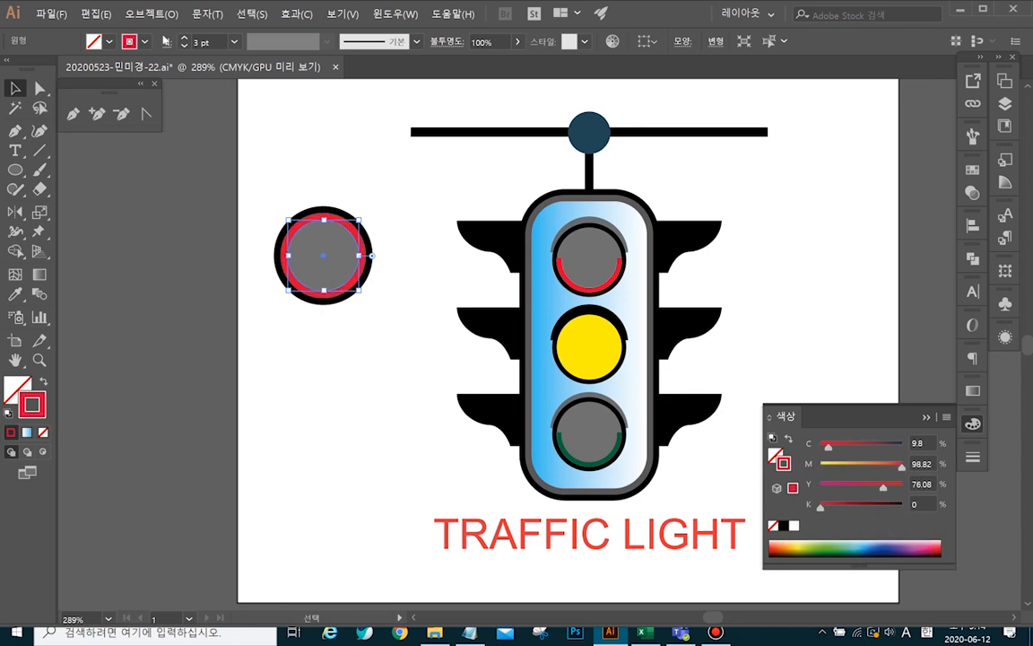
- Convert the inner circle's red stroke into a filled ring with Outline Stroke
left_click(152, 14)
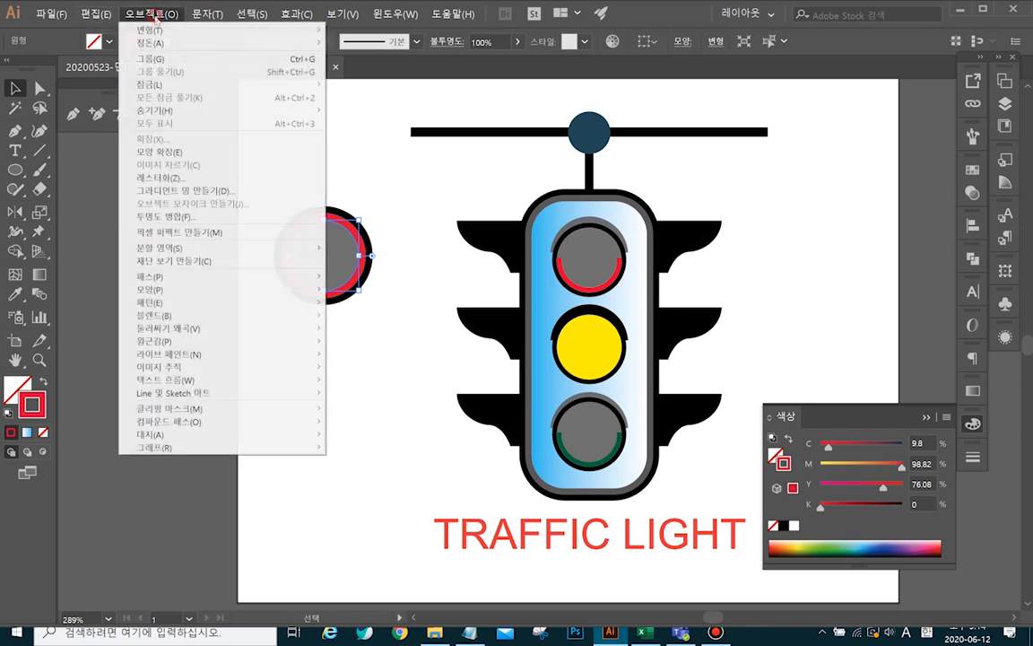
mouse_move(269, 276)
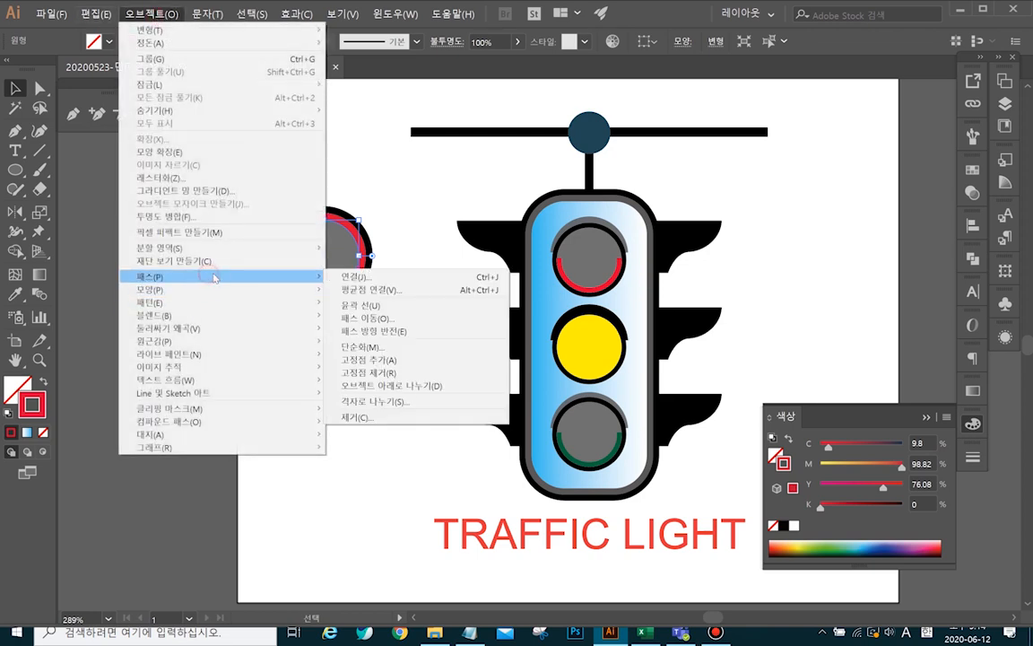
left_click(378, 307)
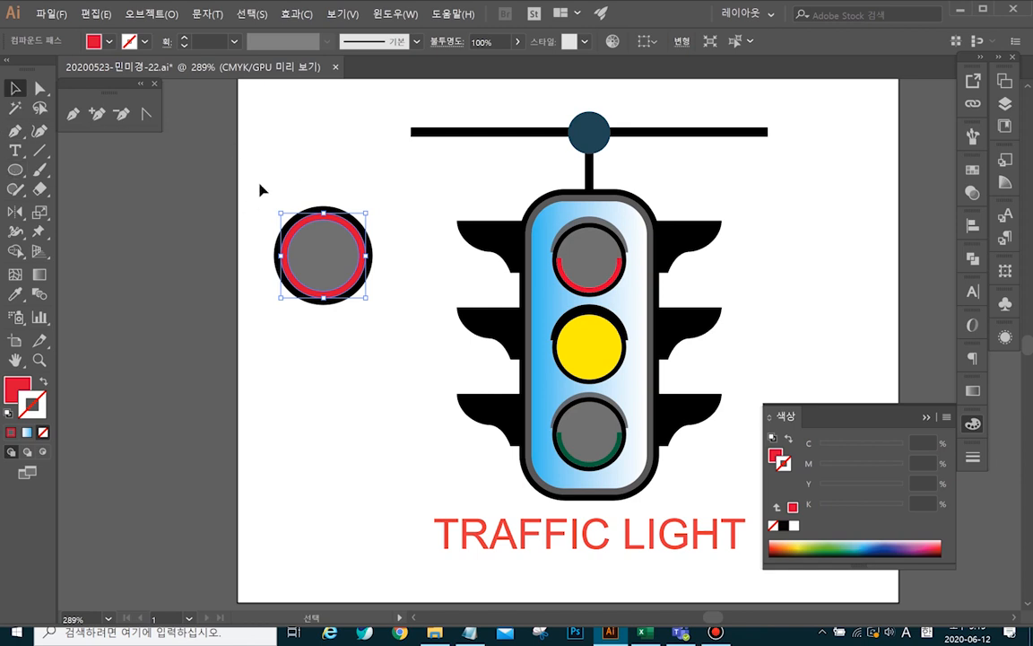
- Draw a wide rectangle across the upper part of the red ring, extending beyond both its sides
left_click(15, 170)
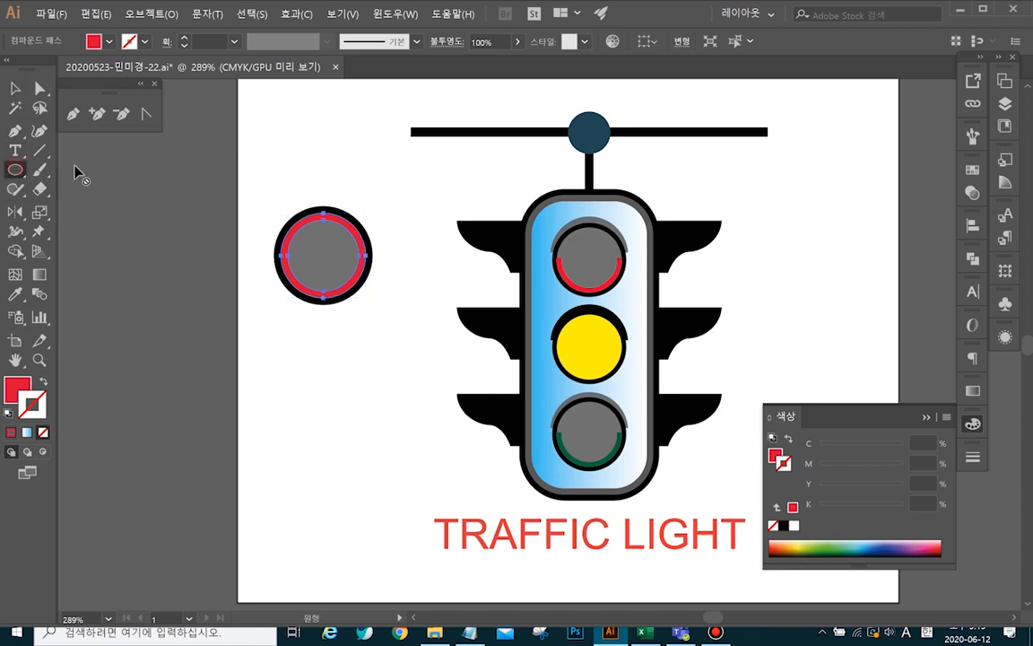
left_click(18, 171)
left_click(71, 169)
left_click_drag(254, 201, 397, 239)
- Cut the rectangle out of the red ring with Minus Front, leaving only the lower arc, and deselect it
left_click(14, 88)
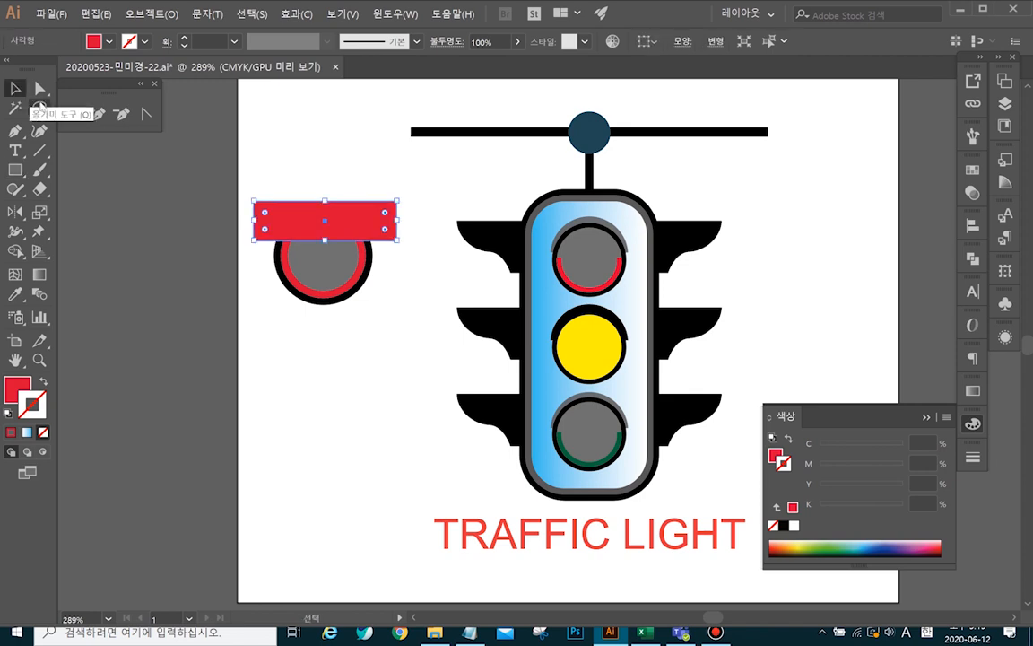
left_click(285, 274, "shift")
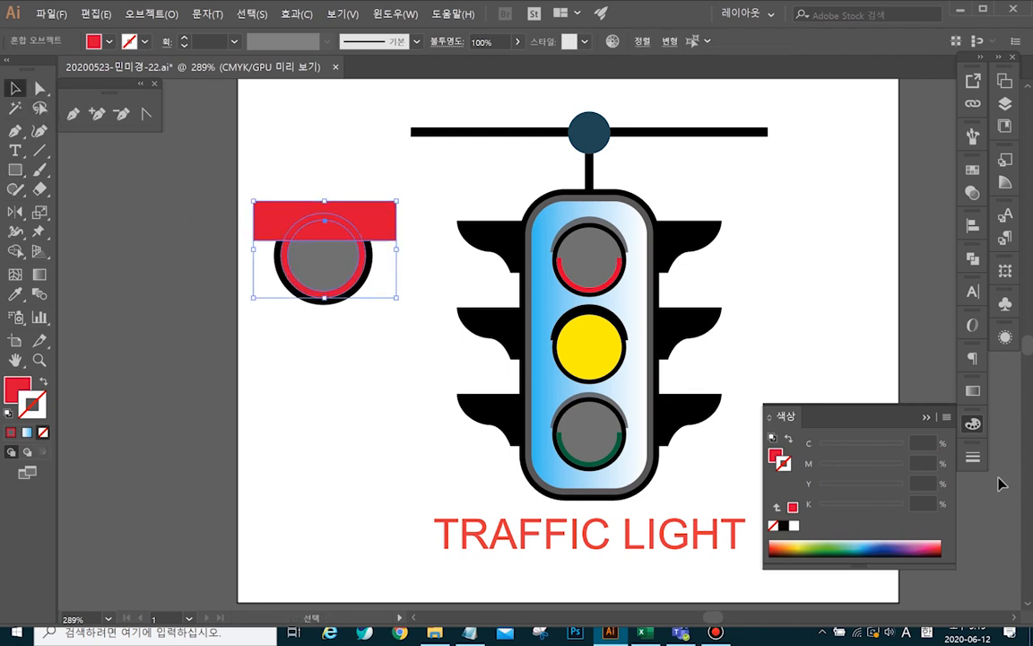
left_click(973, 258)
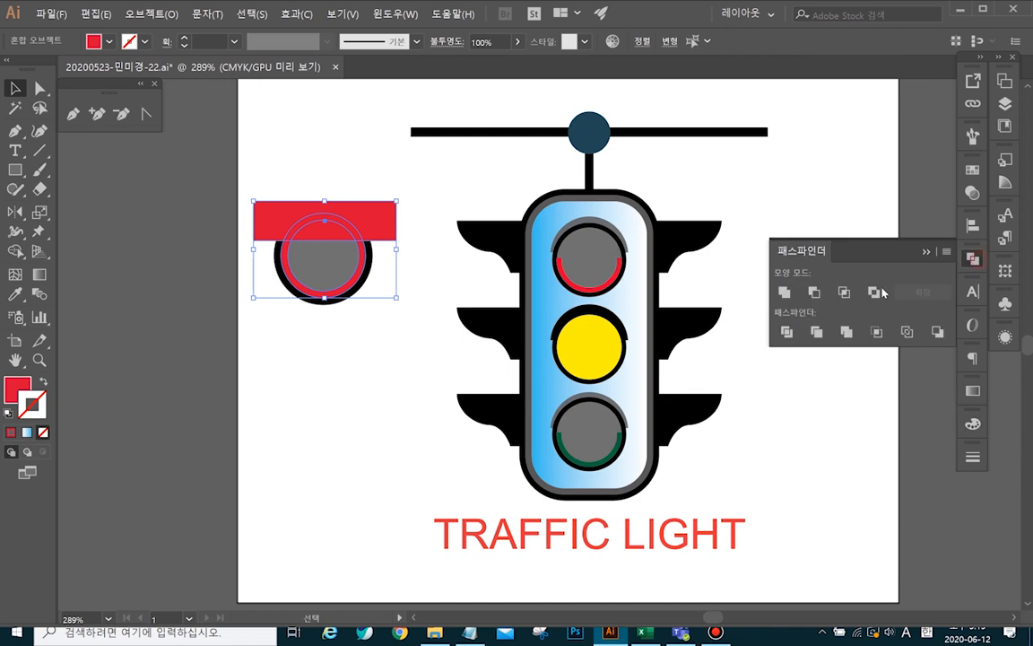
left_click(813, 292)
left_click(727, 183)
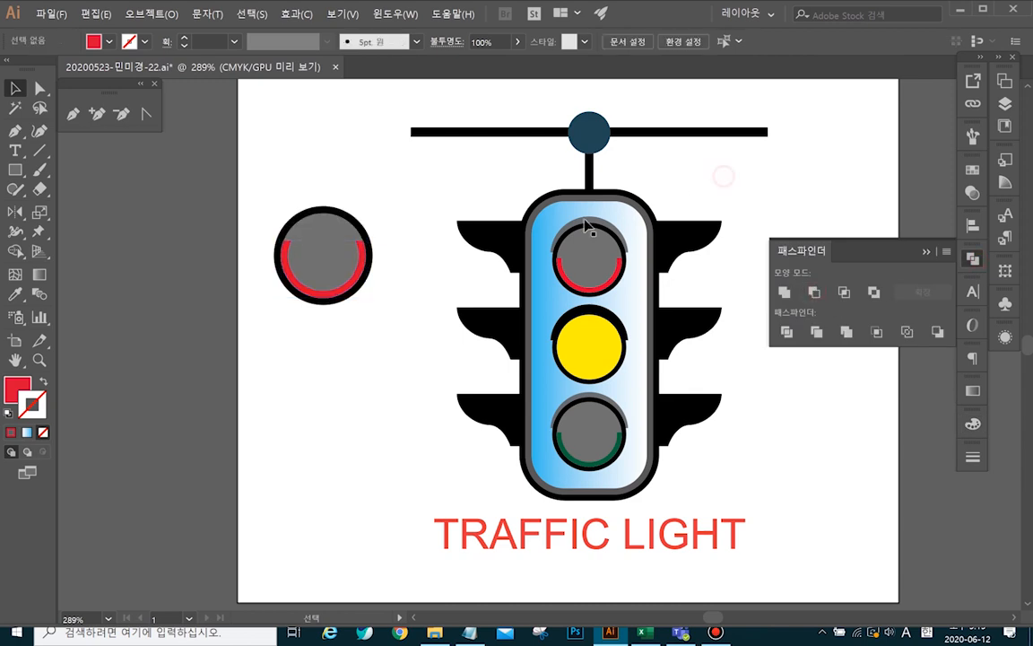
- Duplicate the lamp's black-outlined grey circle onto the empty area outside the artboard and convert the copy into a plain path with Unite
left_click(325, 219)
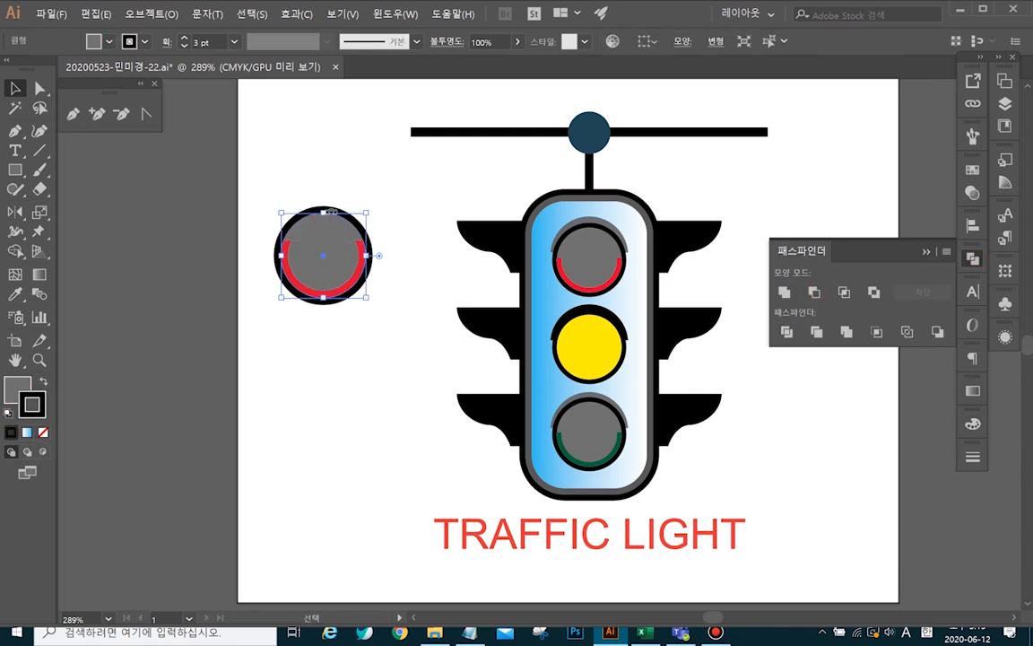
left_click(373, 165)
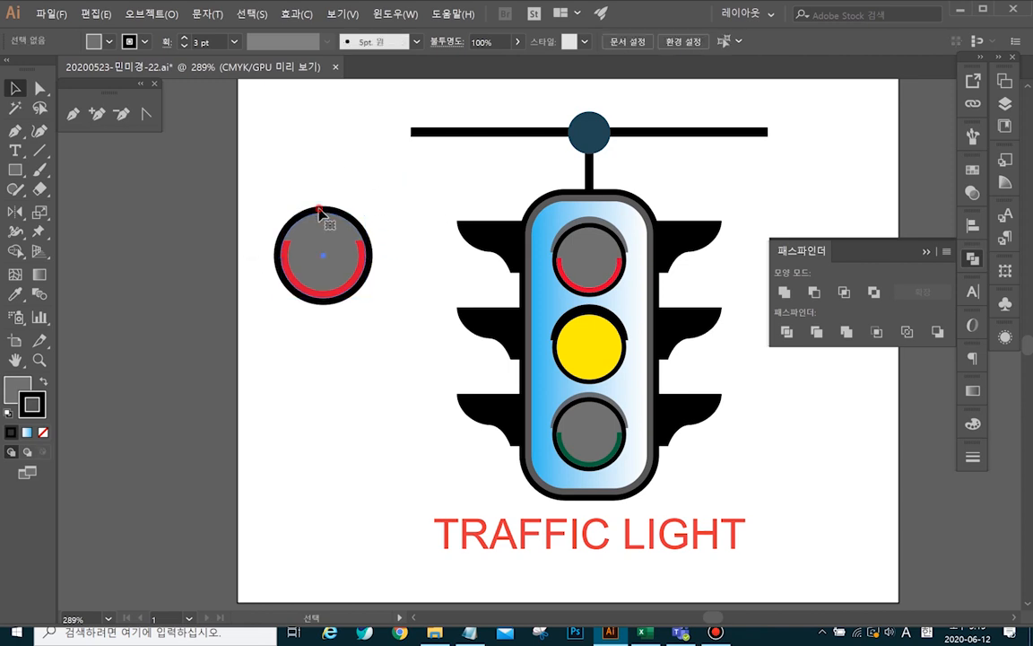
left_click(321, 212)
left_click_drag(321, 218, 176, 208)
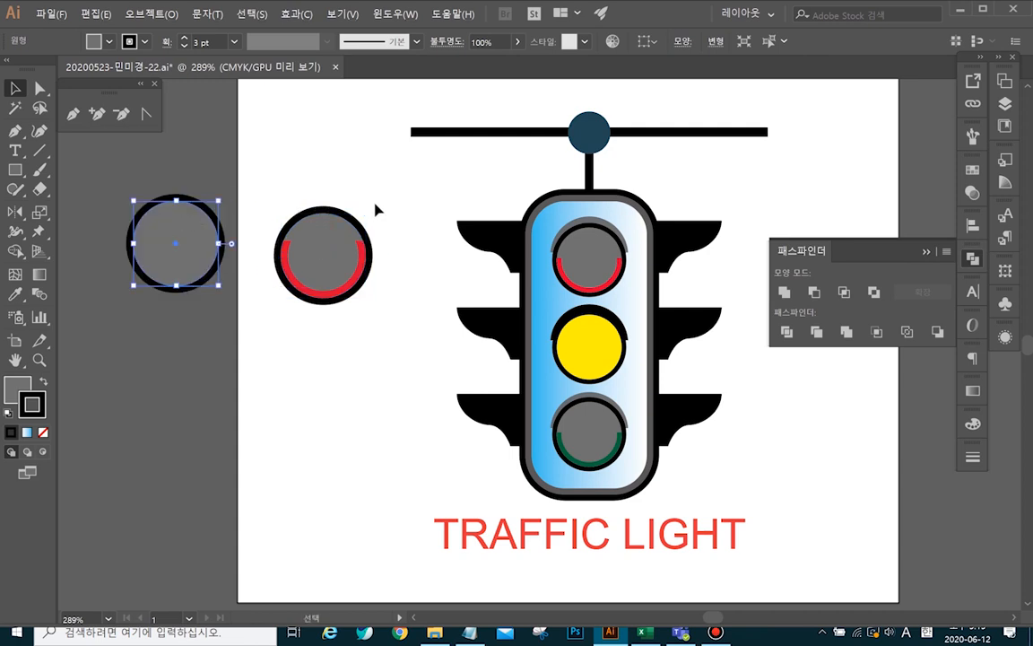
left_click(973, 260)
left_click(973, 259)
left_click(786, 293)
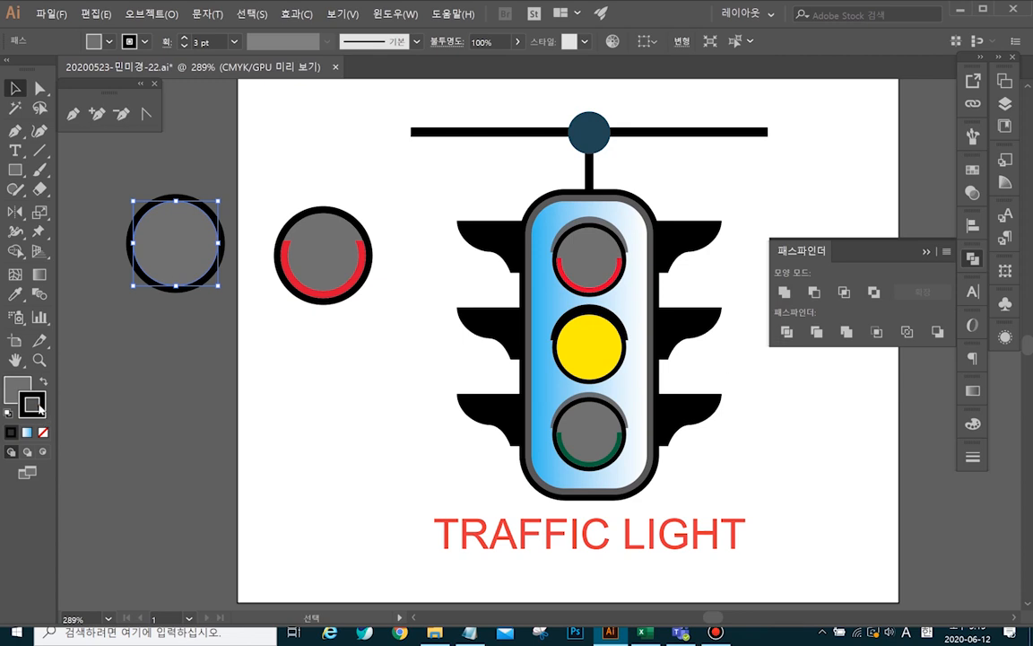
- Remove the copied circle's stroke and enlarge it proportionally about its centre to slightly more than the lamp's size
left_click(43, 432)
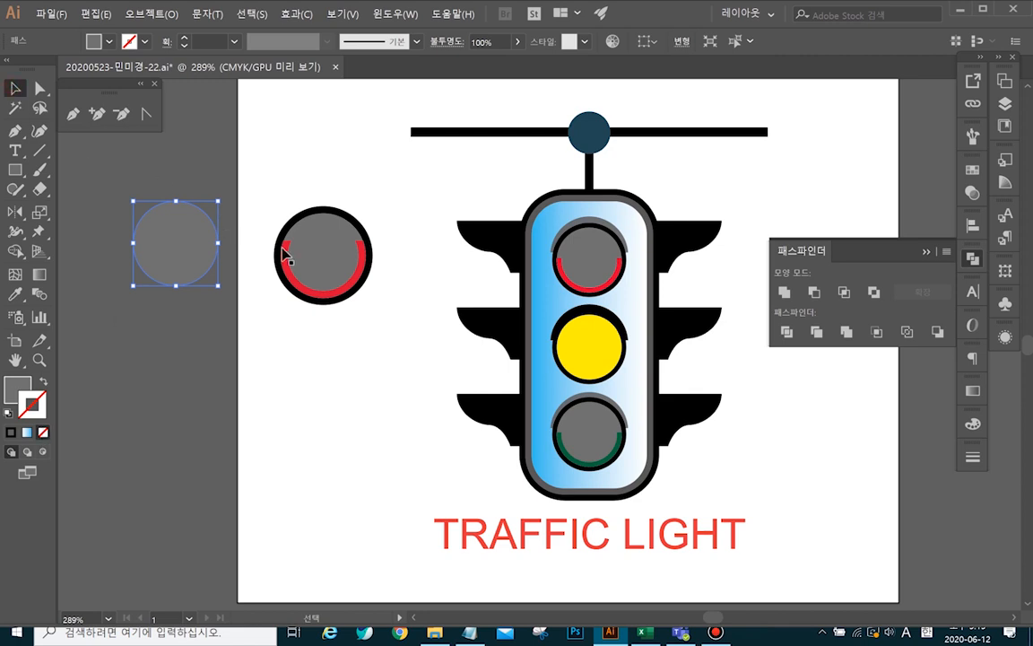
left_click_drag(217, 200, 233, 191)
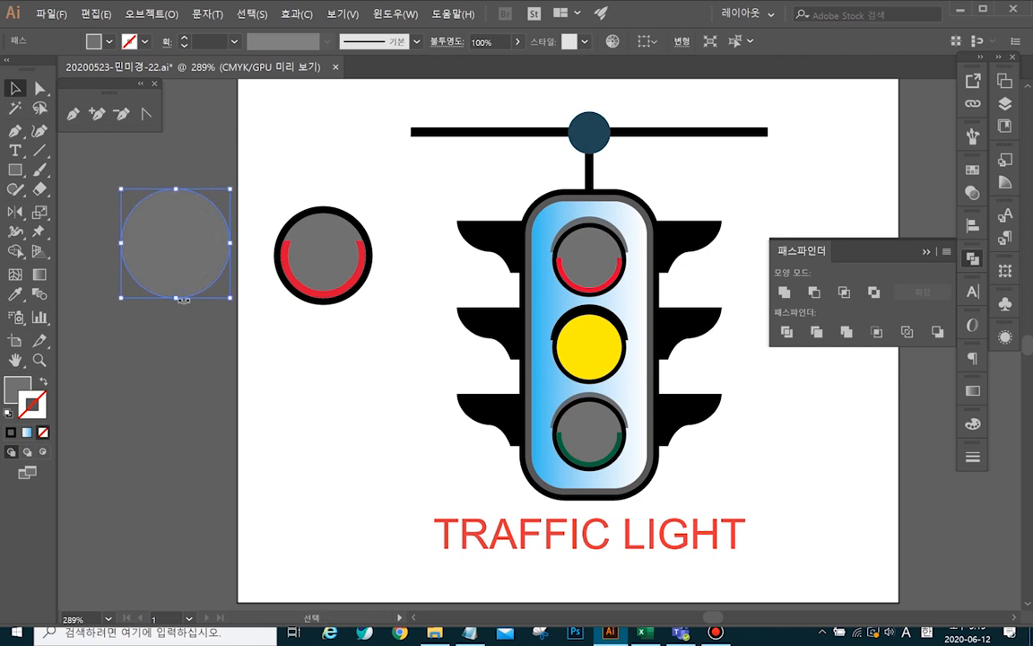
- Place the enlarged grey circle over the lamp and send it behind the lamp's other parts
left_click(217, 346)
left_click_drag(201, 235, 318, 239)
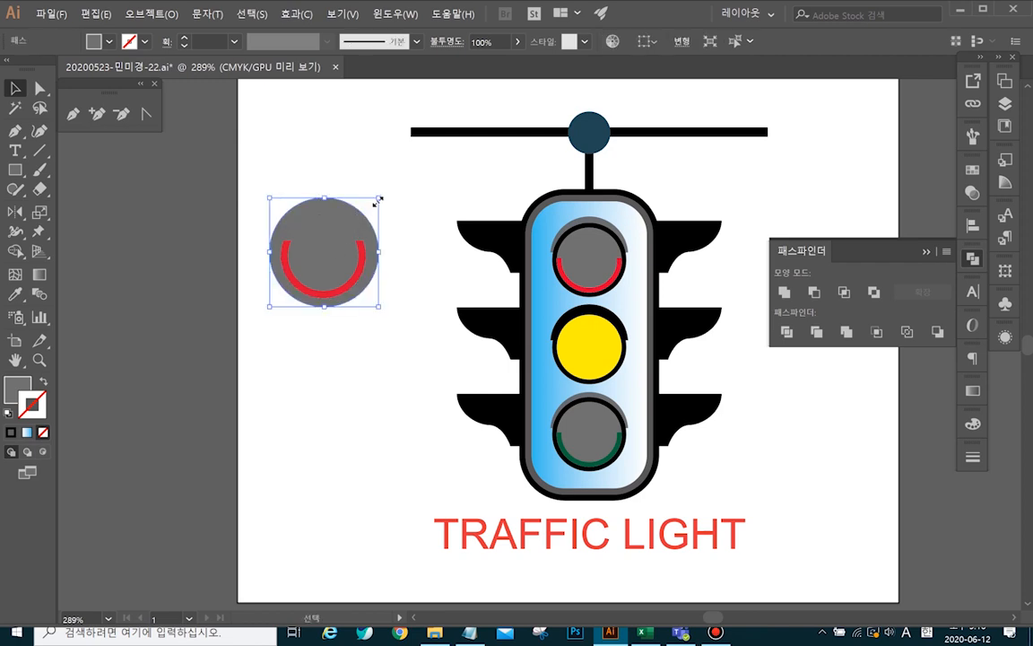
key("ctrl")
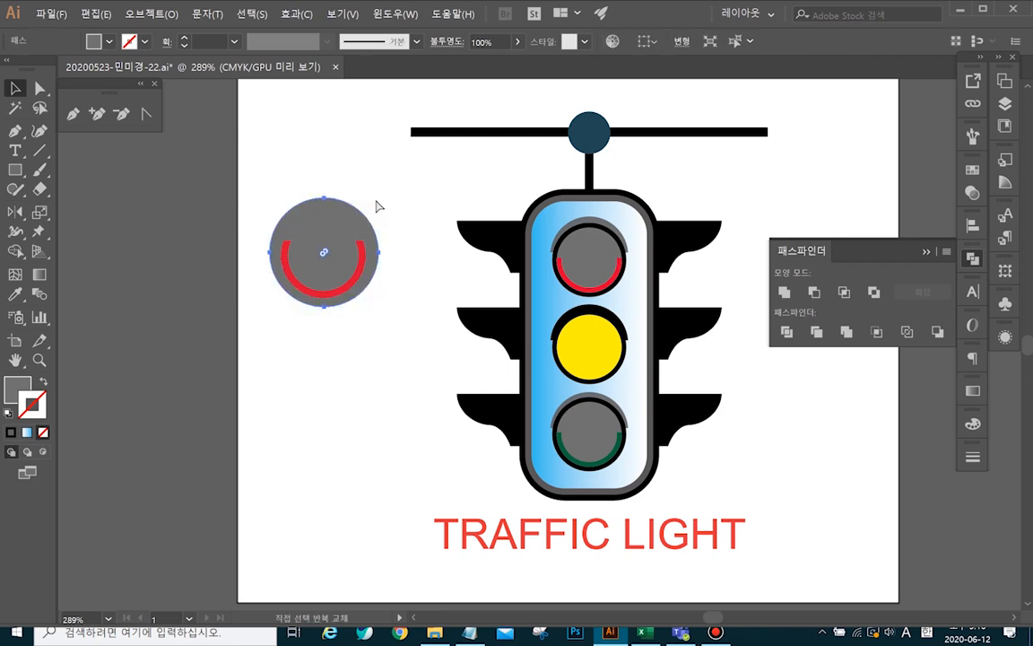
key("ctrl+bracketleft")
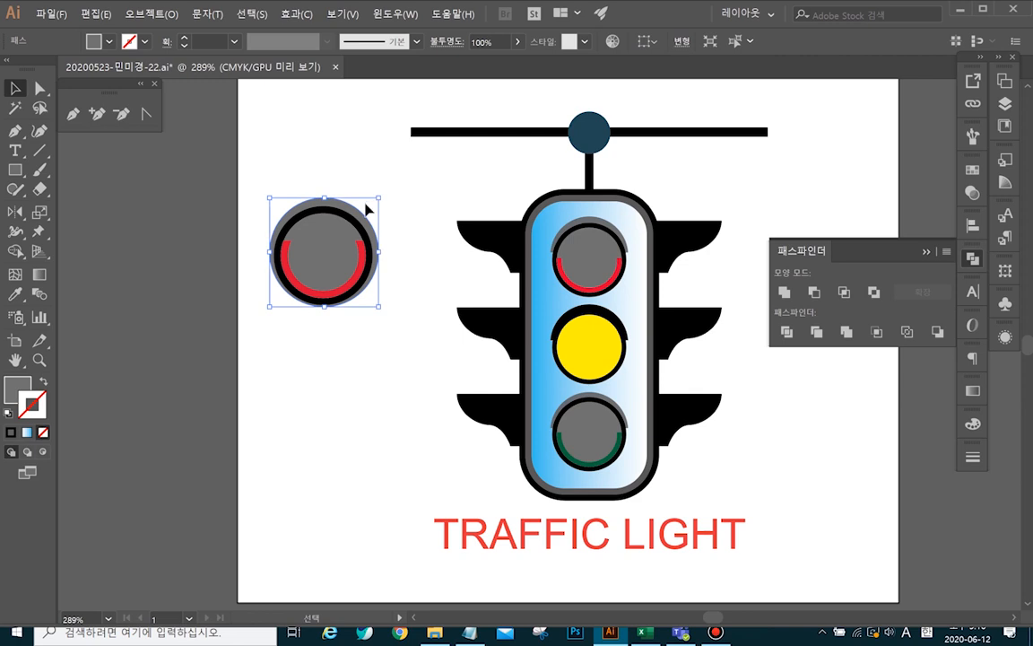
- Shrink the grey back circle slightly, shift it upward and align it horizontally centred with the lamp's outlined circle
left_click_drag(360, 210, 380, 197)
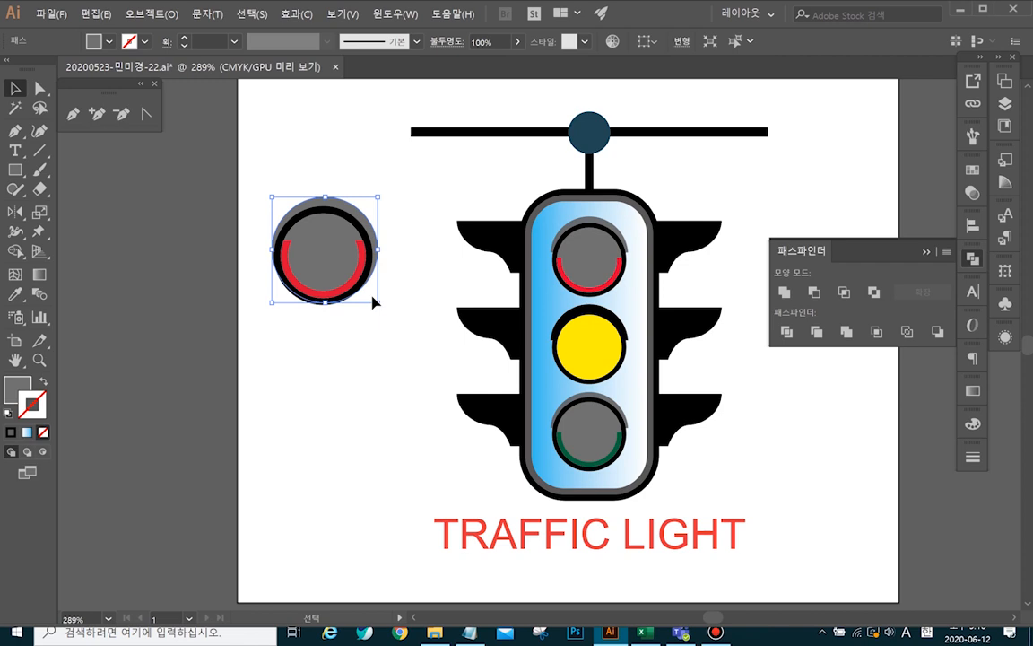
mouse_move(269, 163)
left_mouse_down()
mouse_move(339, 316)
mouse_move(386, 370)
left_mouse_up()
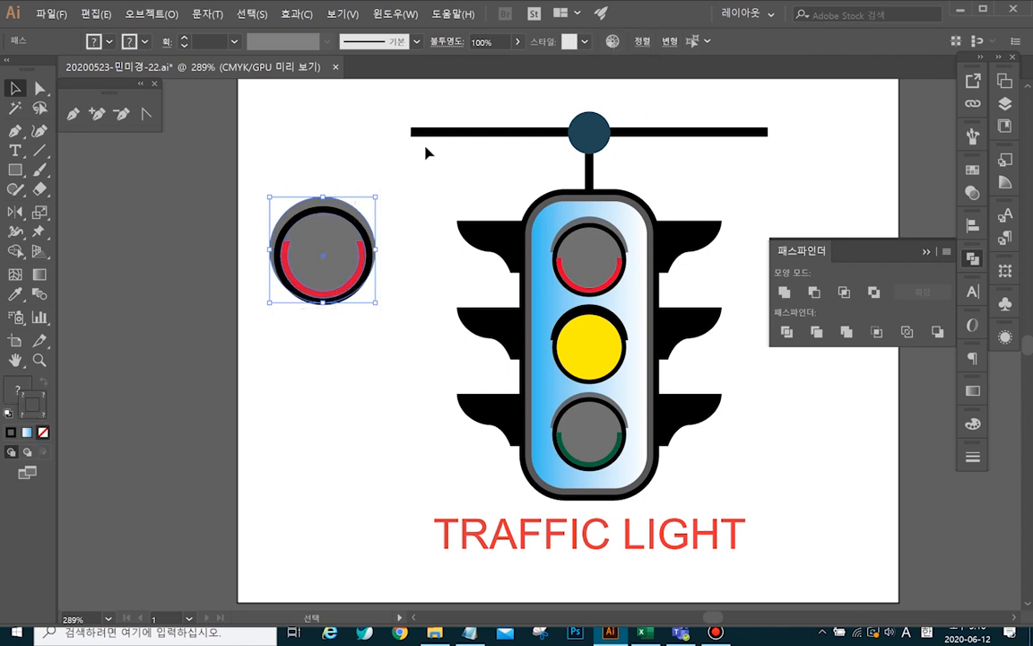
left_click(346, 174)
left_click(325, 209)
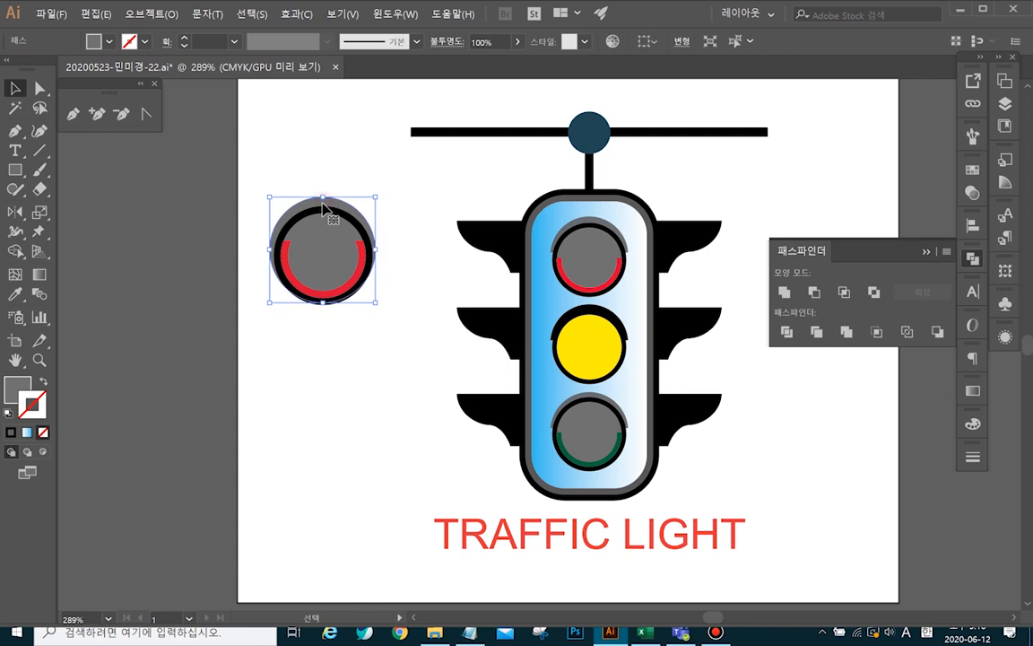
left_click(324, 228, "shift")
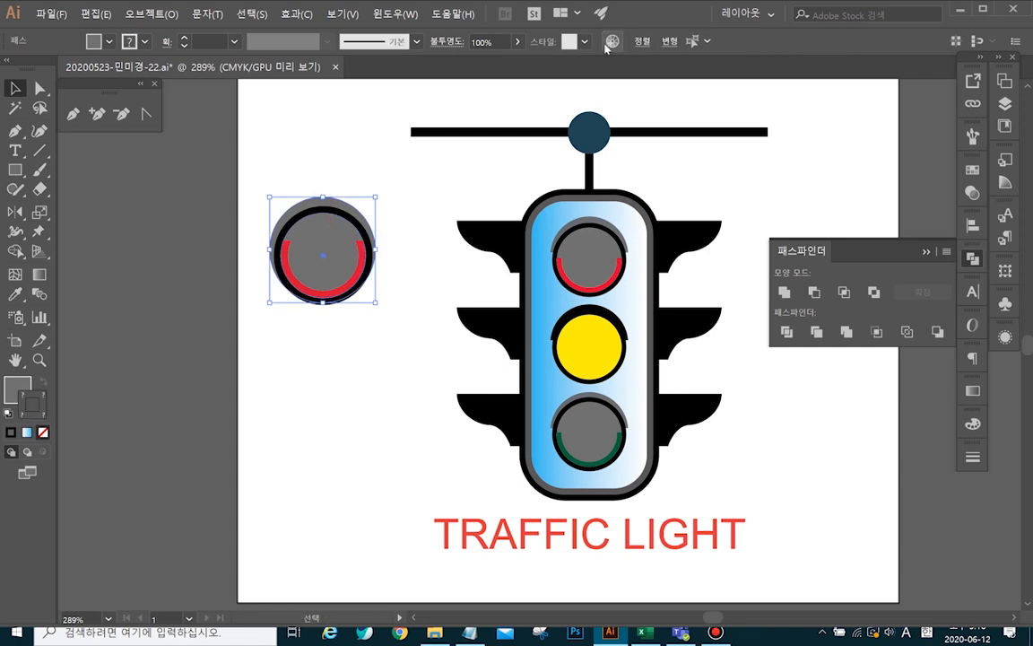
left_click(642, 41)
left_click(323, 146)
left_click(413, 175)
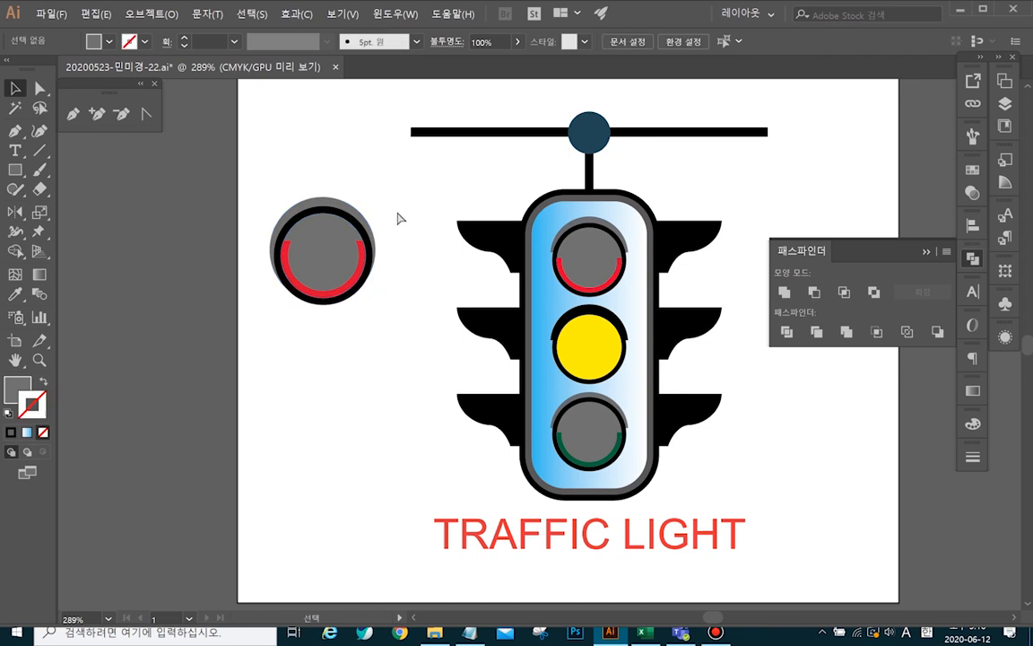
- Undo the grey back circle's alignment, resizing, stacking change and move onto the lamp
key("ctrl+z")
key("ctrl+z")
key("ctrl+z")
key("ctrl+z")
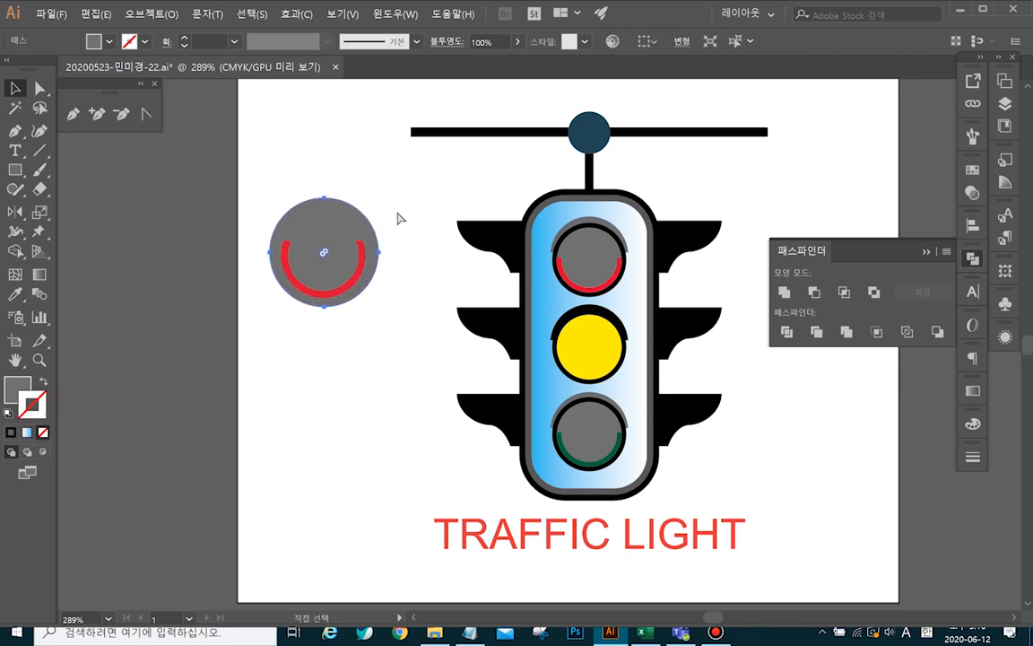
key("ctrl+z")
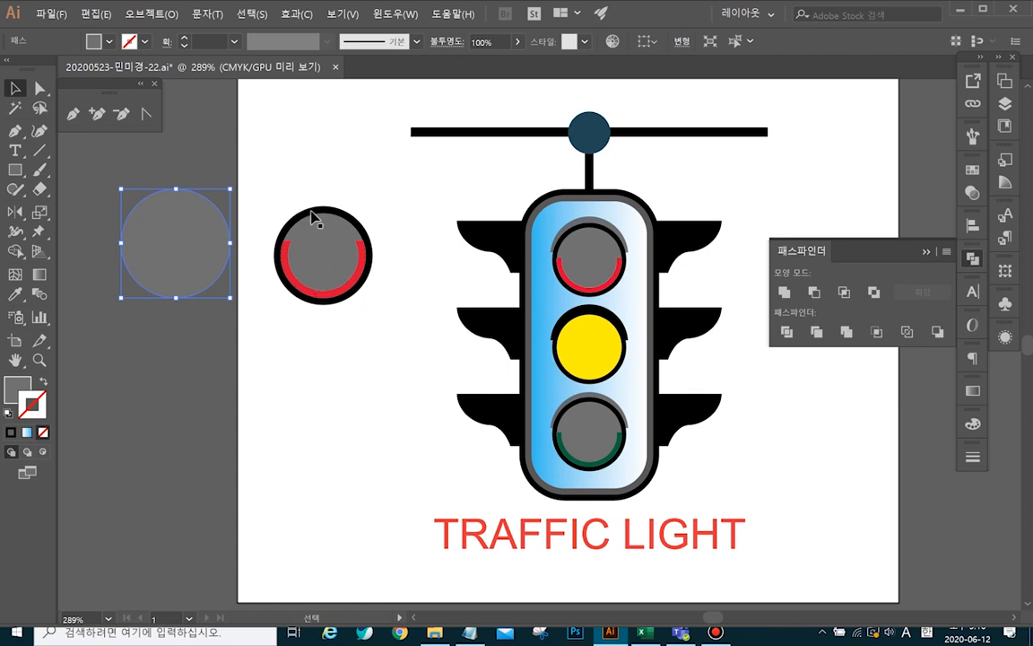
- Place the enlarged grey circle behind the lamp, slightly higher, and draw a wide rectangle covering the lower half of both
left_click_drag(213, 245, 356, 254)
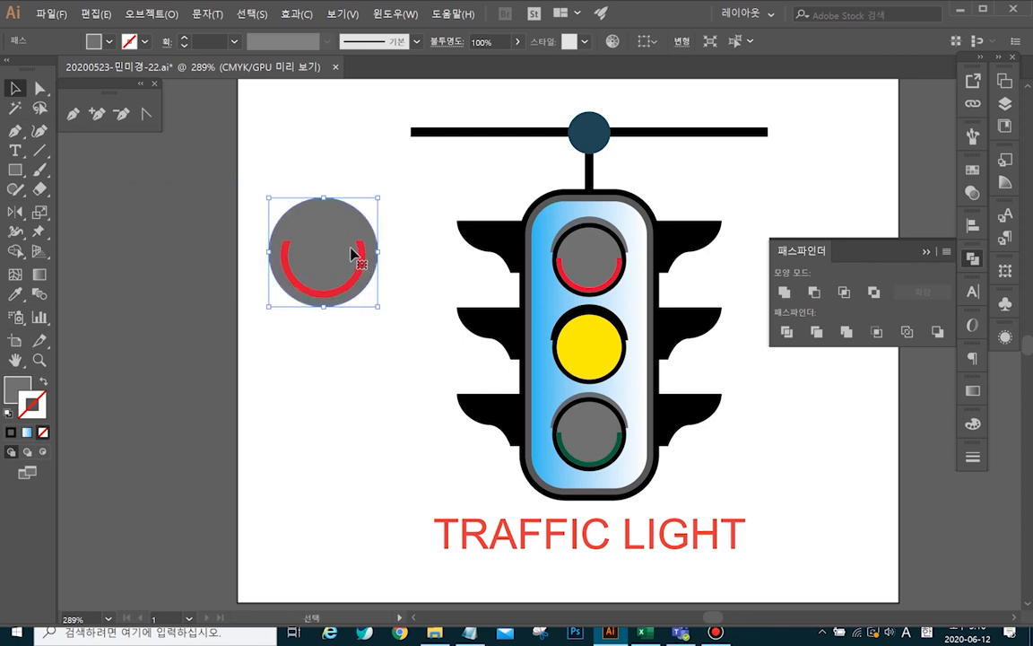
key("ctrl+bracketleft")
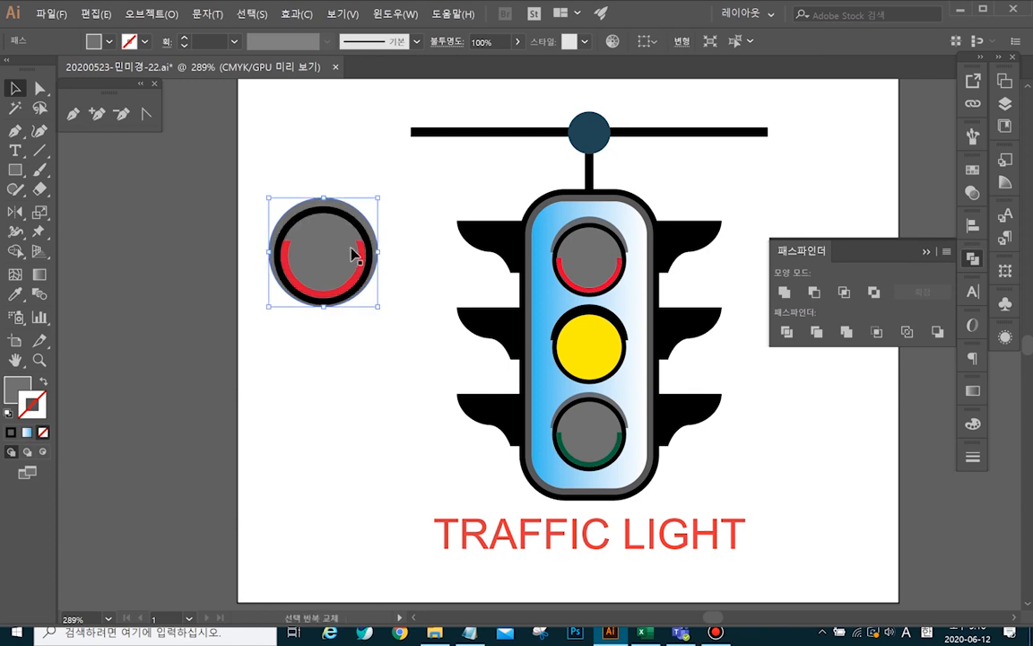
left_click(15, 169)
mouse_move(236, 244)
left_mouse_down()
mouse_move(335, 279)
mouse_move(408, 328)
left_mouse_up()
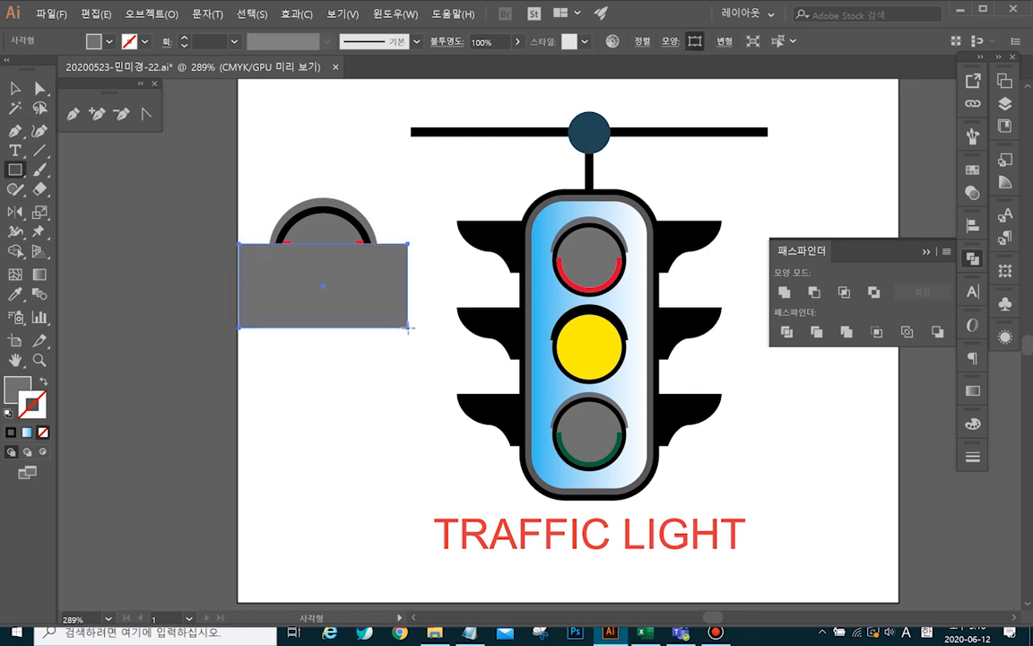
left_click(15, 88)
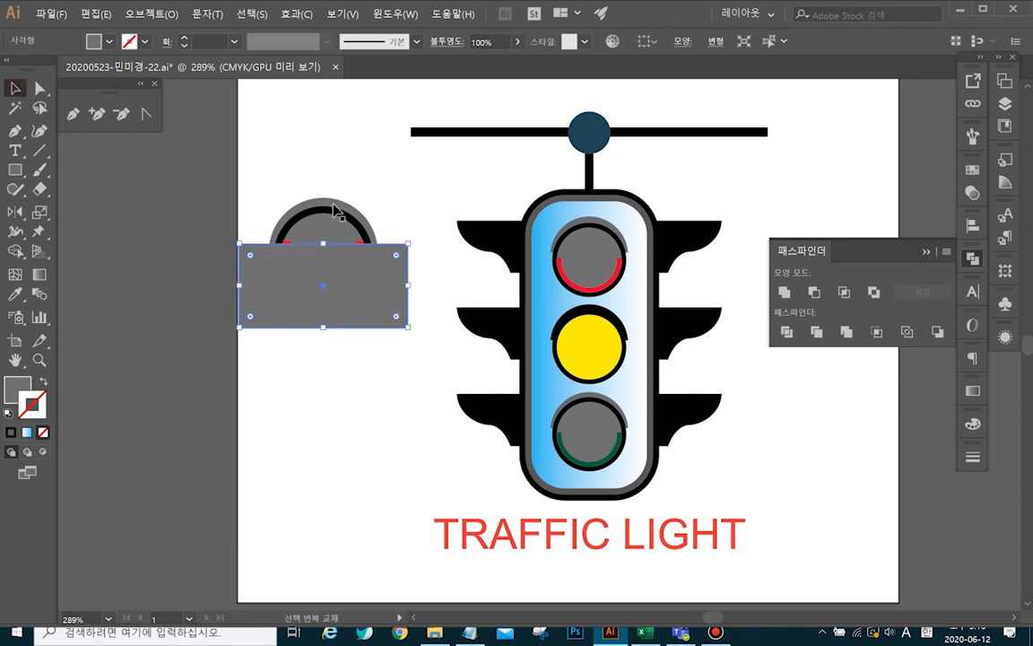
- Cut the rectangle out of the enlarged circle with Minus Front and send the remaining half circle to the back as the lamp's visor
left_click(333, 208, "shift")
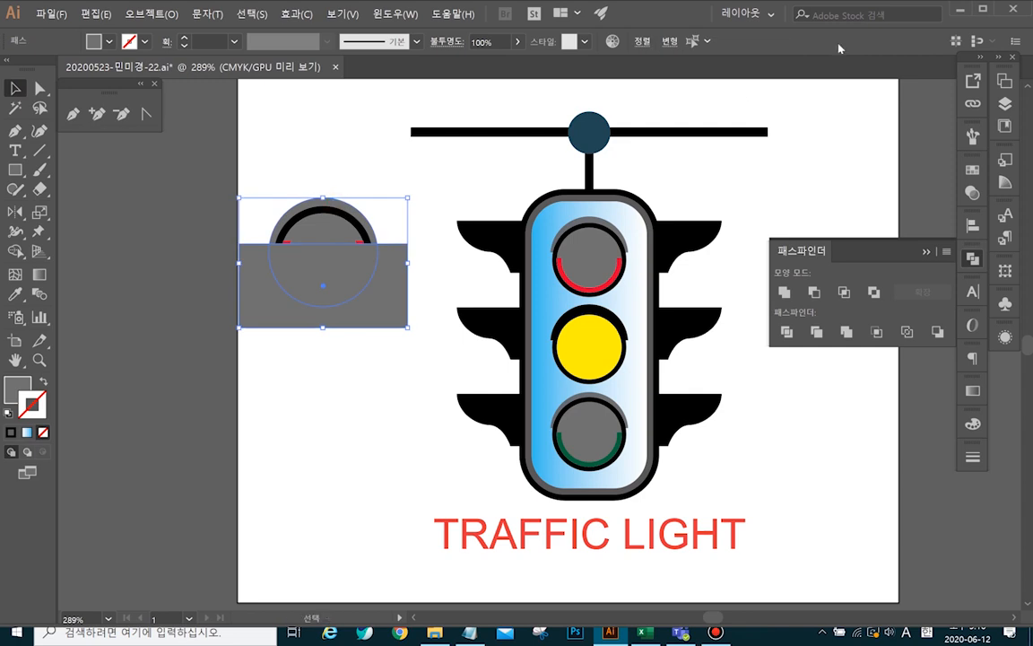
left_click(814, 293)
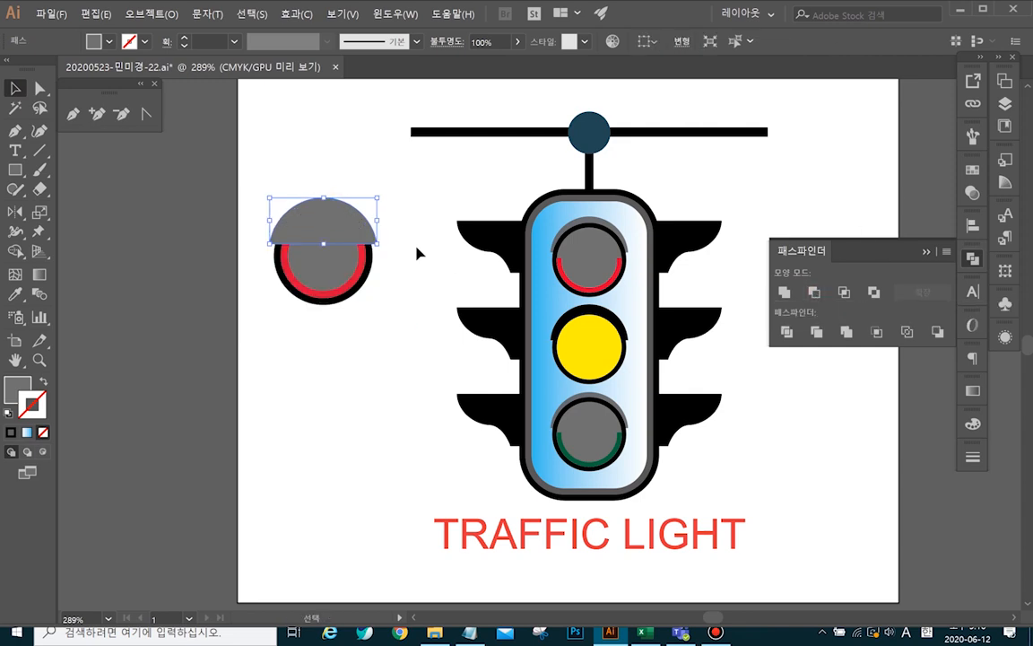
key("ctrl+shift+bracketleft")
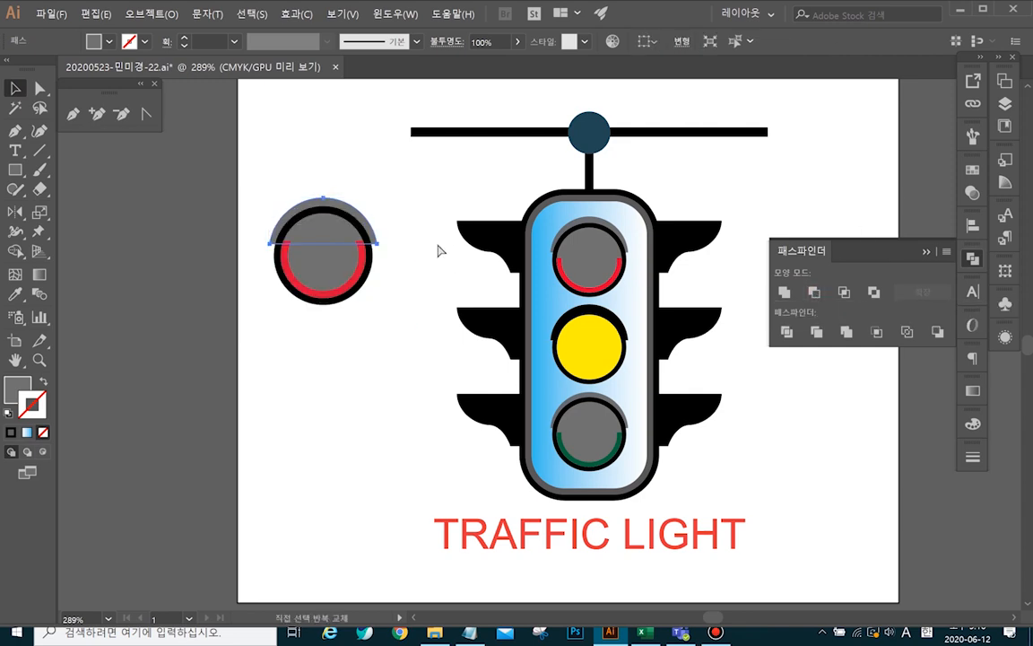
left_click(425, 260)
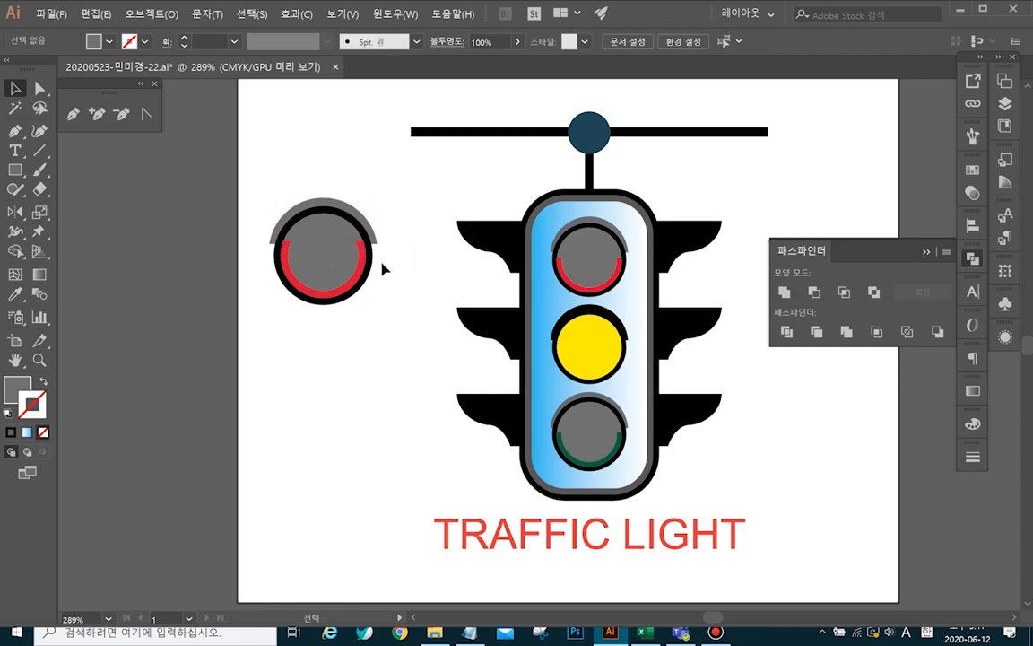
left_click(357, 224)
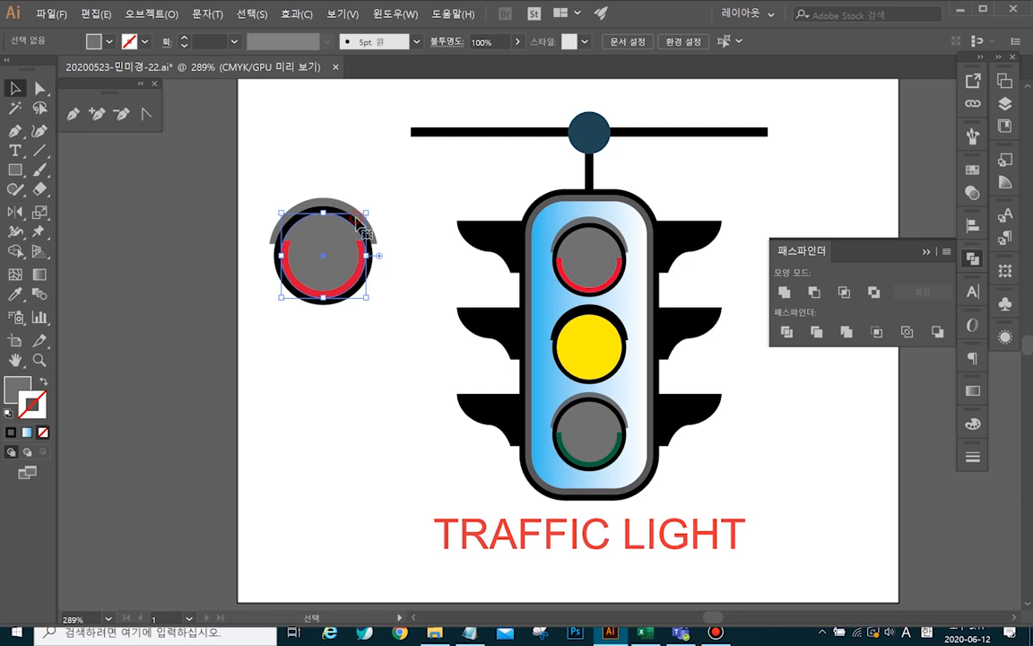
left_click(334, 346)
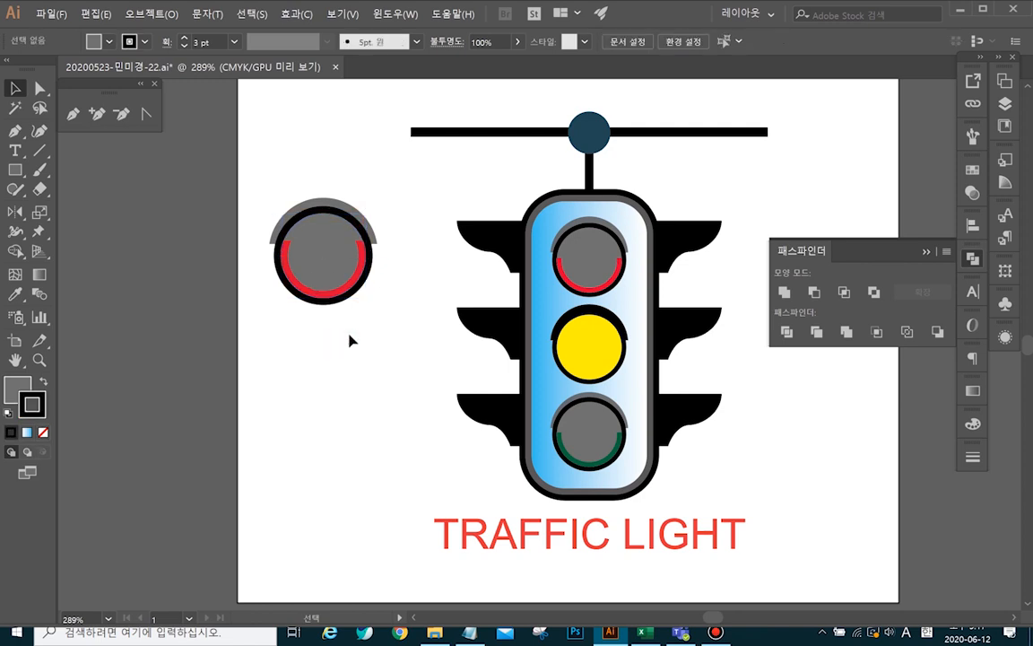
left_click(309, 216)
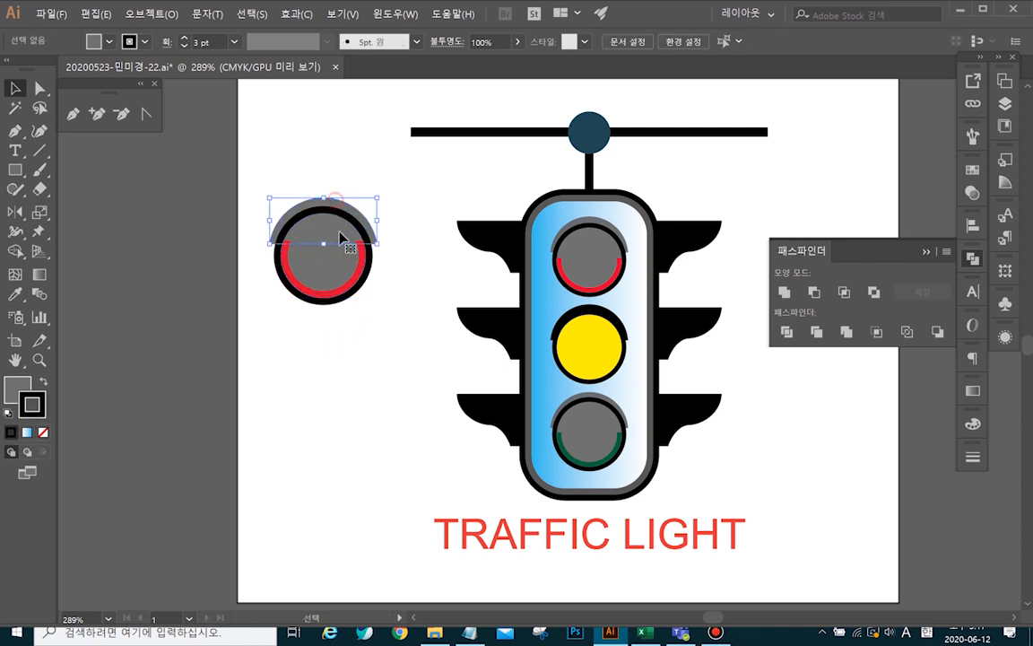
- Delete the whole demonstration lamp beside the traffic light
left_click(339, 375)
left_click_drag(253, 165, 367, 355)
key("Delete")
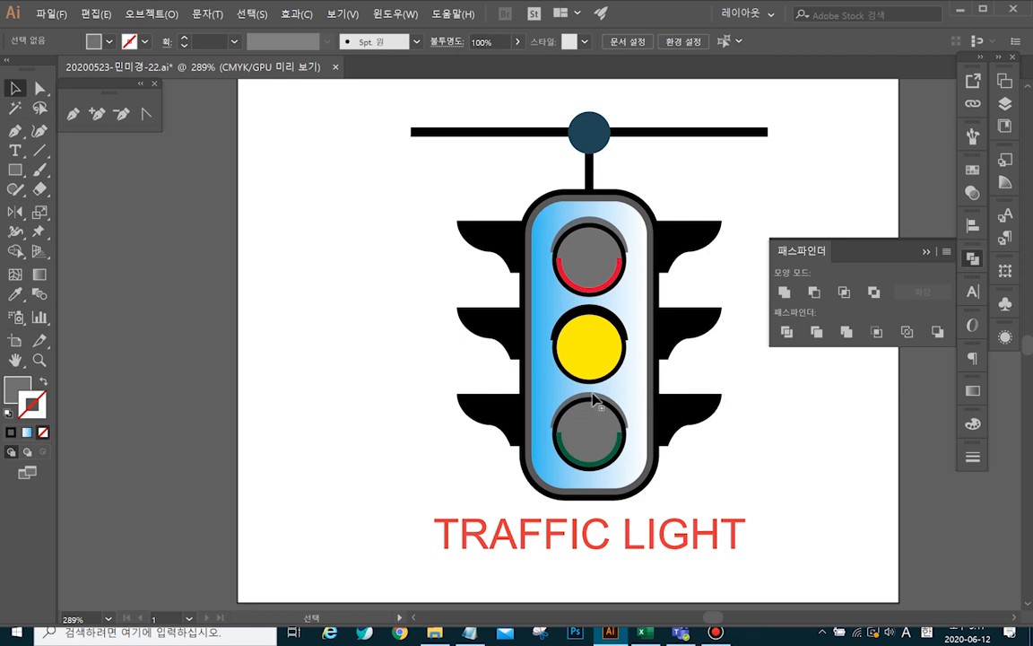
- Draw a circle with the Ellipse tool beside the traffic light, slightly larger than its lamps, and fill it black (K 100)
left_click(15, 169)
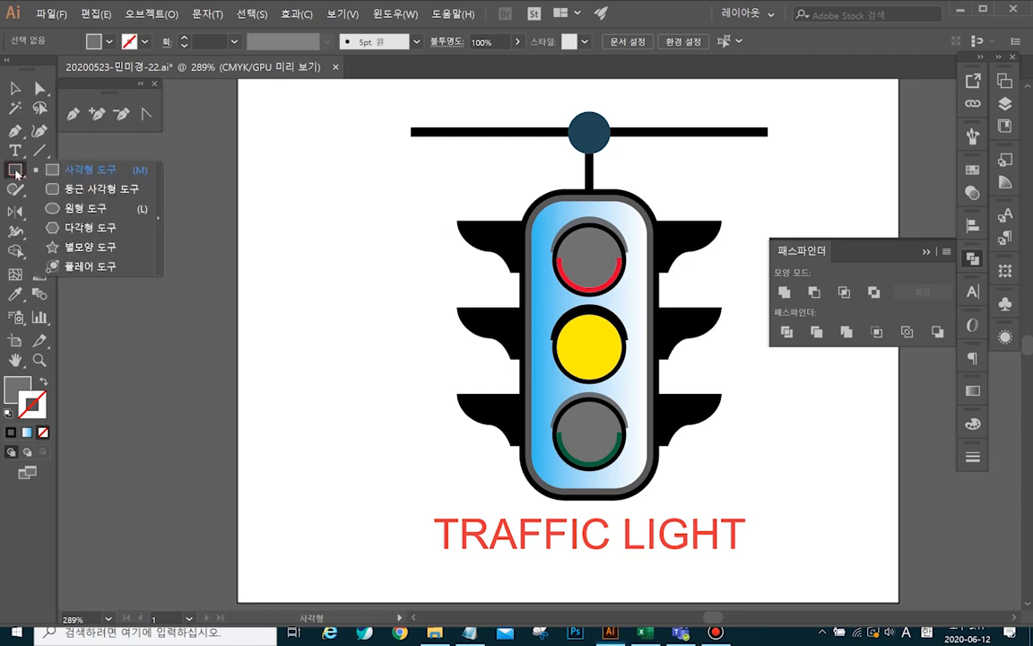
left_click(80, 208)
left_click_drag(263, 186, 357, 281)
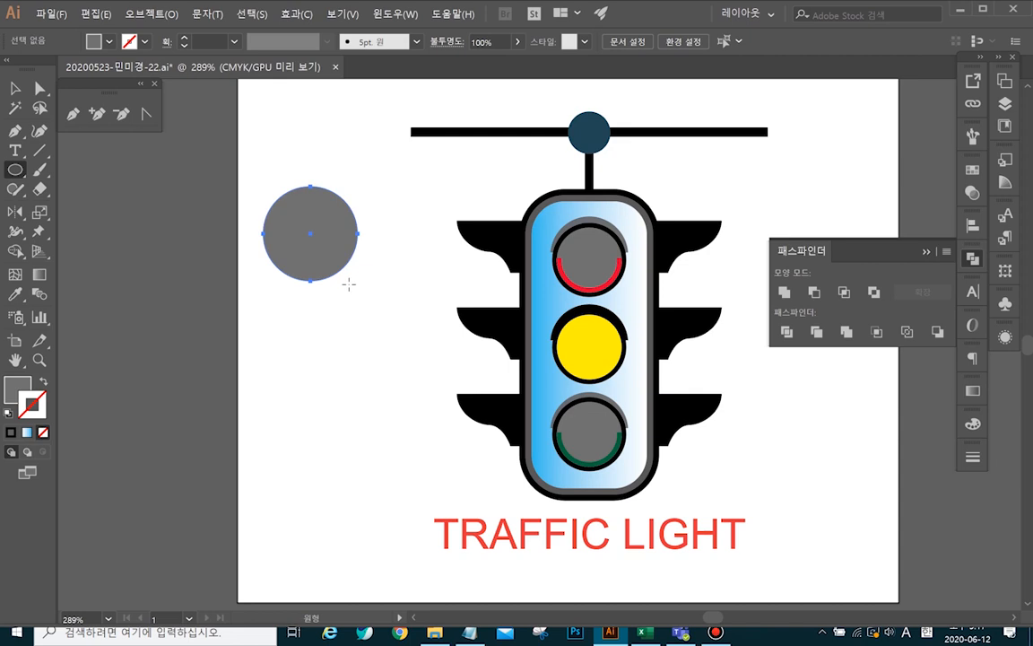
left_click(15, 385)
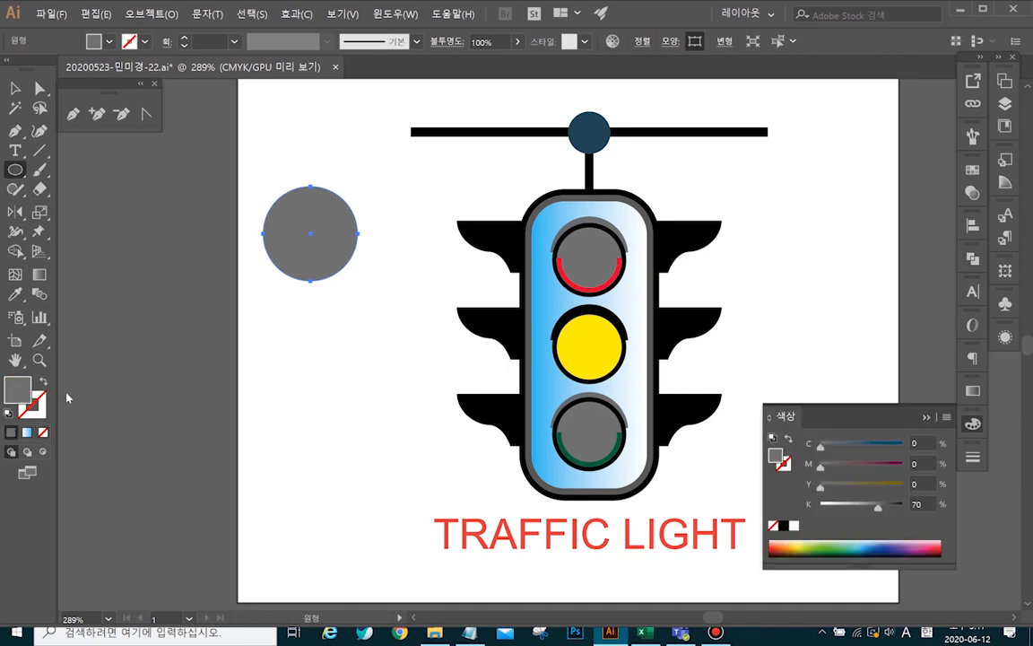
left_click(783, 525)
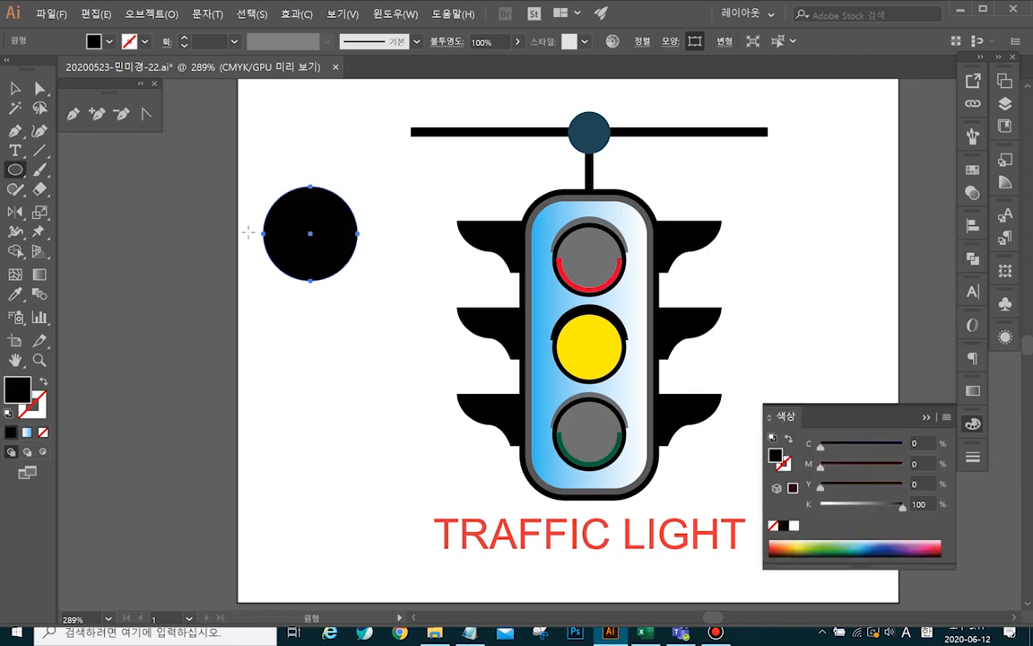
- Create a copy of the black circle scaled uniformly to 85% about its centre
left_click(39, 212)
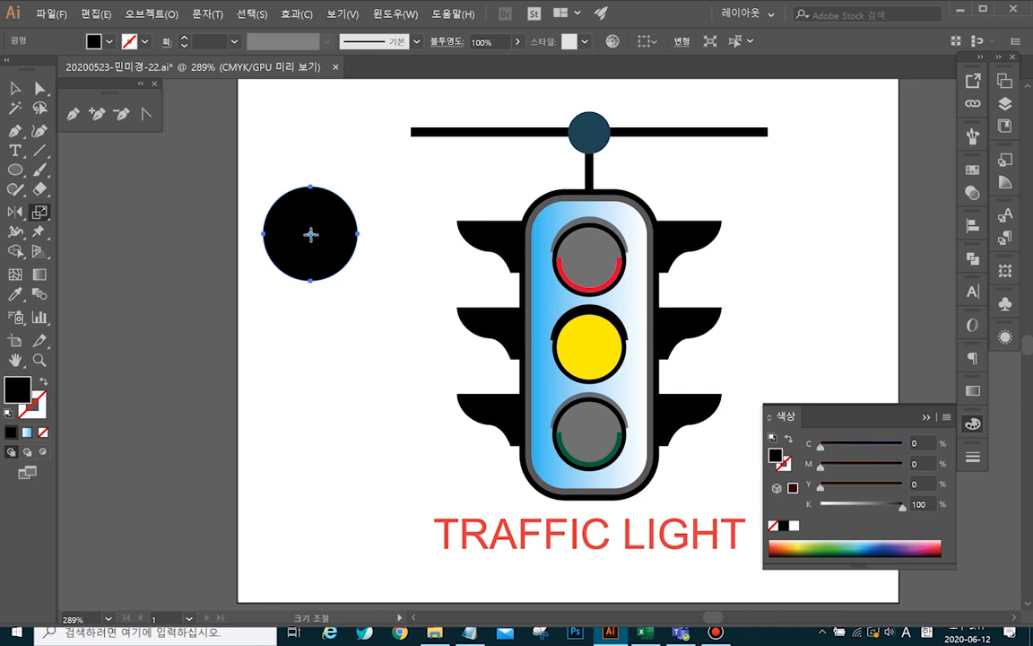
left_click(310, 234, "alt")
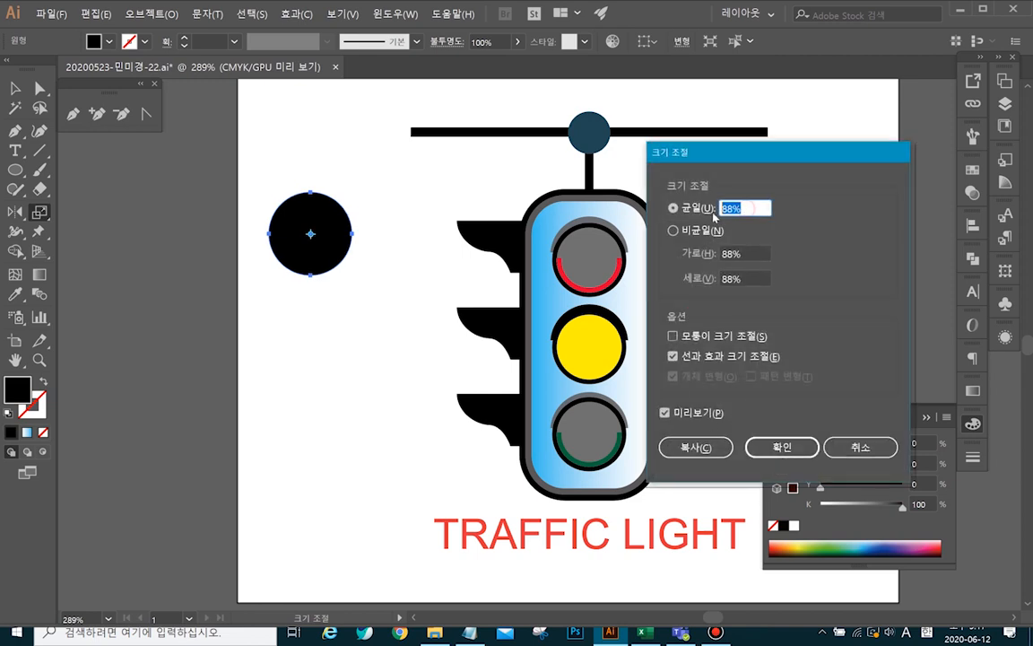
type("85")
left_click(697, 447)
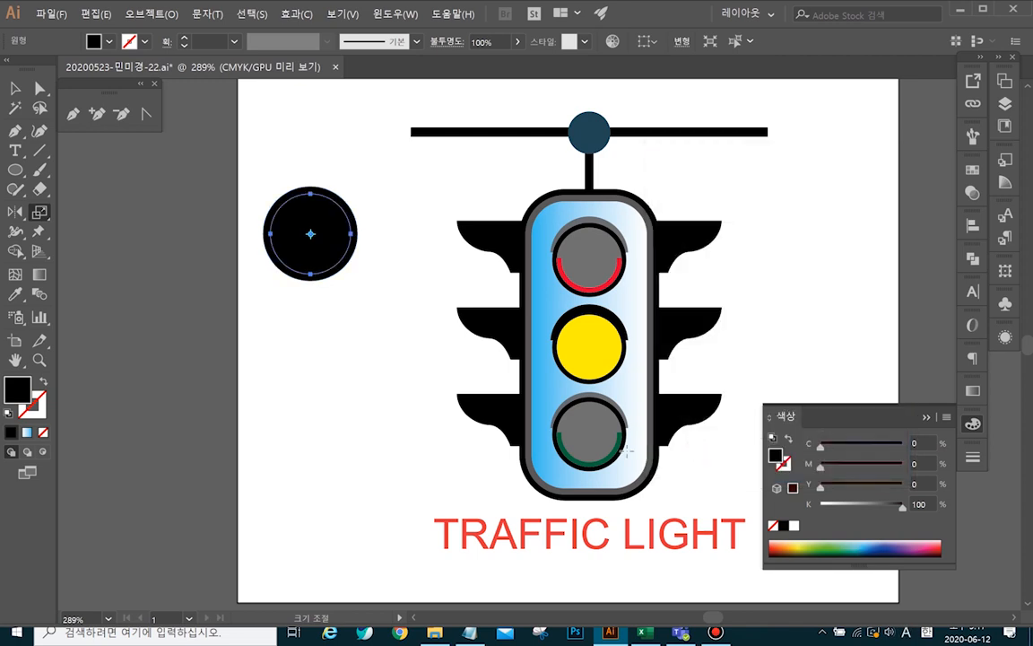
- Fill the scaled circle copy with the grey 84807F
double_click(16, 388)
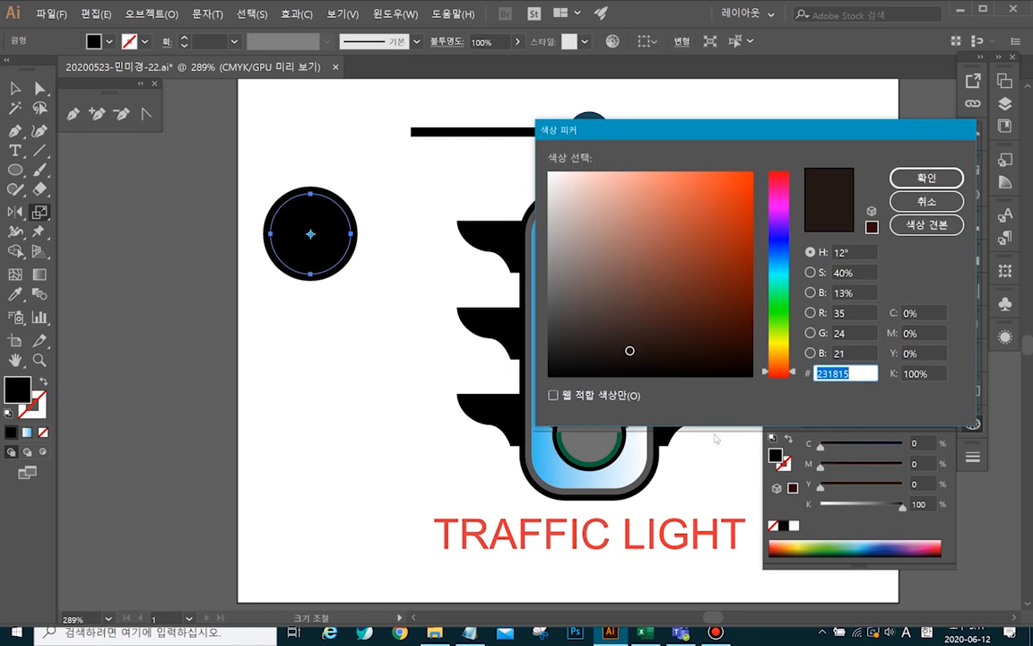
left_click(574, 301)
left_click(556, 270)
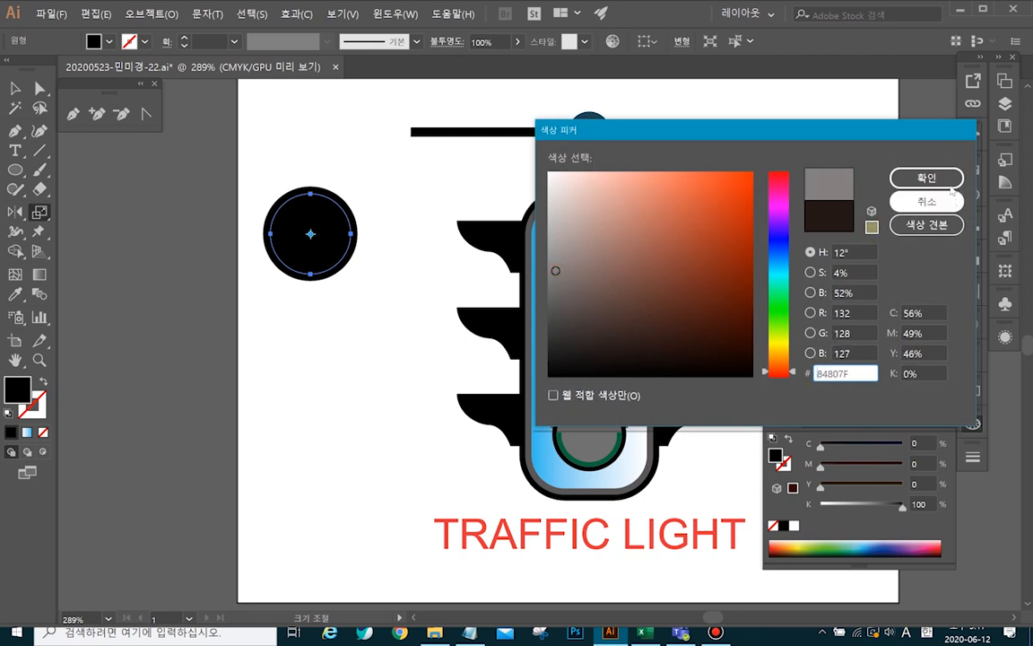
left_click(924, 176)
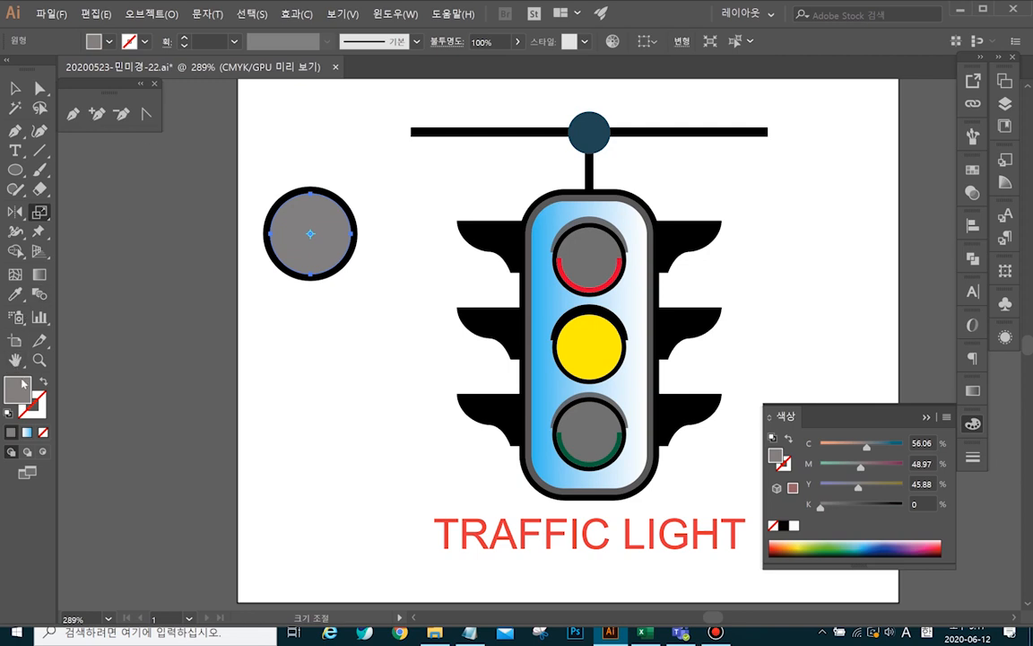
- Create a copy of the grey circle scaled uniformly to 85% about its centre
left_click(40, 214)
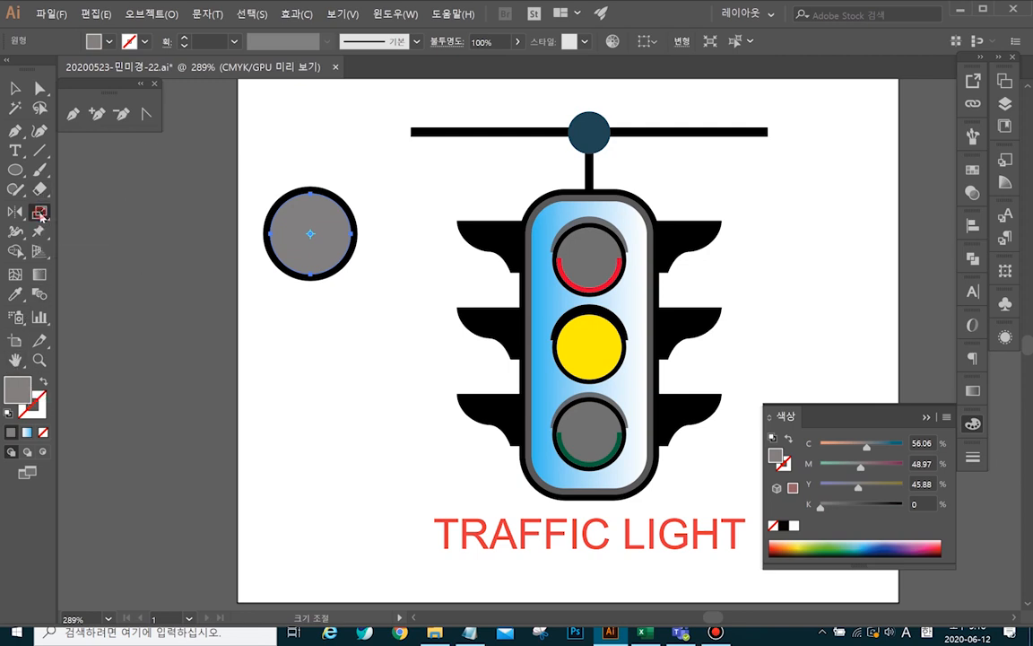
left_click(310, 233, "alt")
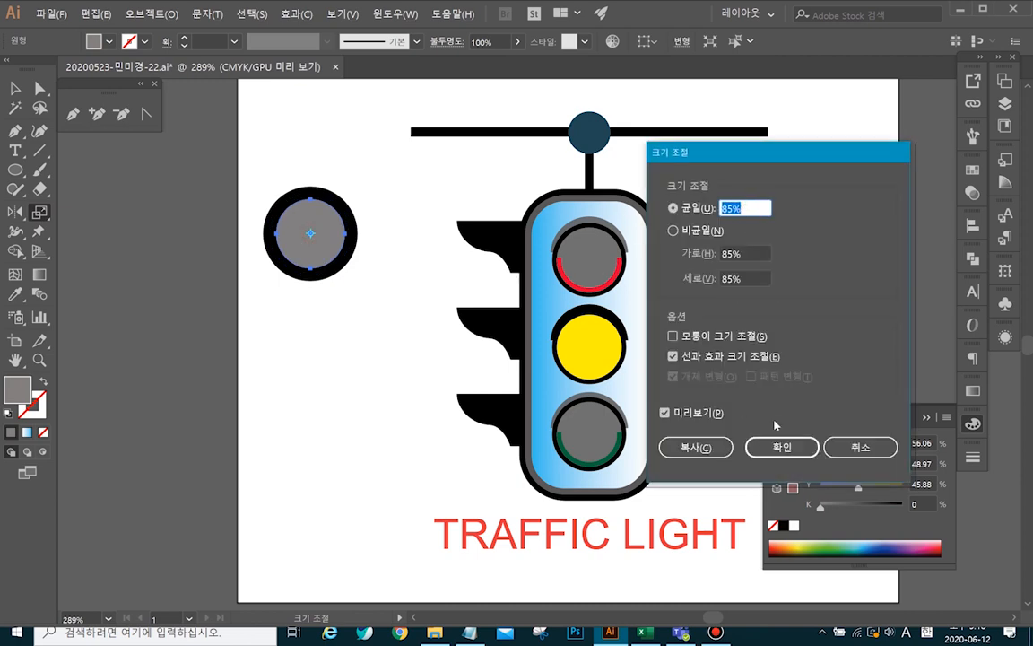
left_click(695, 446)
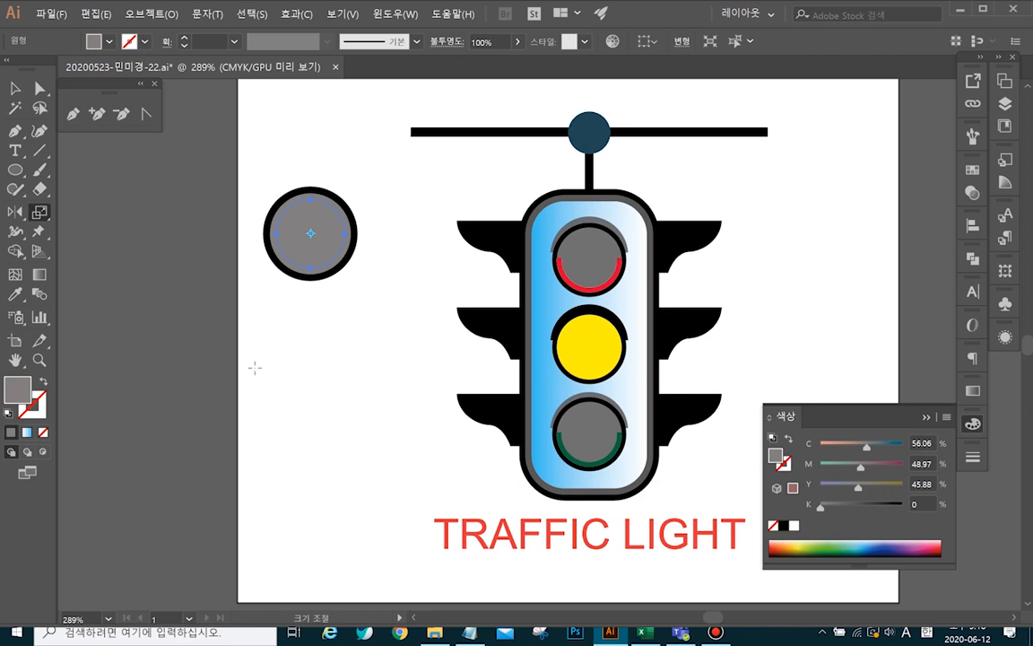
- Fill the middle of the three concentric circles with a pinkish red (M 89.8, Y 38.04)
left_click(14, 87)
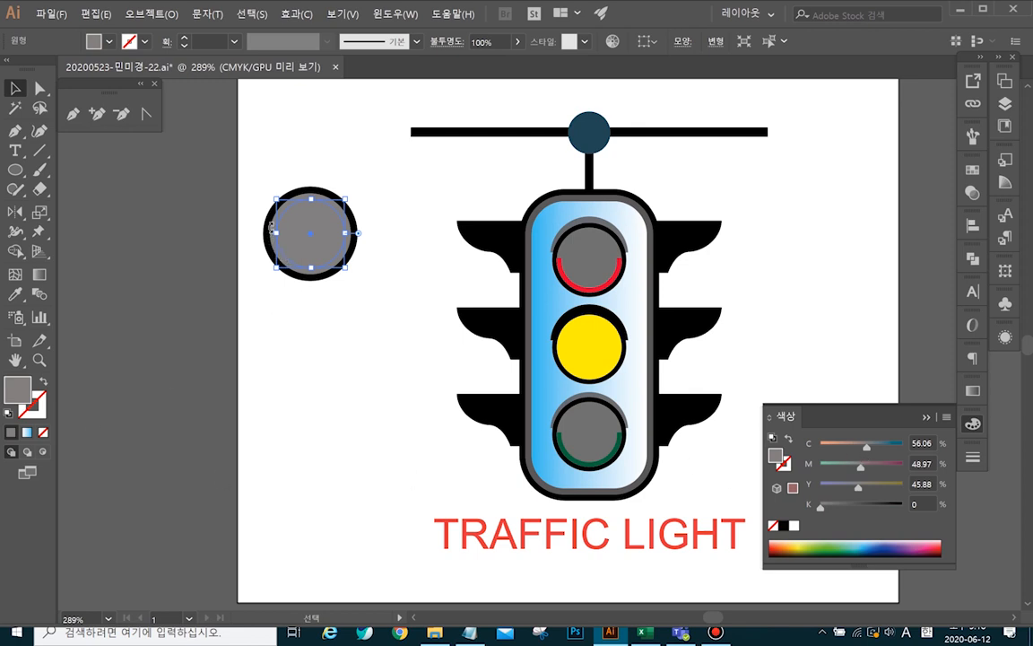
left_click(40, 362)
left_click_drag(251, 174, 405, 350)
left_click(16, 88)
left_click(226, 260)
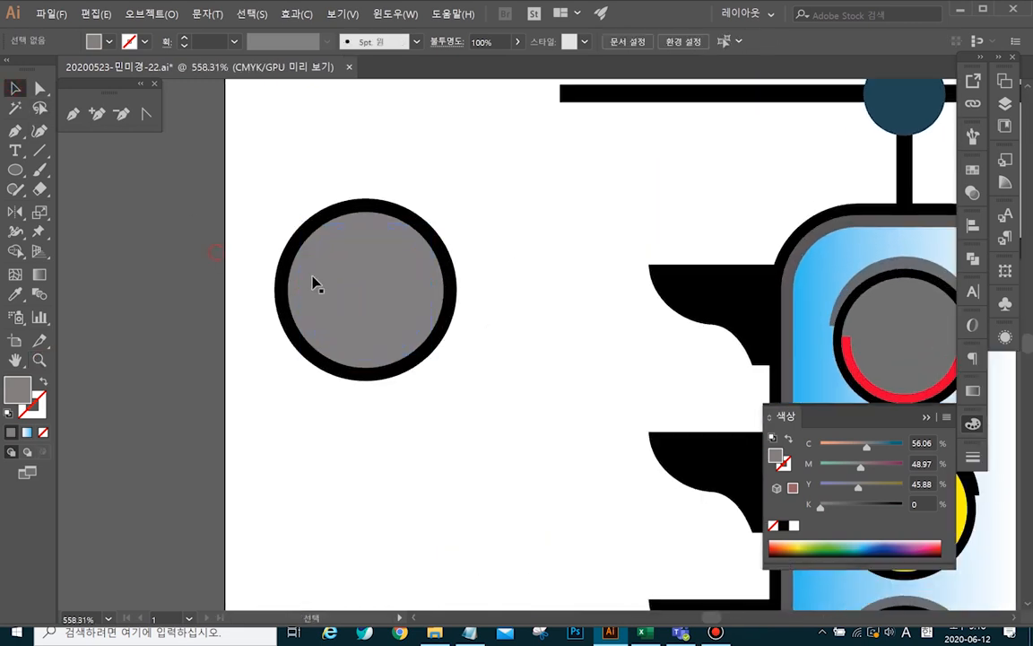
left_click(301, 273)
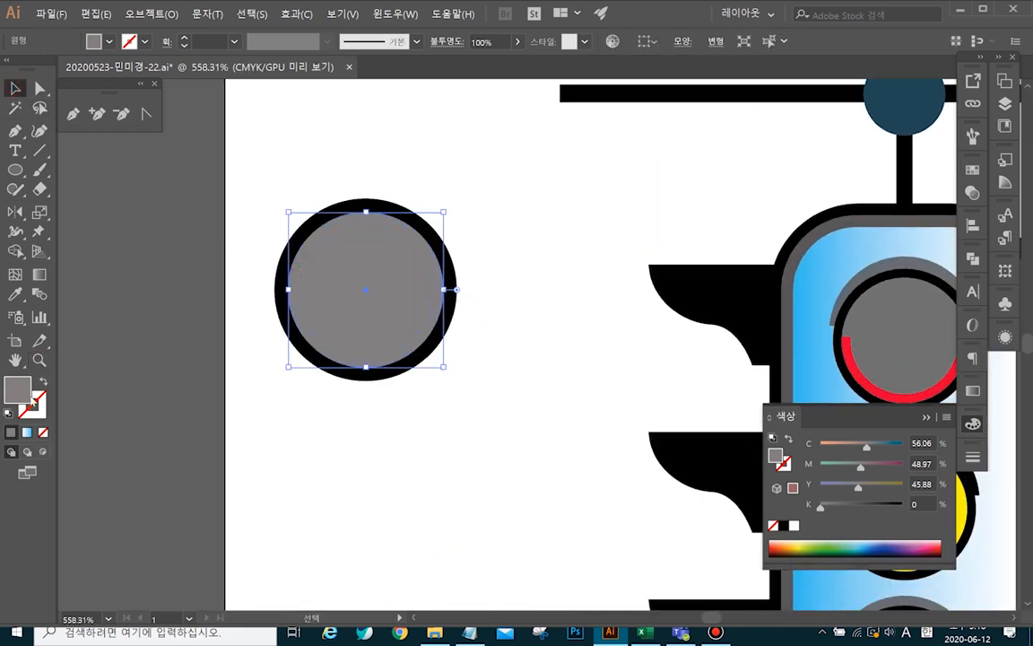
left_click(939, 538)
left_click(618, 318)
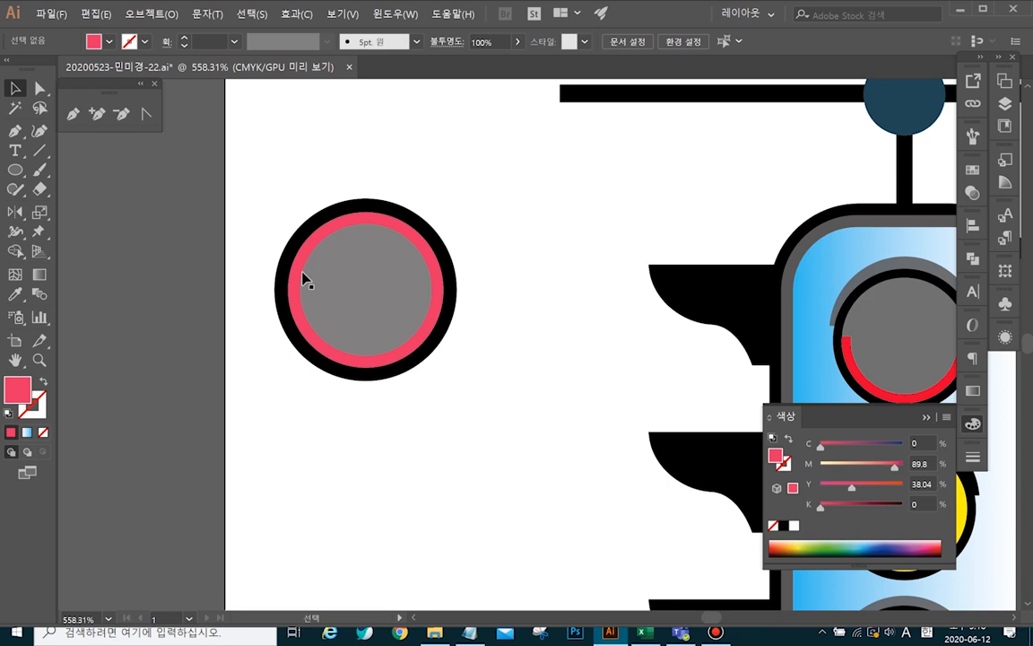
- Draw a grey rectangle across the upper part of the circles, wider than the black circle, and extend its upper edge past the red circle
left_click(374, 225)
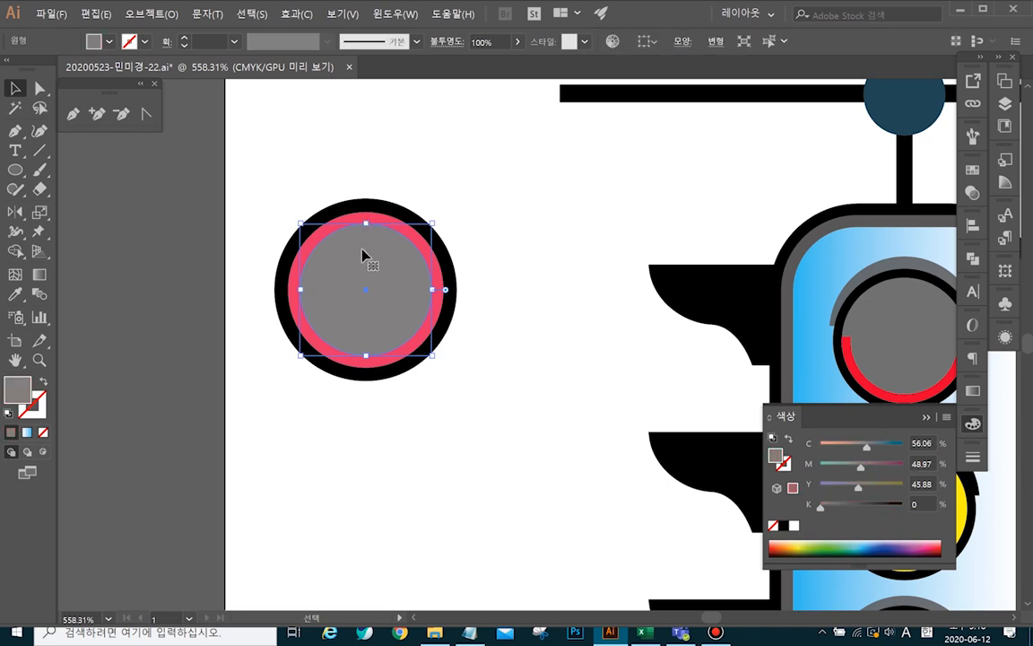
key("ctrl+shift+a")
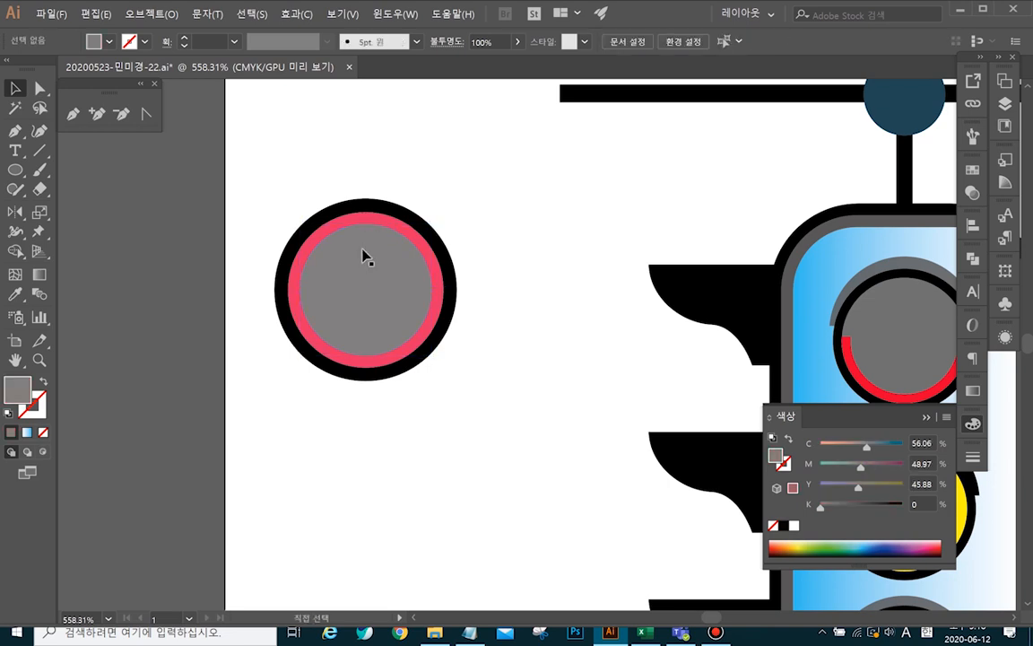
left_click_drag(14, 169, 81, 155)
left_click_drag(257, 215, 466, 274)
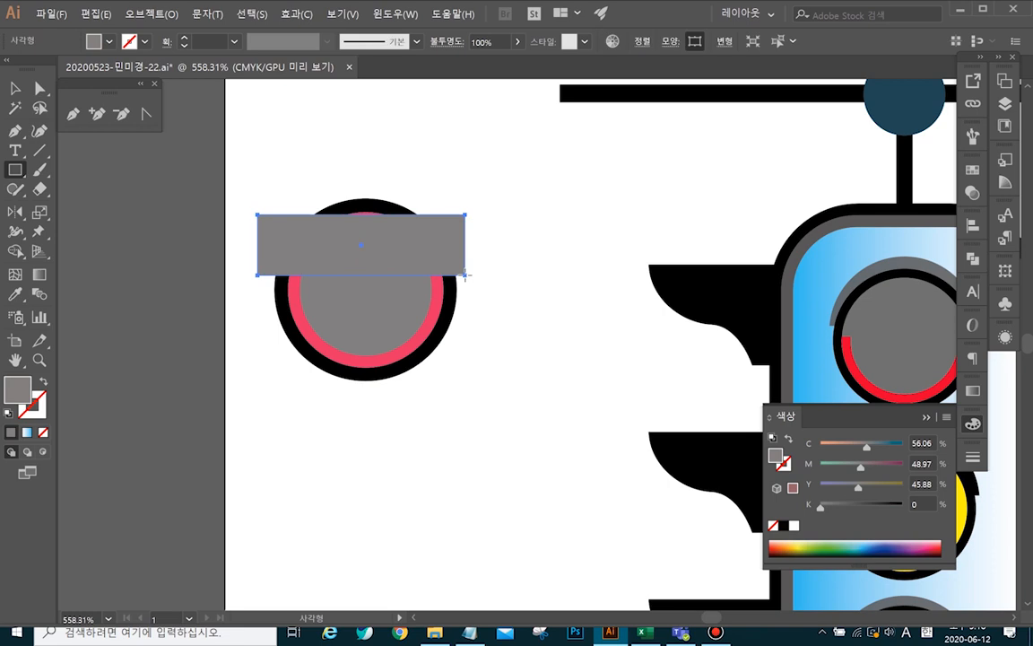
left_click(15, 89)
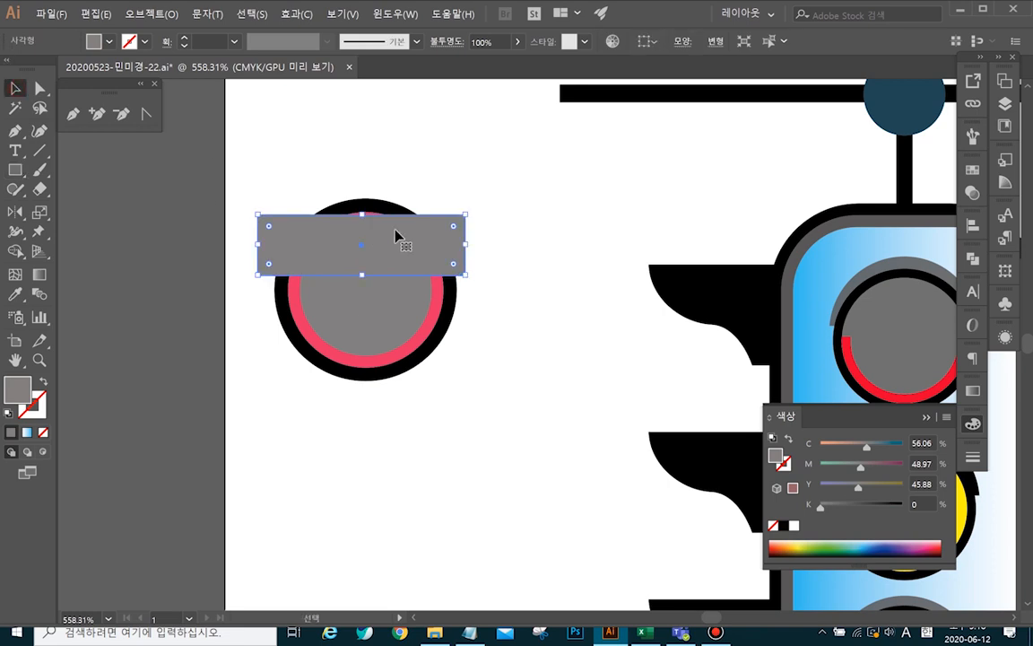
left_click_drag(363, 216, 363, 203)
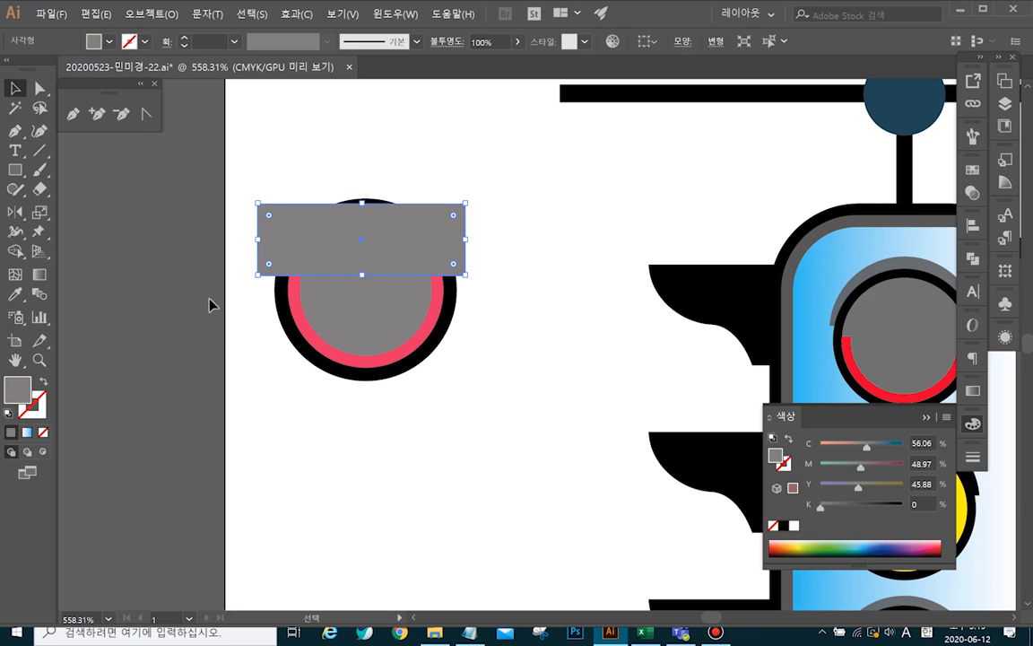
- Cut the rectangle out of the red circle with Minus Front
left_click(275, 298, "shift")
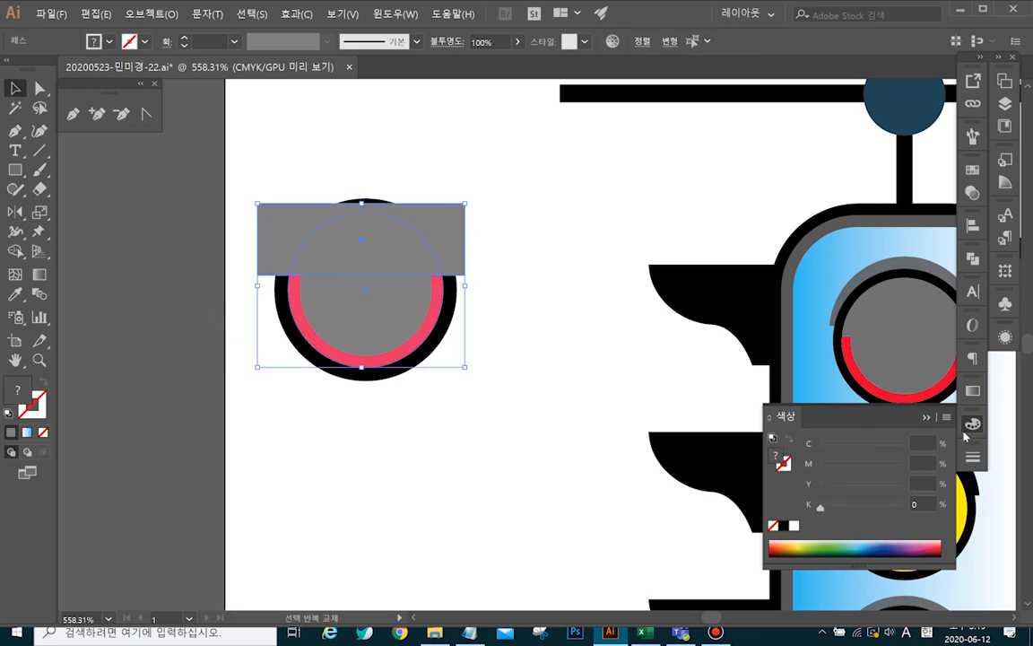
left_click(973, 258)
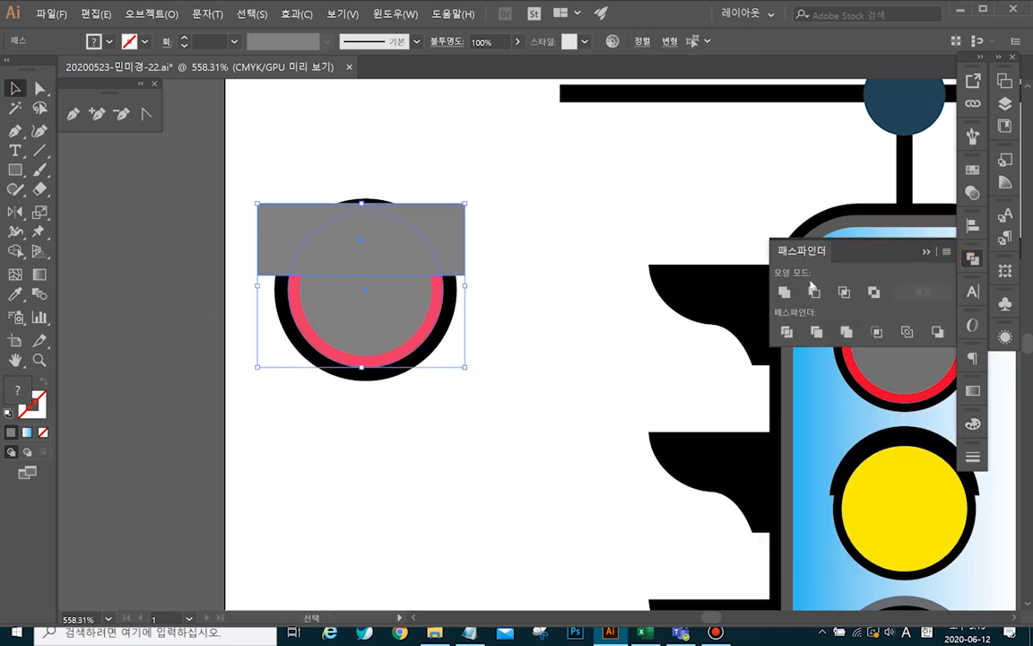
left_click(813, 291)
left_click(574, 258)
- Bring the small grey circle to the front so that it covers the centre of the cut red shape
left_click(363, 247)
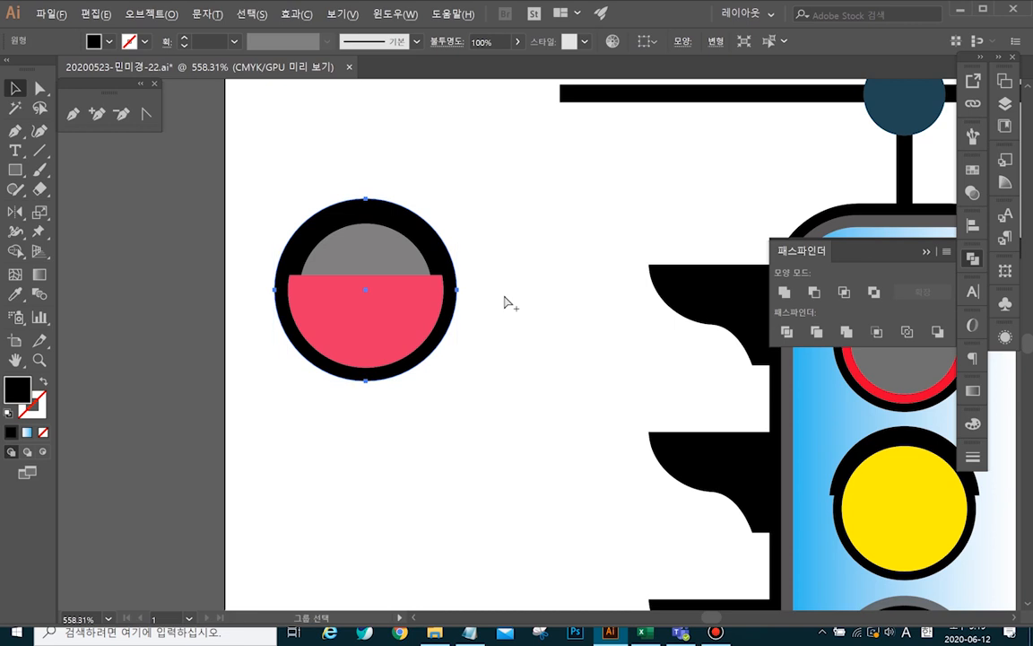
key("ctrl+alt+]")
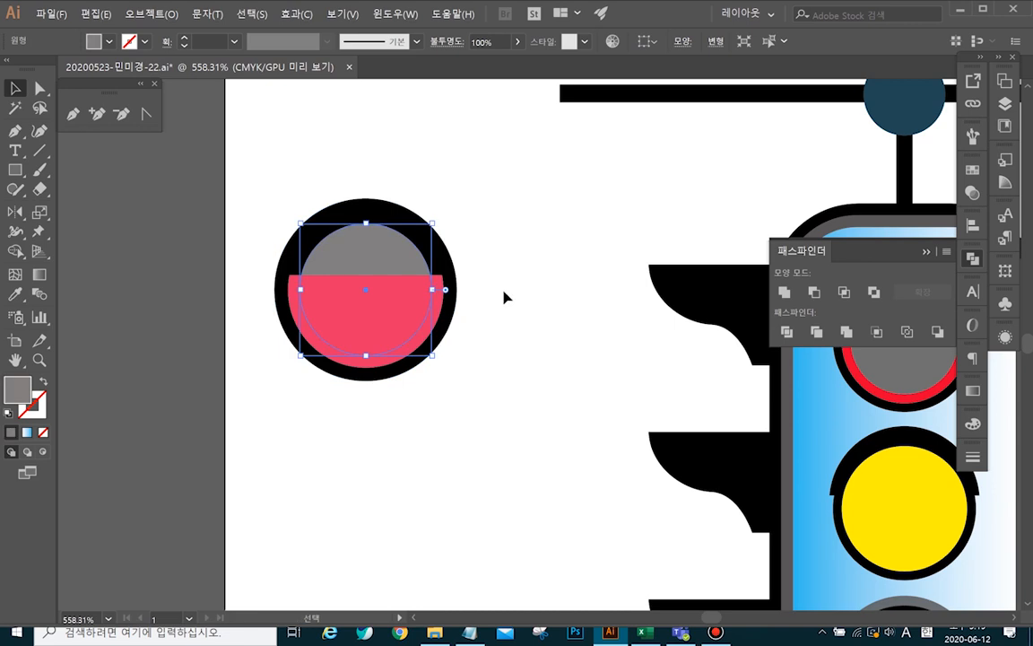
key("ctrl+shift+]")
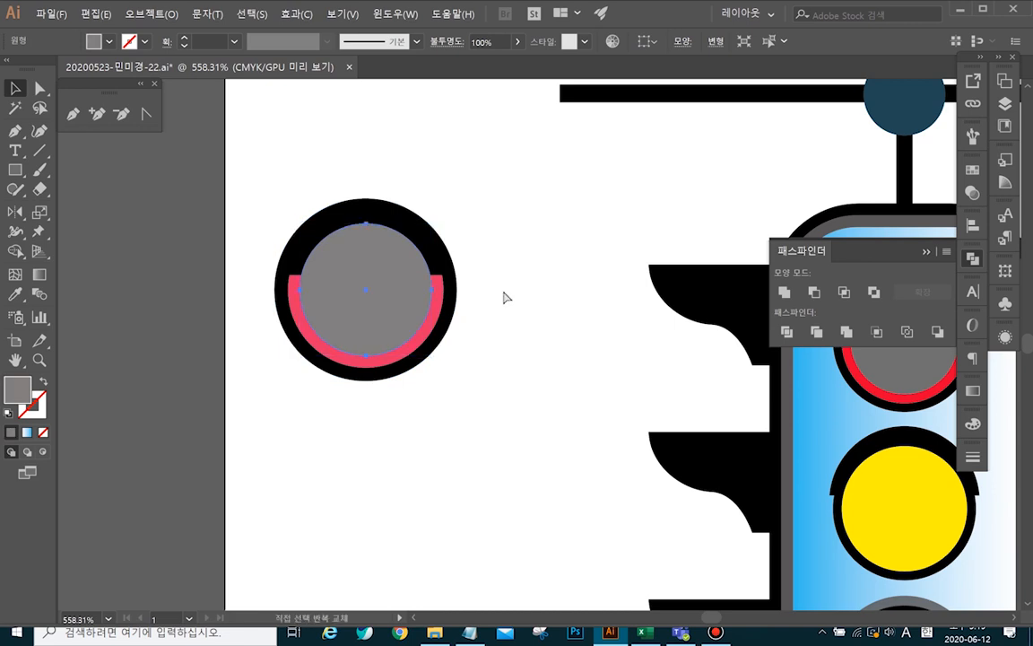
left_click(503, 297)
scroll(458, 395, "down", 1)
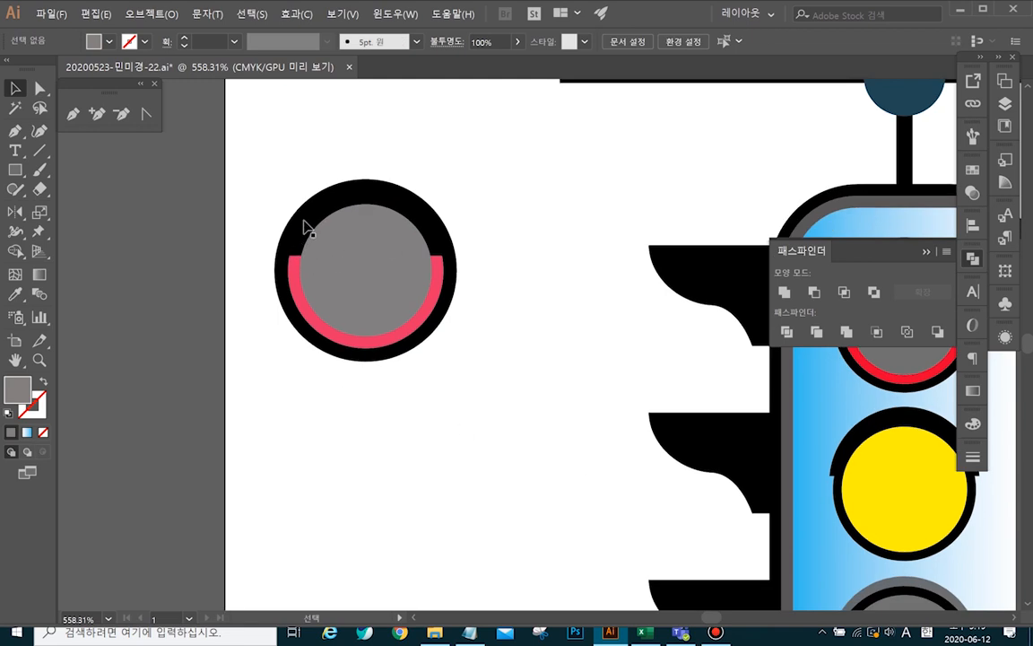
- Undo the grey circle's reordering, the Minus Front cut and the rectangle's resizing
left_click(388, 267)
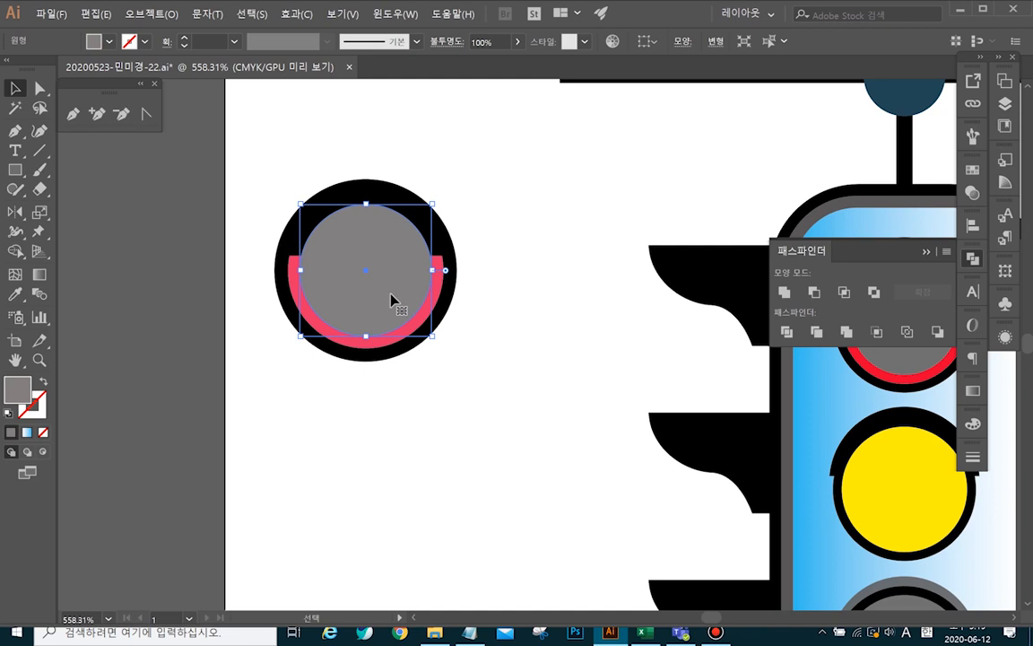
left_click(255, 273)
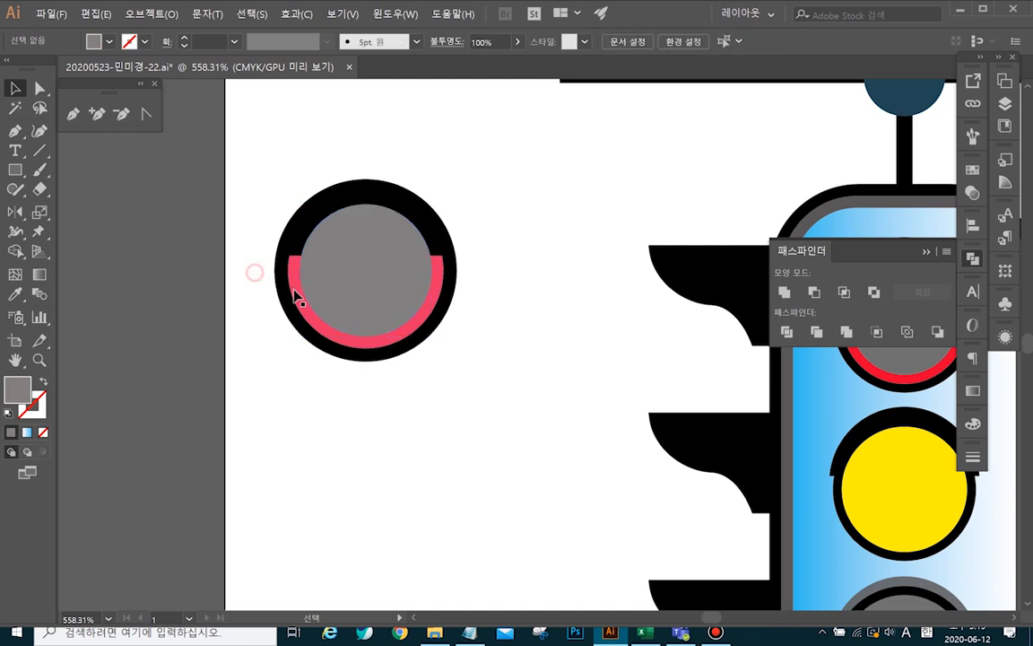
left_click(299, 294)
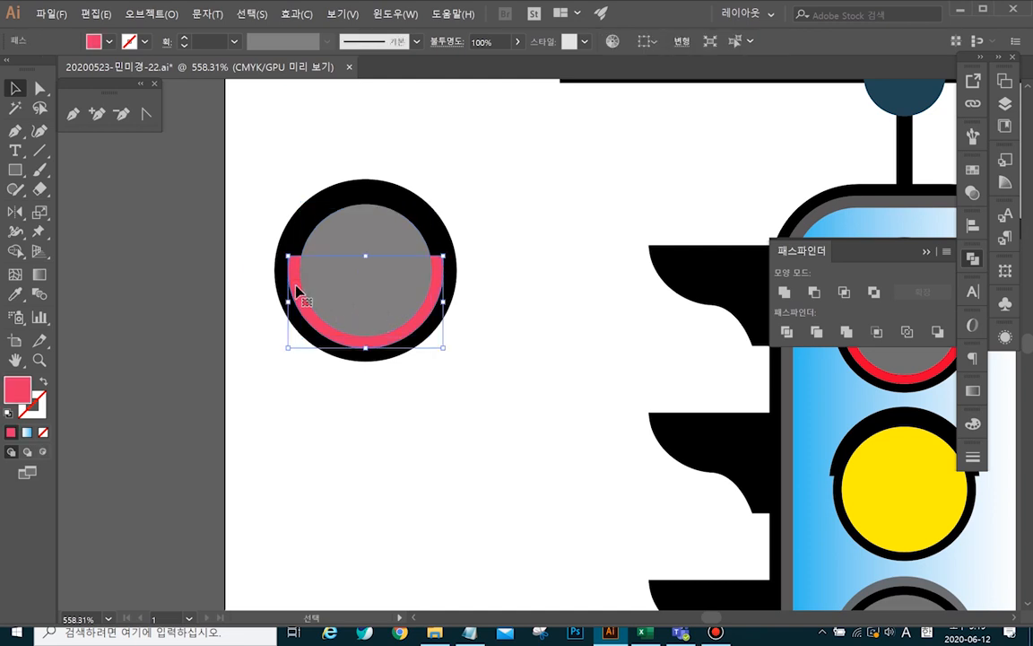
key("ctrl+z")
key("ctrl+z")
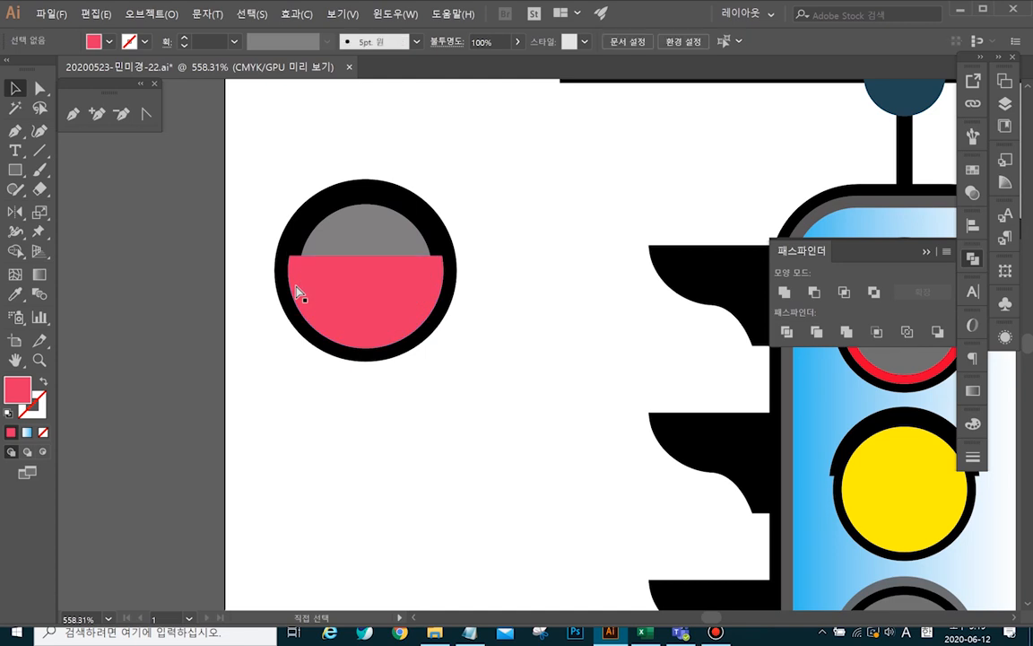
key("ctrl+z")
- Move the grey rectangle off the circles into the empty space beside them and select the red circle to check it
left_click(287, 208)
left_click_drag(287, 212, 534, 159)
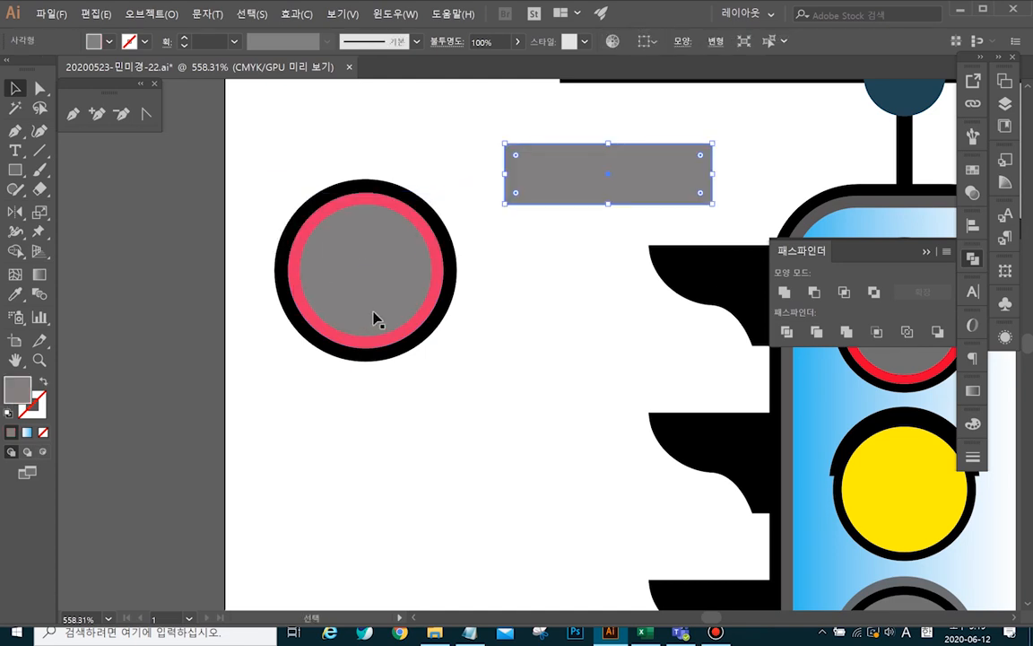
left_click(361, 203)
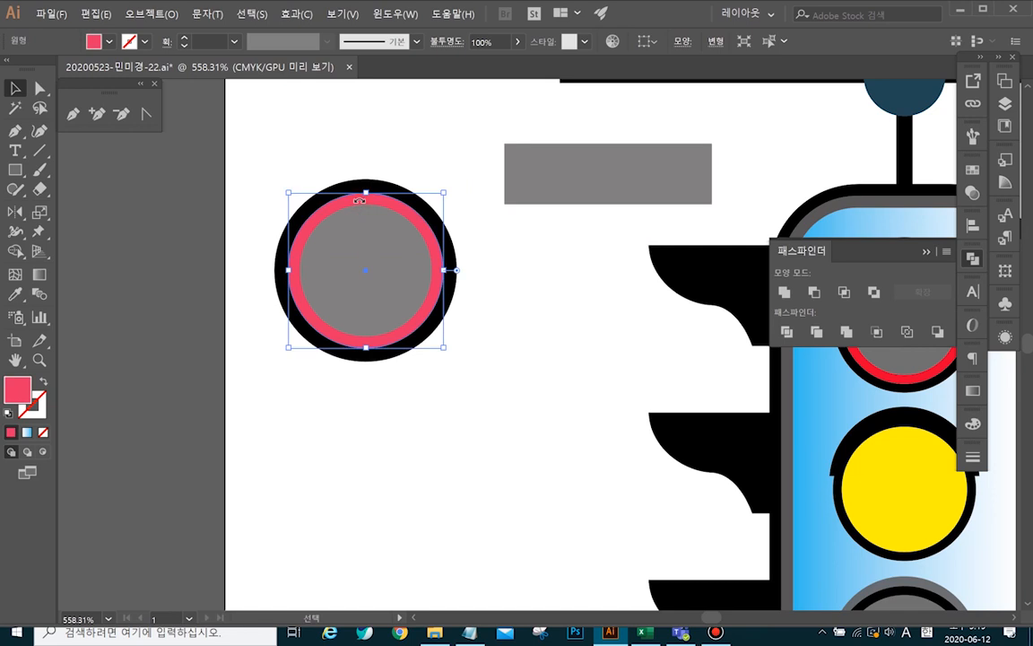
key("a")
key("v")
left_click(526, 302)
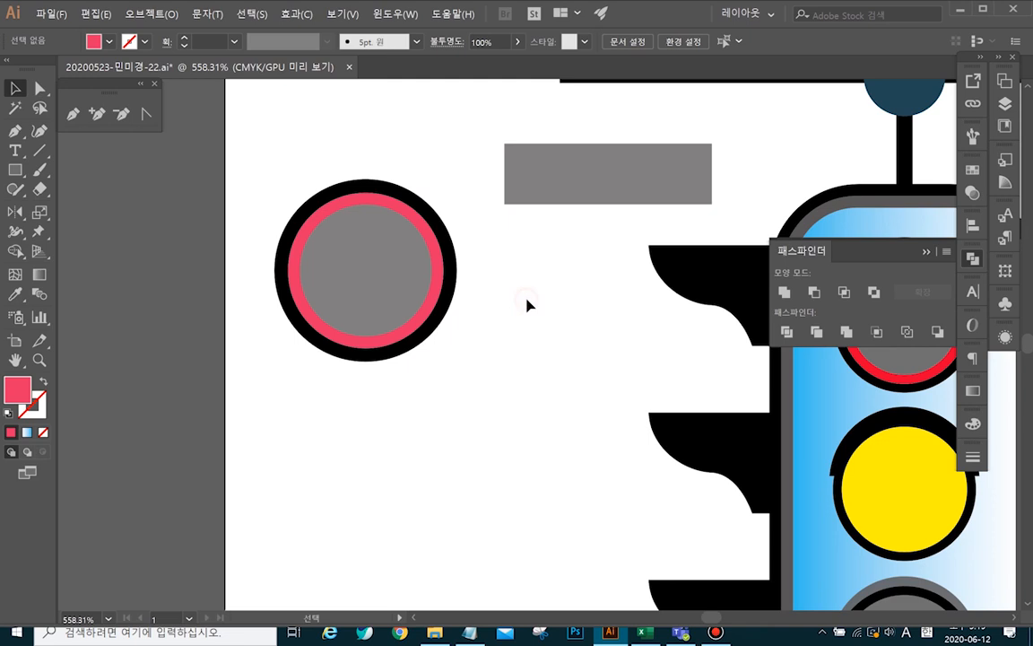
- Place the grey rectangle back over the upper part of the circles and cut it out of the red circle with Minus Front
left_click(561, 187)
left_click_drag(624, 187, 391, 231)
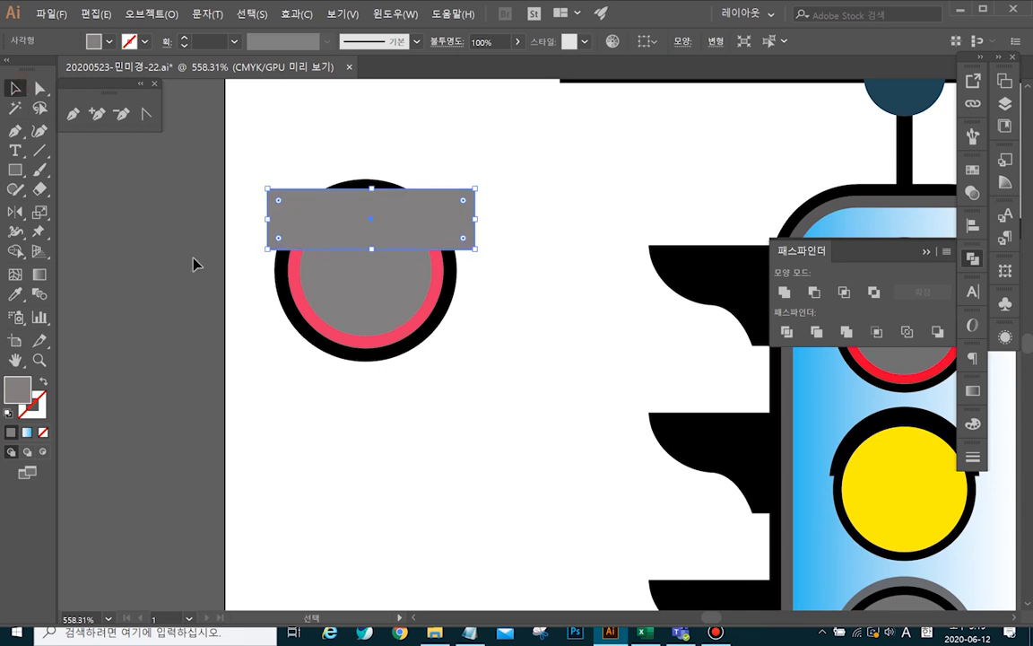
left_click(296, 296, "shift")
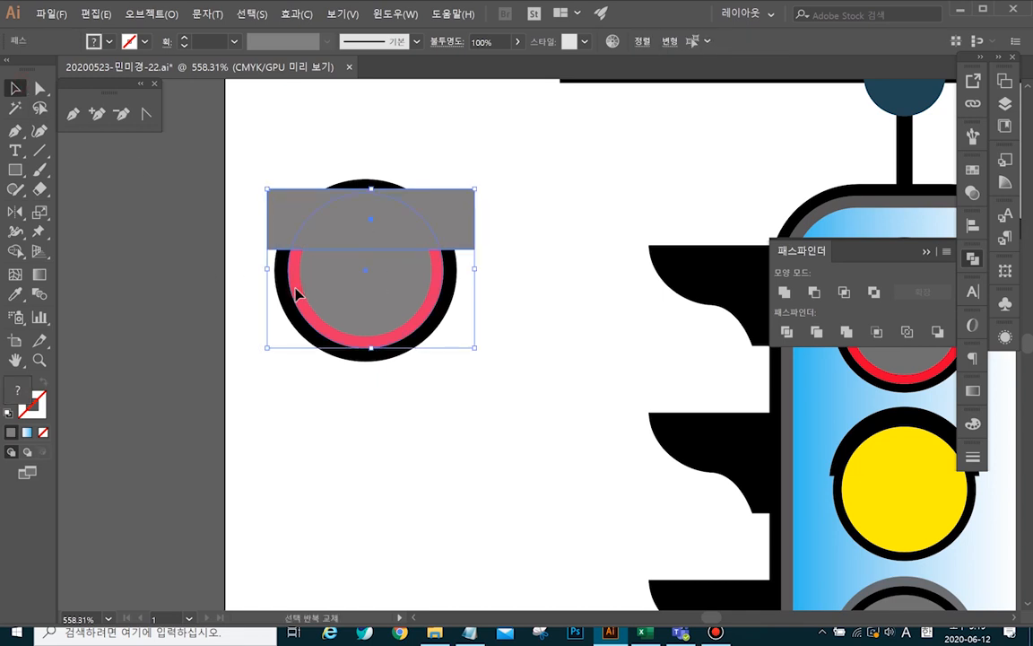
left_click(813, 291)
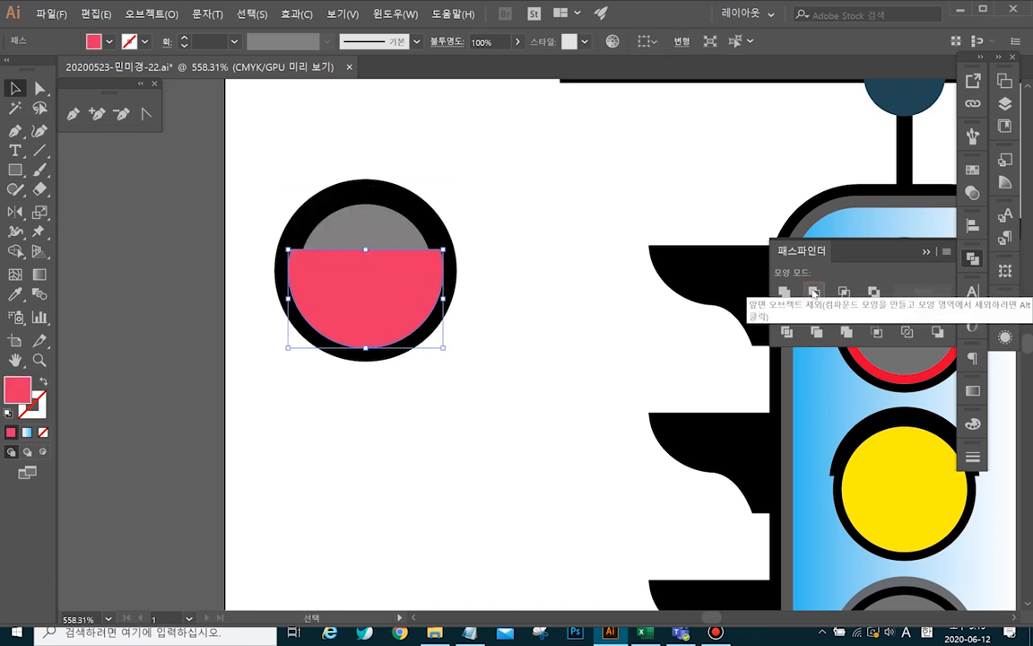
- Bring the small grey circle in front of the cut red shape, leaving a red arc around its lower part
left_click(386, 240)
left_click(518, 183)
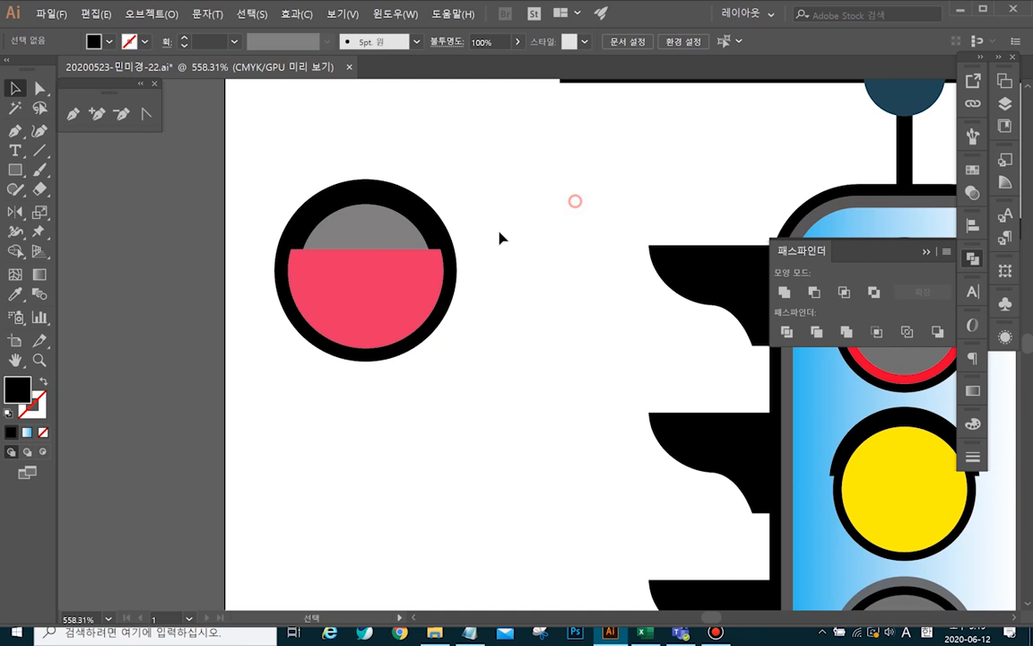
left_click(383, 226)
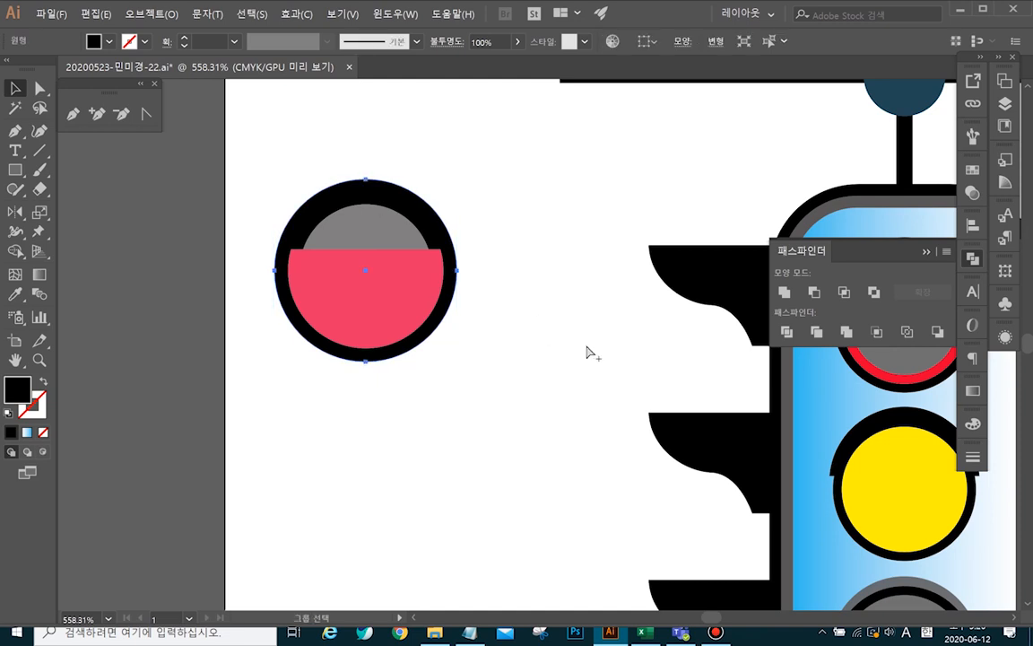
key("ctrl+alt+bracketright")
left_click(582, 335)
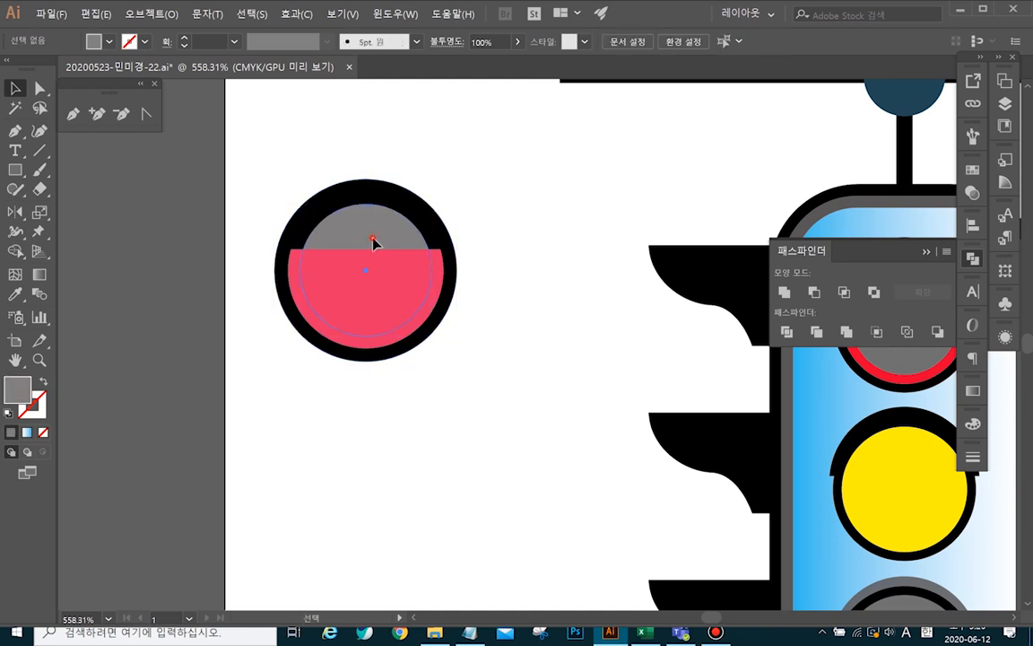
left_click(375, 244)
key("ctrl+shift+bracketright")
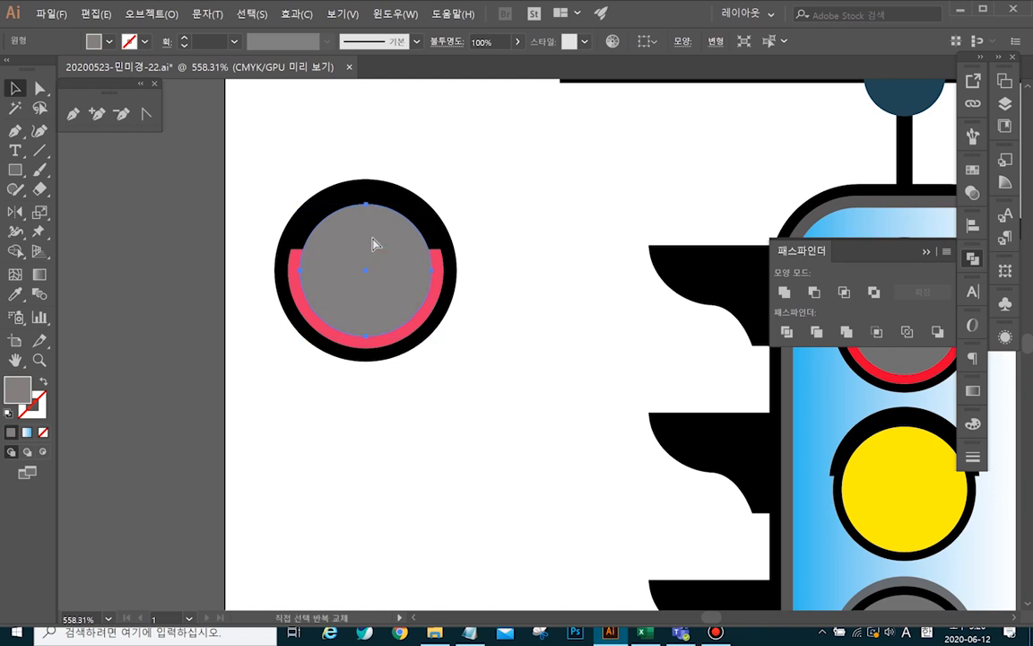
- Paste a full red circle in place in front of the lamp and switch to the Selection tool
left_click(555, 217)
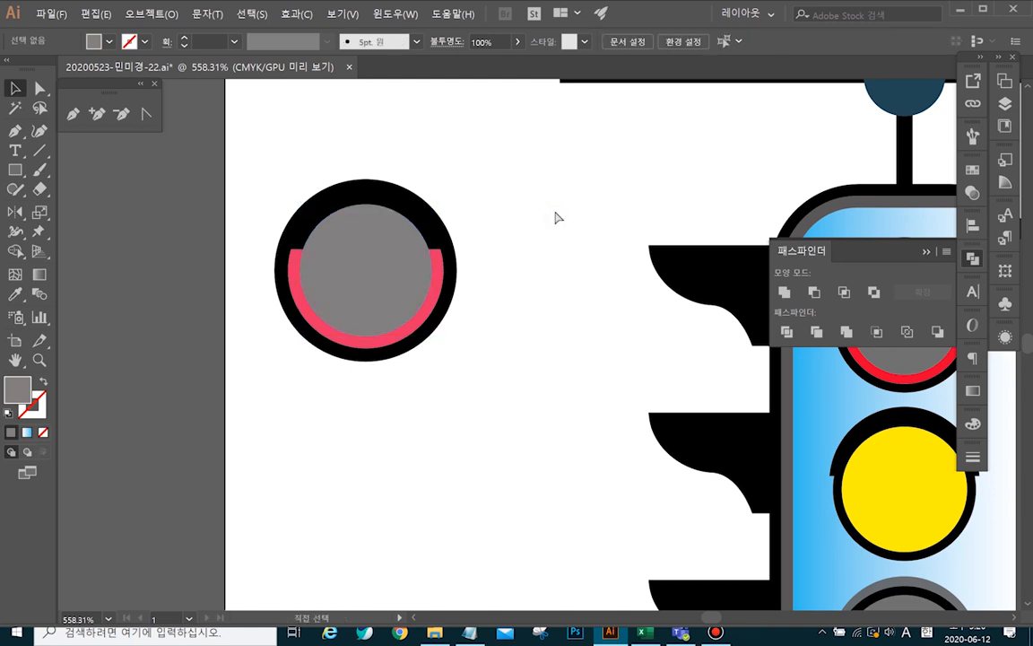
key("ctrl+z")
key("ctrl+z")
key("ctrl+z")
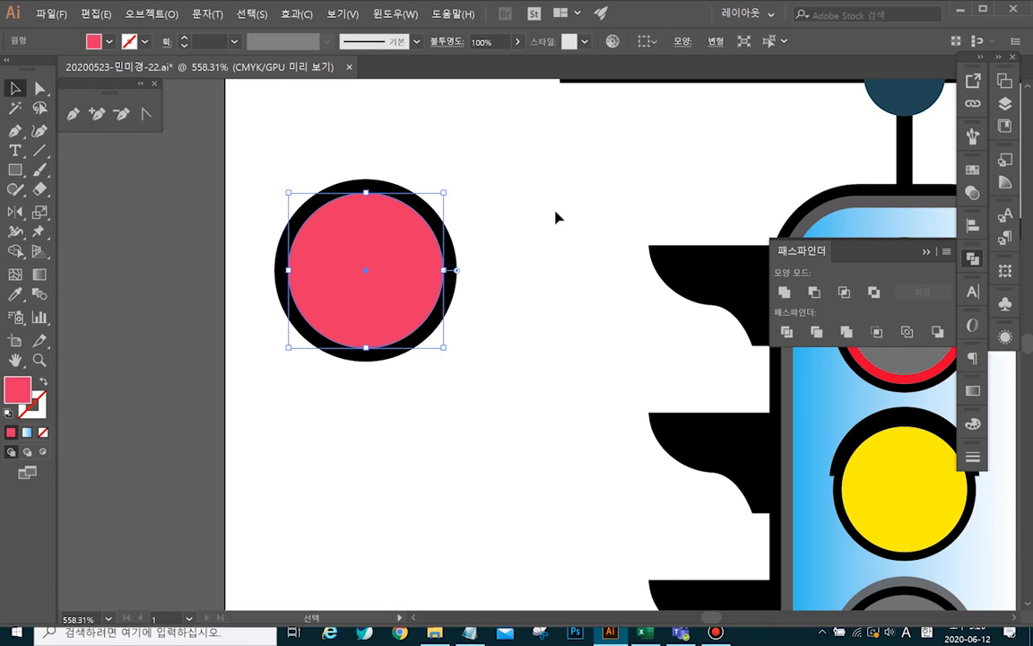
key("ctrl+z")
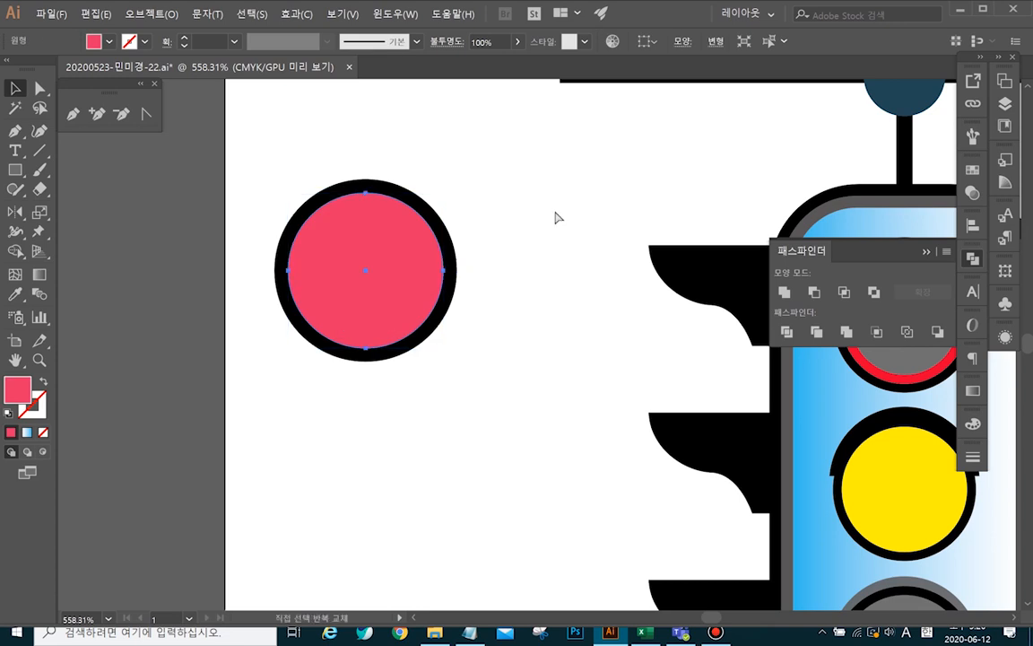
key("super+space")
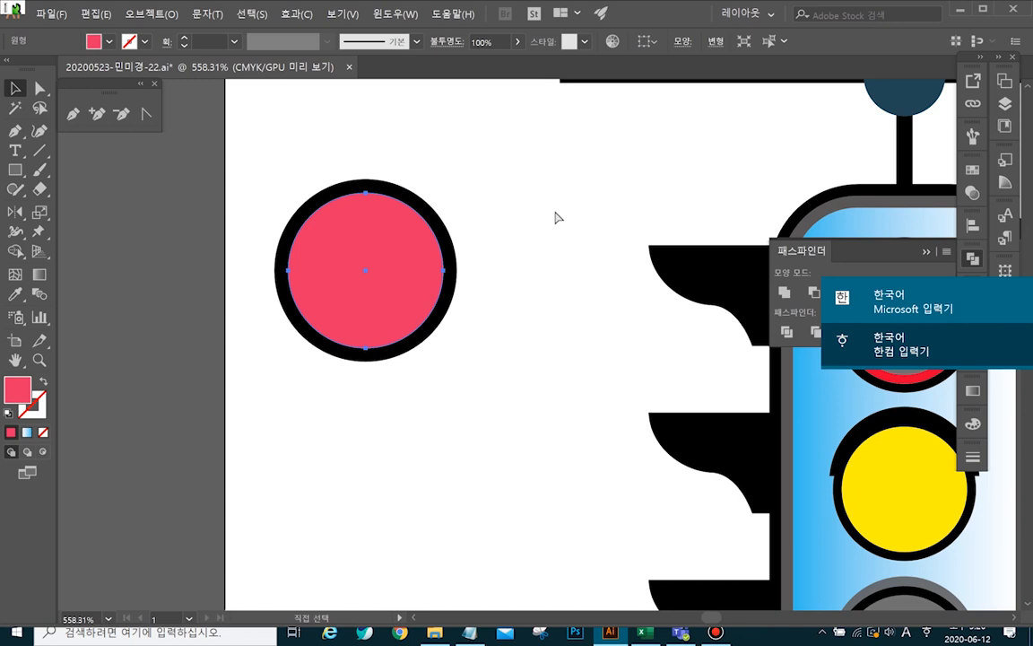
key("v")
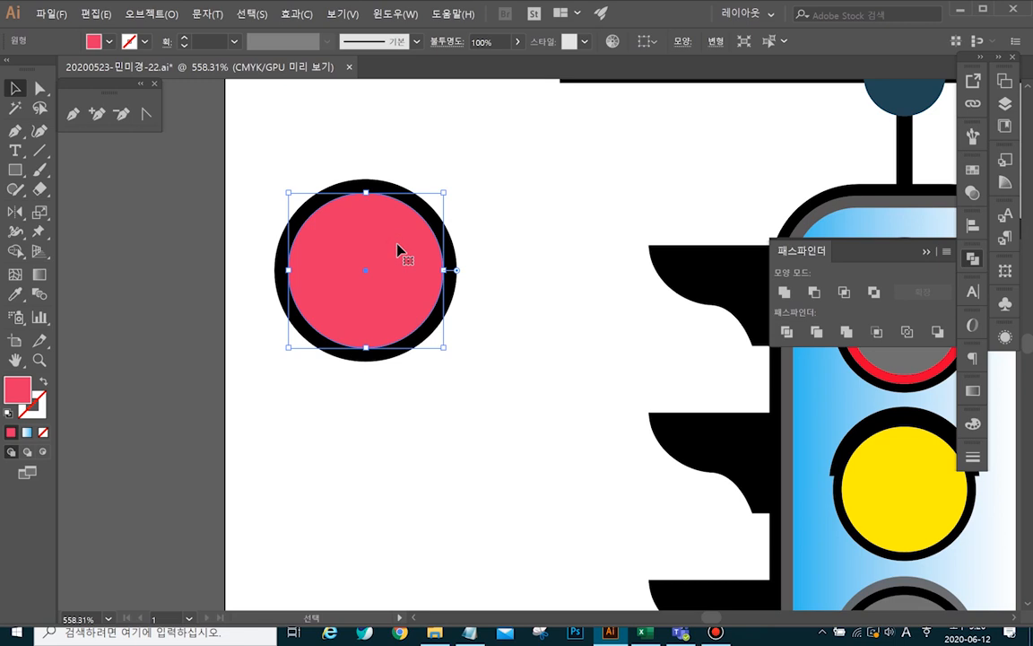
- Send the full red circle backward behind the cut red arc and grey circle, and send the black circle behind it
key("ctrl+bracketleft")
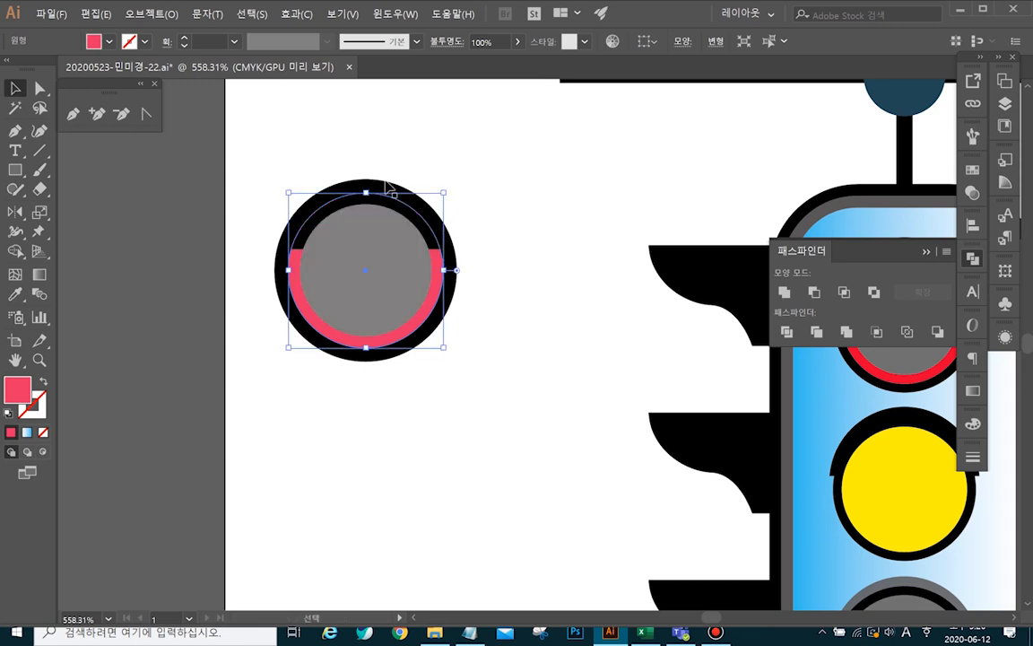
left_click(348, 191)
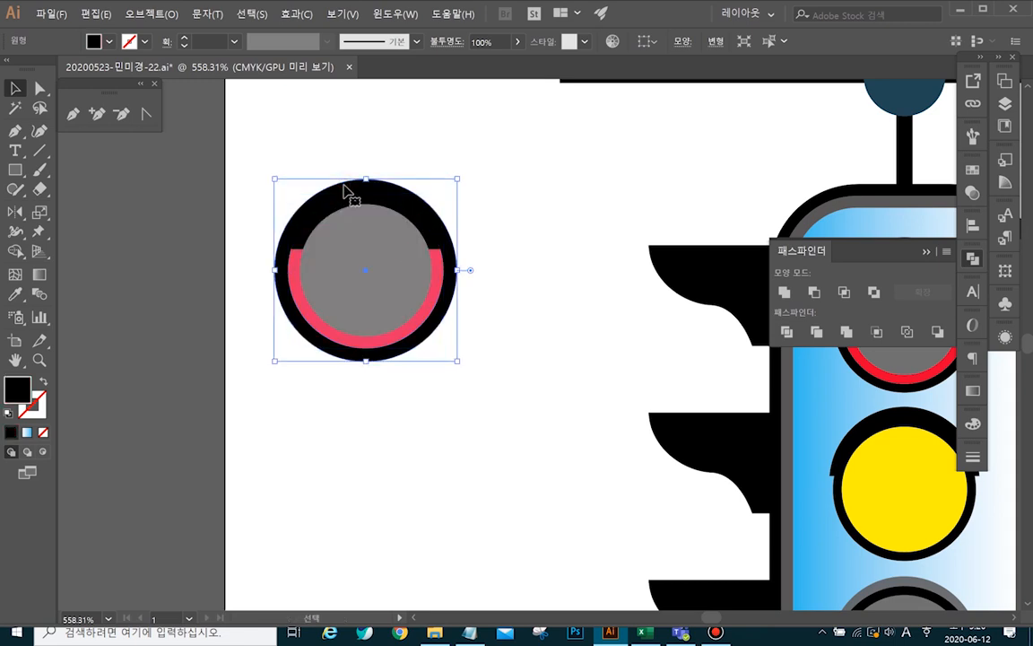
key("ctrl+bracketleft")
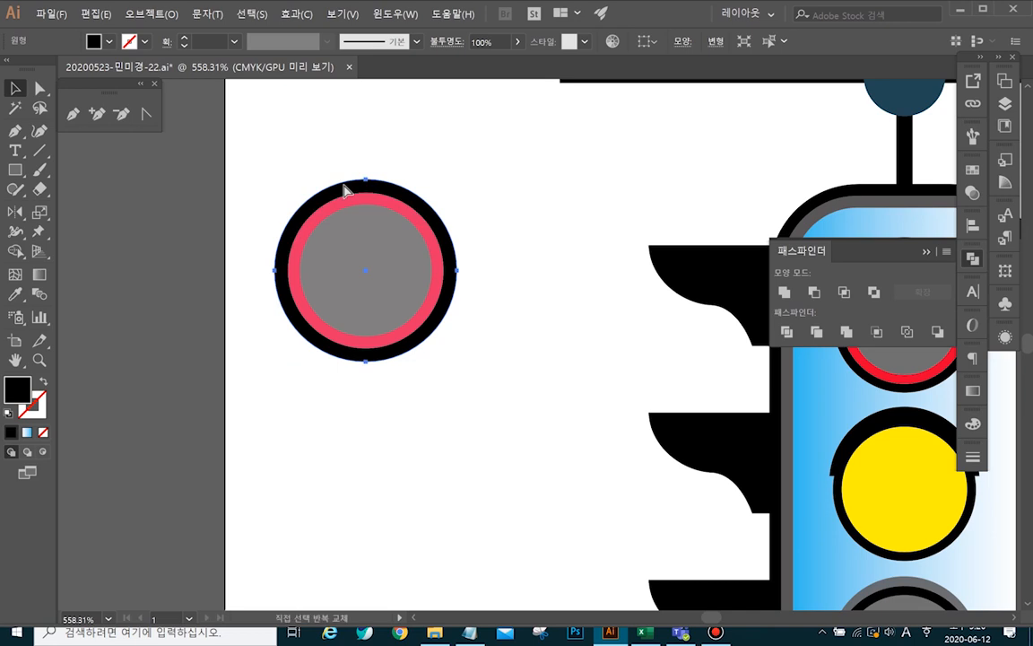
- Draw a rectangle over the upper part of the lamp and cut it out of the red shape with Minus Front
left_click(414, 228)
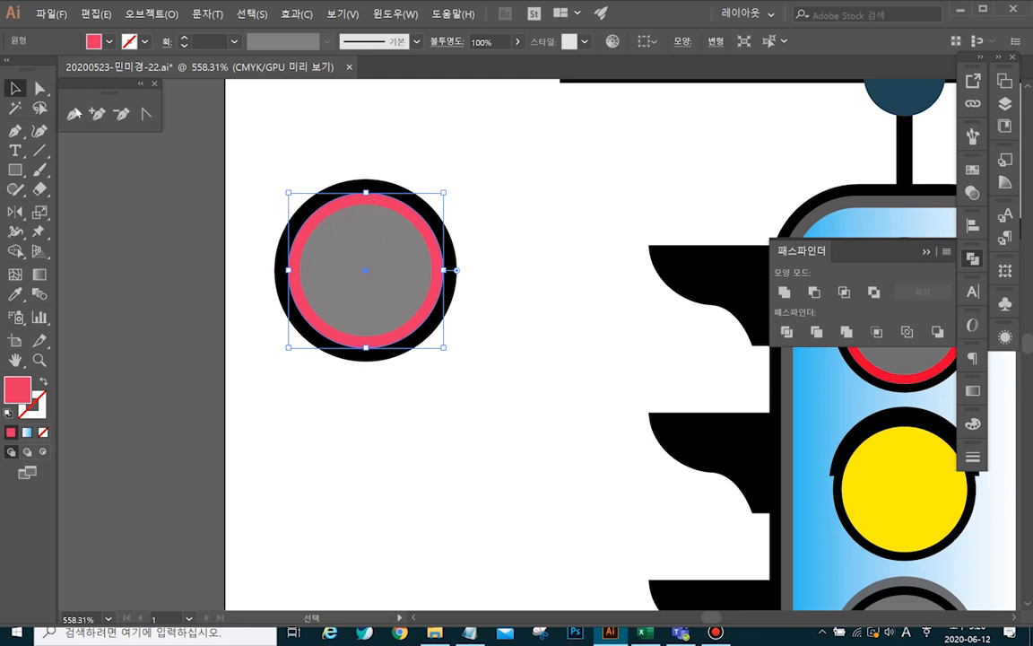
left_click(15, 170)
left_click_drag(257, 169, 471, 249)
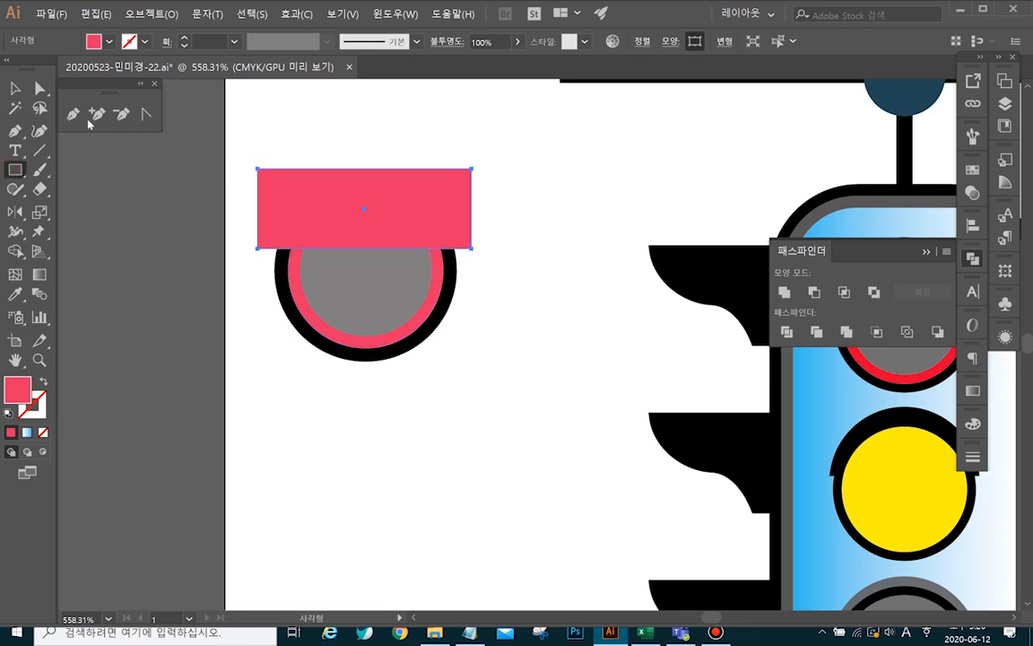
left_click(16, 89)
left_click(278, 287, "shift")
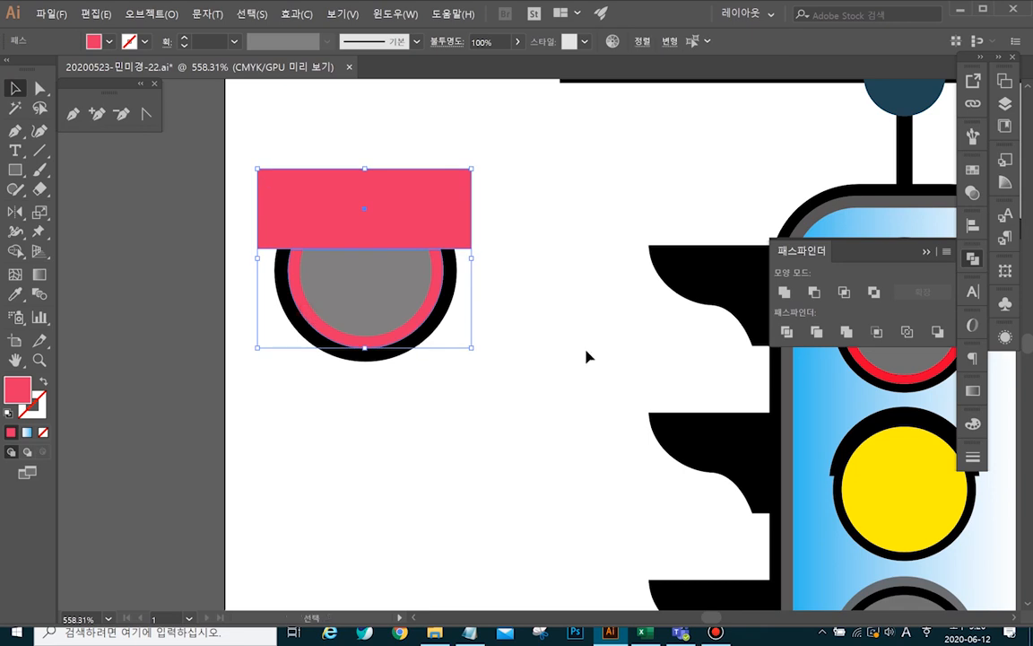
left_click(813, 292)
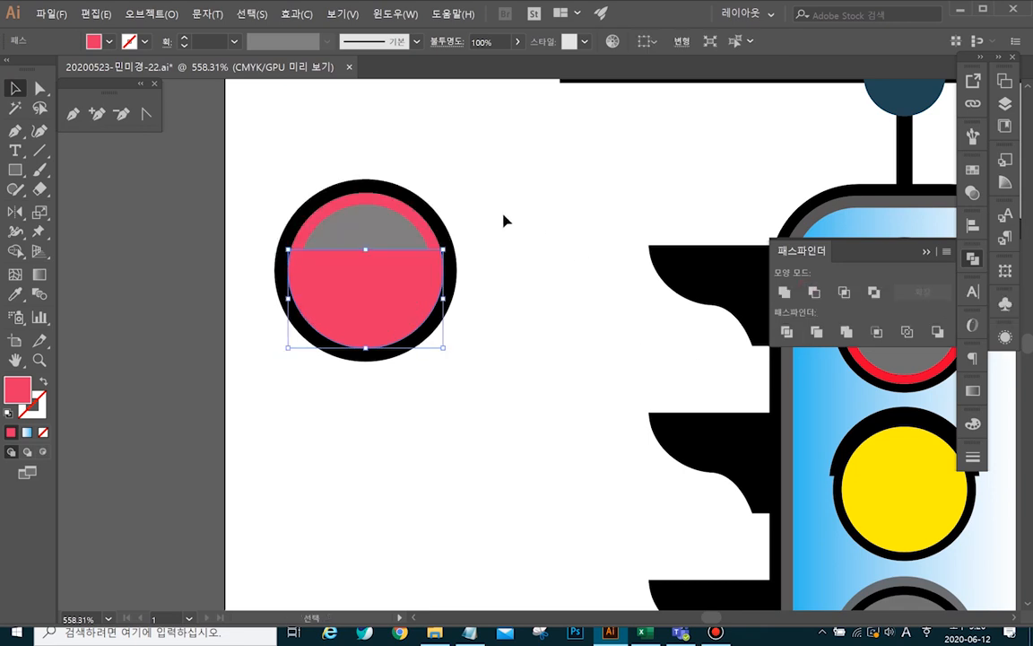
- Bring the grey circle to the front, over the cut red shape
left_click(454, 196)
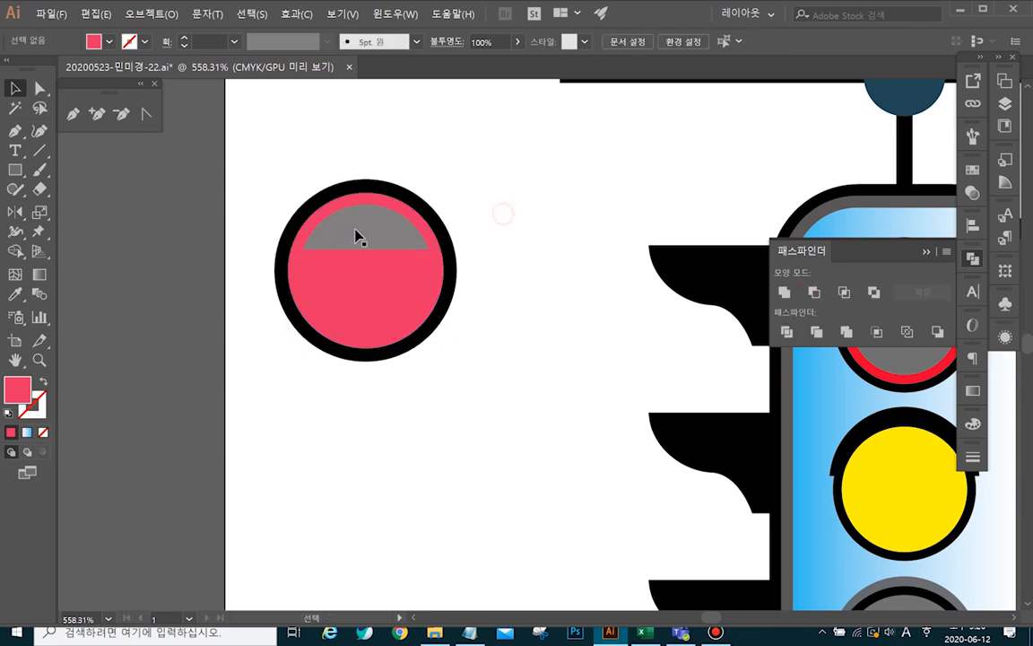
left_click(410, 236)
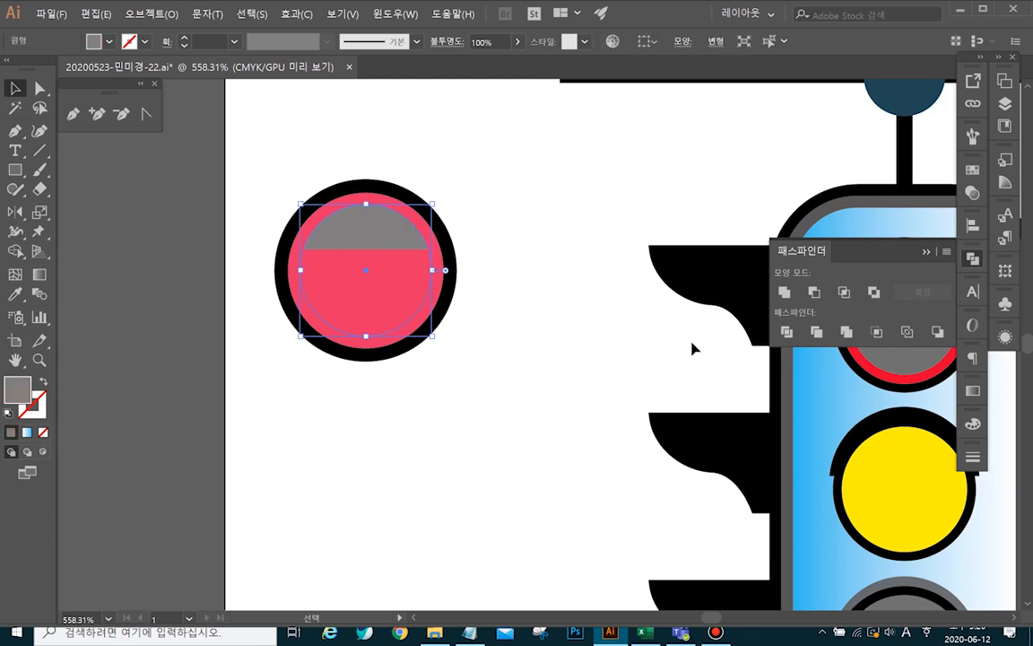
key("ctrl")
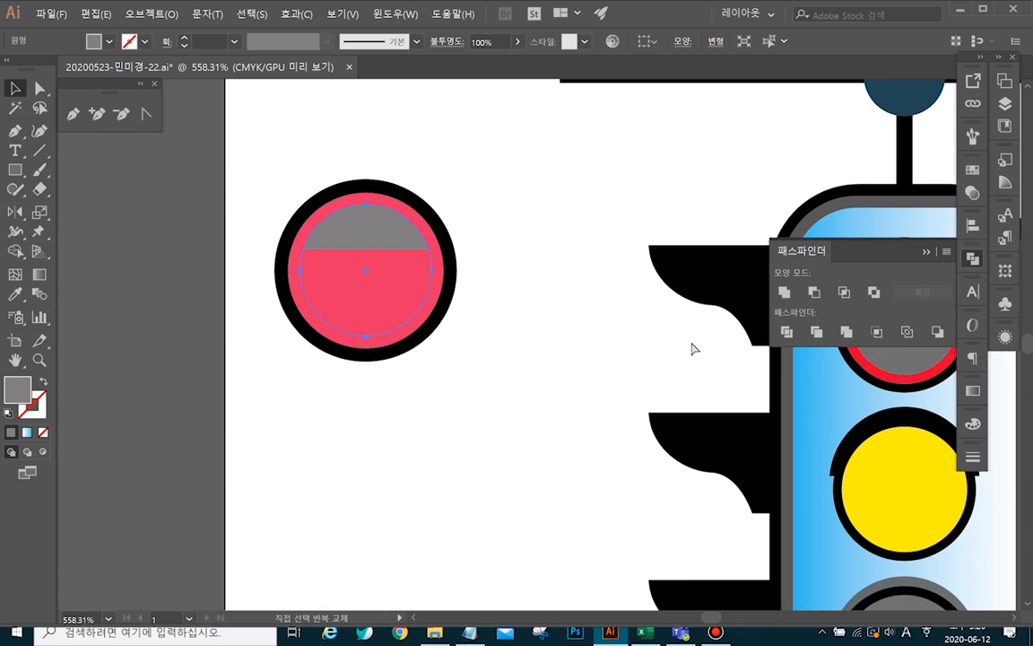
key("ctrl+shift+]")
left_click(566, 168)
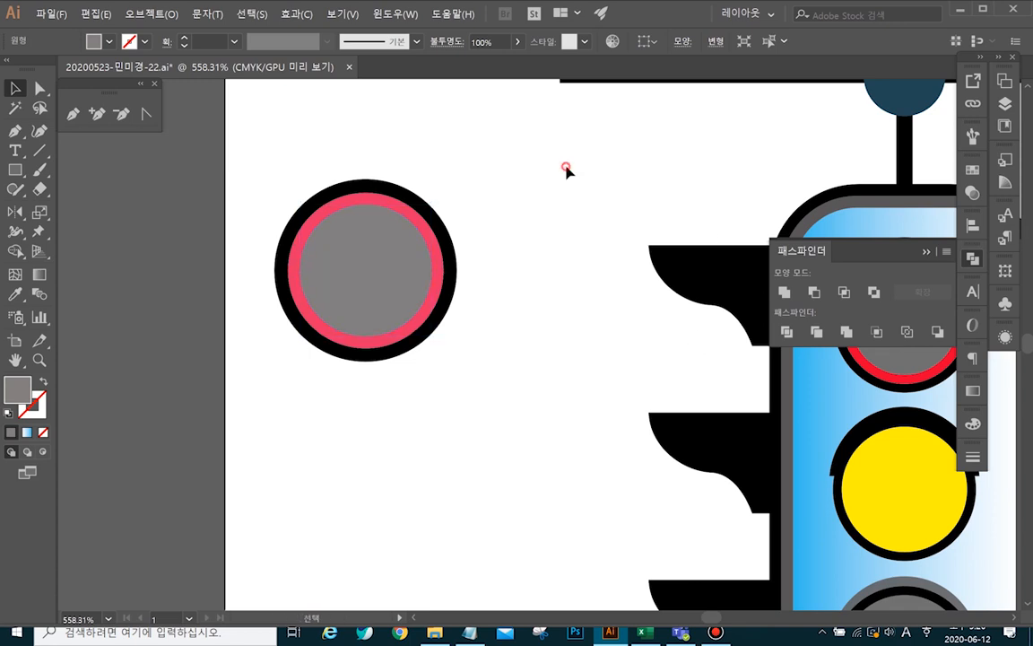
- Move the full red circle out beside the lamp, fill it with C 0, M 0, Y 0, K 83, and put it back
left_click(392, 207)
left_click_drag(392, 206, 570, 186)
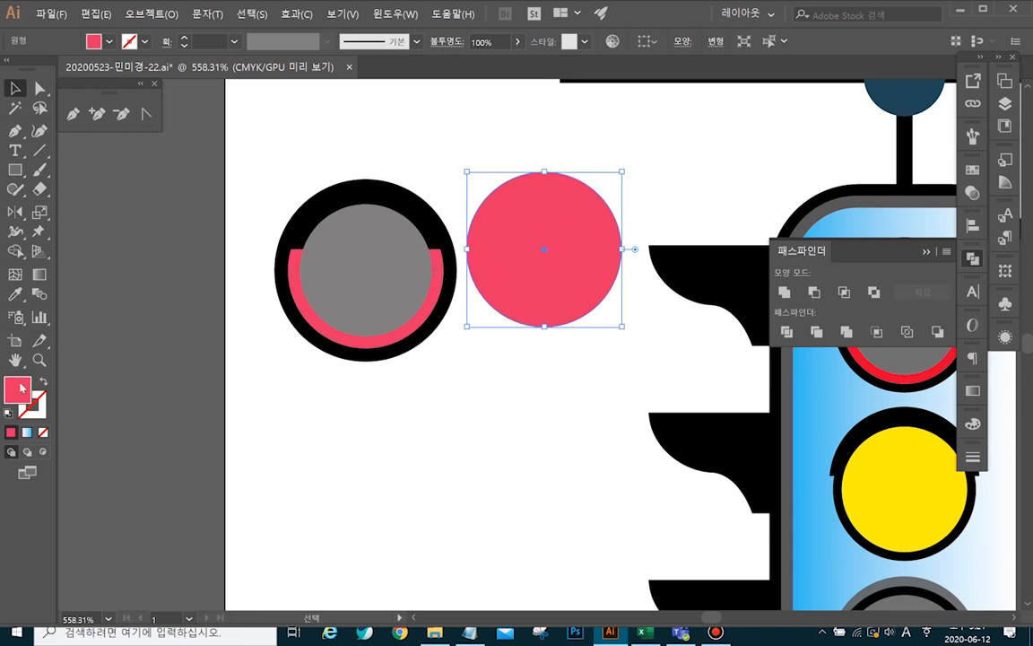
left_click(972, 423)
left_click_drag(874, 505, 819, 487)
left_click_drag(894, 469, 773, 466)
left_click_drag(588, 294, 413, 321)
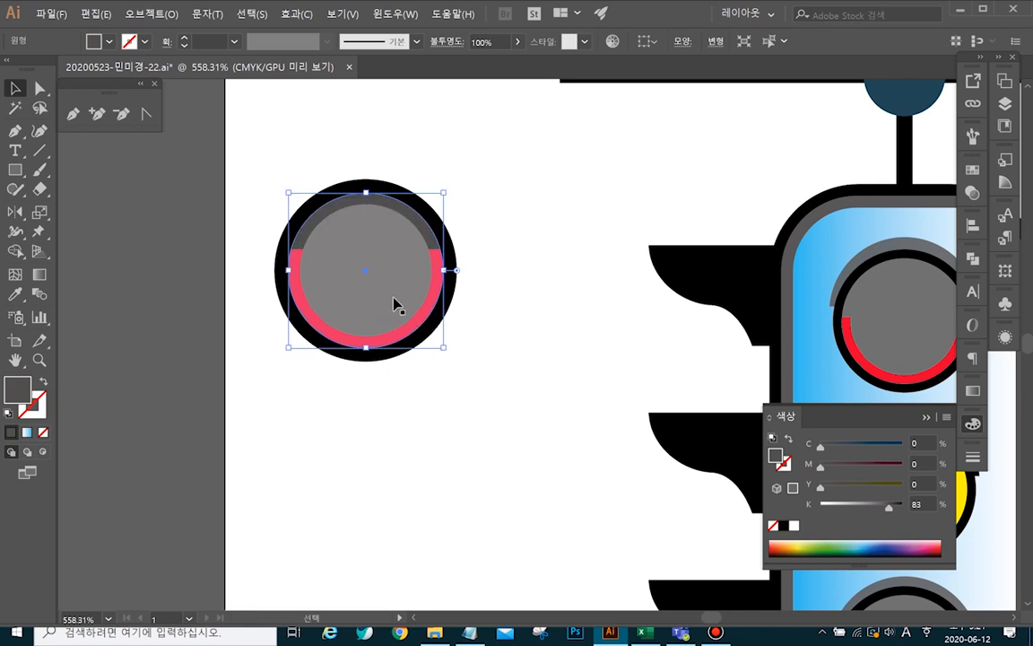
- Recolour the full circle behind the red arc with the inner circle's grey using the Eyedropper
left_click(16, 294)
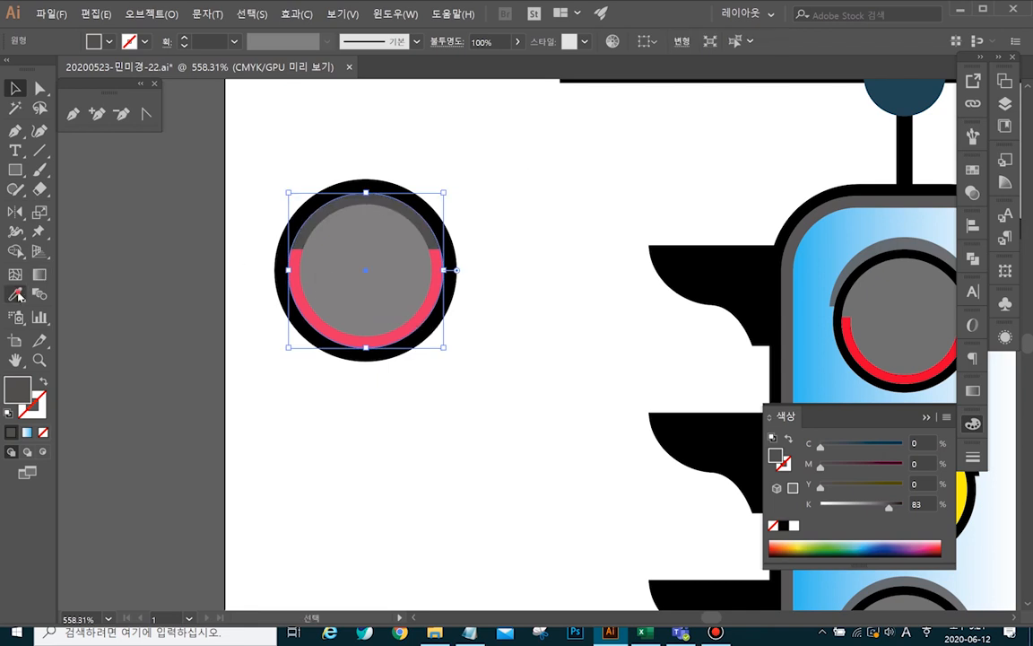
left_click(16, 295)
left_click(359, 260)
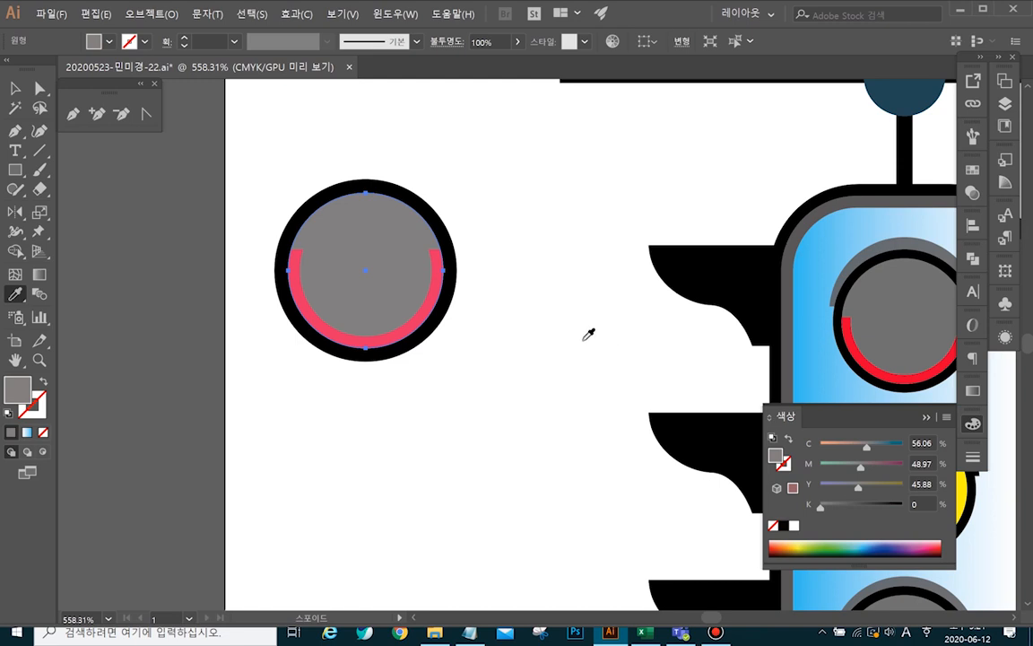
left_click(15, 170)
left_click_drag(490, 158, 576, 240)
key("ctrl+z")
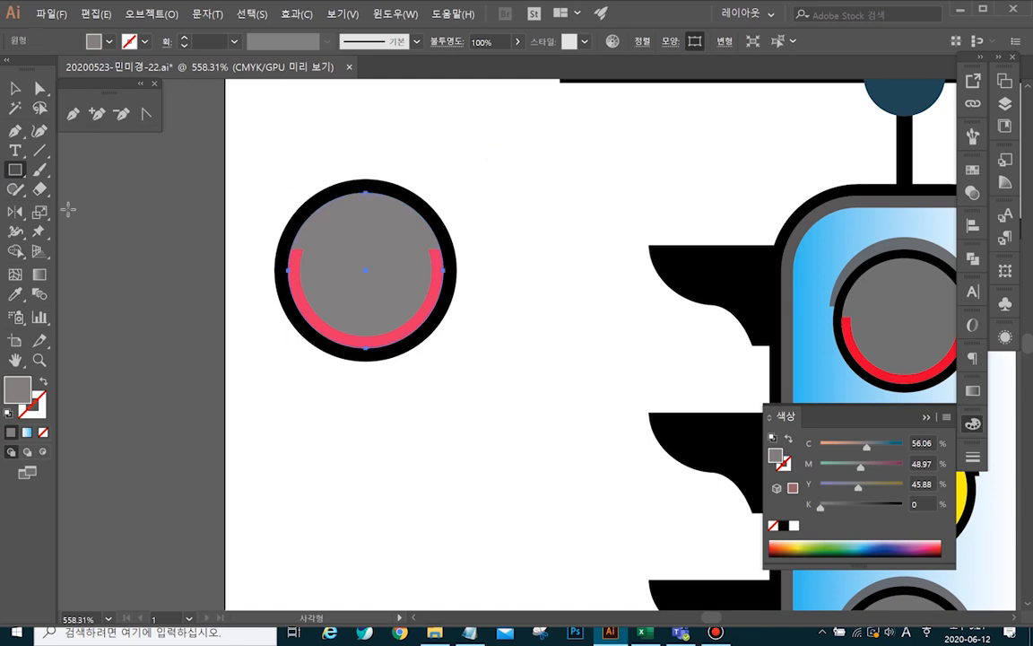
- Draw a black ellipse in the empty space beside the lamp and a smaller ellipse inside it with the lamp's sampled grey
left_click_drag(15, 170, 82, 207)
left_click_drag(496, 161, 608, 277)
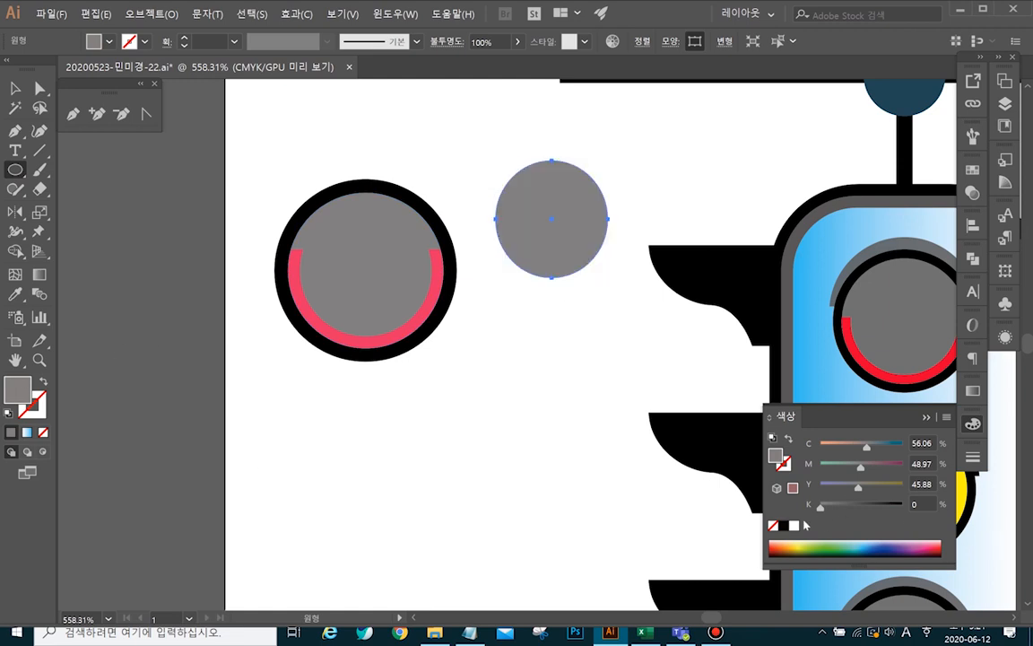
left_click(784, 526)
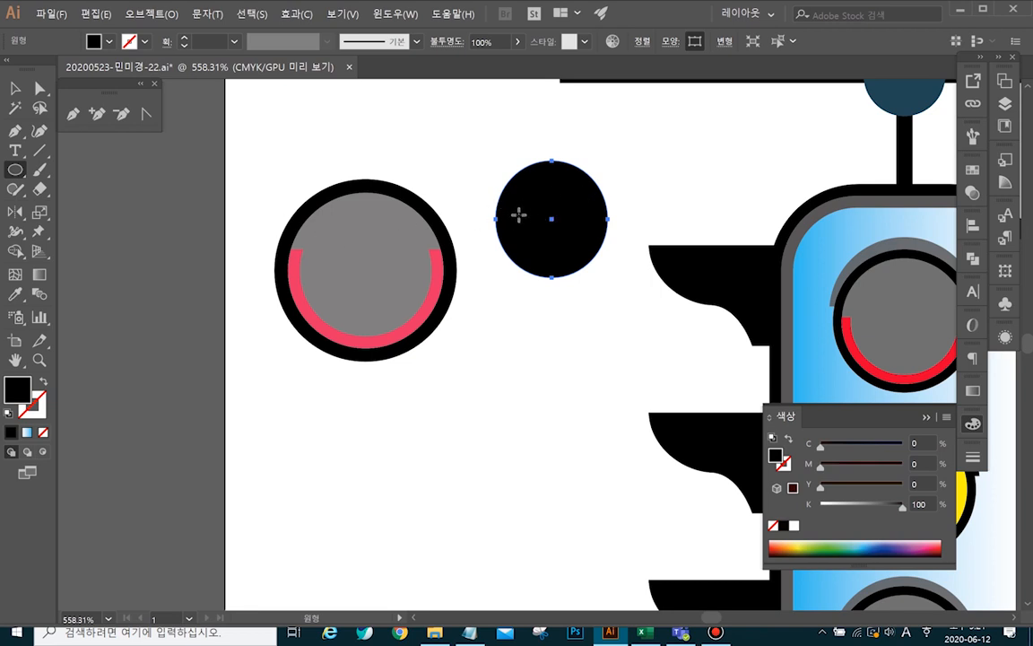
left_click_drag(516, 188, 594, 258)
left_click(16, 295)
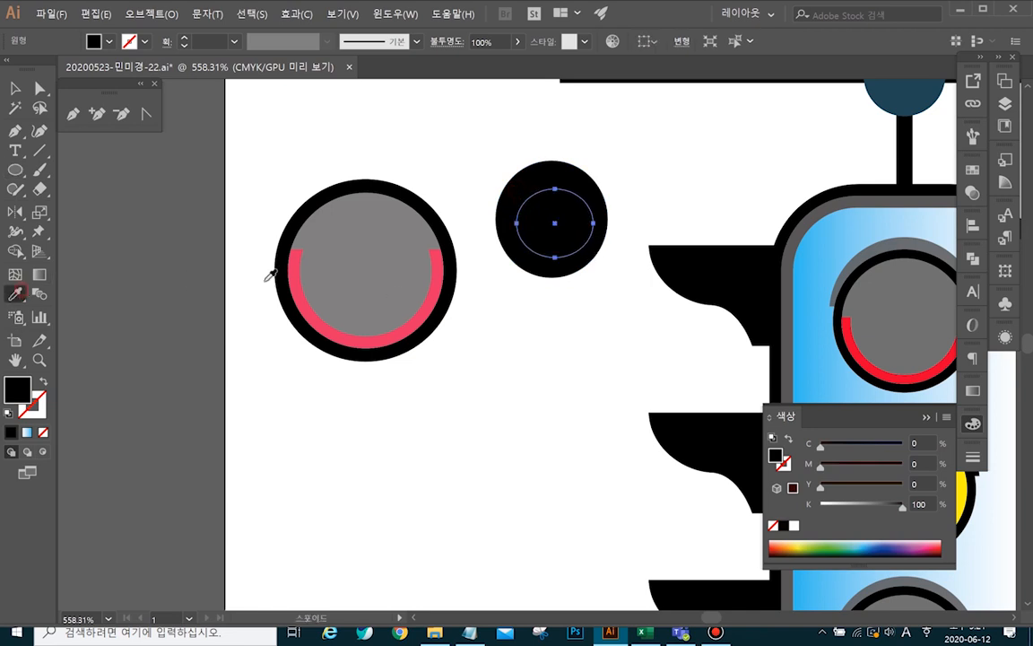
left_click(335, 206)
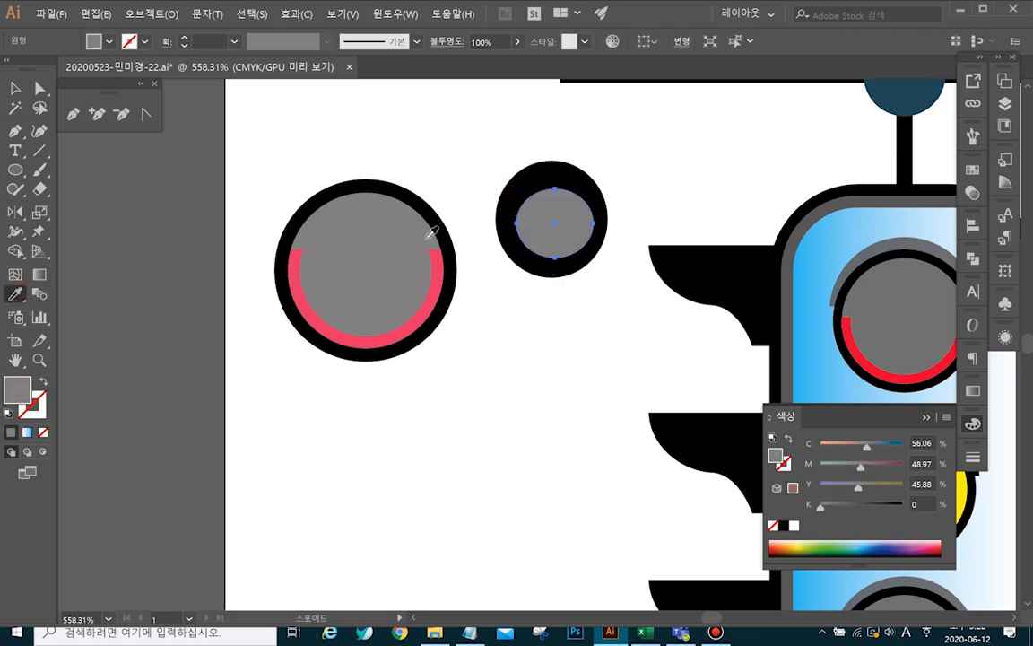
- Draw another ellipse below the small black one and fill it with the red sampled from the lamp's arc
left_click(17, 171)
left_click_drag(528, 335, 617, 432)
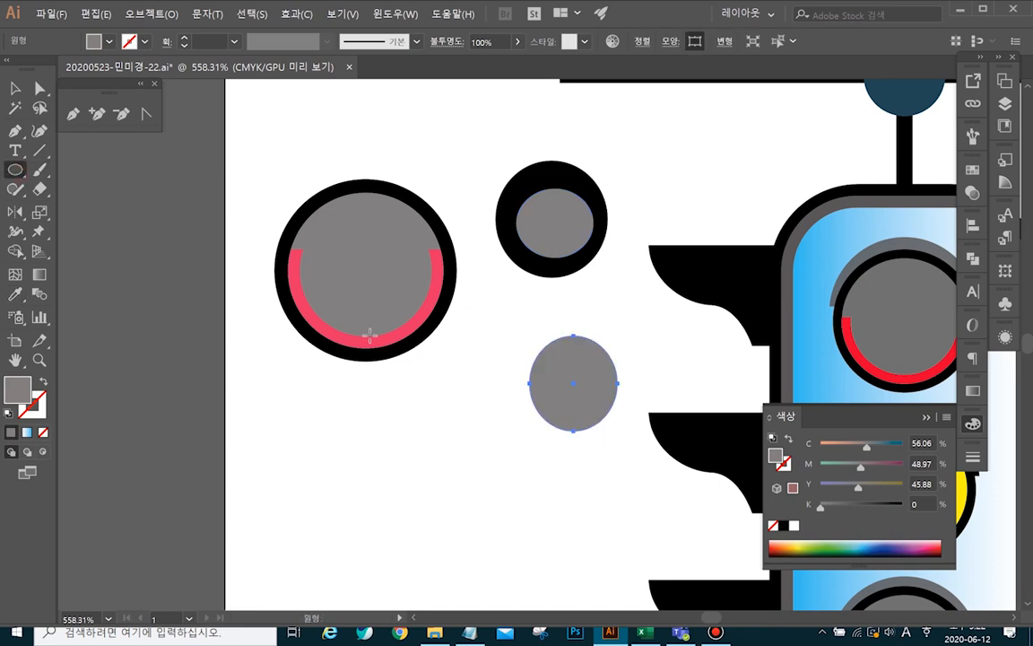
left_click(15, 294)
left_click(304, 301)
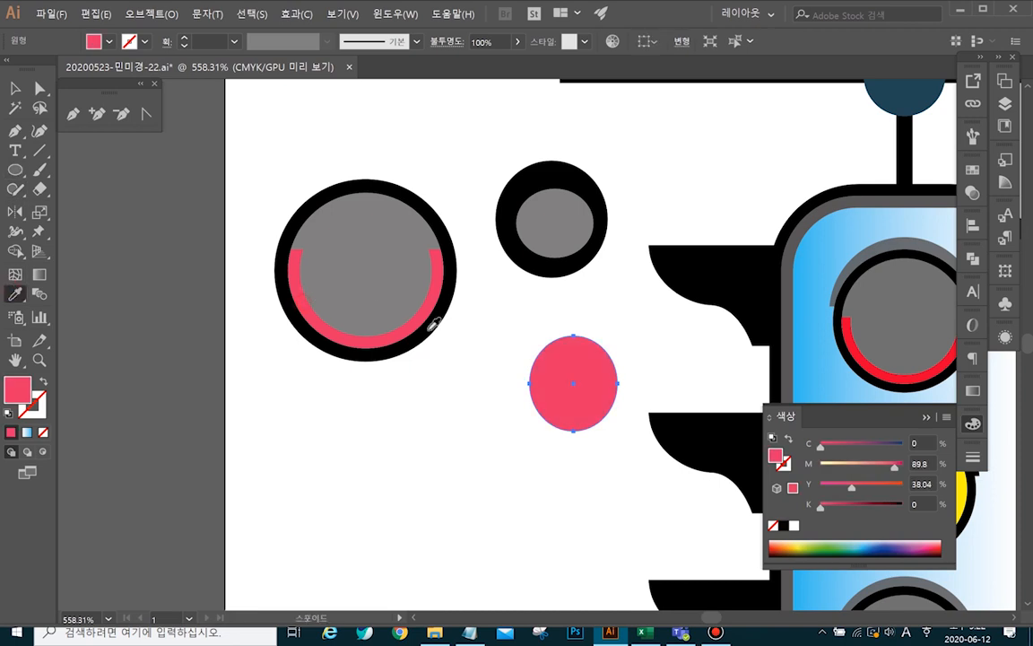
- Draw a rectangle over the upper half of the small red ellipse and cut it away with Minus Front
left_click(14, 171)
left_click(14, 170)
left_click(81, 171)
left_click_drag(521, 335, 638, 379)
left_click(15, 88)
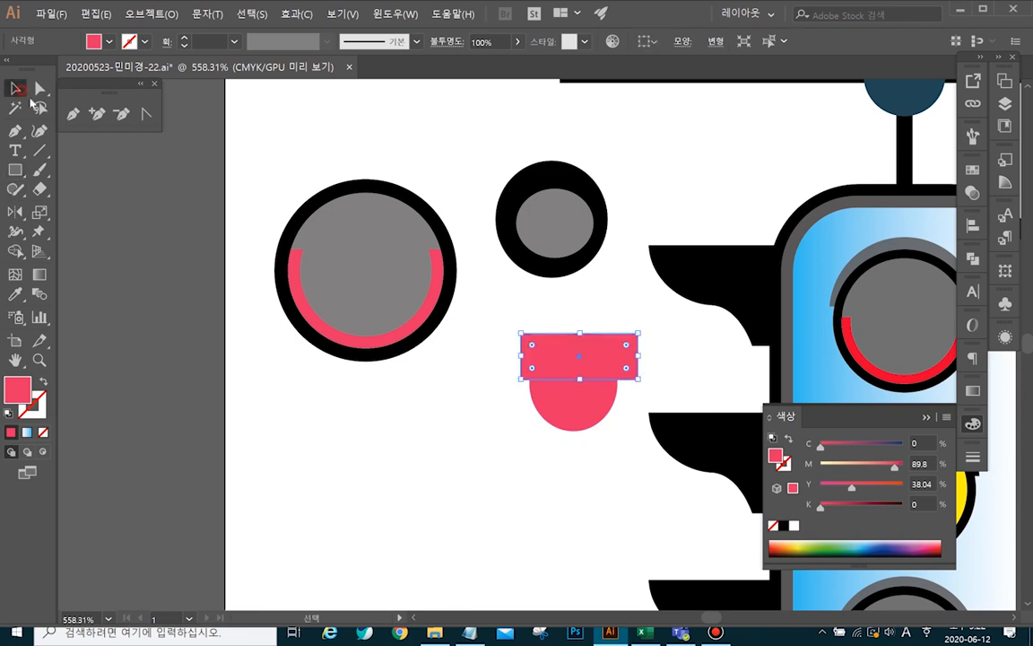
left_click_drag(526, 296, 624, 433)
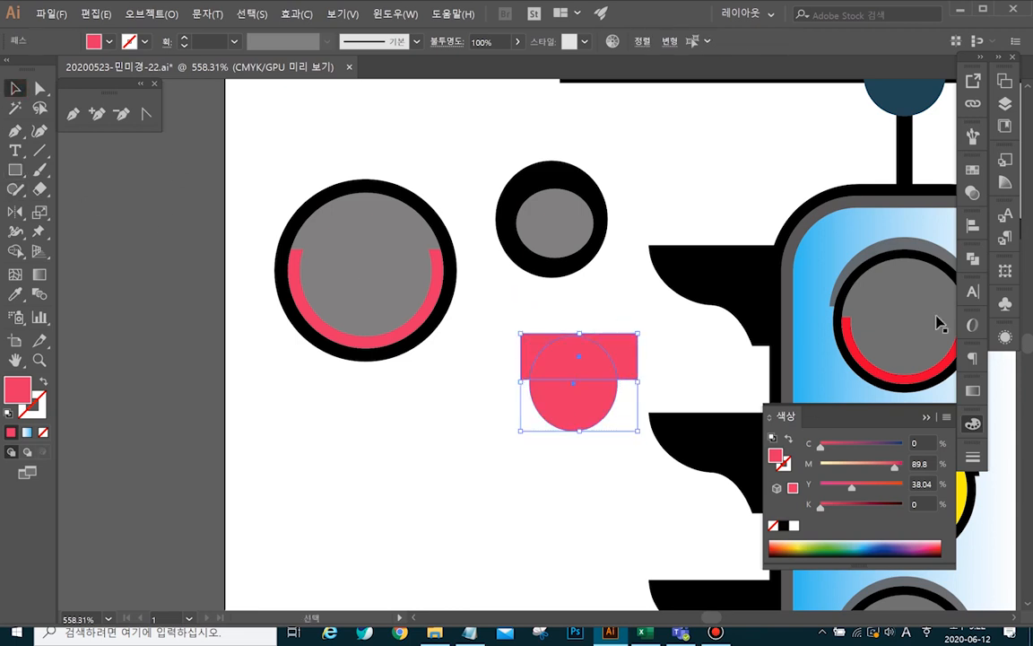
left_click(972, 258)
left_click(814, 292)
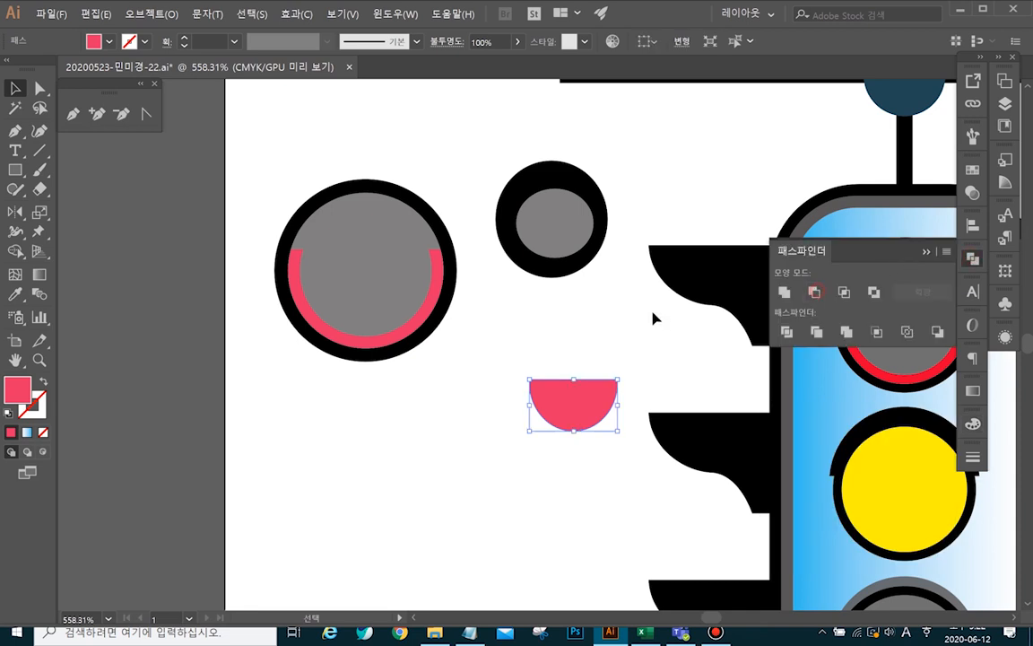
- Move the red half ellipse onto the lower part of the small black and grey lamp
left_click(549, 354)
left_click_drag(542, 237, 543, 239)
left_click(646, 210)
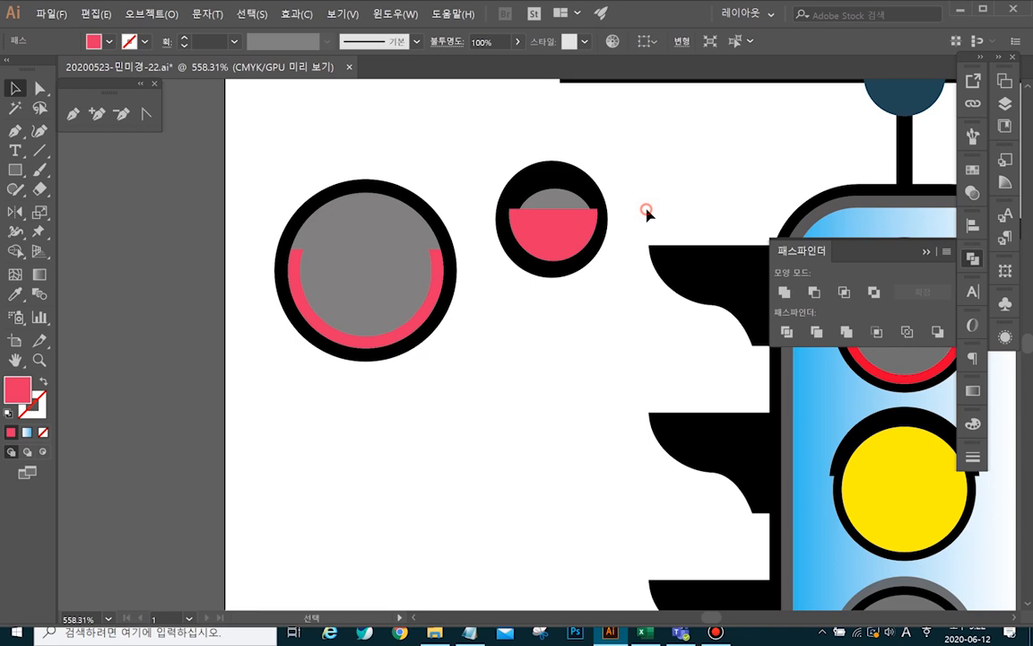
- Paste a copy of the small grey ellipse in front of the red half and scale it down about its centre
left_click(552, 207)
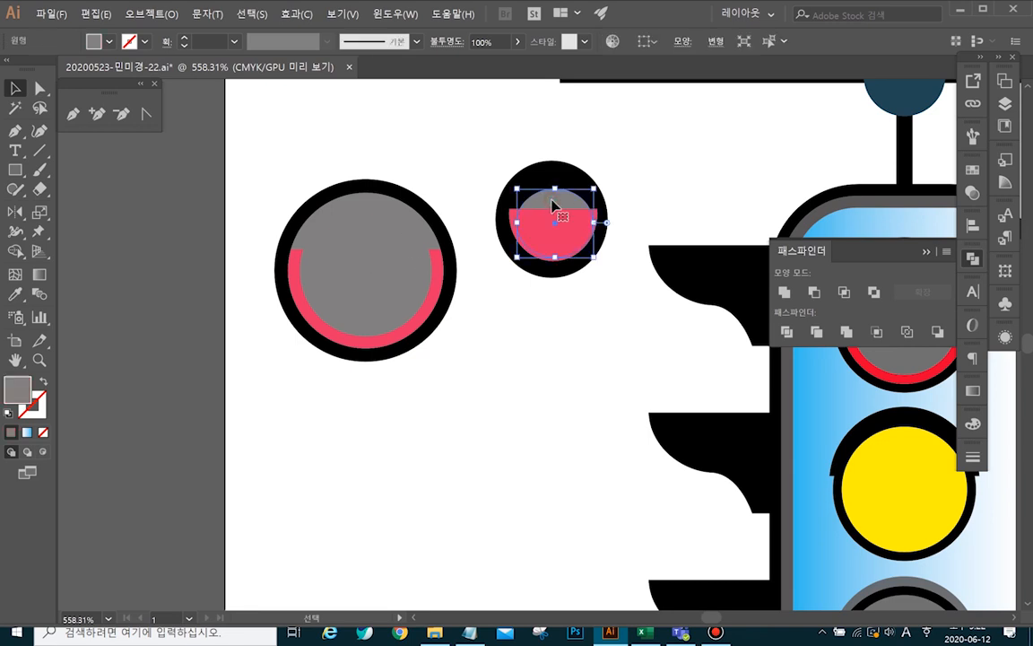
left_click(600, 367)
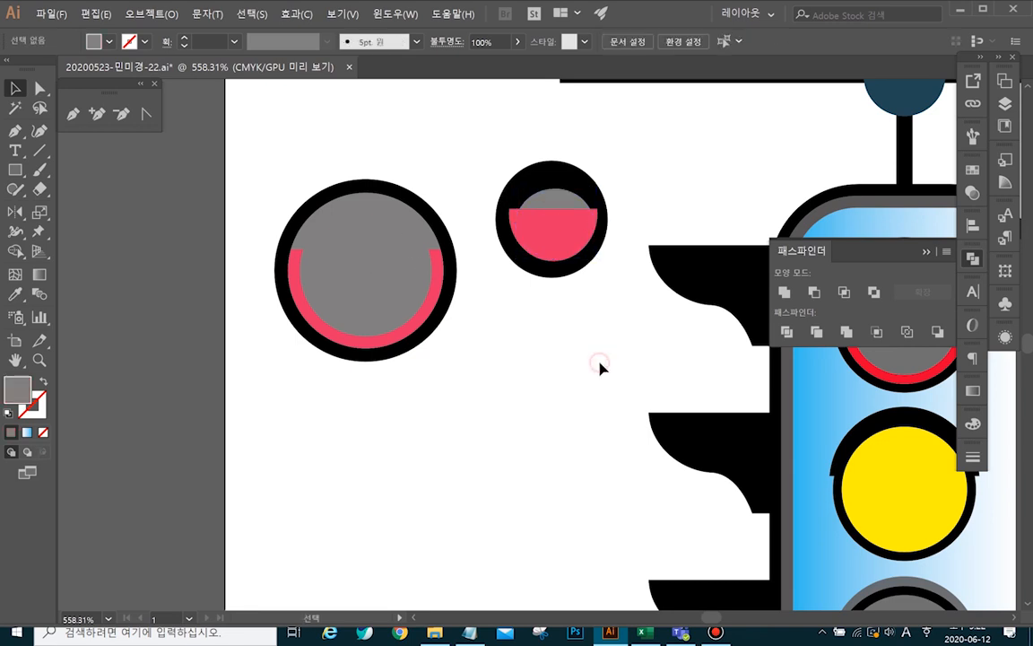
key("ctrl+z")
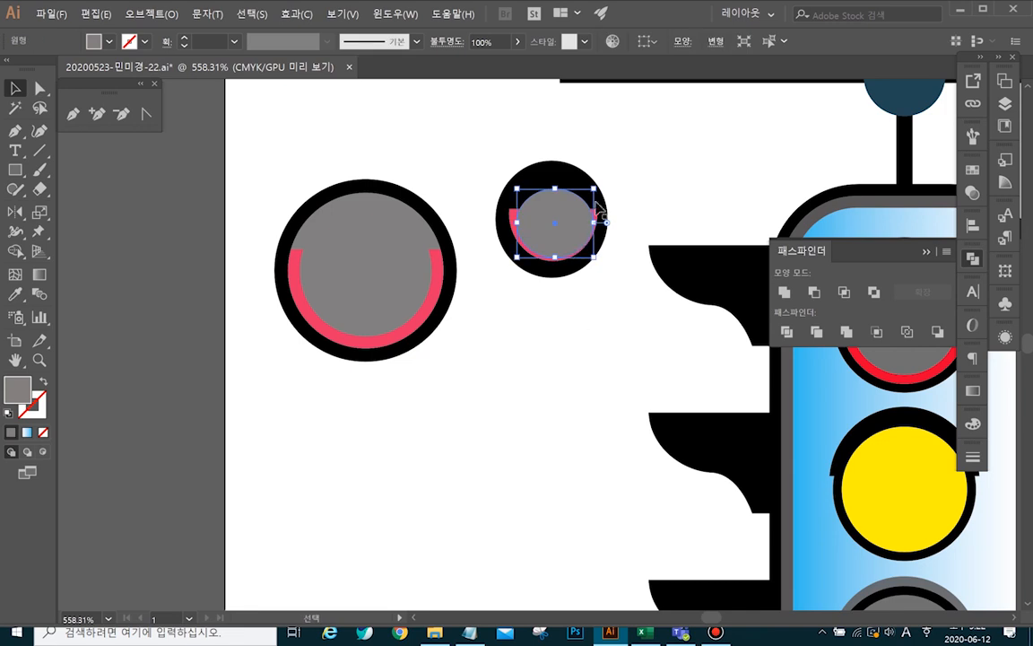
left_click_drag(594, 190, 608, 208)
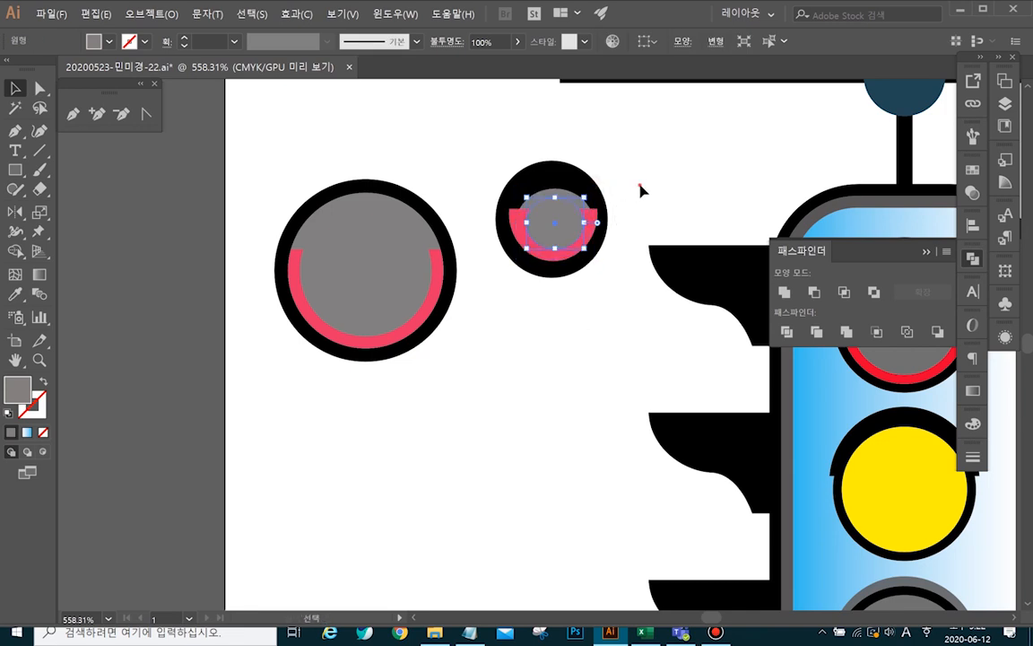
- Pull the small lamp's grey circle, red half ellipse, grey ellipse and black circle apart so the stacked shapes are offset
left_click(632, 193)
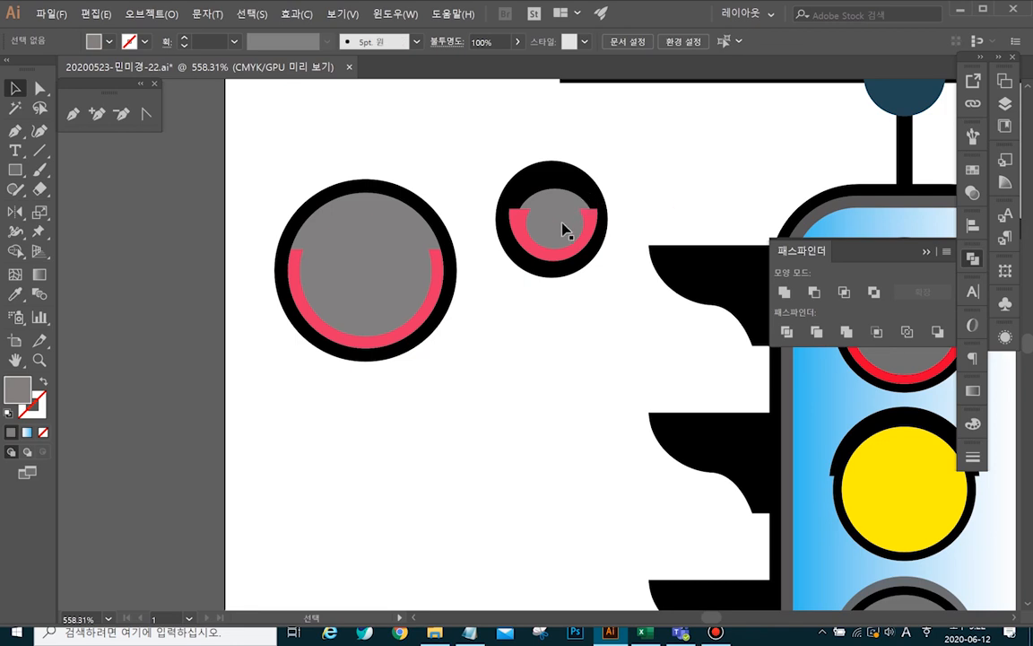
left_click_drag(560, 223, 526, 153)
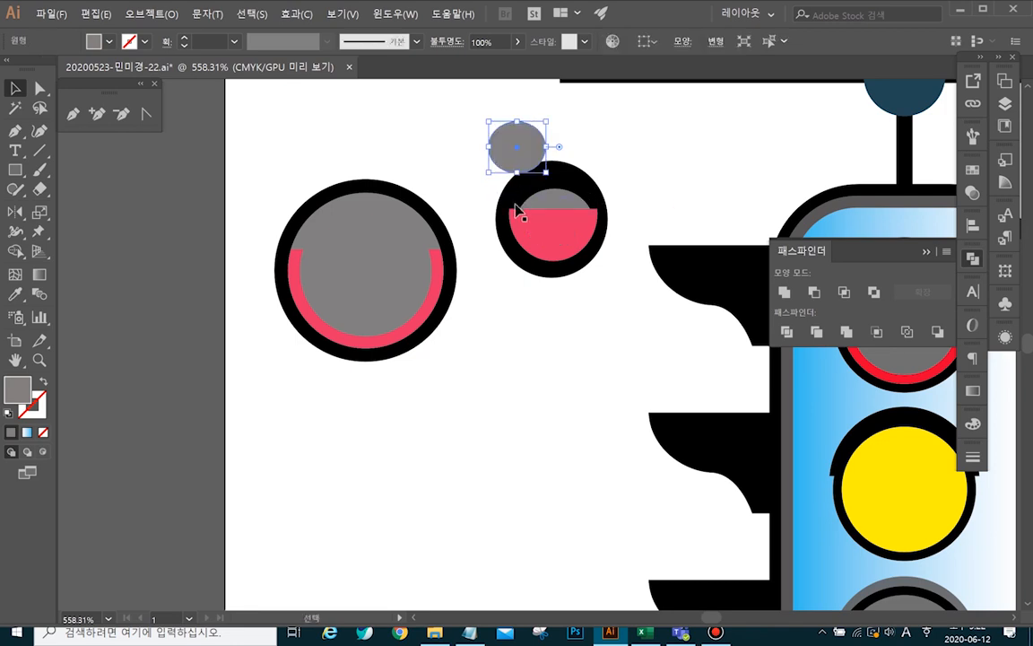
left_click_drag(529, 226, 514, 170)
left_click_drag(565, 229, 562, 208)
left_click_drag(575, 249, 579, 250)
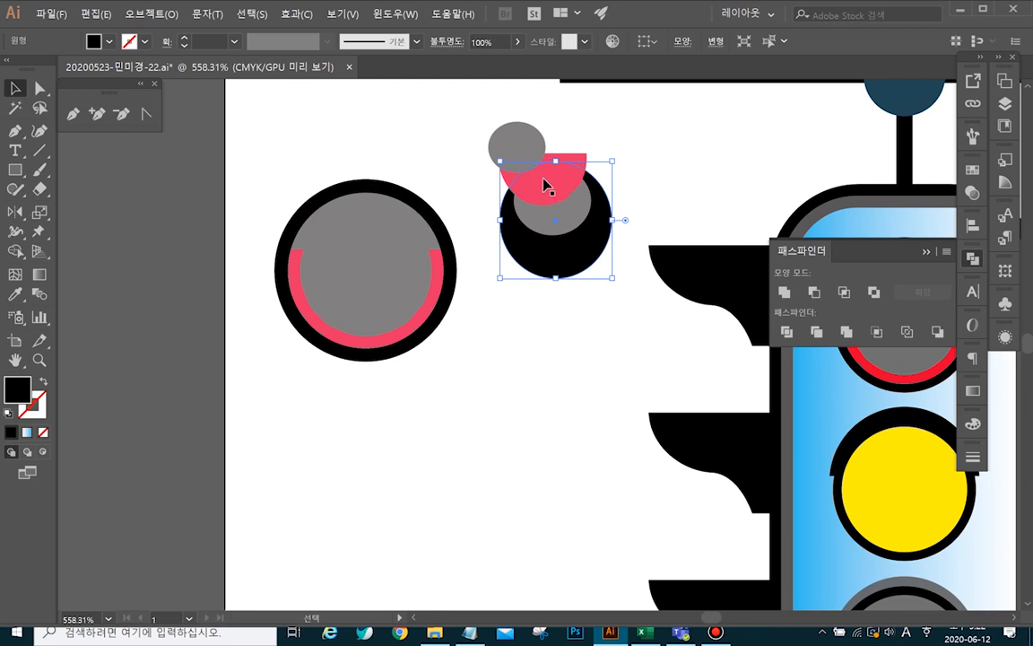
left_click(687, 149)
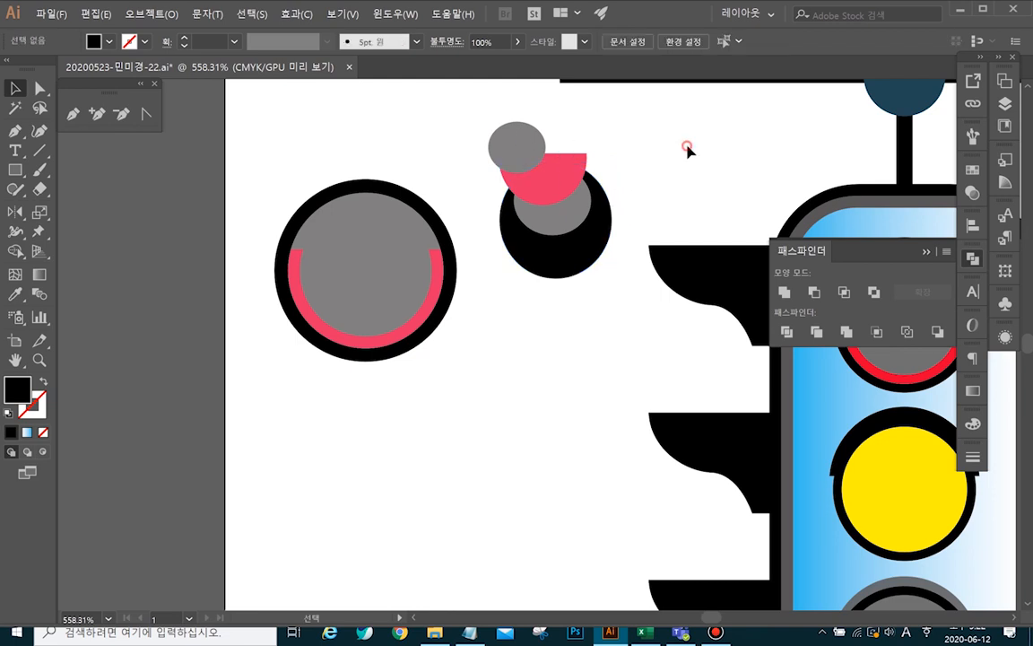
- Select the large lamp and the separated small lamp shapes and move them together down beside the traffic light
left_click_drag(495, 101, 595, 319)
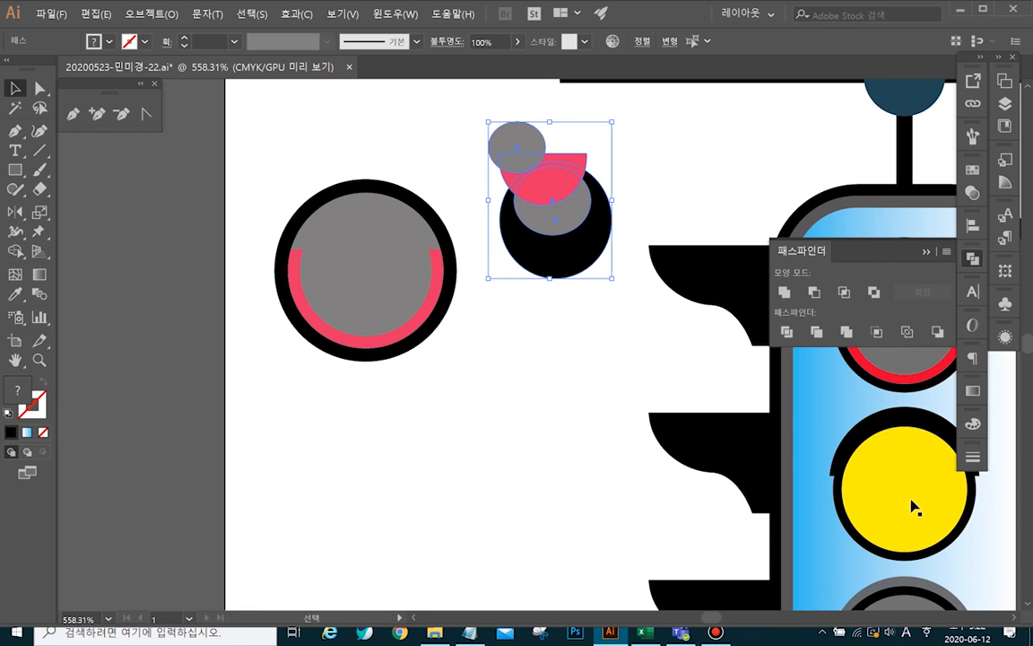
left_click_drag(279, 109, 611, 358)
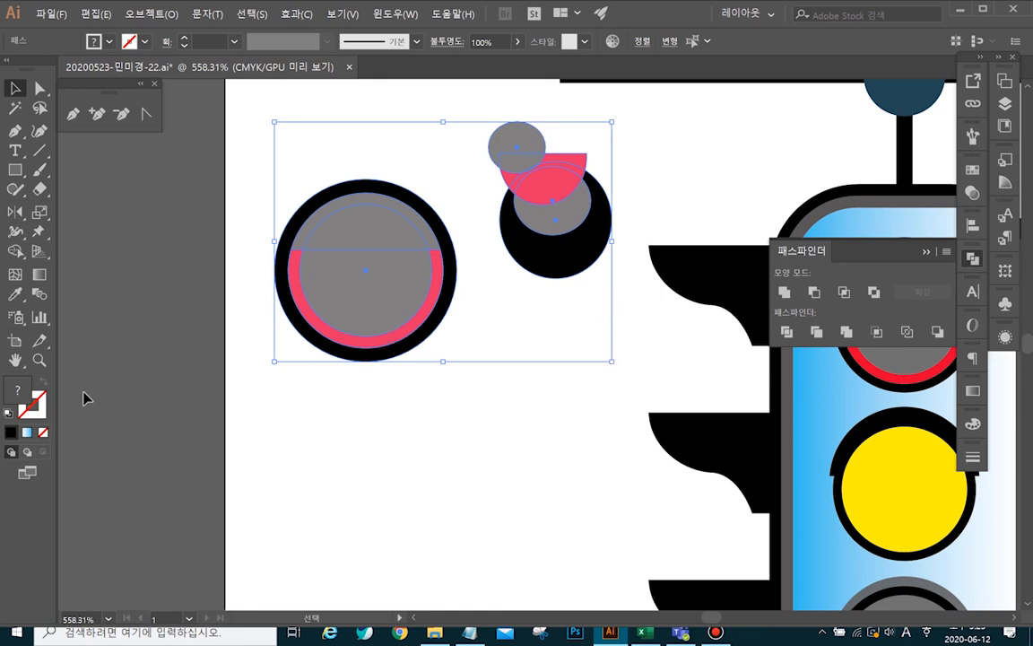
left_click(15, 360)
key("ctrl+0")
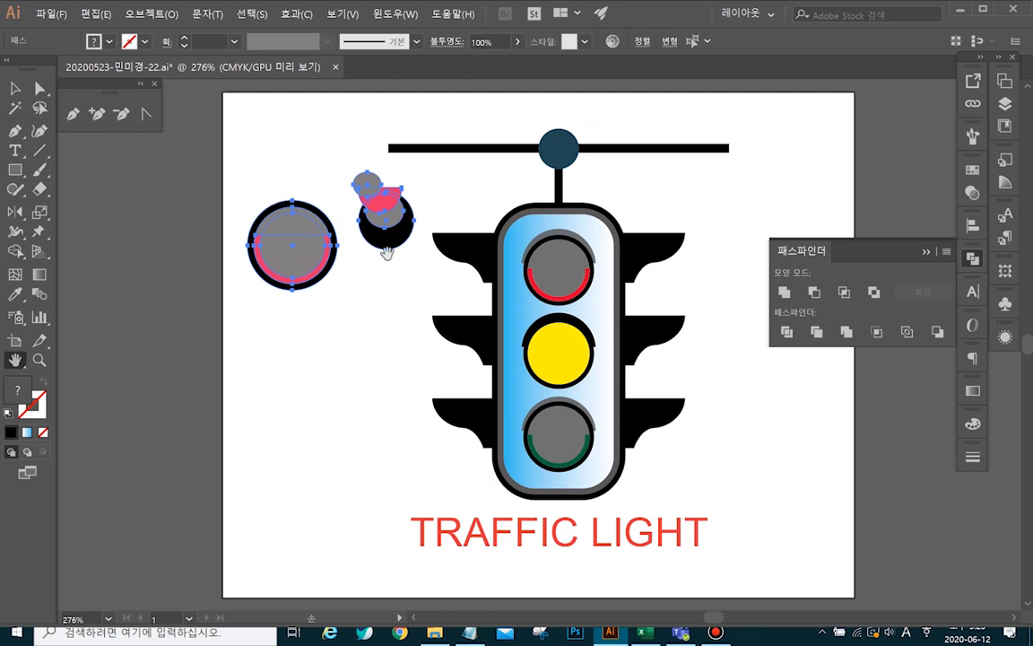
left_click(13, 87)
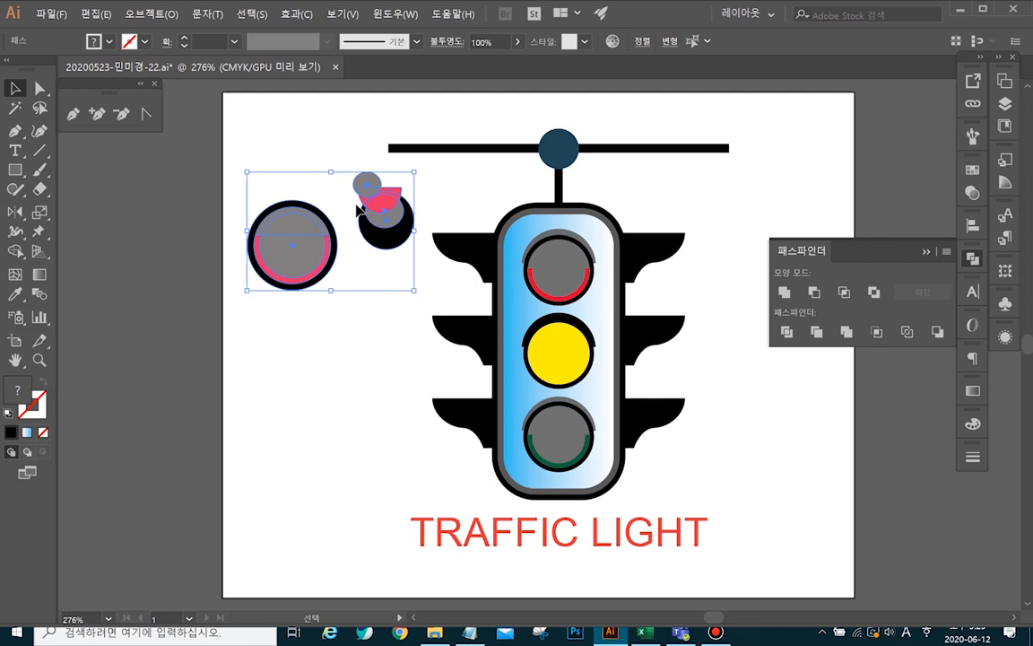
left_click_drag(357, 209, 341, 294)
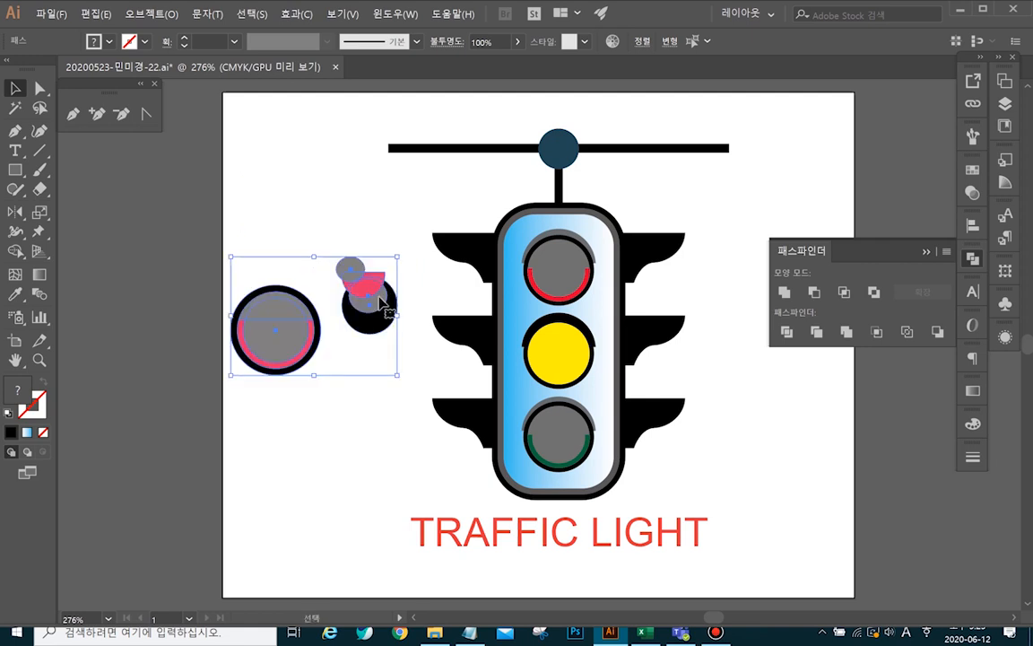
left_click(379, 231)
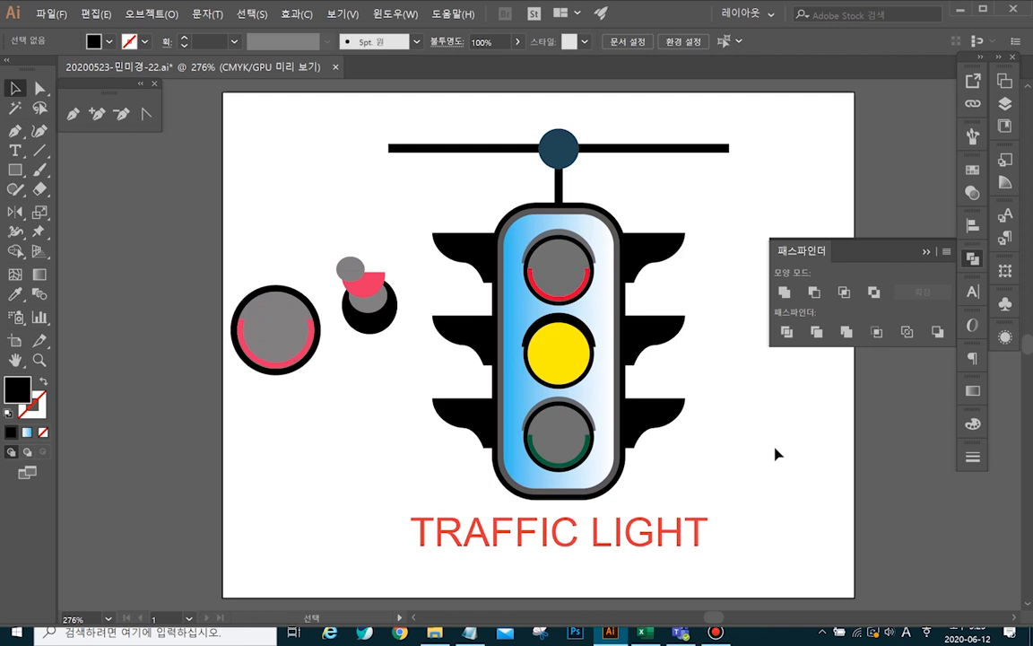
- Save the document with the two practice lamps selected, accepting the older file format
left_click_drag(213, 227, 383, 406)
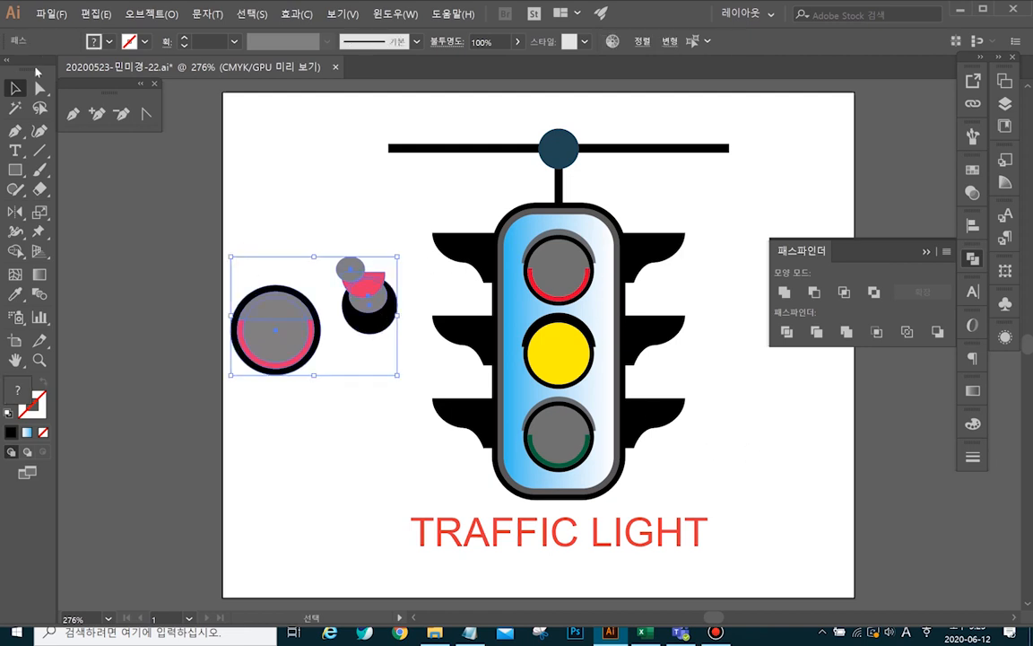
left_click(52, 14)
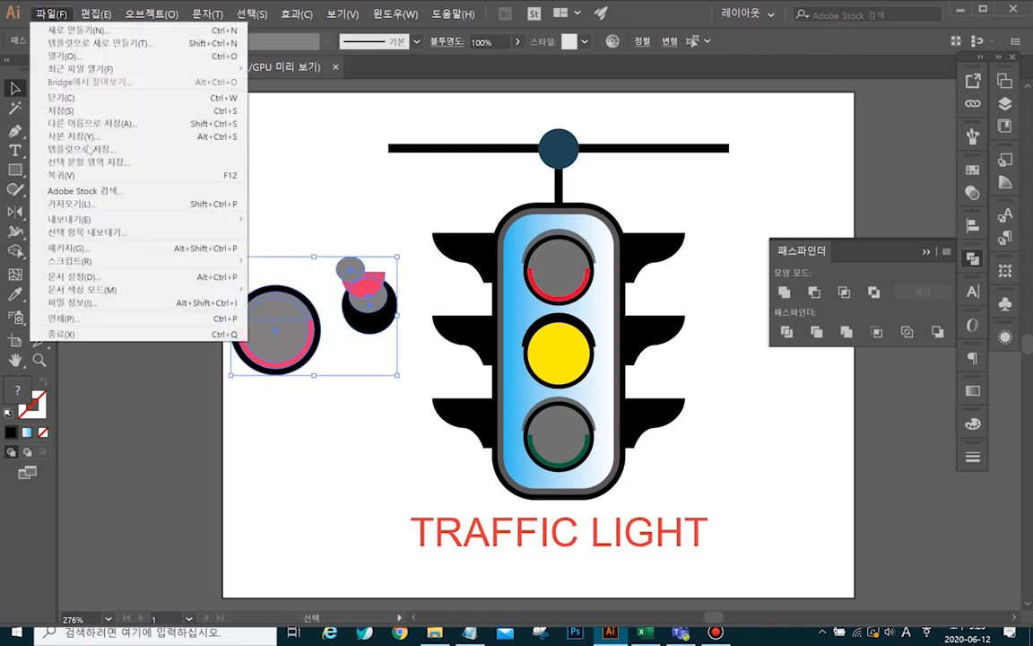
left_click(54, 109)
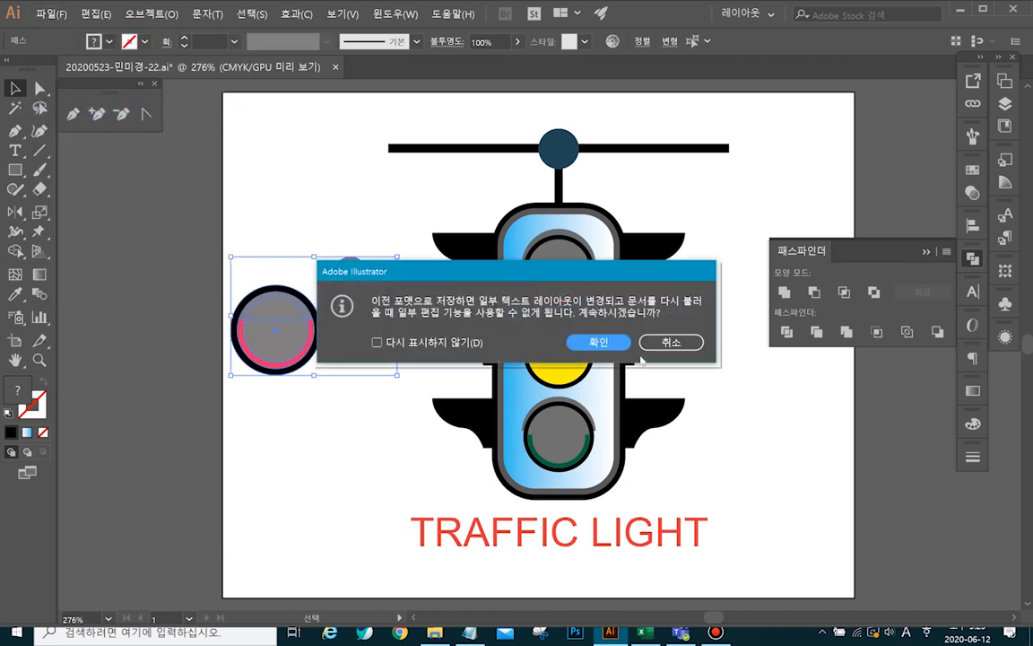
left_click(597, 343)
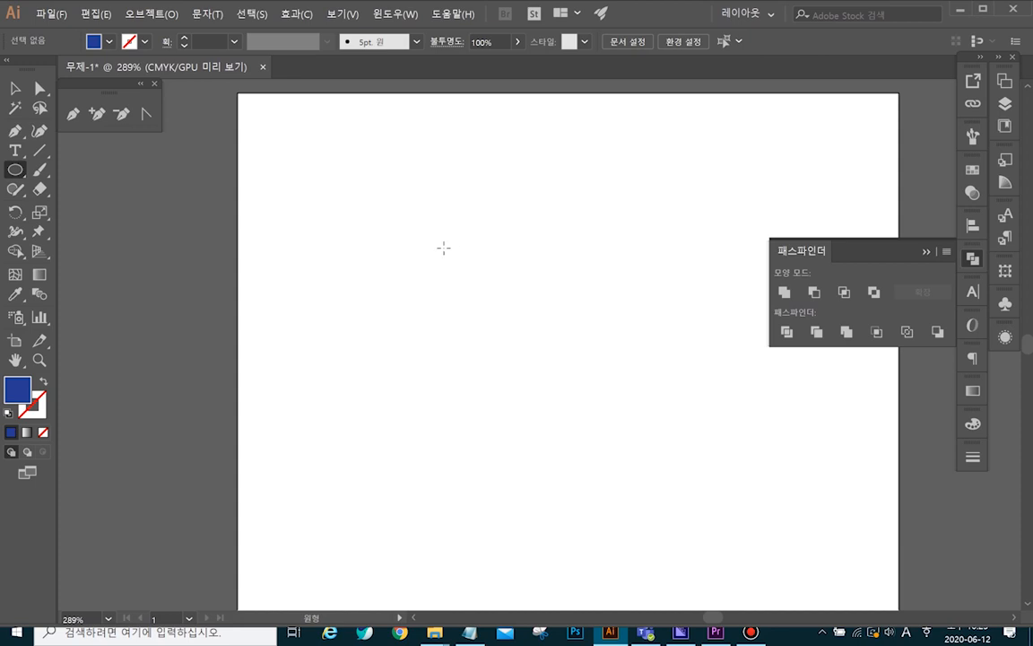
- Draw a blue circle in the middle of the artboard and make a concentric copy scaled uniformly to 85%
left_click_drag(443, 248, 643, 448)
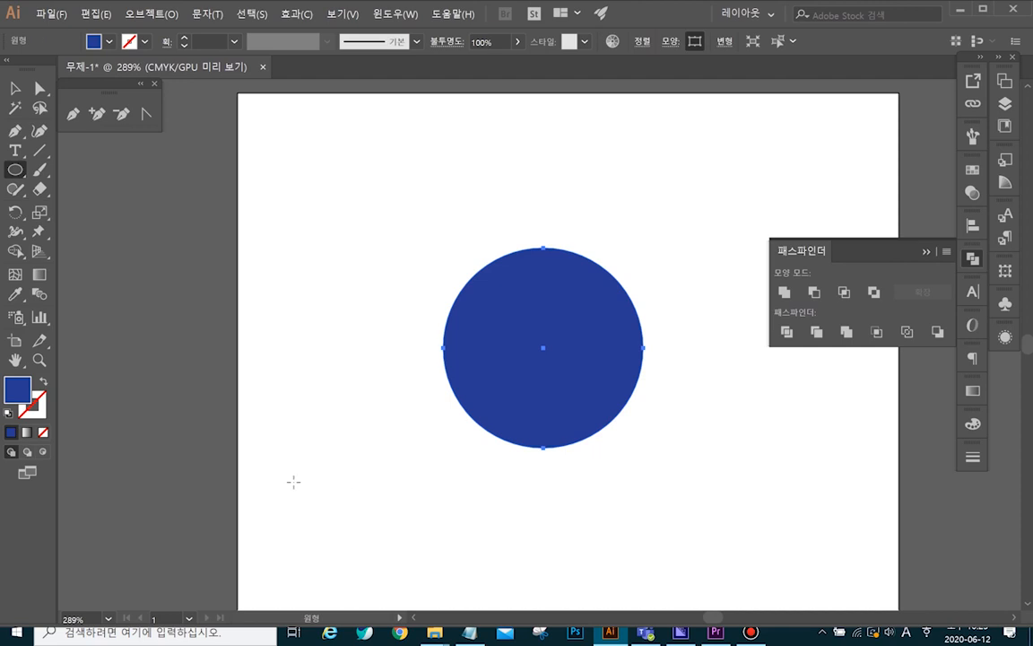
left_click(40, 212)
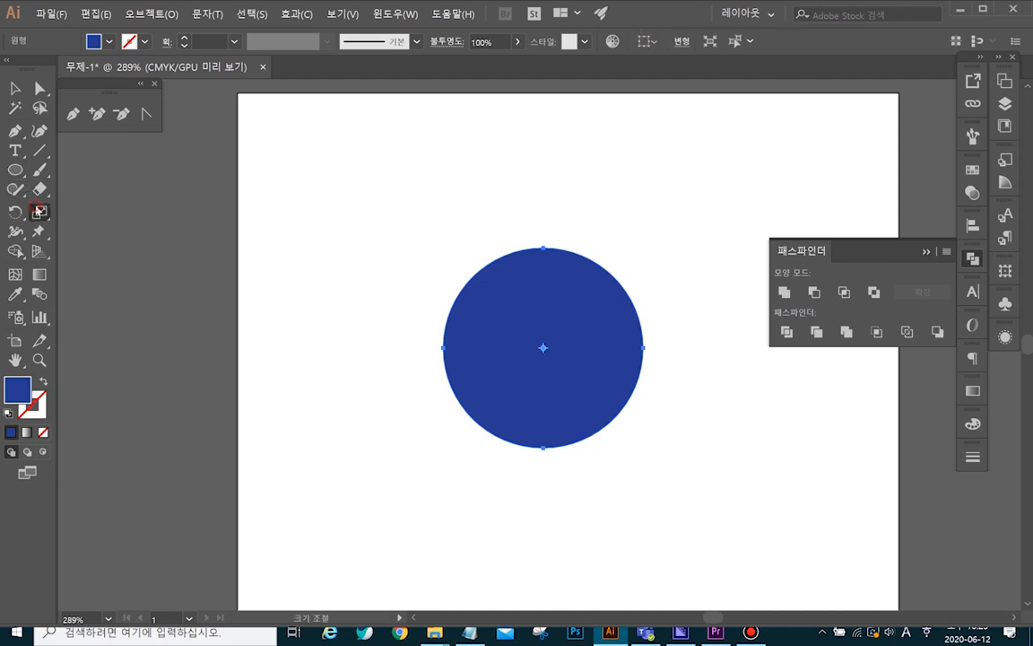
left_click(543, 350, "alt")
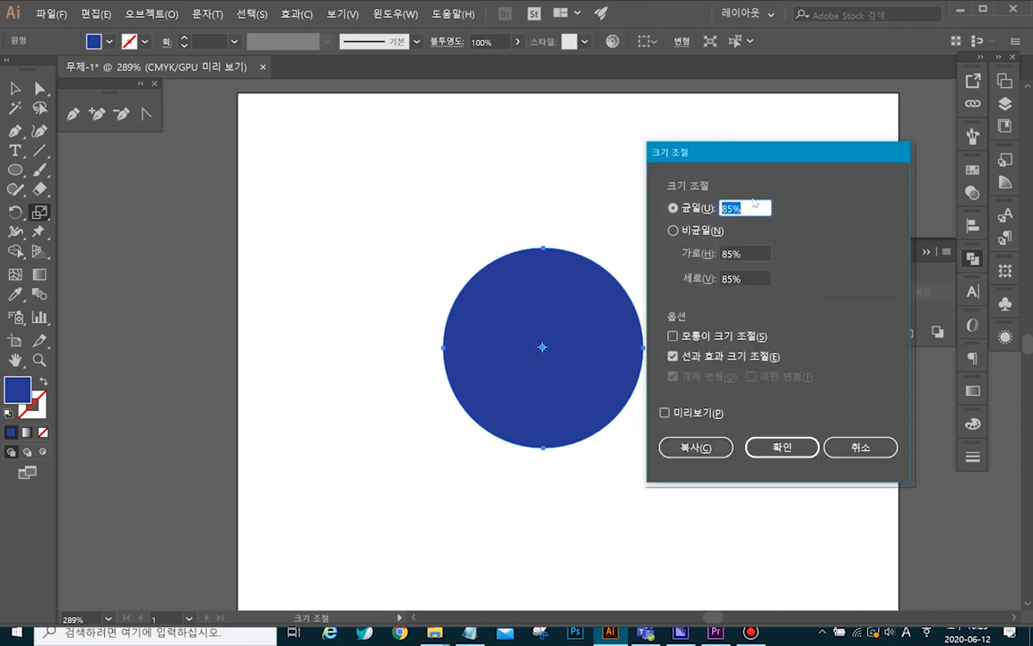
left_click(706, 448)
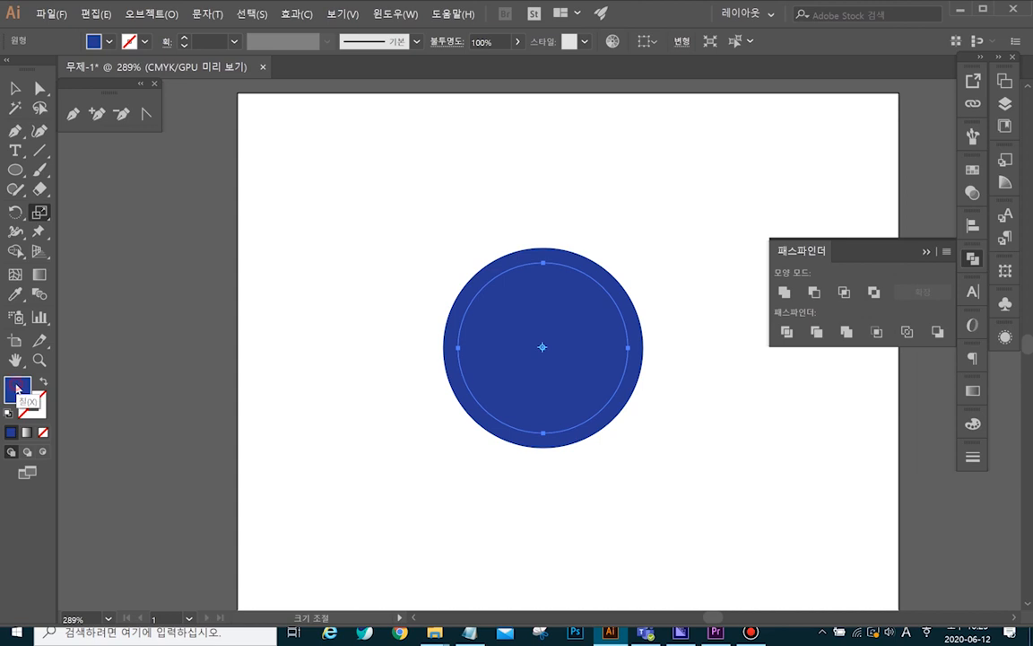
- Fill the scaled copy with pink, C 4 and M 84.31, and fill a smaller concentric copy with light pink, M 31
left_click(973, 422)
left_click_drag(846, 454, 826, 452)
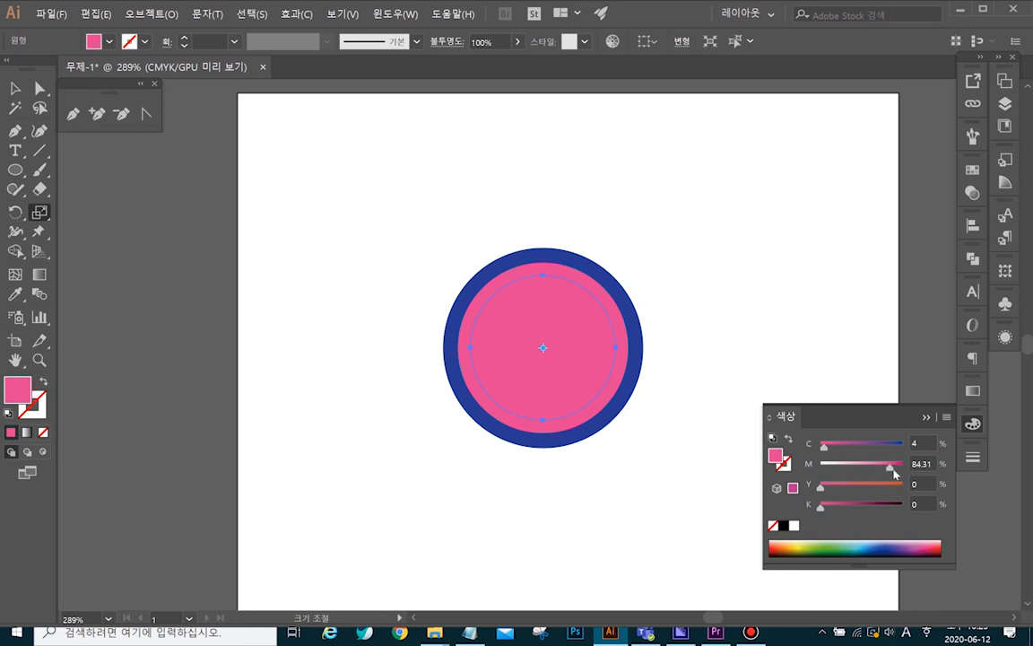
left_click_drag(889, 469, 846, 467)
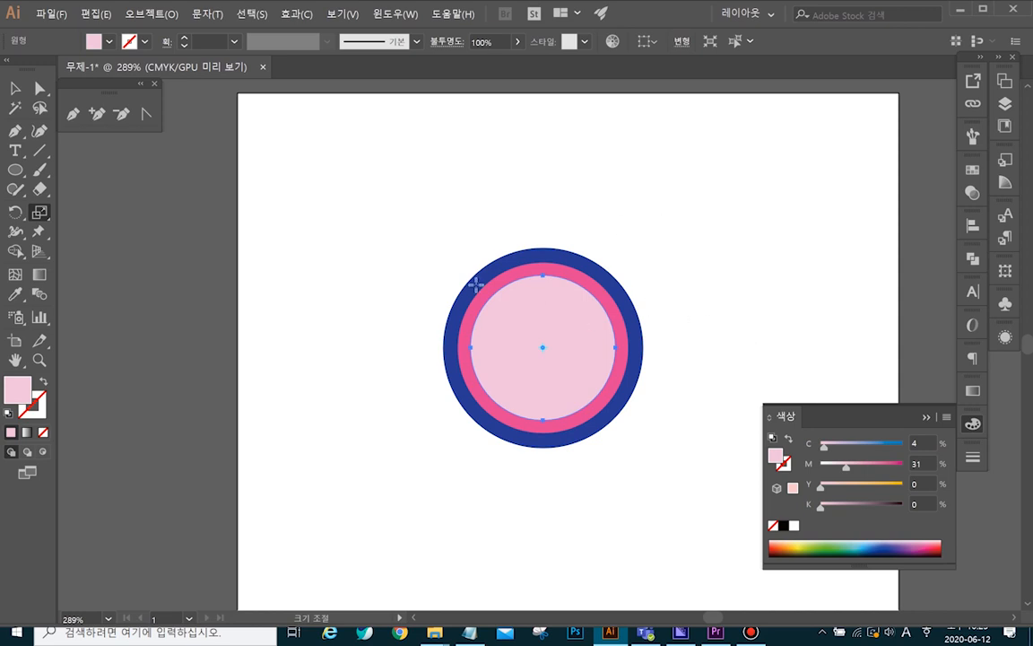
left_click(15, 87)
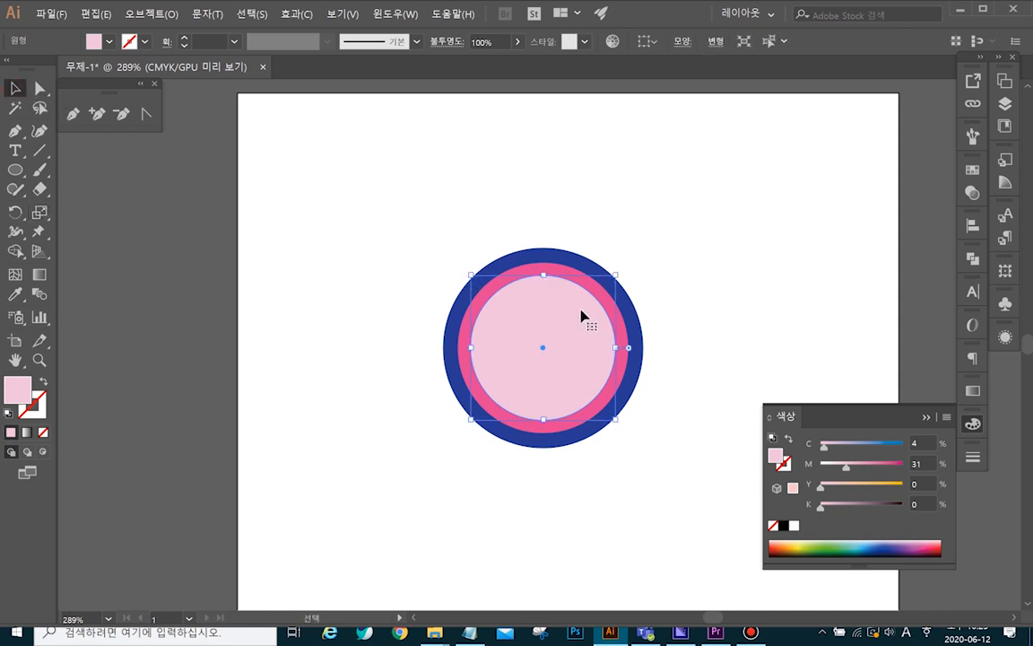
left_click(668, 279)
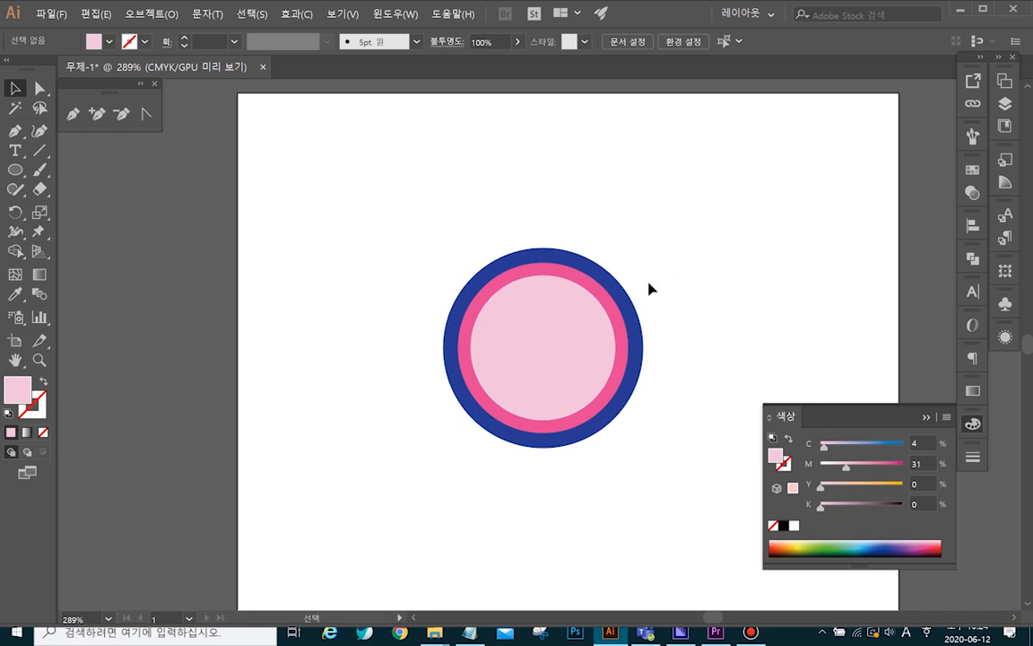
- Try making a compound path from the pink circle and the light pink circle inside it, and undo it
left_click(592, 288)
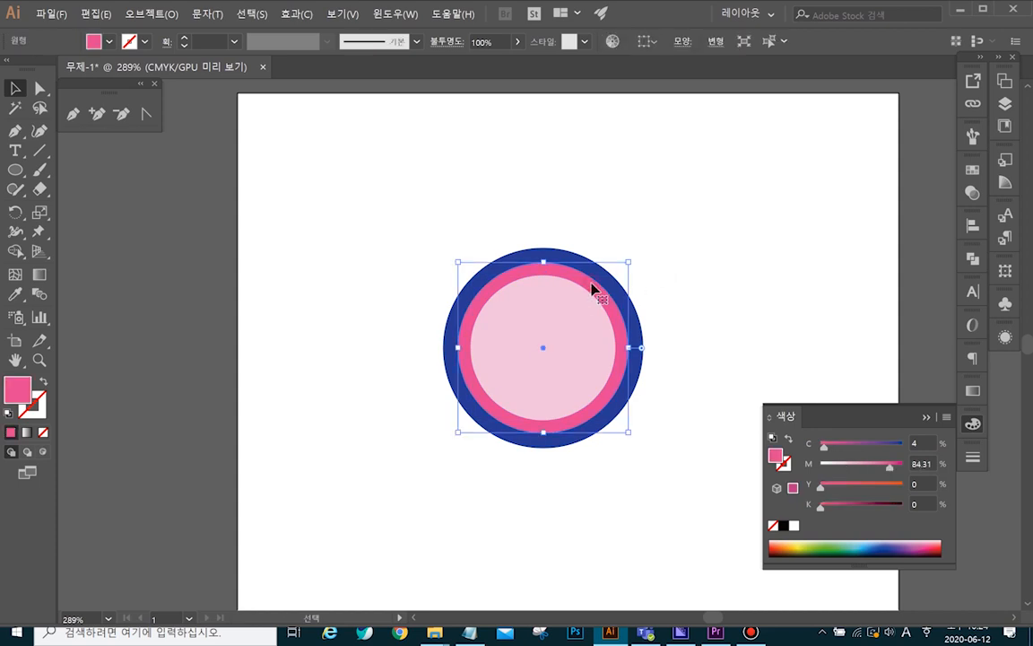
left_click(577, 306, "shift")
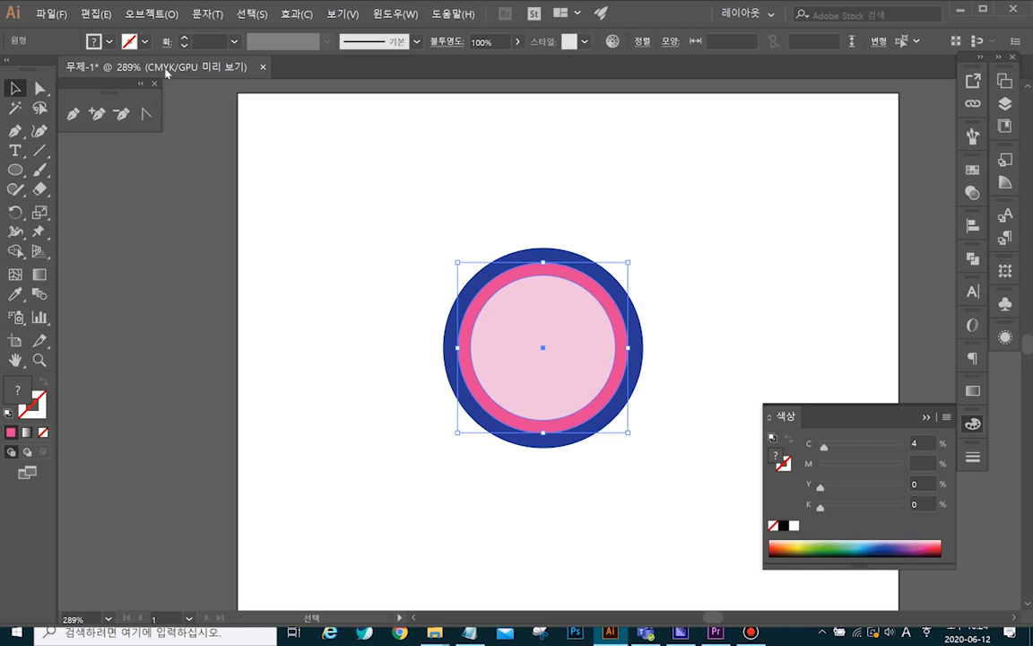
left_click(161, 16)
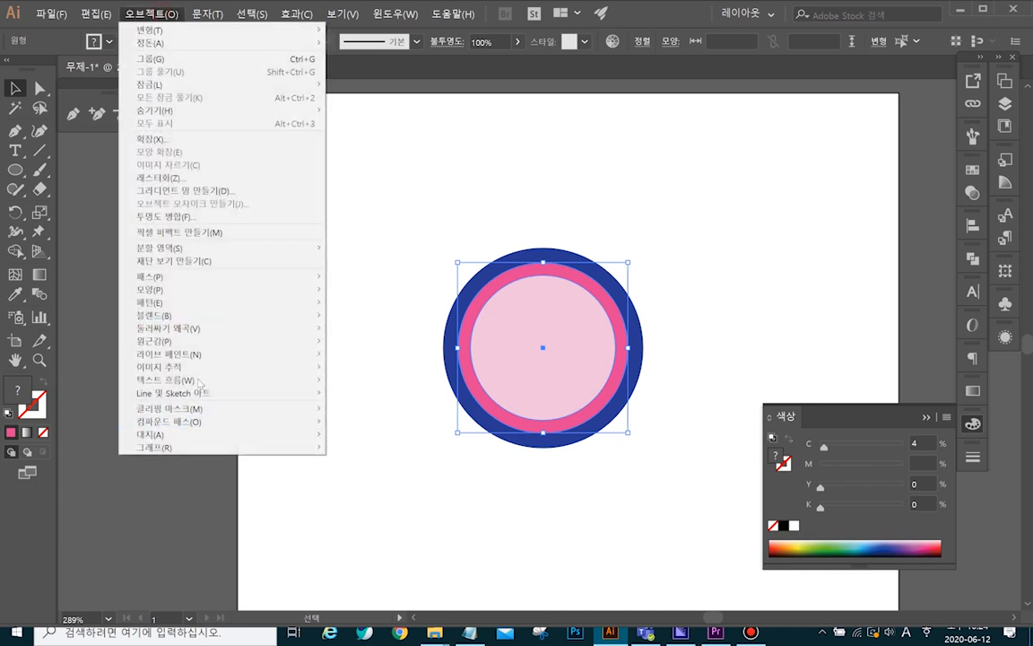
mouse_move(209, 332)
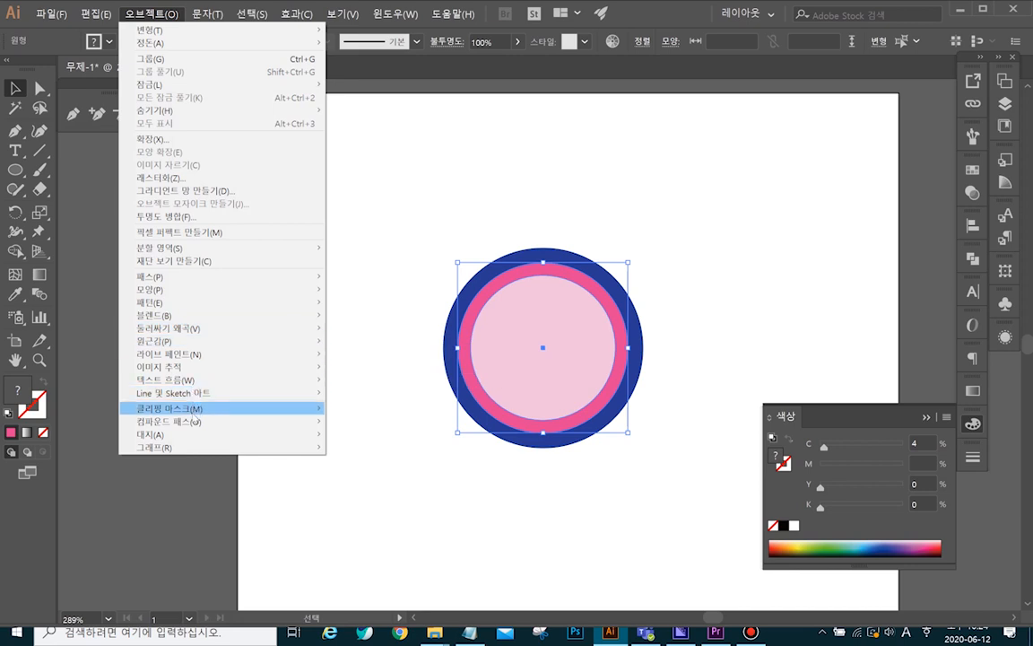
mouse_move(193, 418)
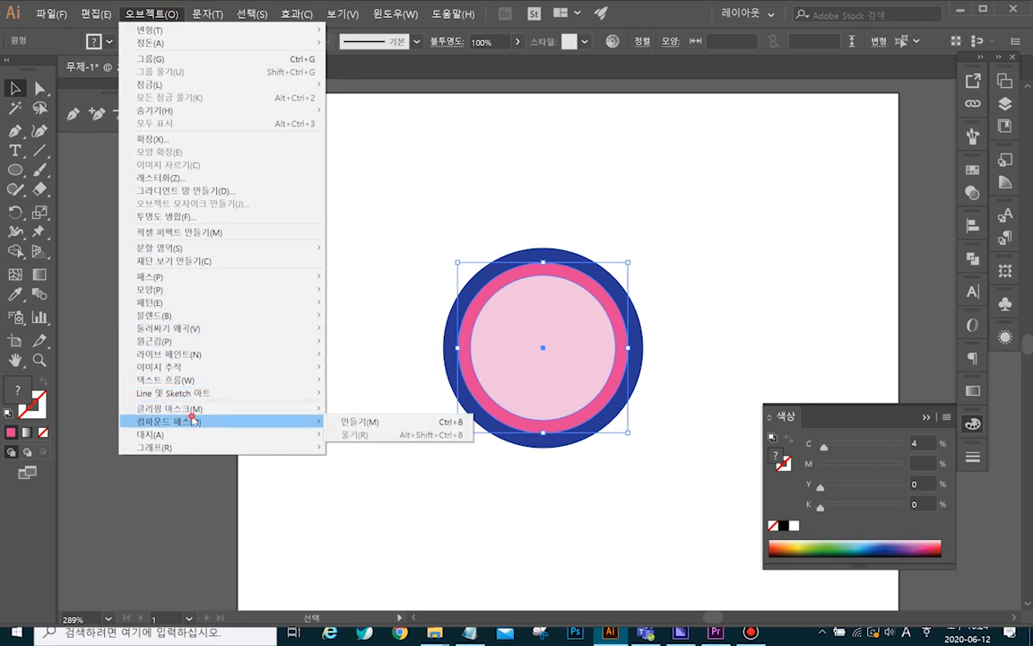
left_click(385, 423)
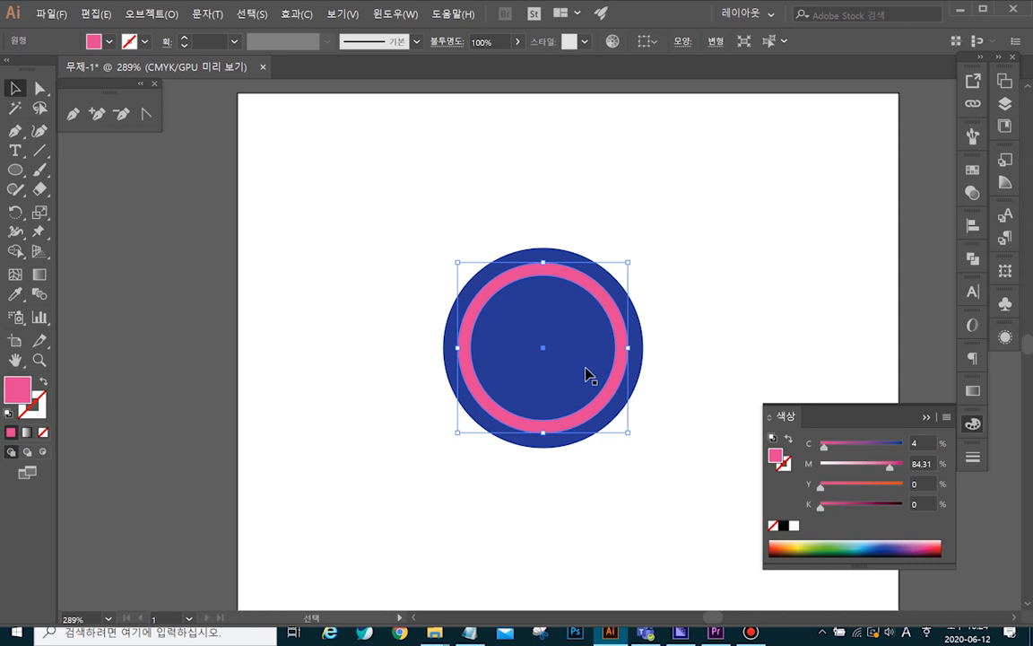
key("ctrl+z")
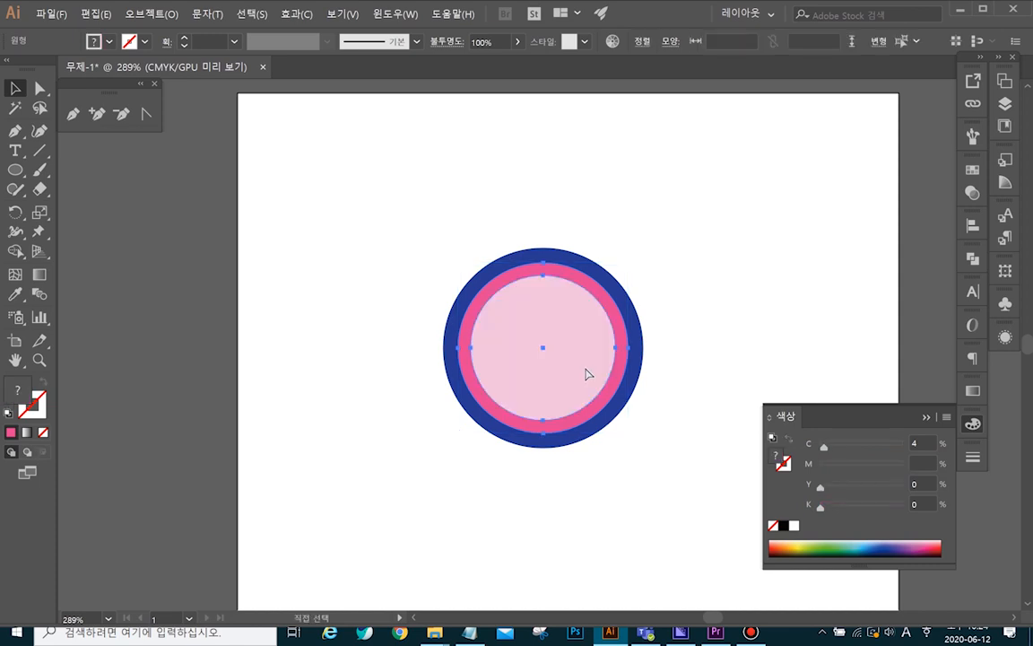
- Make a compound path from the pink circle and the light pink circle inside it
left_click(667, 271)
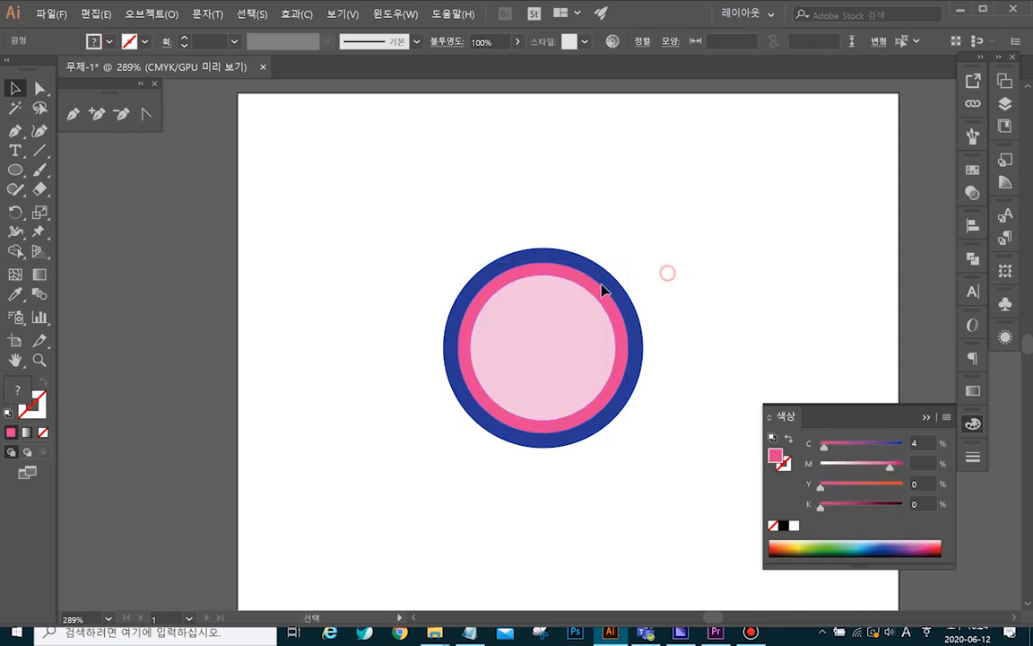
left_click(591, 288)
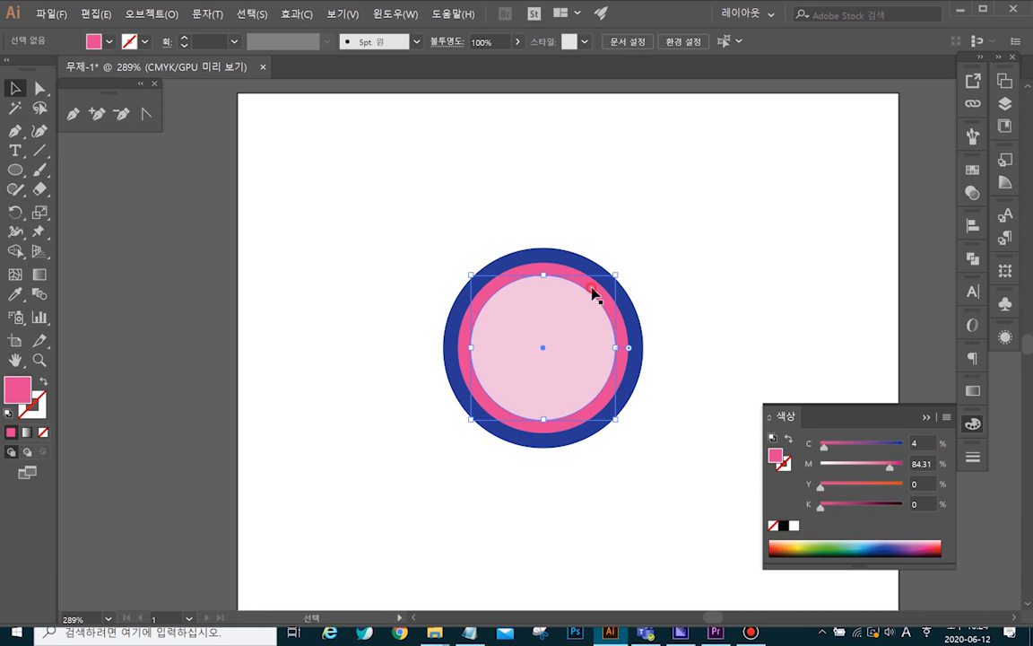
left_click(537, 268)
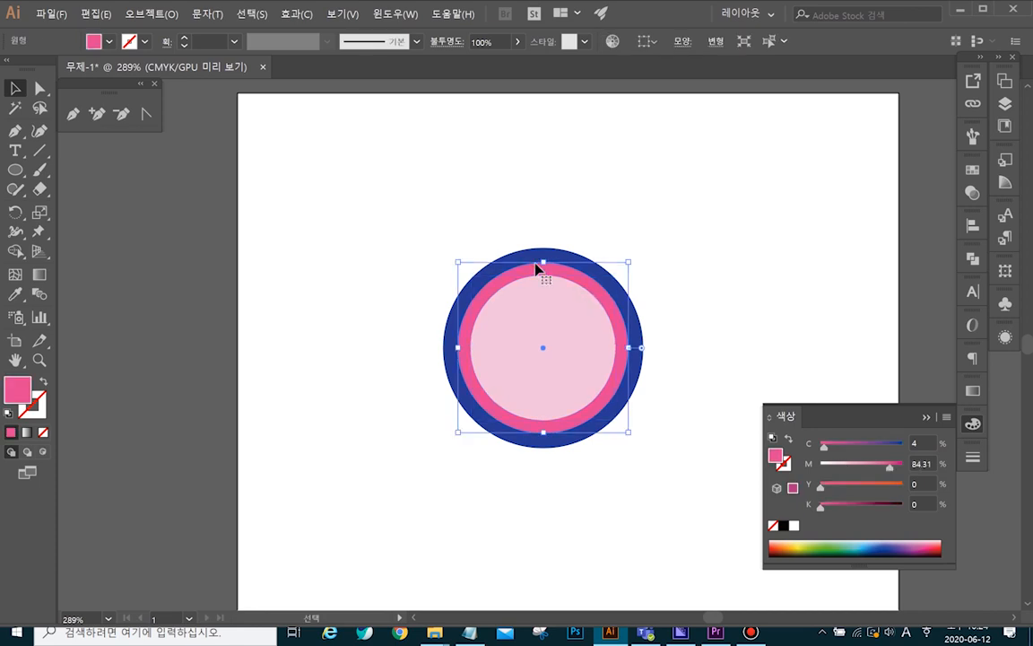
left_click(695, 271)
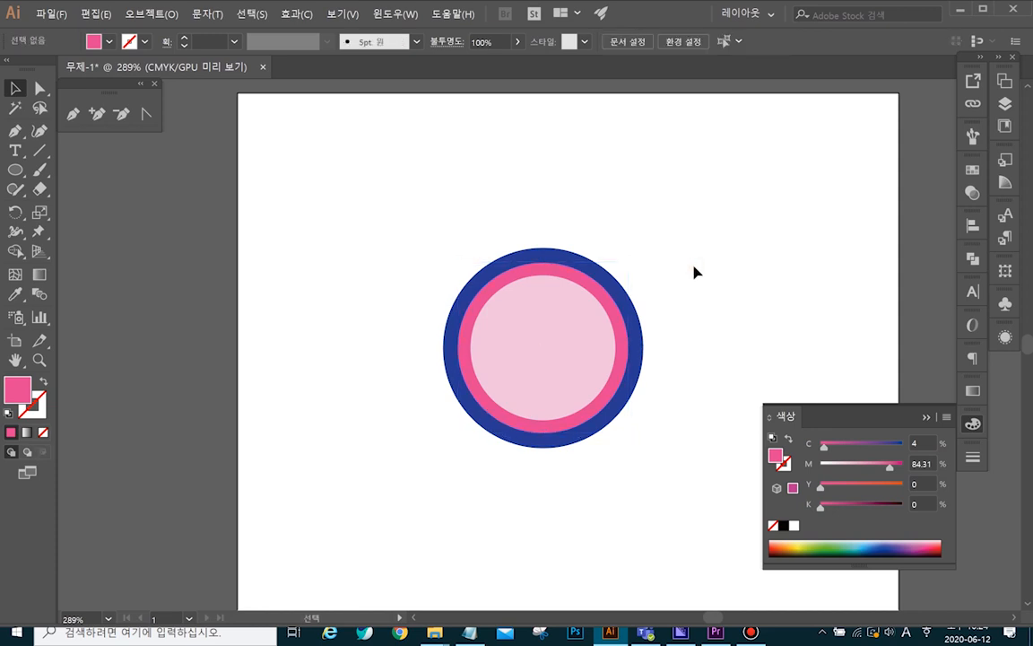
left_click(583, 284)
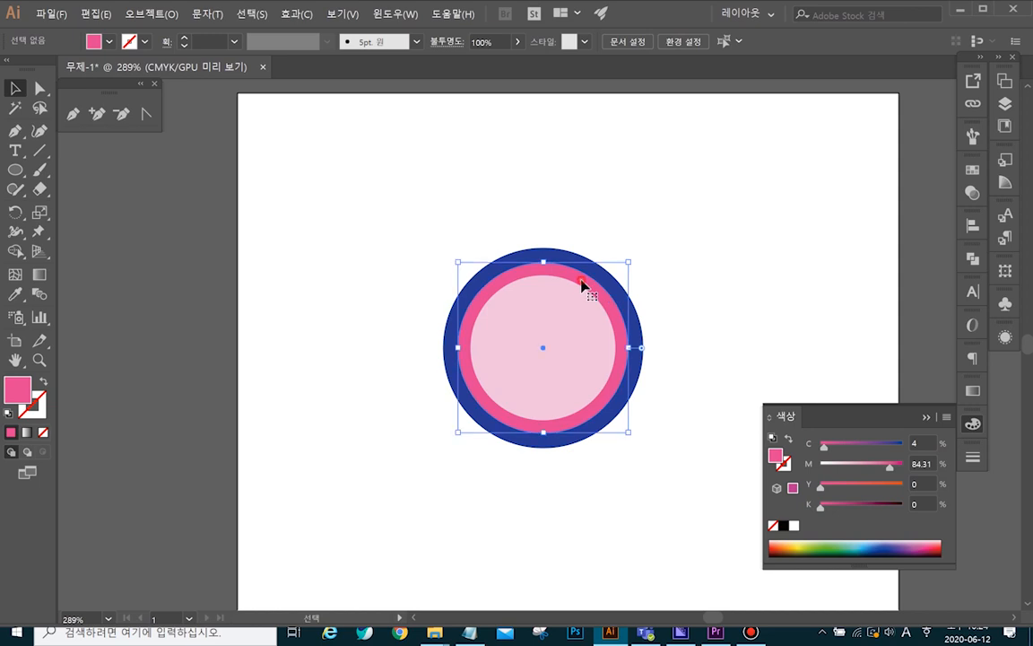
left_click(556, 307, "shift")
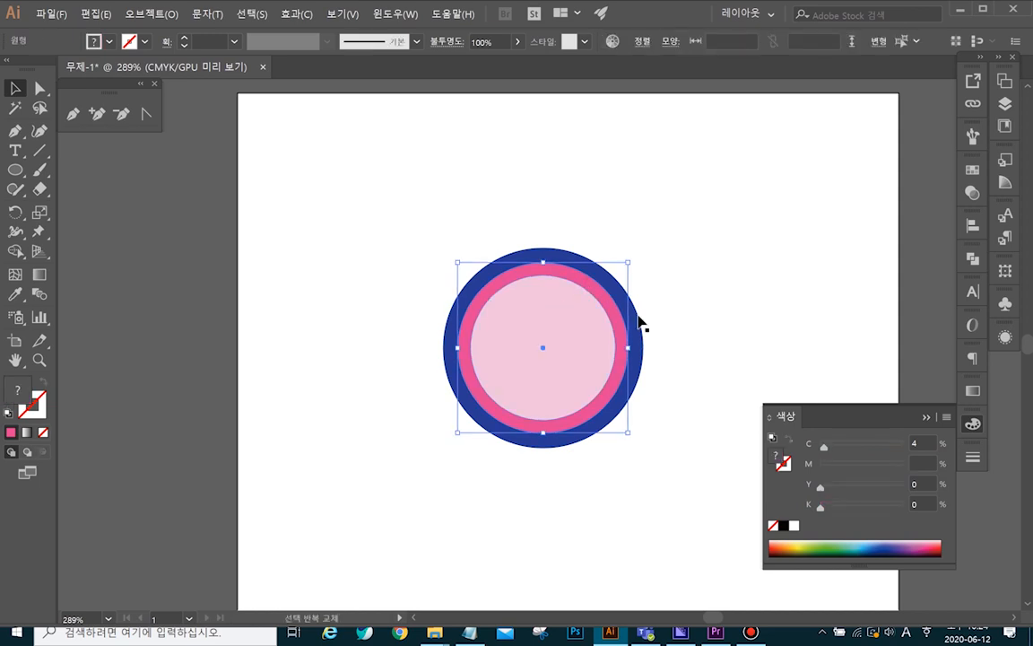
left_click(150, 14)
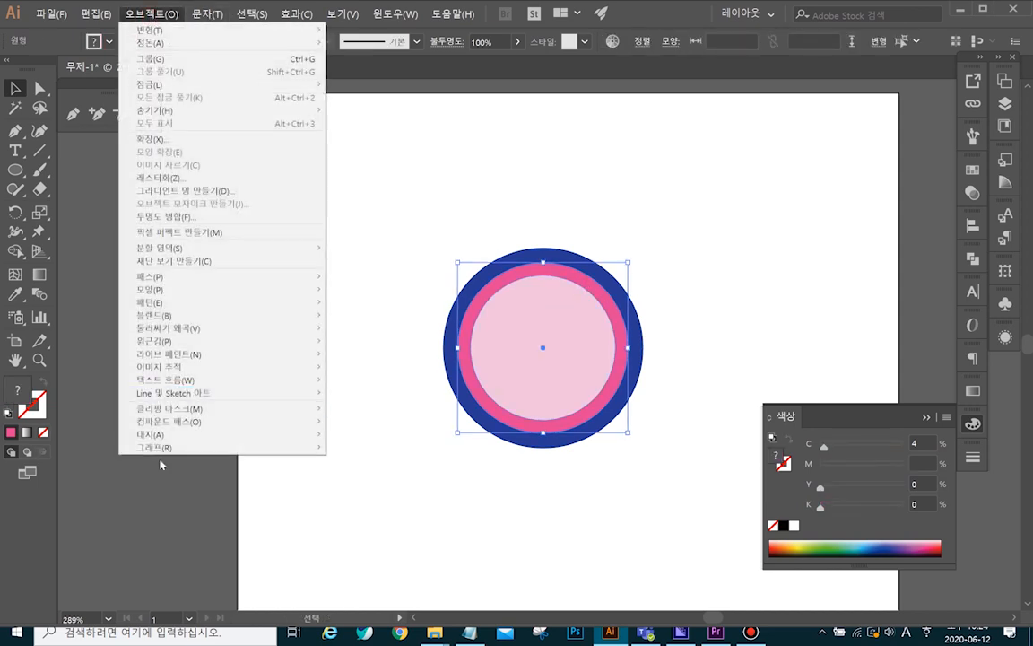
mouse_move(152, 420)
left_click(390, 423)
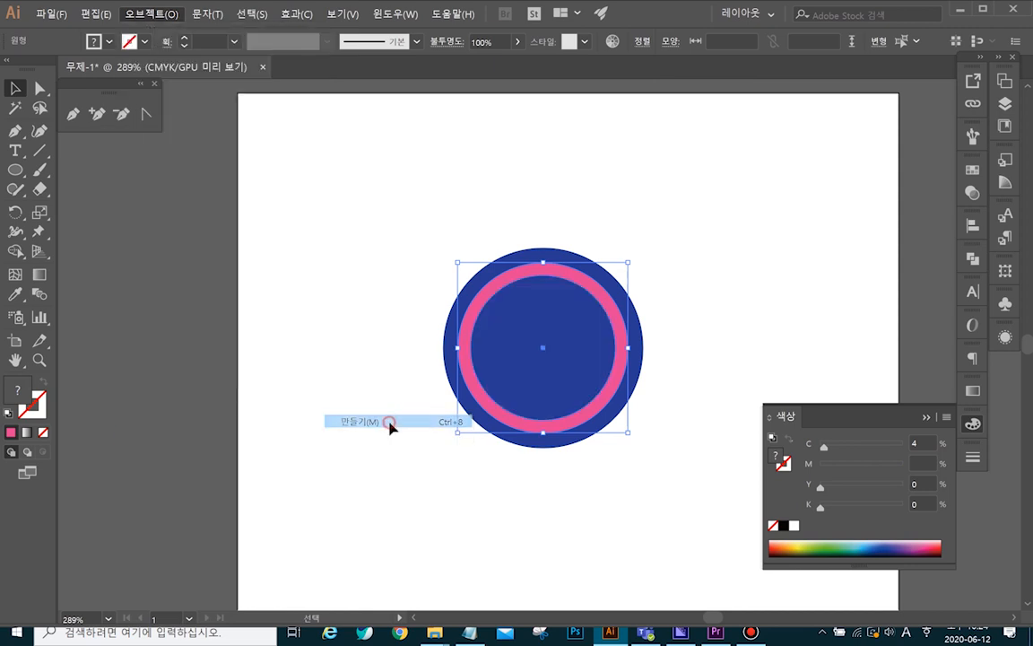
- Draw a rectangle across the upper part of the pink ring and subtract it from the ring with Minus Front
left_click_drag(12, 169, 88, 173)
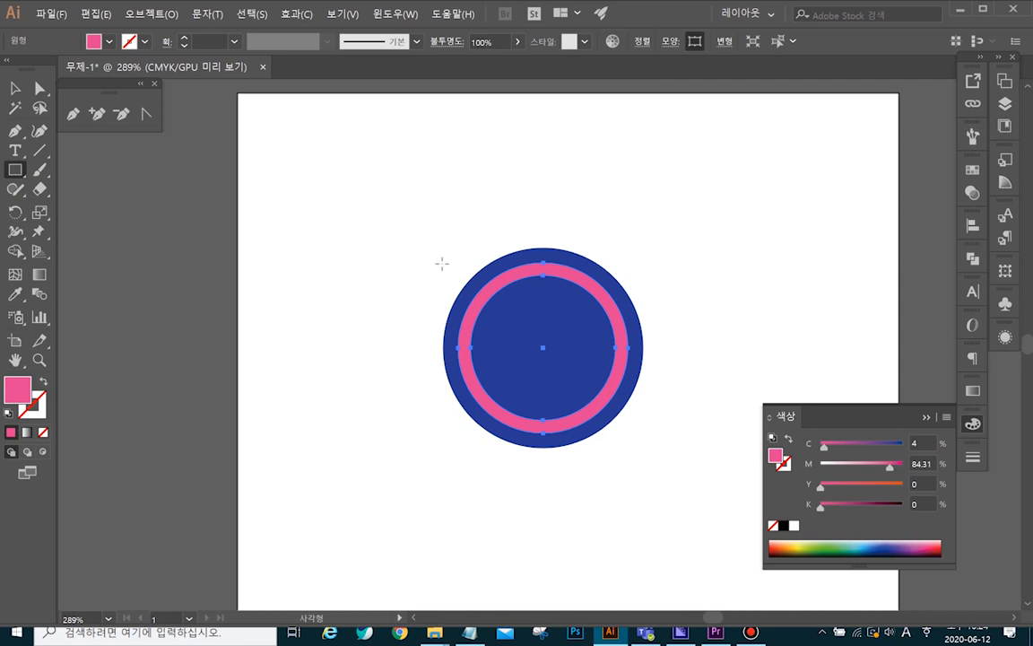
left_click_drag(413, 244, 665, 327)
left_click(15, 88)
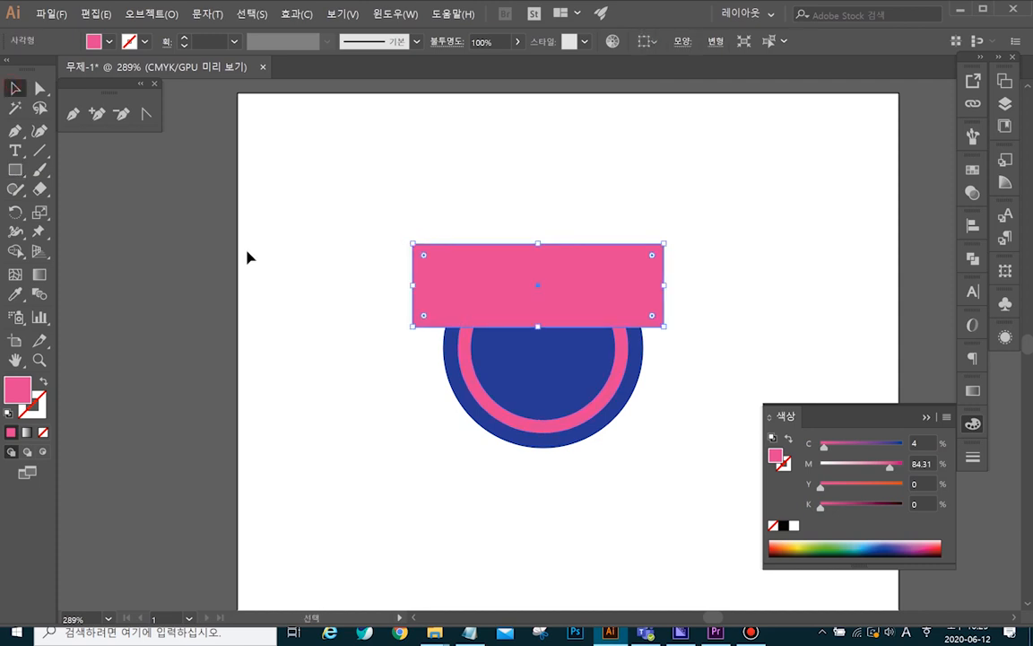
left_click(466, 378, "shift")
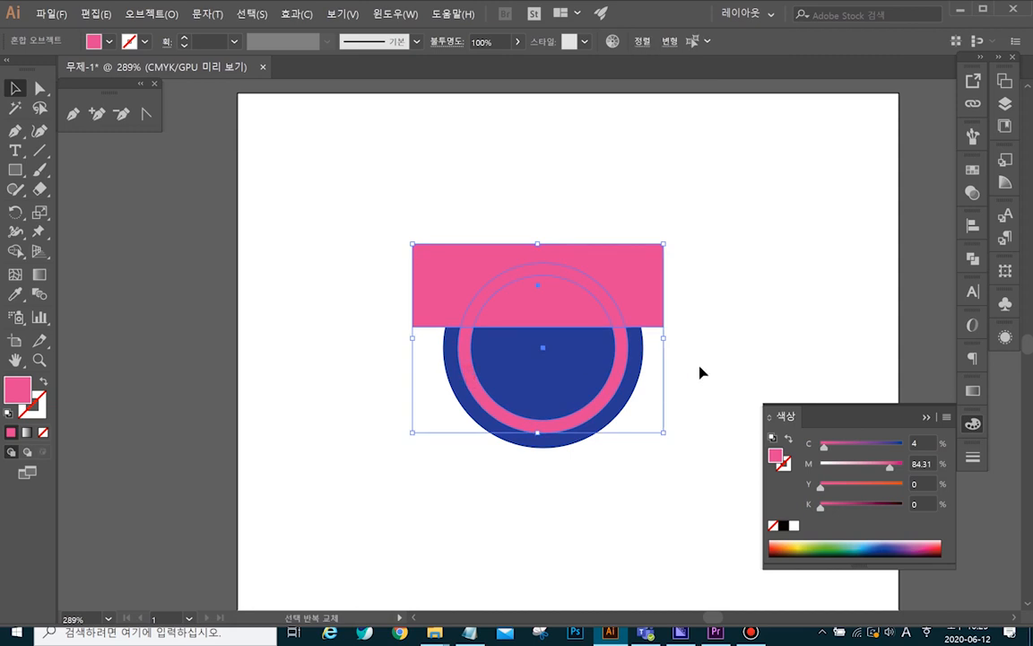
left_click(974, 259)
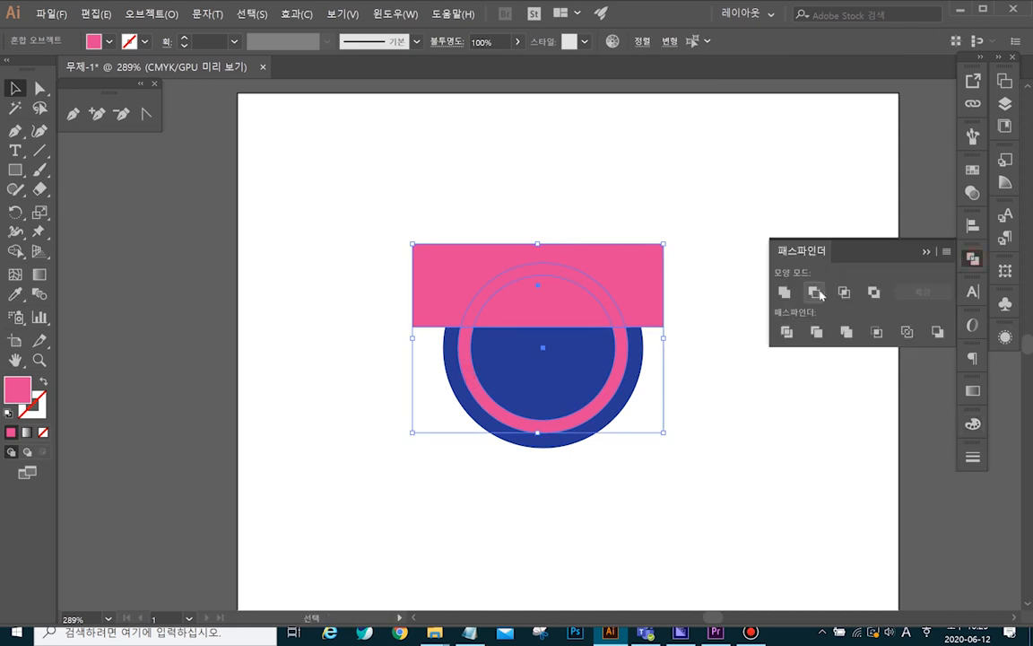
left_click(814, 292)
left_click(756, 204)
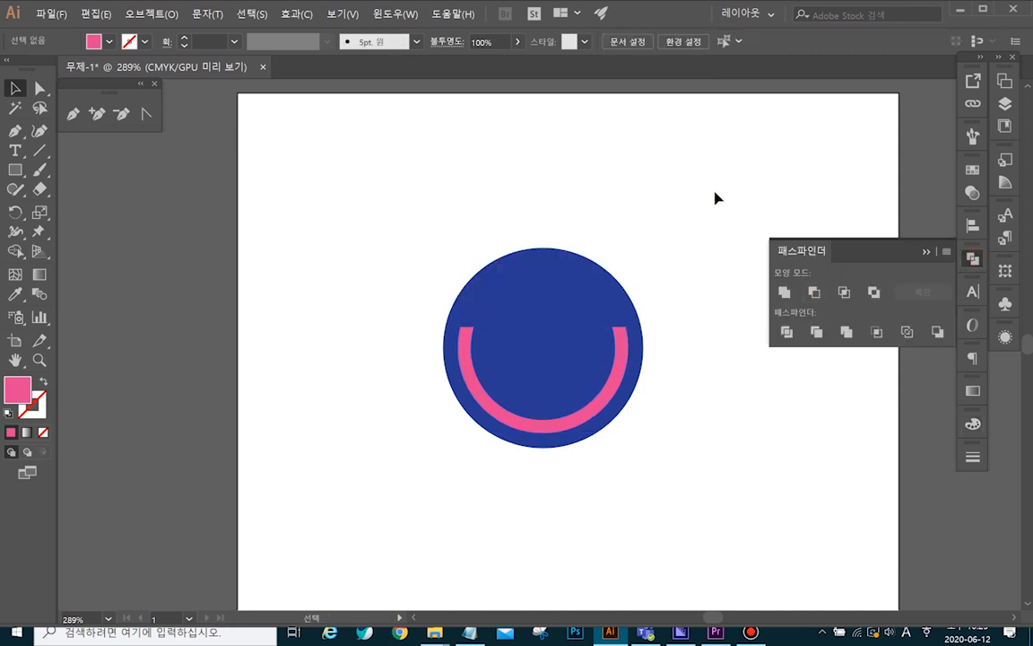
- Recolor the remaining pink arc green, C 58.82, M 0, Y 88.24, K 0
left_click(617, 391)
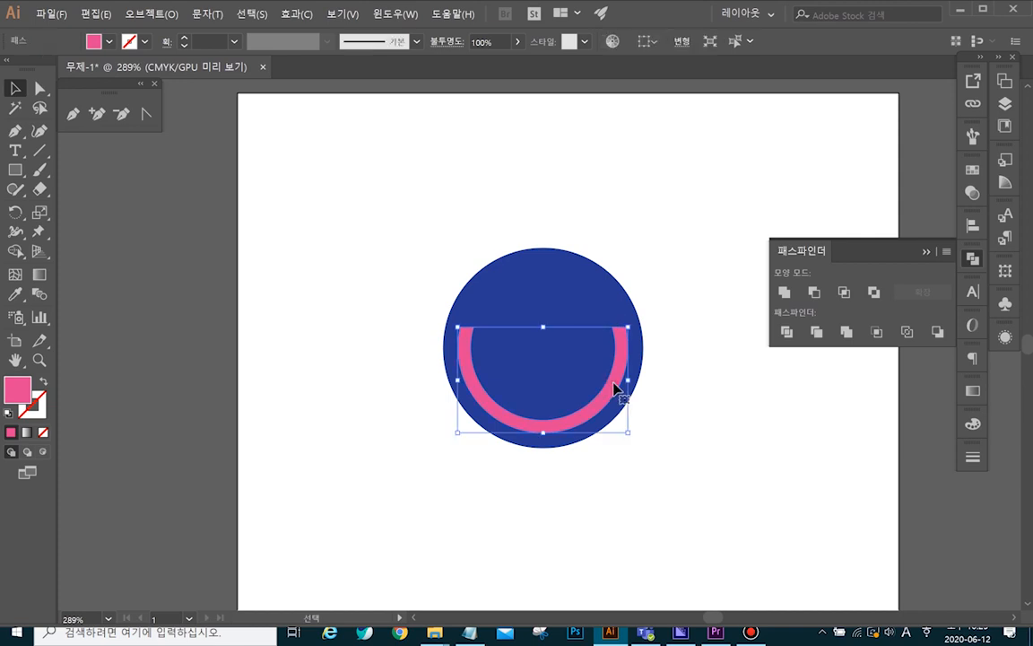
left_click(973, 423)
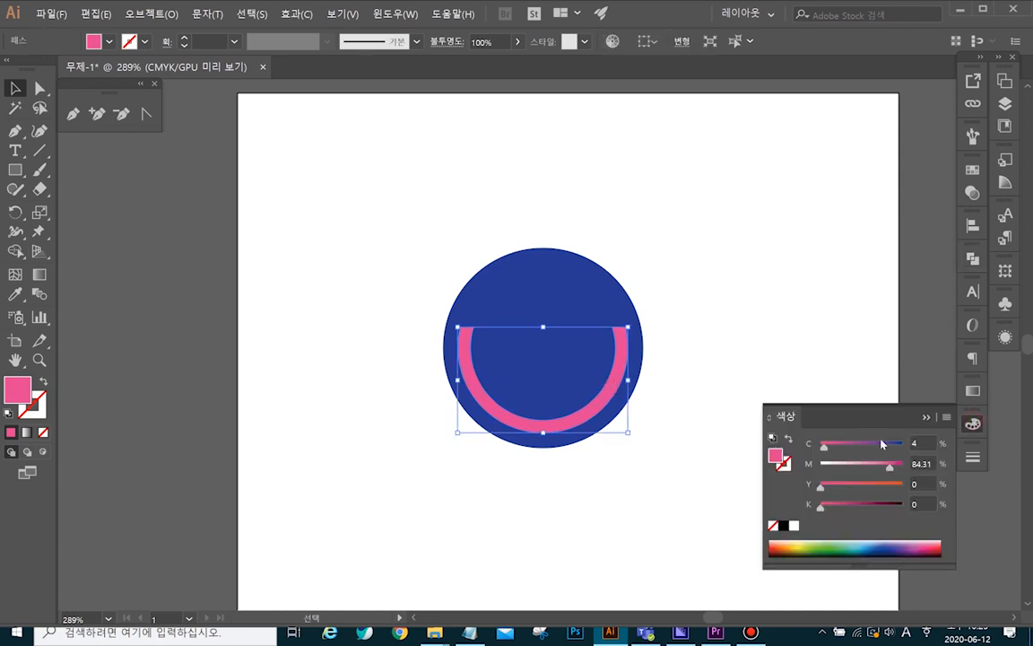
left_click(836, 544)
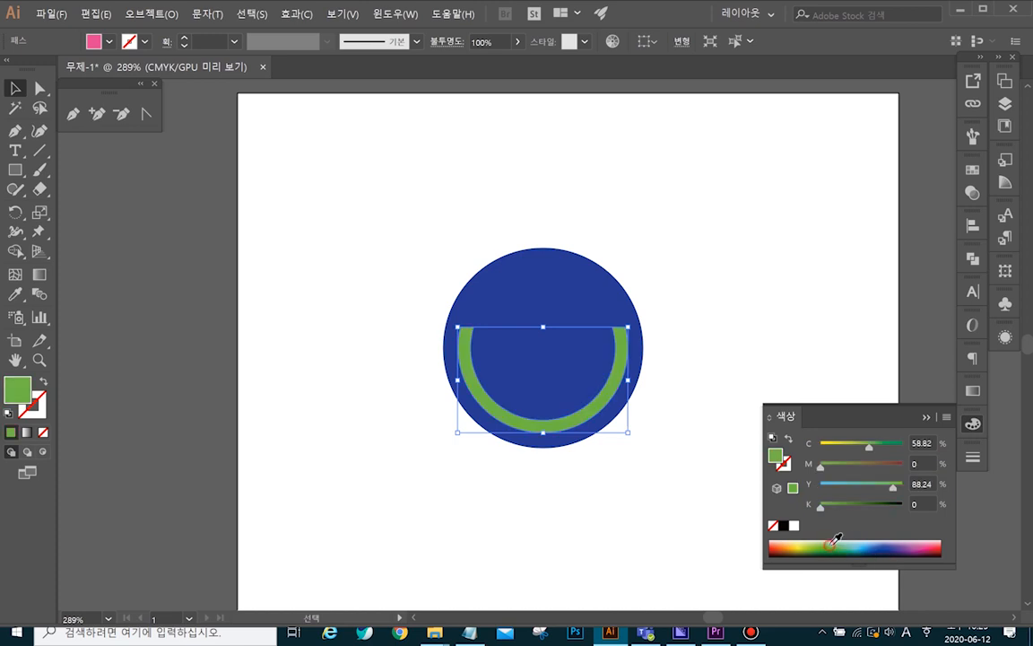
left_click(806, 323)
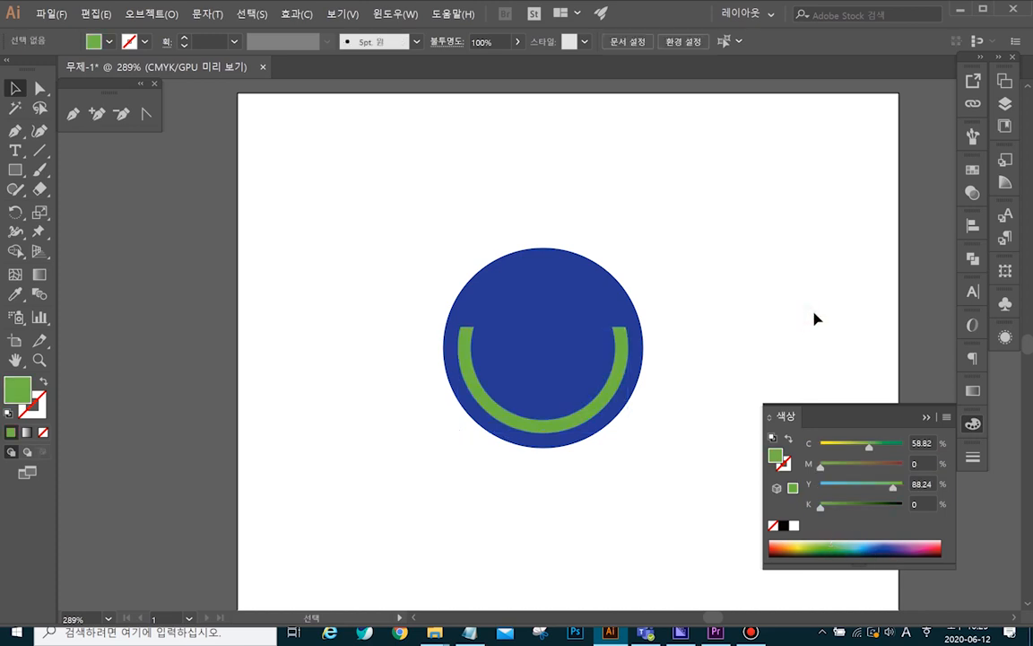
- Paste the copied pink circle in place in front of the green arc
key("ctrl+f")
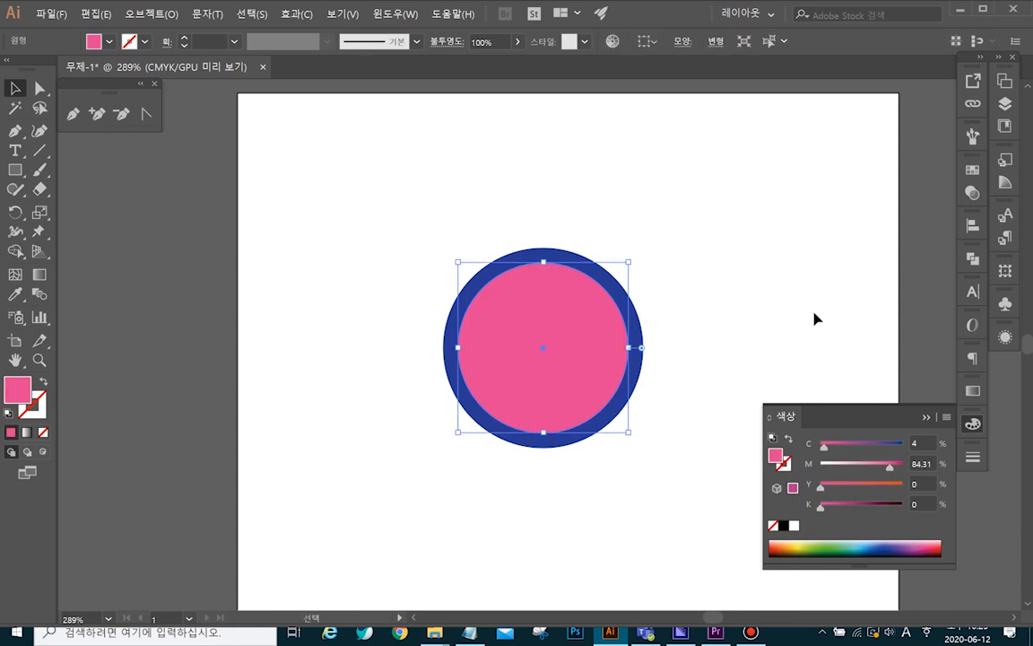
key("a")
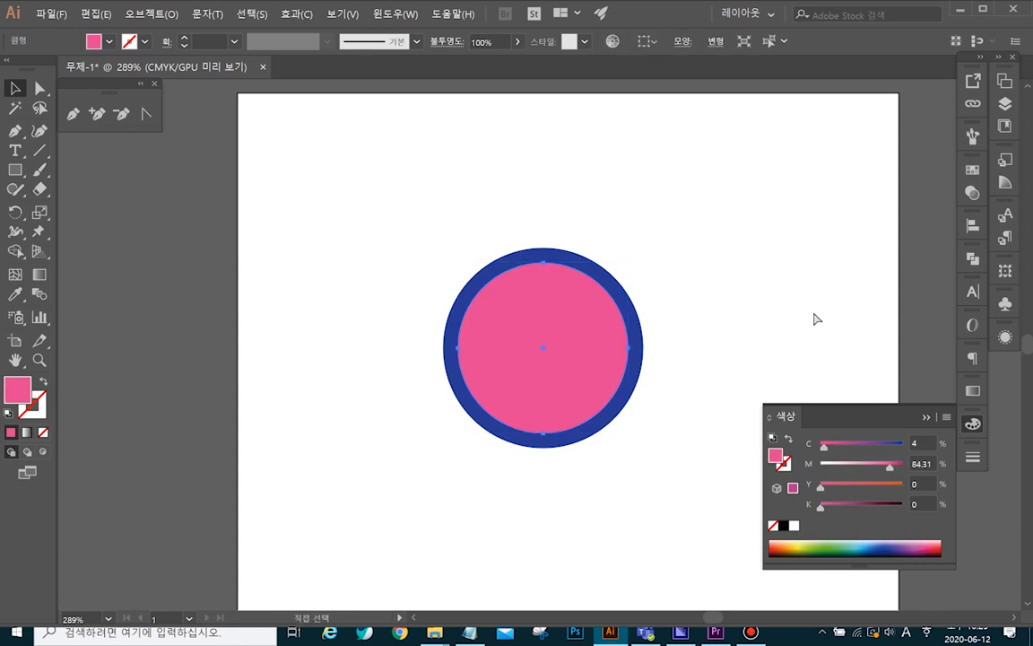
key("v")
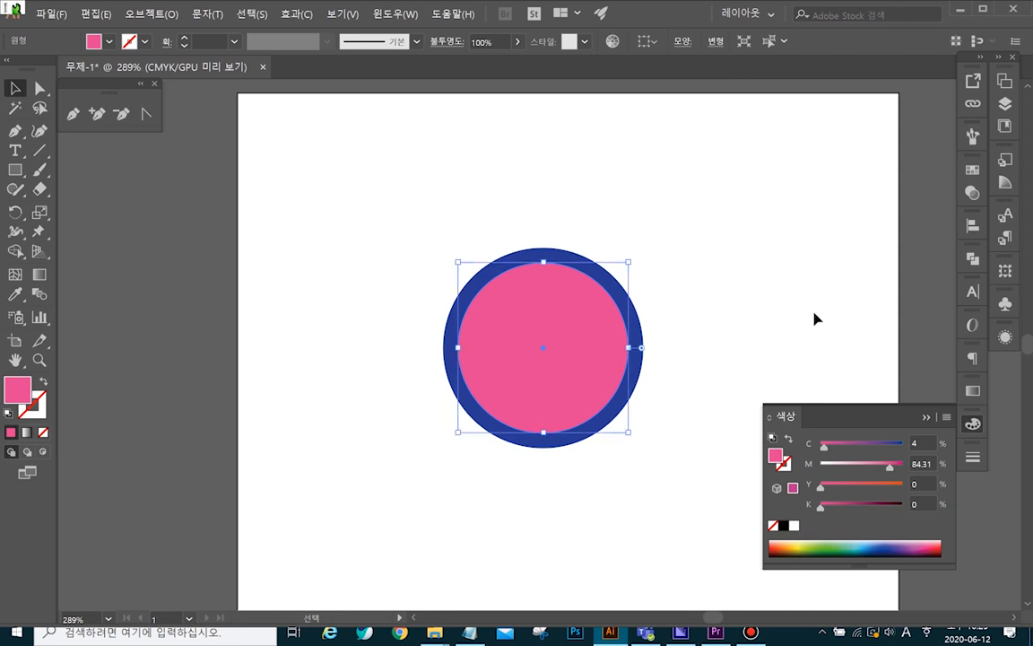
left_click(659, 244)
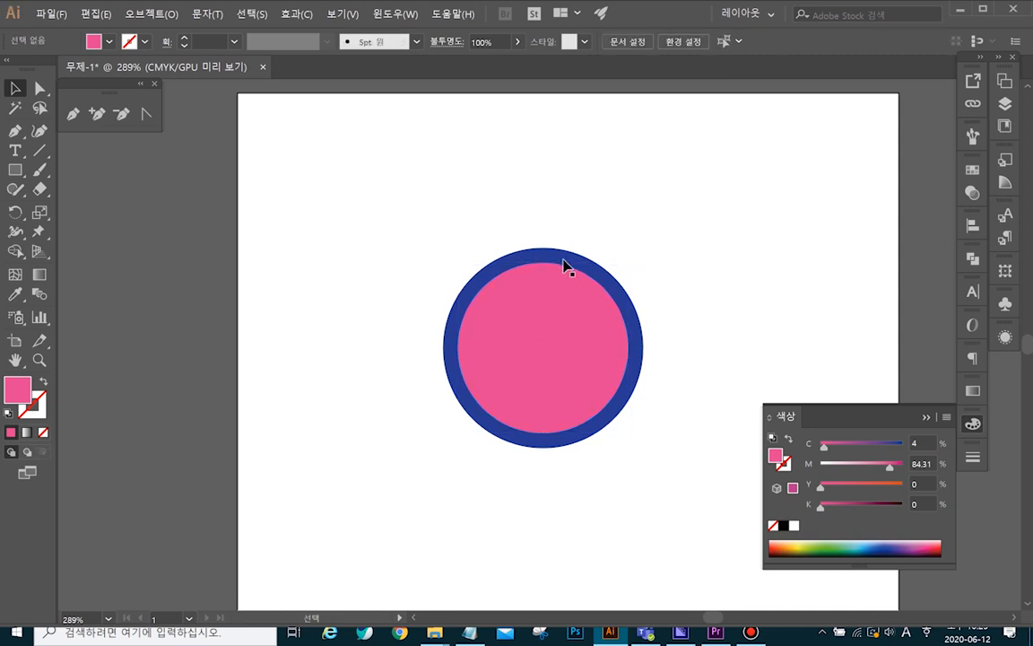
- Send the pink circle to the back, and send the large blue circle to the back behind it
left_click(567, 267)
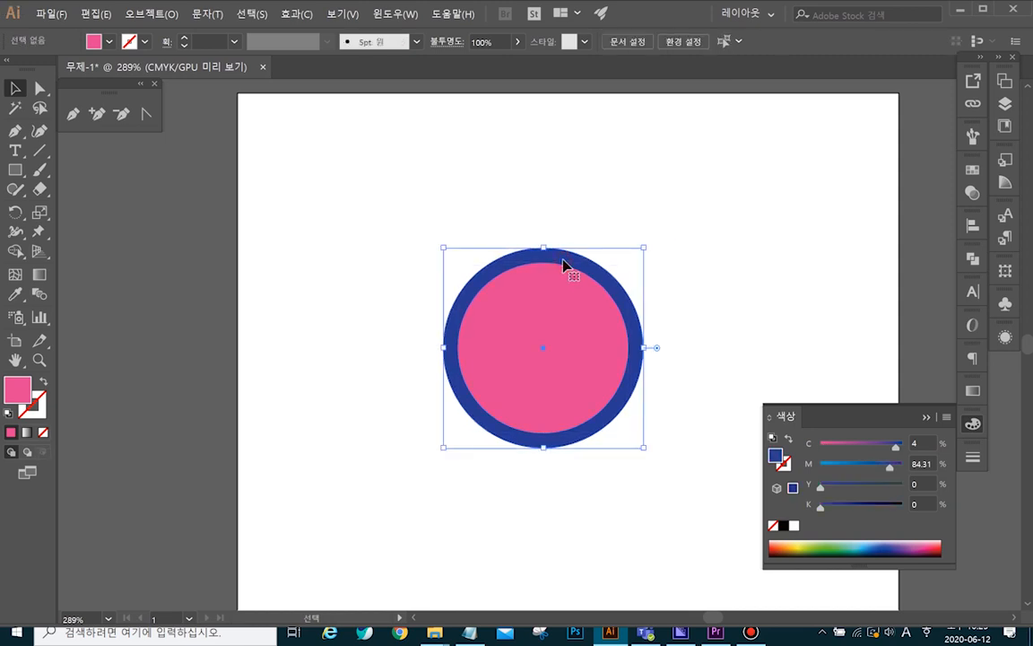
left_click(595, 330)
key("ctrl")
key("ctrl+shift+[")
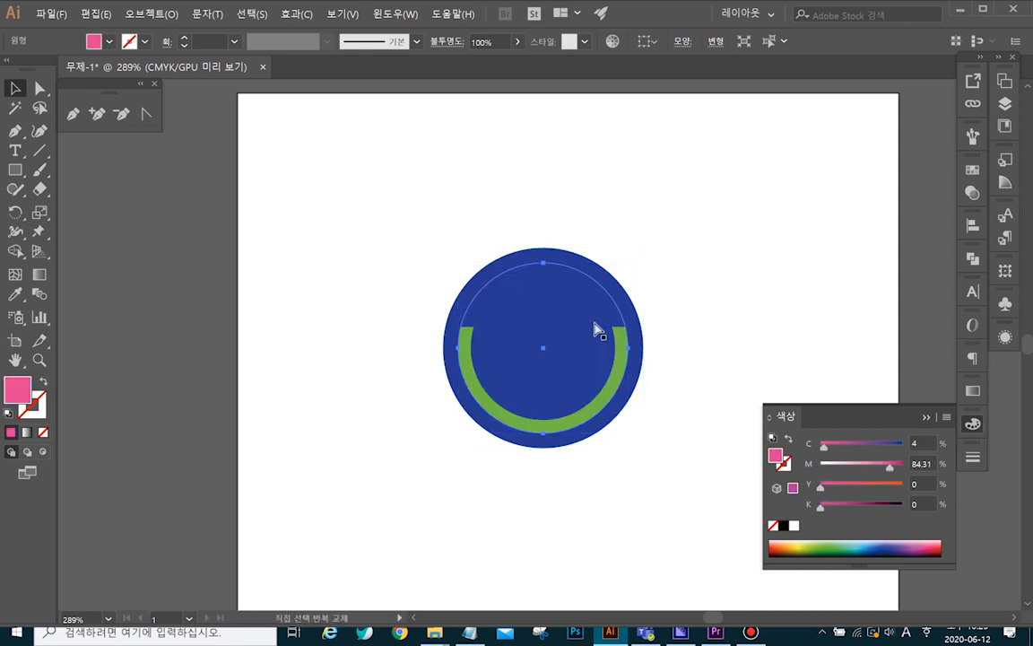
left_click(539, 258)
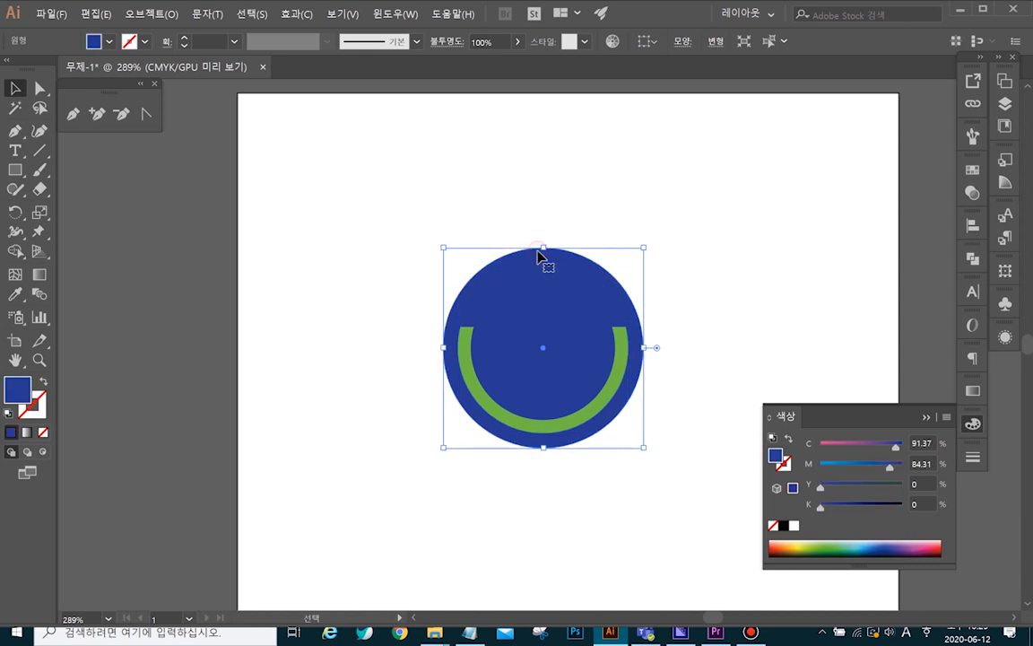
key("ctrl+shift+[")
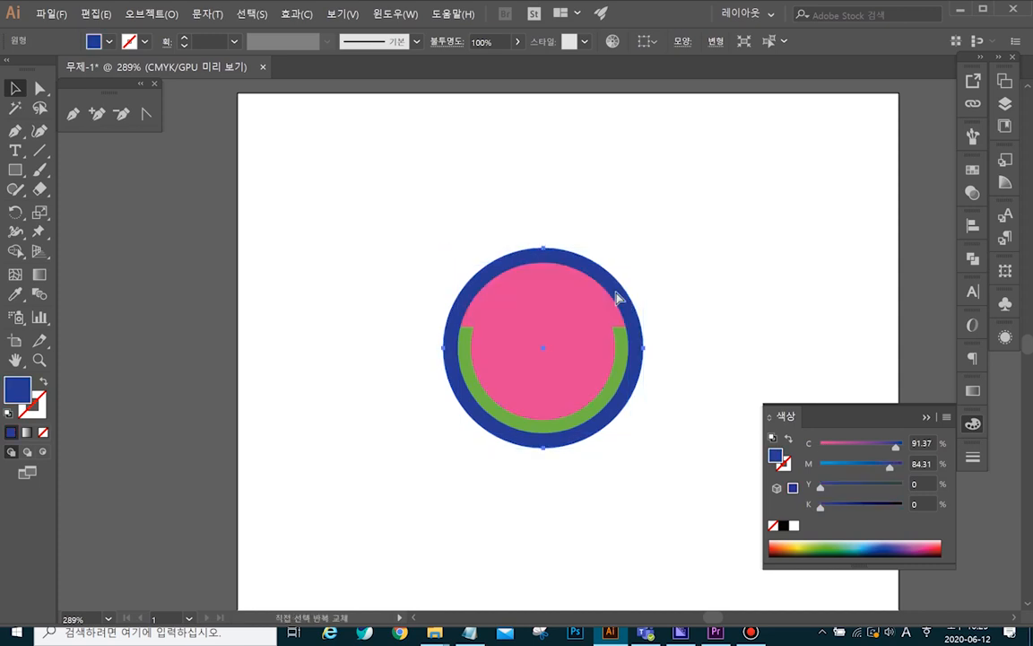
left_click(737, 304)
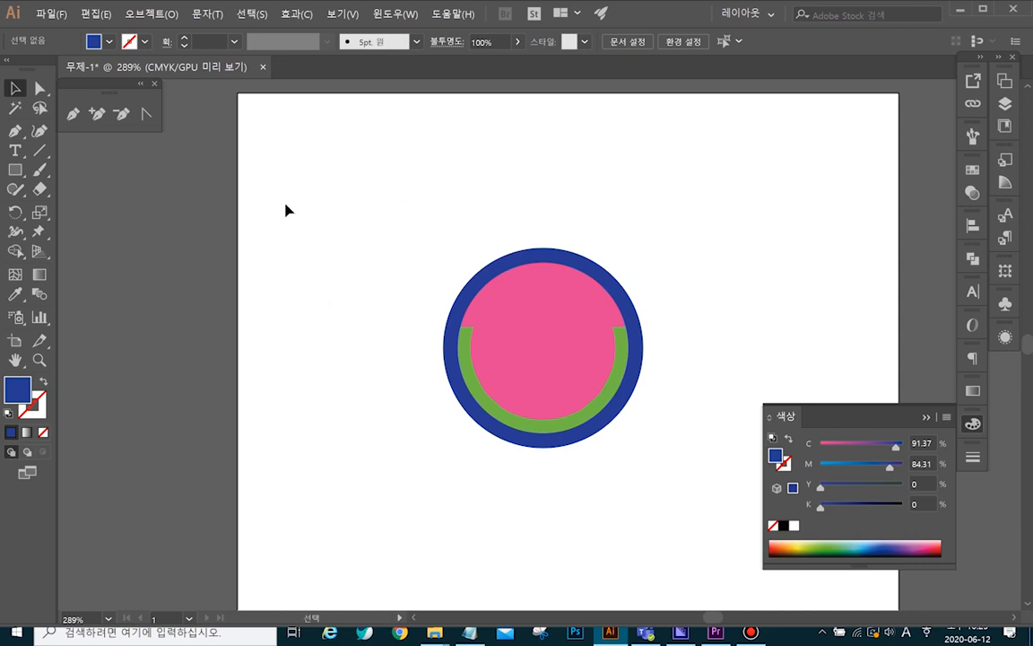
- Draw a separate blue circle in the upper-left area of the artboard, smaller than the existing blue one
left_click(15, 171)
left_click(15, 170)
left_click(76, 209)
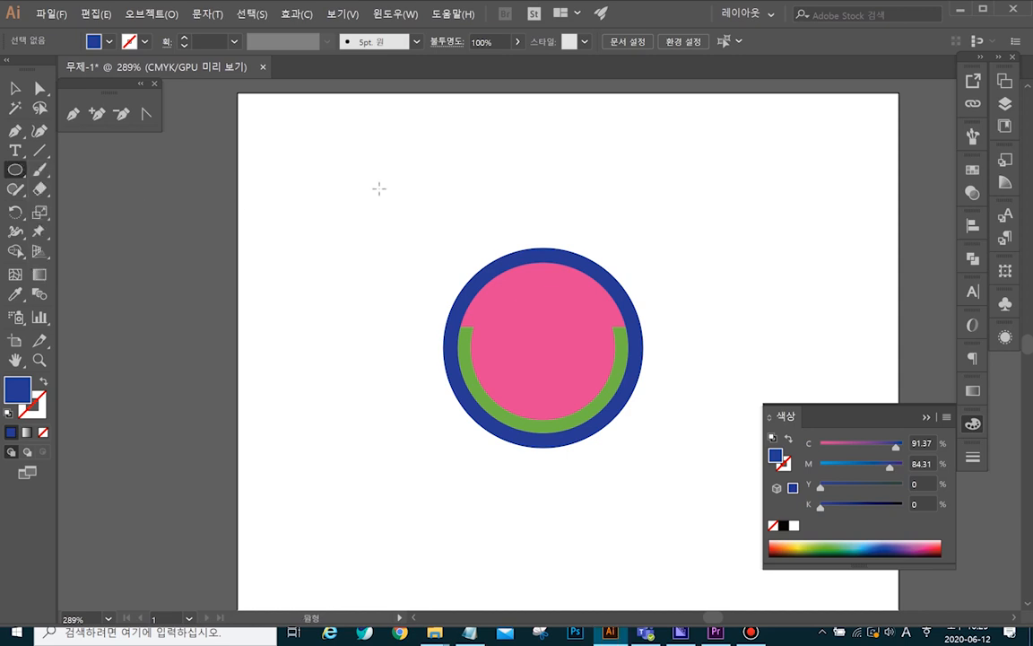
left_click_drag(322, 150, 438, 265)
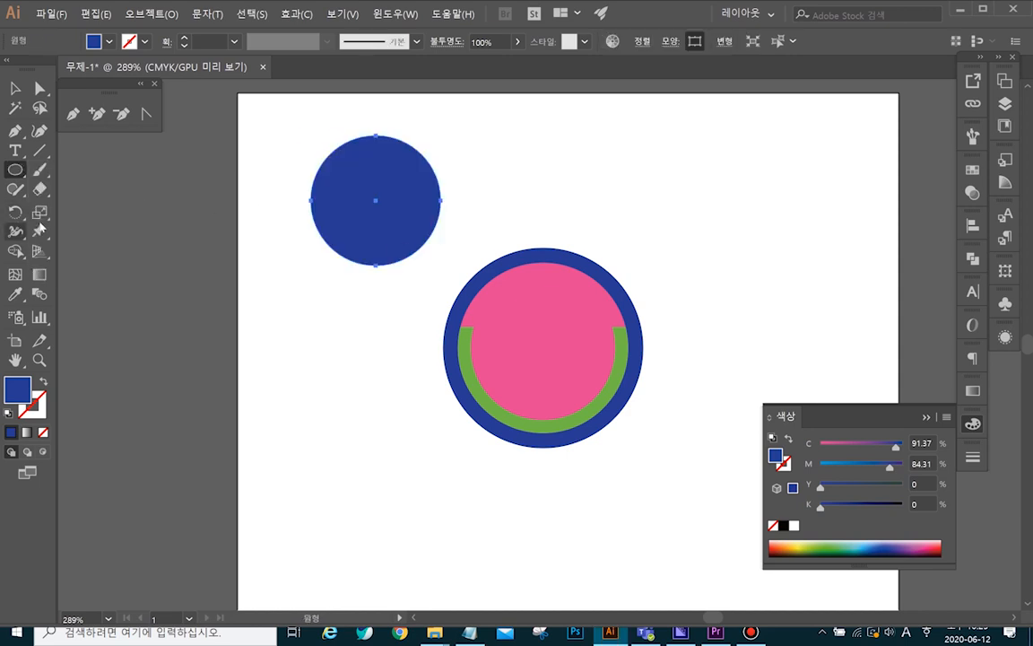
- Make a concentric copy of the new circle scaled uniformly to 85% and set its fill to M 0
left_click(39, 211)
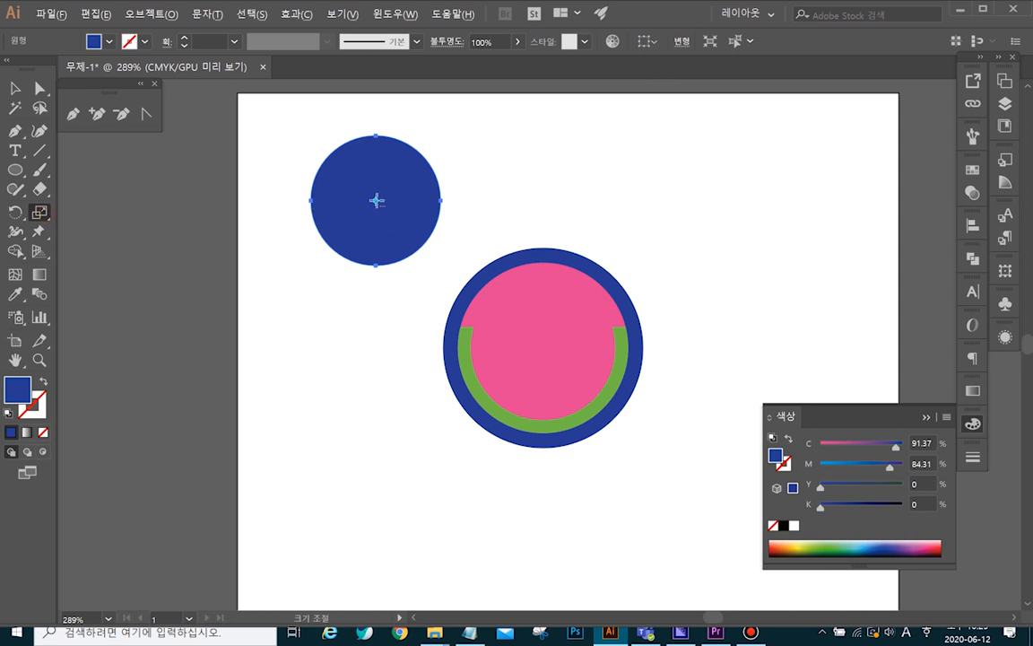
left_click(376, 201, "alt")
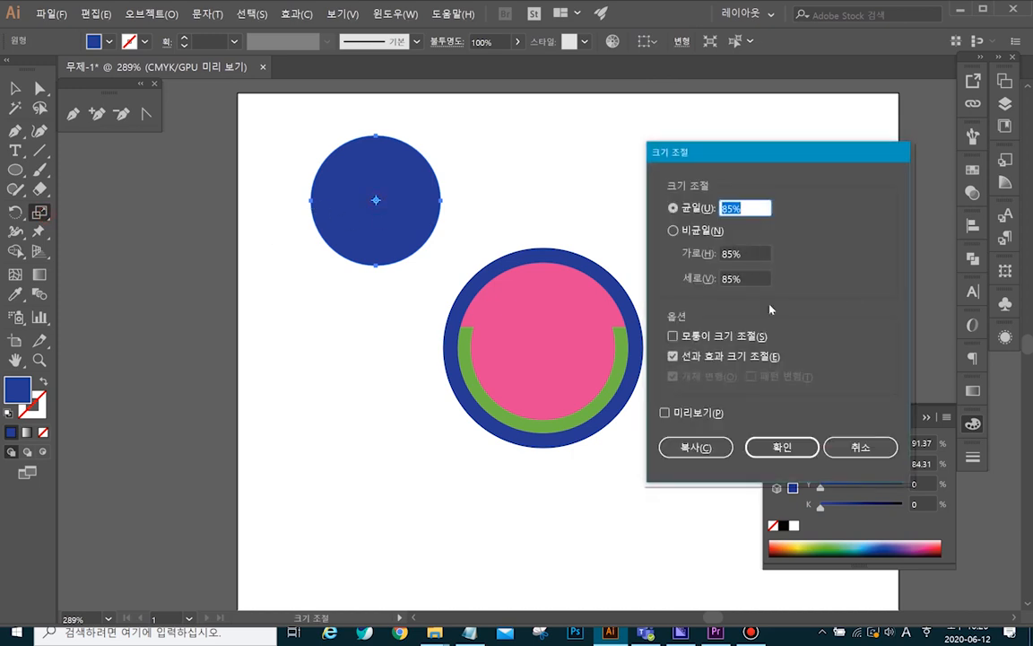
left_click(780, 447)
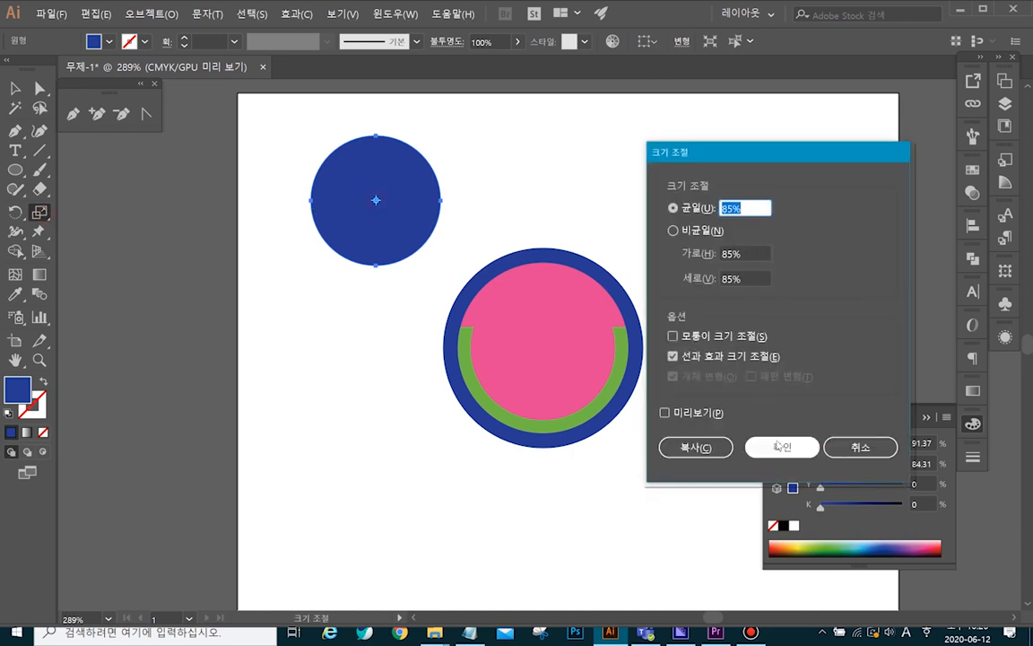
left_click(723, 448)
left_click_drag(848, 467, 819, 467)
- Subtract the light blue circle from the dark blue circle behind it with Minus Front to form a ring
left_click(16, 88)
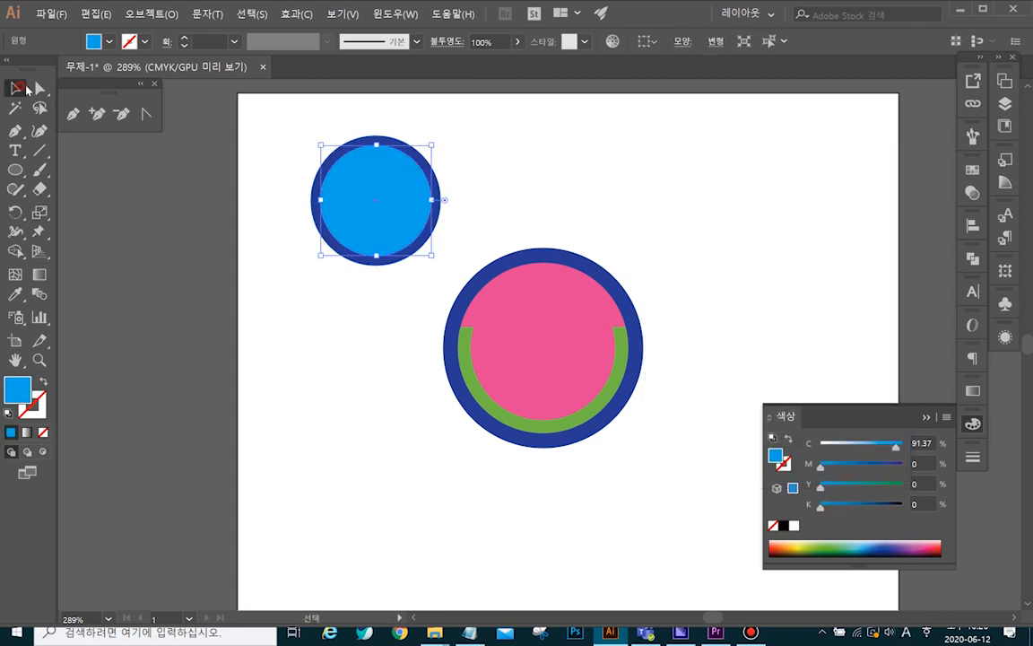
left_click_drag(272, 127, 505, 235)
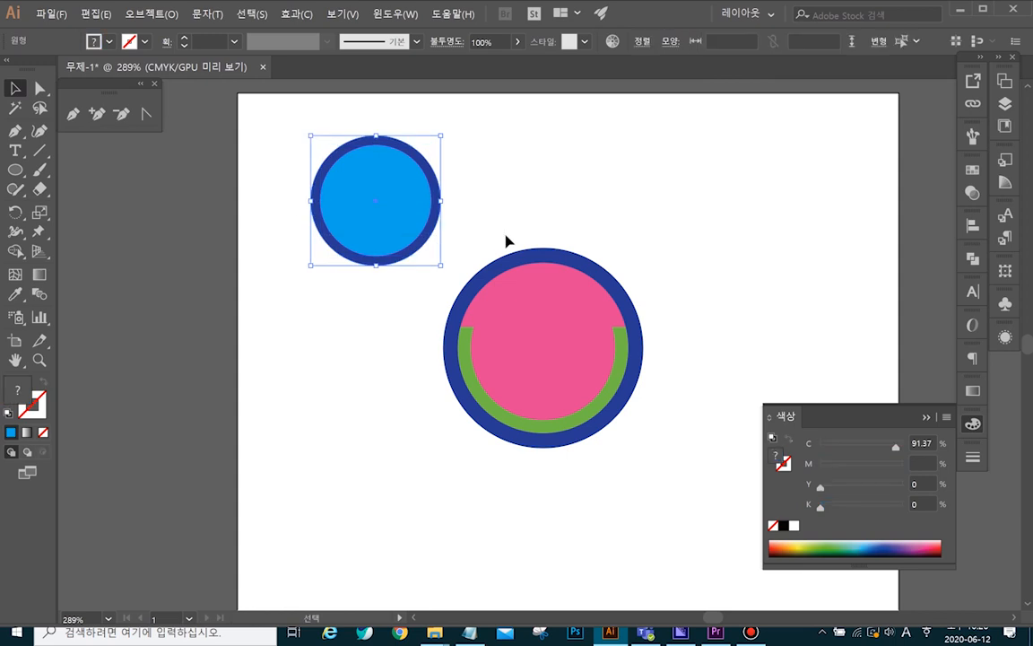
left_click(971, 261)
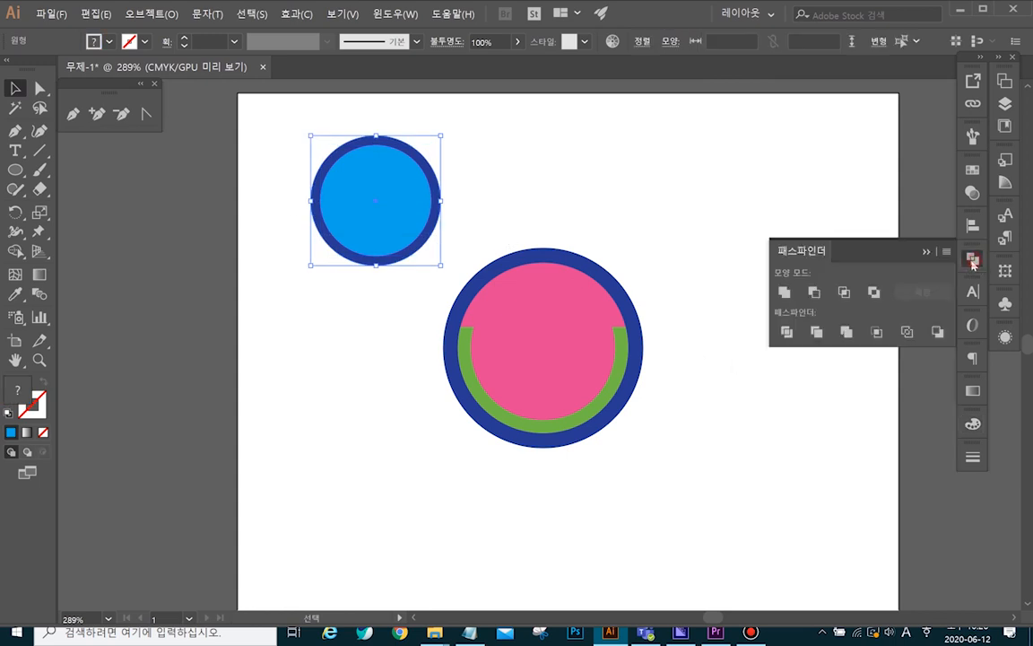
left_click(813, 295)
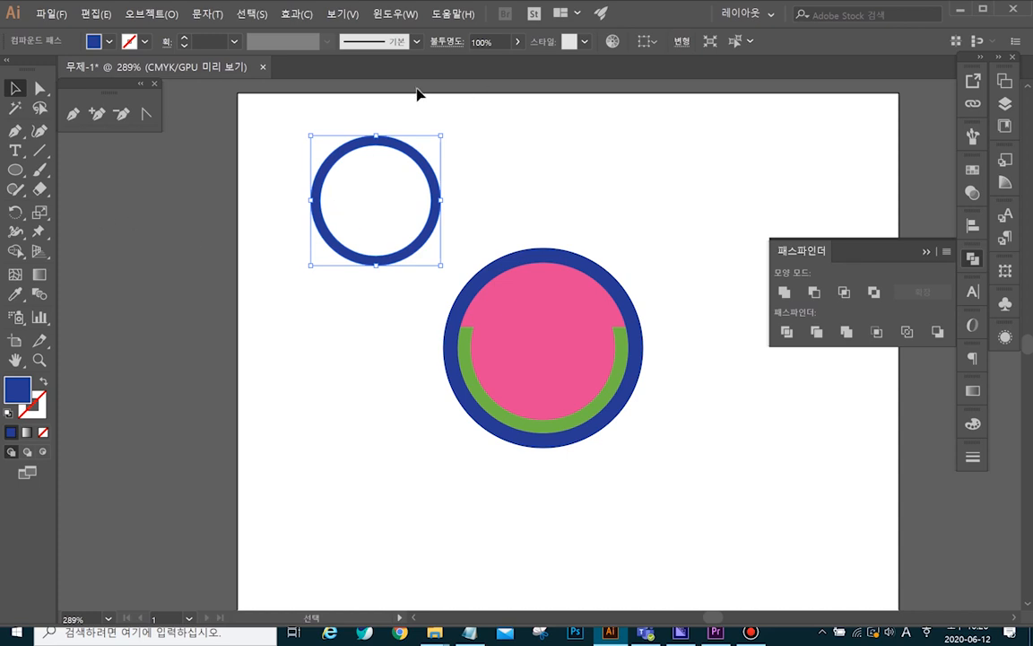
- Place guides along the ring's top and left edges, and draw a circle matching its outer size from the guides' intersection
key("ctrl+r")
left_click_drag(399, 126, 400, 143)
left_click_drag(61, 230, 310, 262)
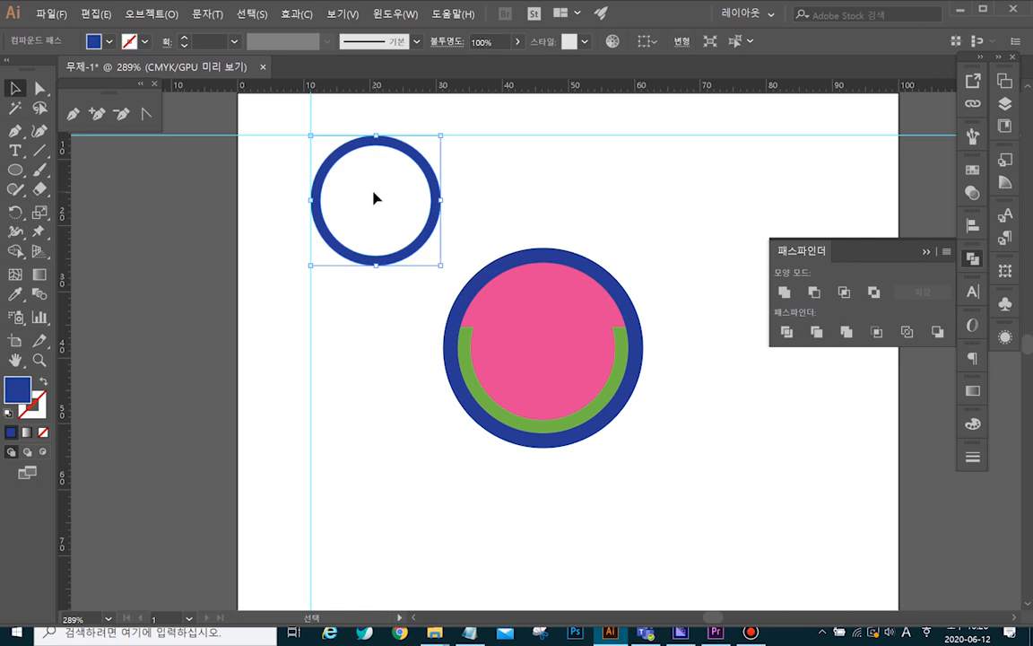
left_click(15, 169)
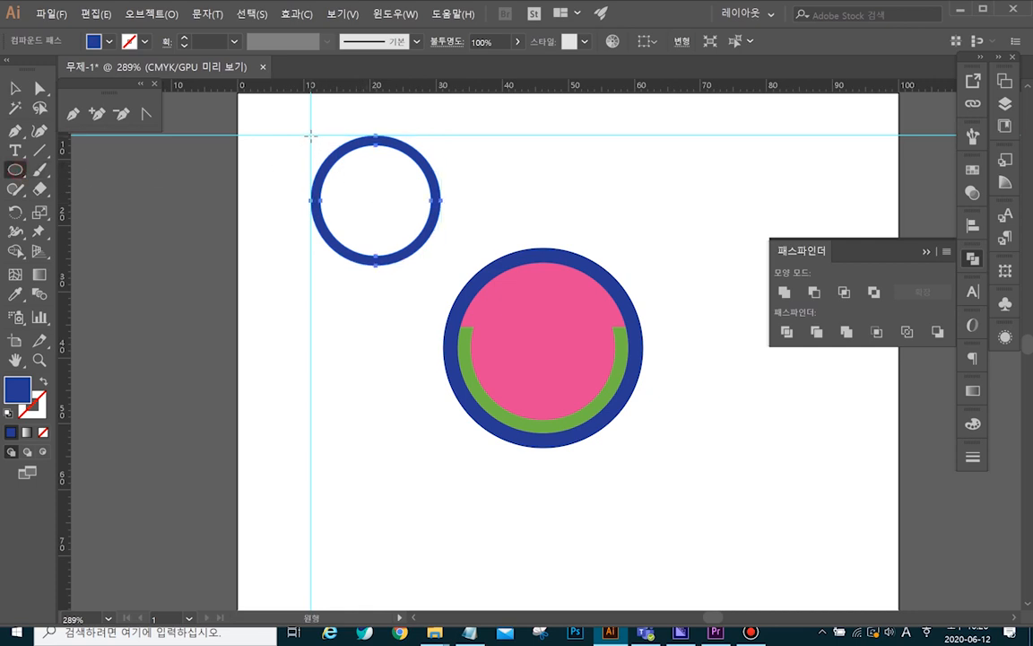
left_click_drag(311, 136, 440, 258)
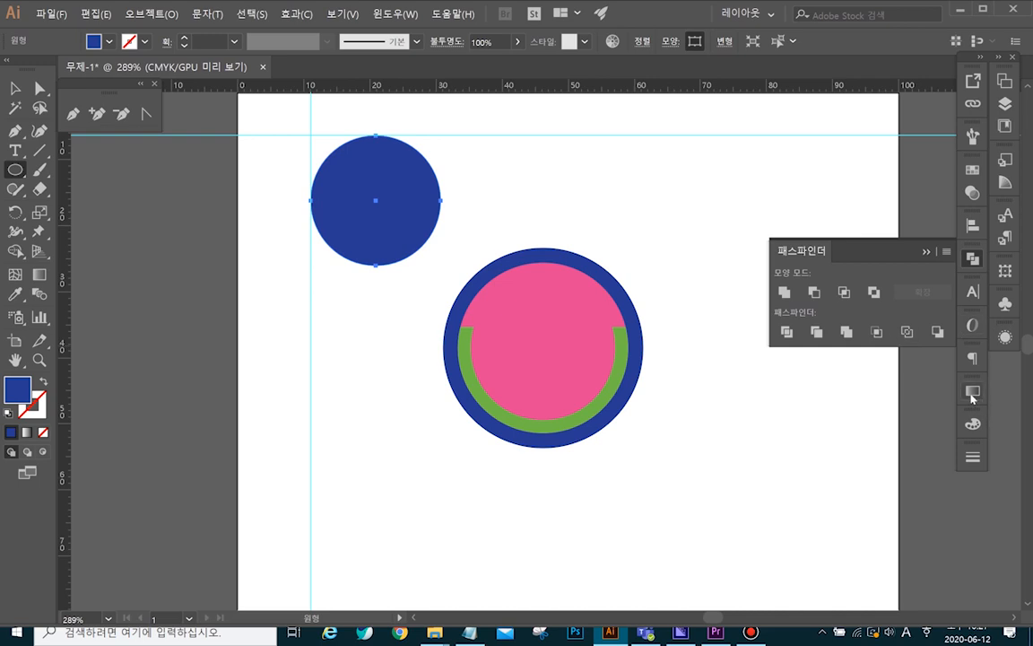
- Set the new circle's fill to M 9 and send it to the back behind the dark blue ring
left_click(973, 424)
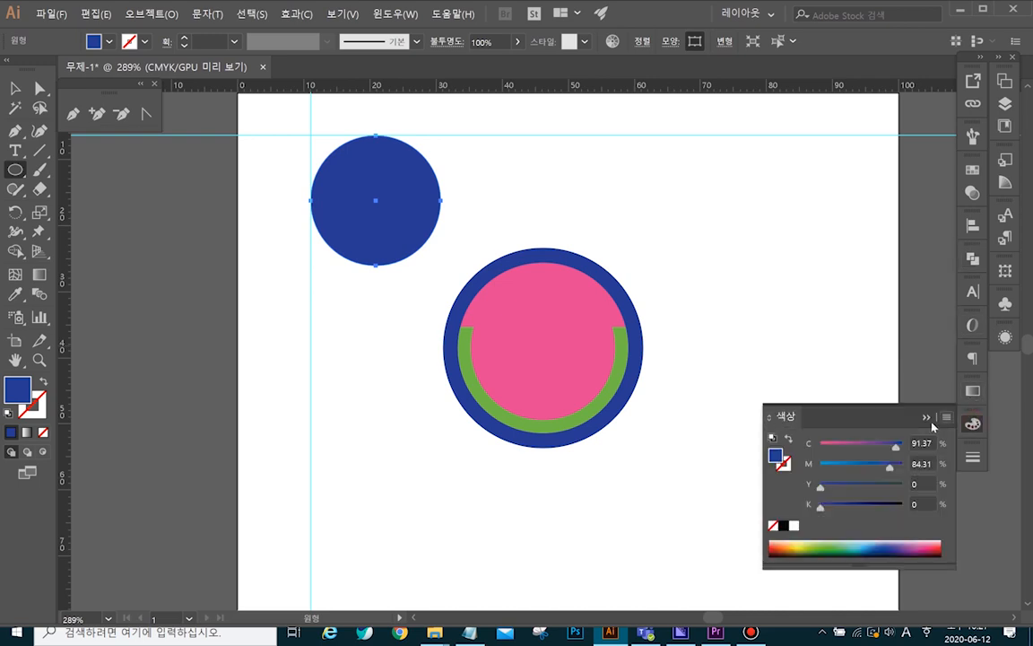
left_click(853, 467)
left_click(828, 470)
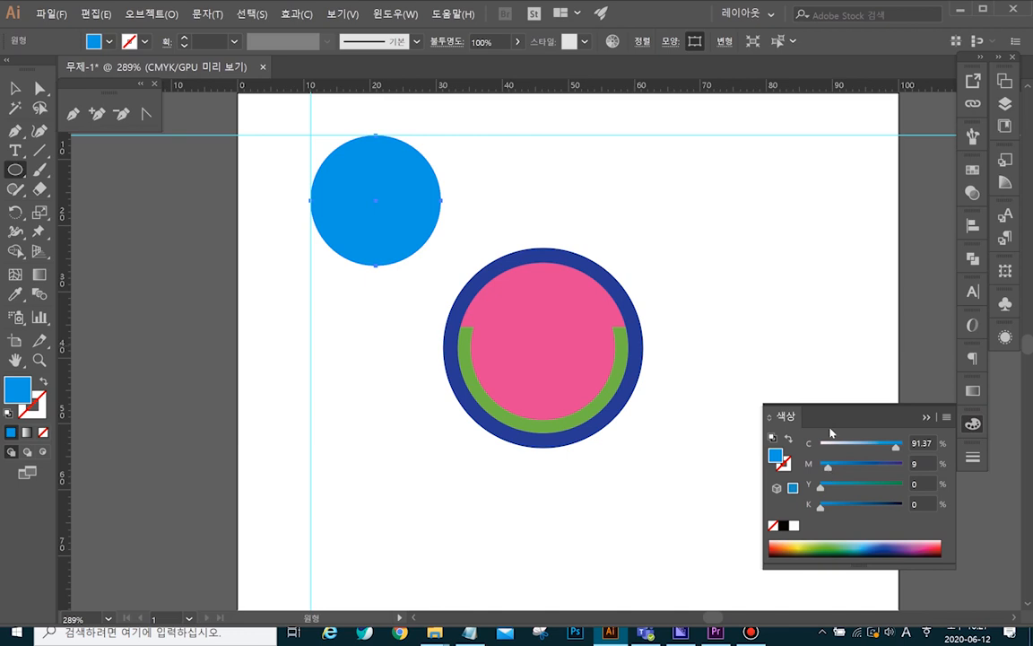
key("ctrl+shift+[")
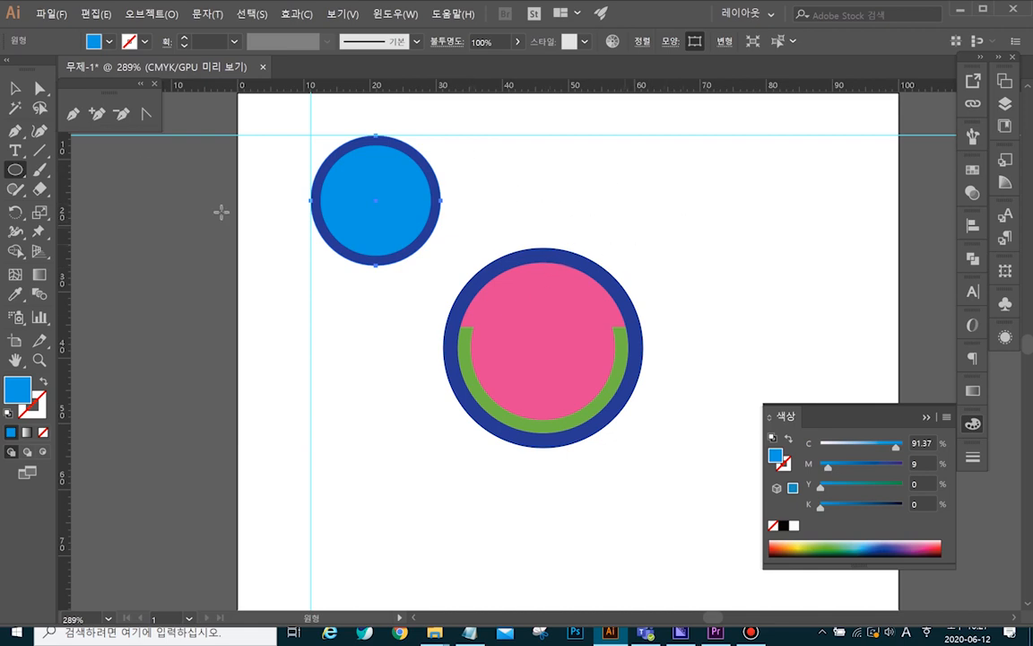
- Move both sets of concentric circles together down and to the right on the artboard, and deselect them
left_click(23, 88)
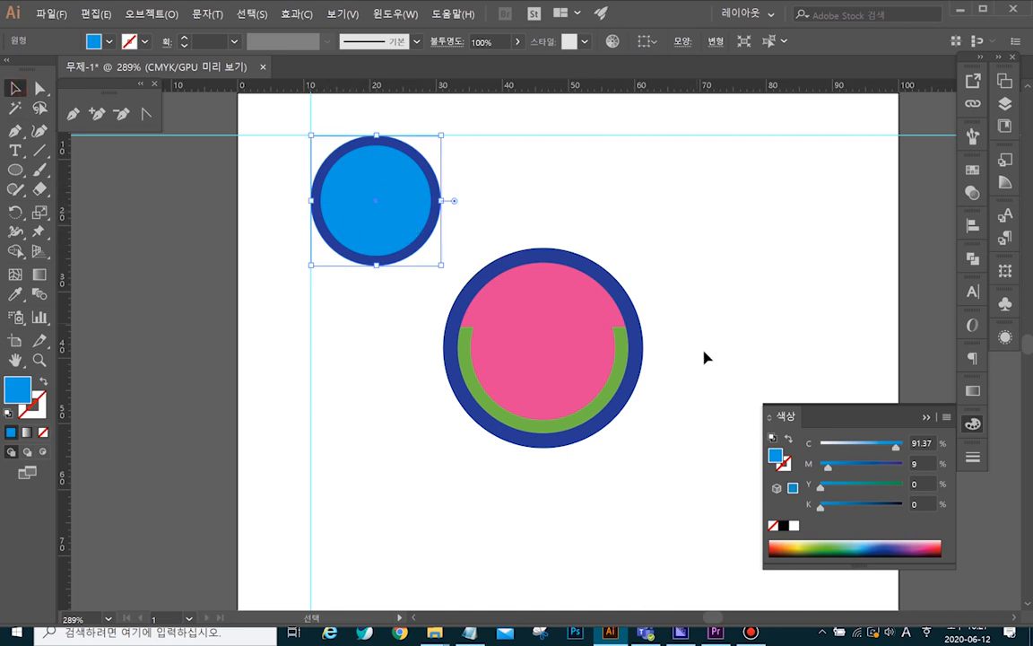
left_click_drag(285, 114, 674, 478)
left_click_drag(558, 293, 649, 372)
left_click(766, 295)
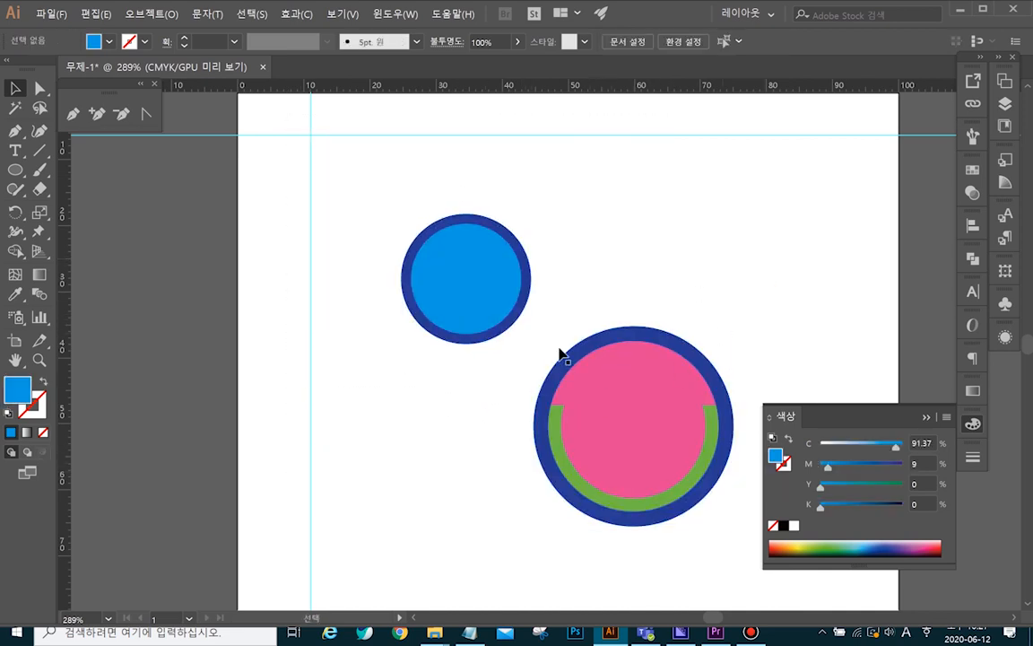